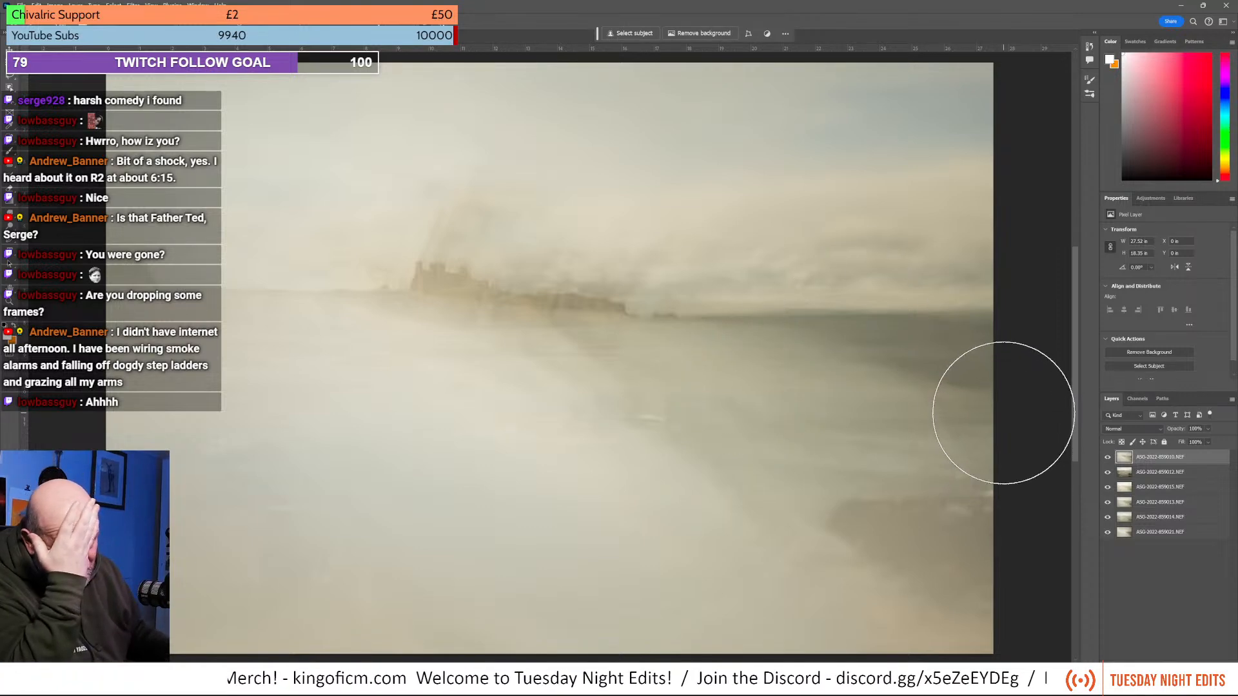
Select all six photo layers and set their blend mode to Multiply.
{"action": "left_click", "coordinate": [1159, 535], "text": "shift"}
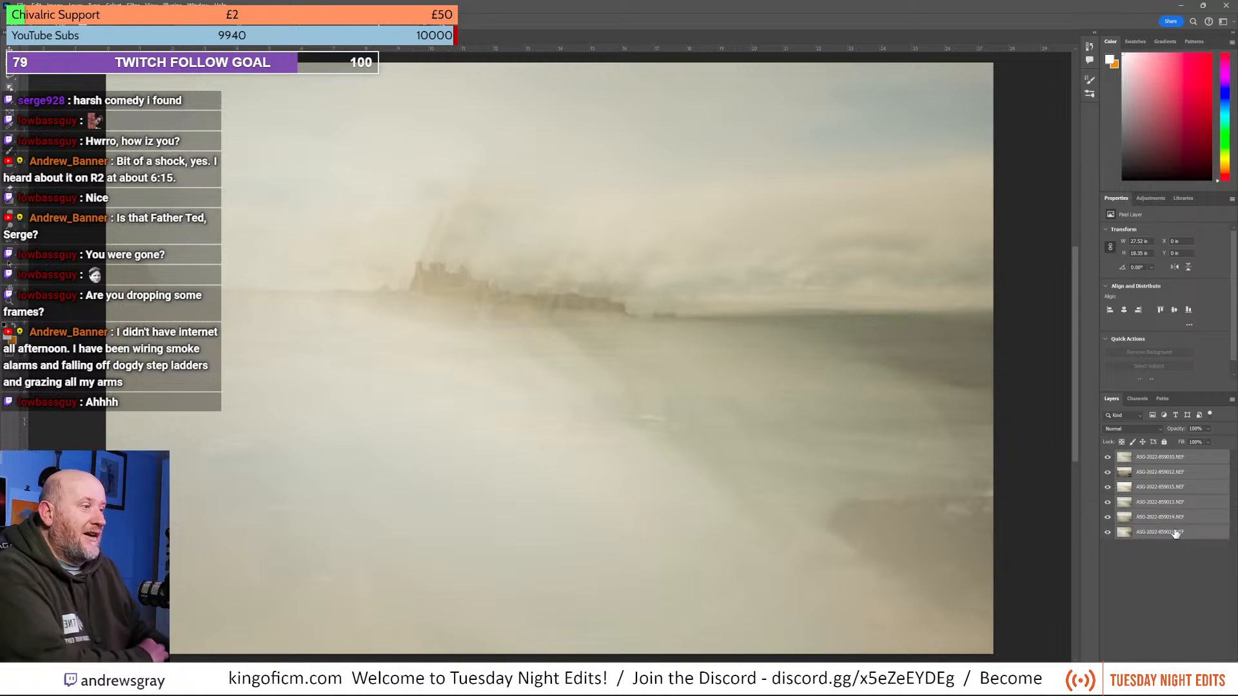
{"action": "left_click", "coordinate": [1141, 428]}
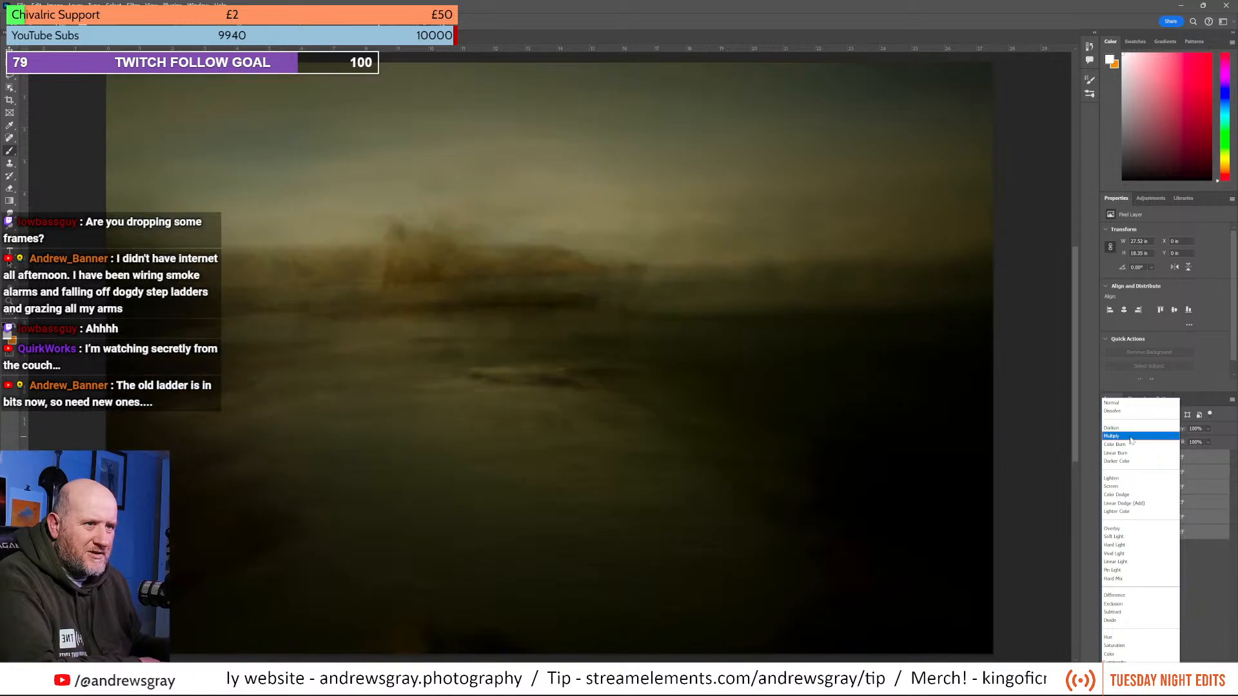
{"action": "left_click", "coordinate": [1131, 436]}
Hide every photo layer except the fifth one in the stack, so it serves as the alignment reference.
{"action": "left_click", "coordinate": [1107, 456]}
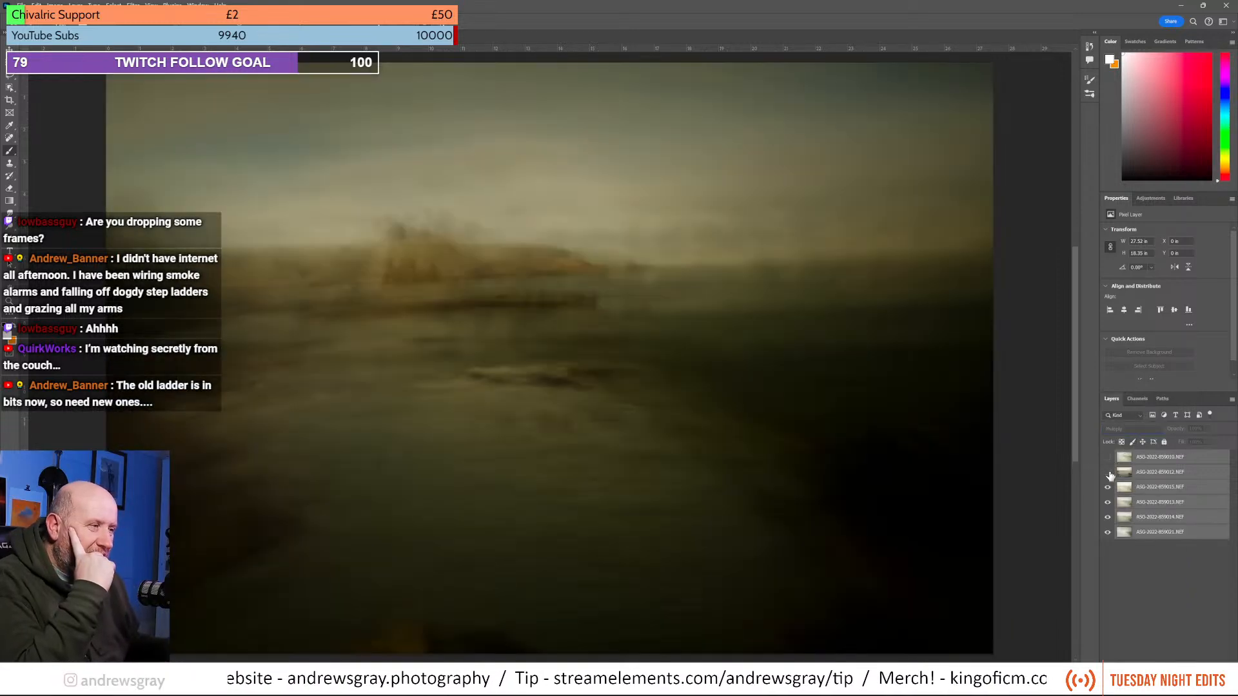
{"action": "left_click", "coordinate": [1108, 472]}
{"action": "left_click", "coordinate": [1108, 487]}
{"action": "left_click", "coordinate": [1108, 501]}
{"action": "left_click", "coordinate": [1108, 517]}
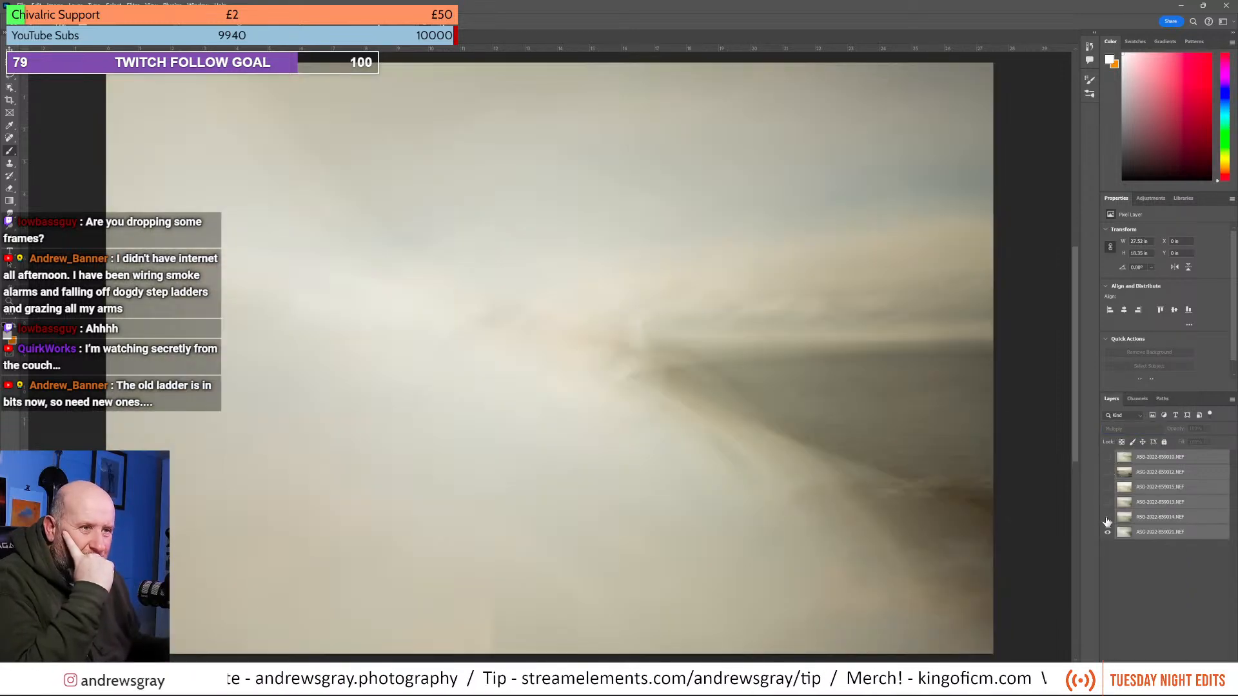
{"action": "left_click", "coordinate": [1108, 518]}
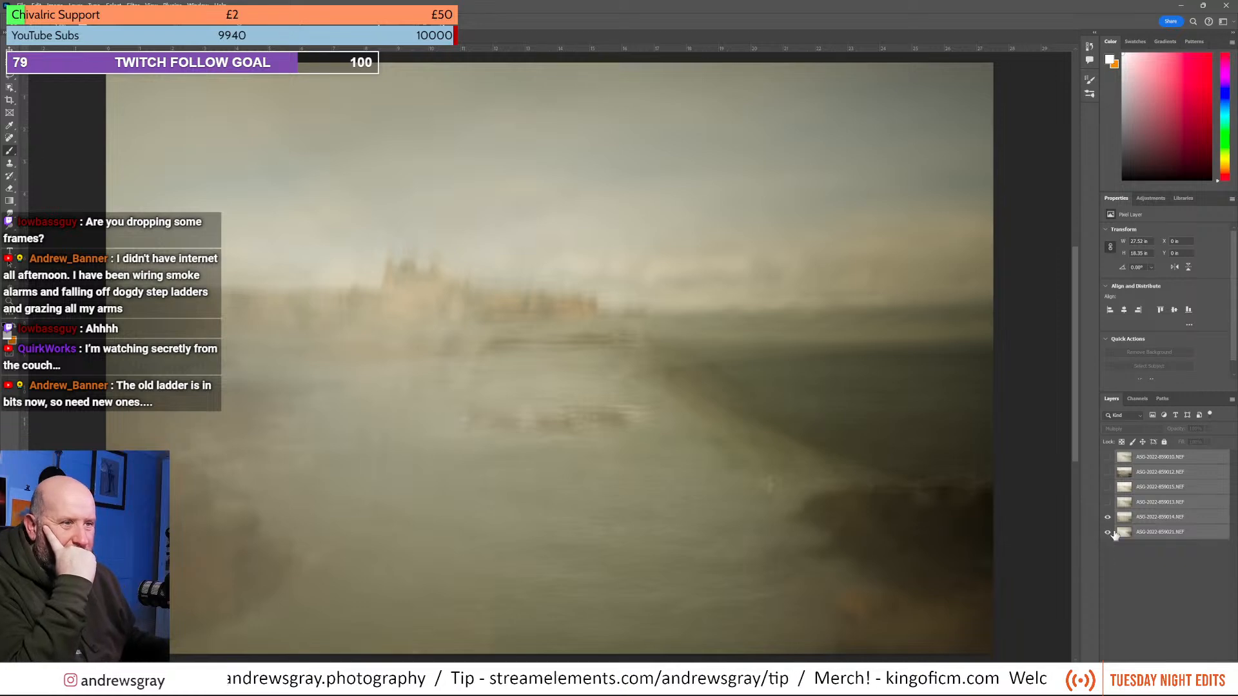
{"action": "left_click", "coordinate": [1108, 535]}
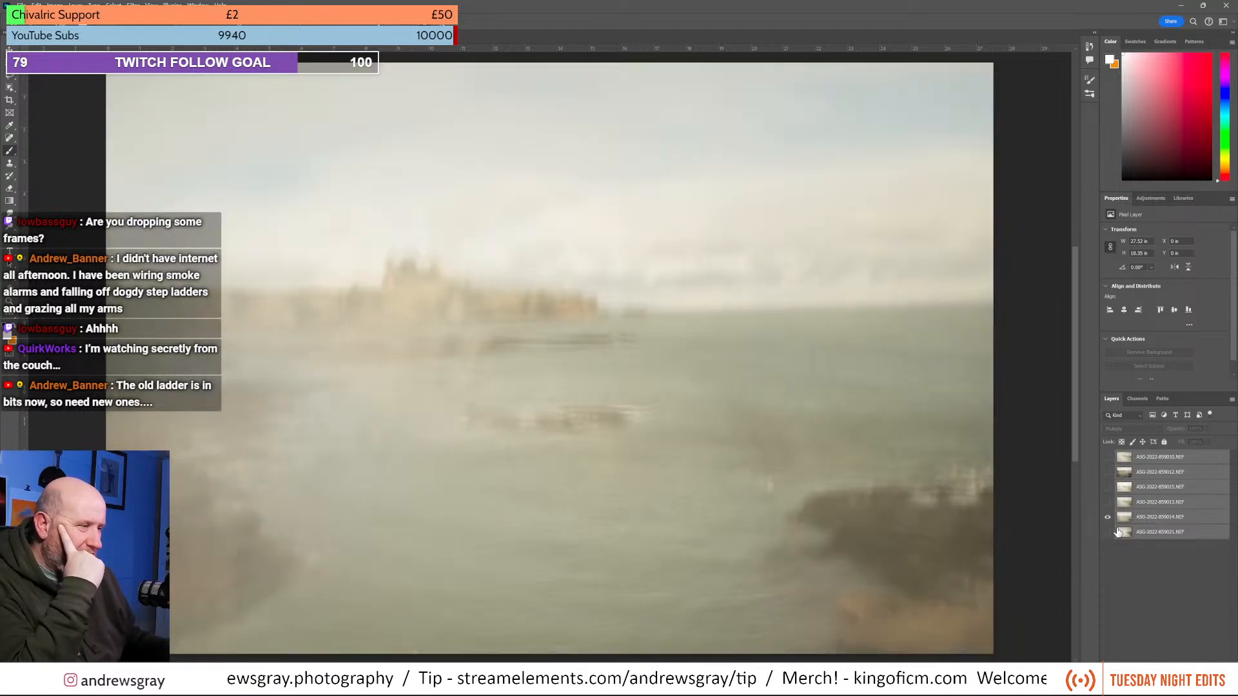
Show the fourth layer and move it to about X -1.25 in, Y 1.47 in, aligning its castle with the fifth layer's.
{"action": "left_click", "coordinate": [1108, 502]}
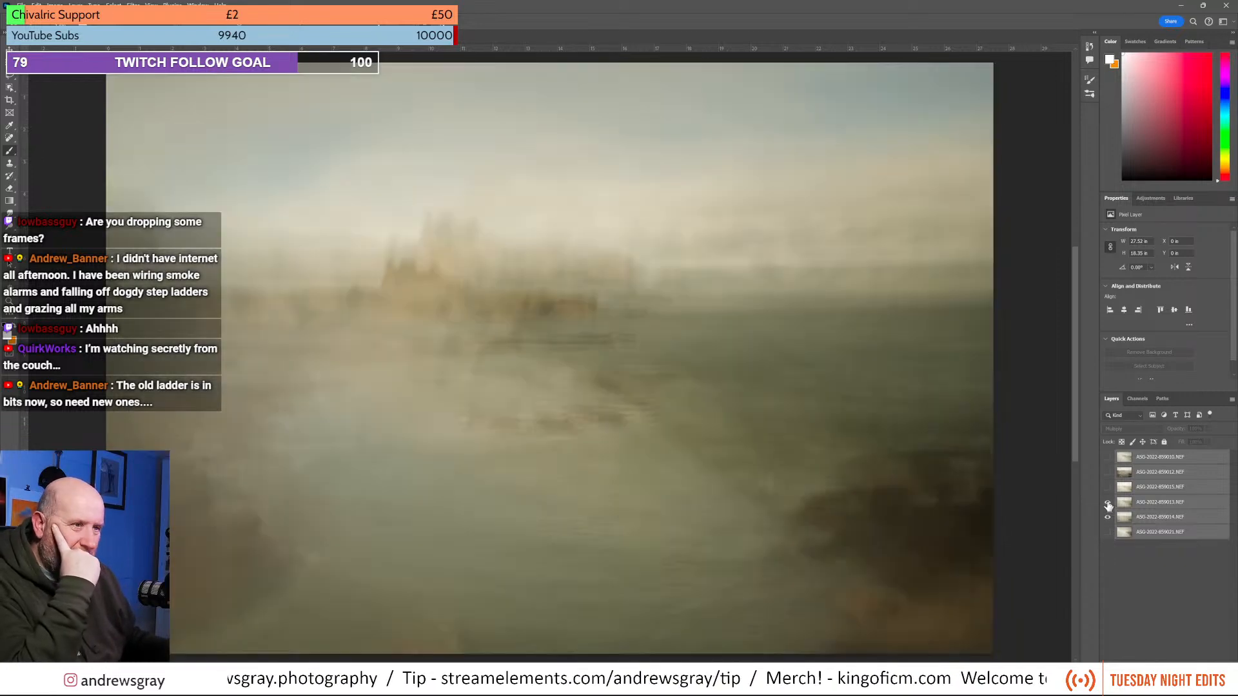
{"action": "left_click", "coordinate": [1164, 507]}
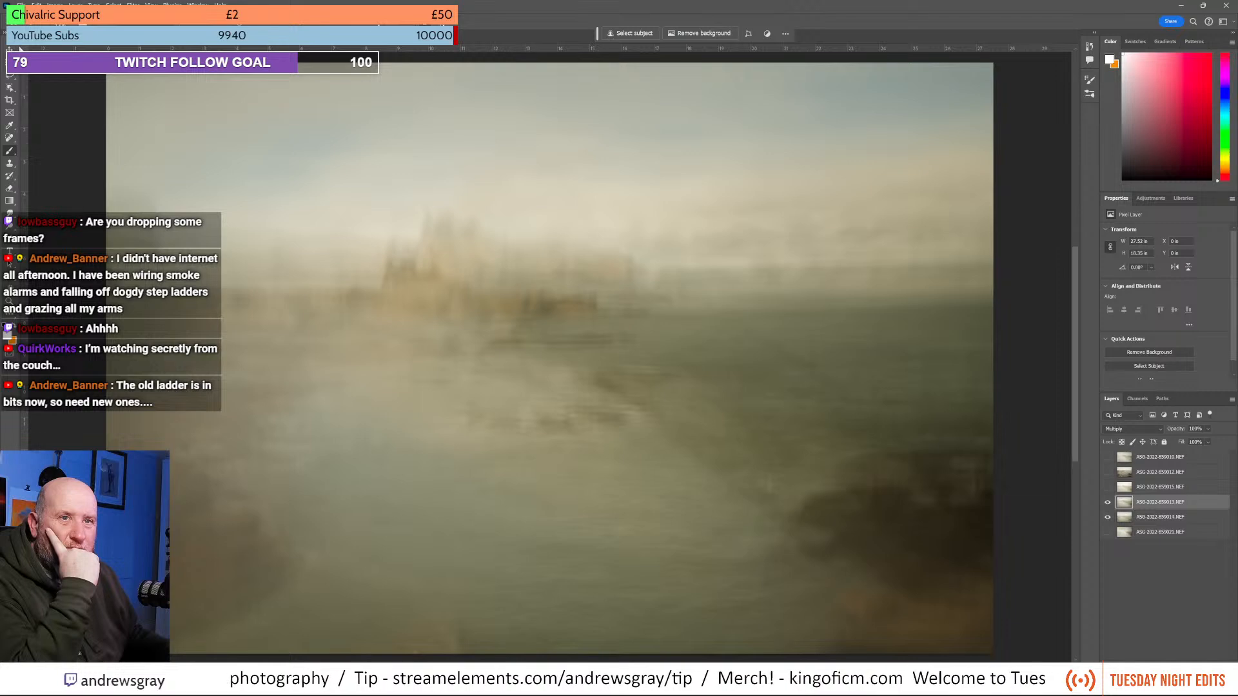
{"action": "left_click_drag", "start_coordinate": [649, 350], "coordinate": [658, 467]}
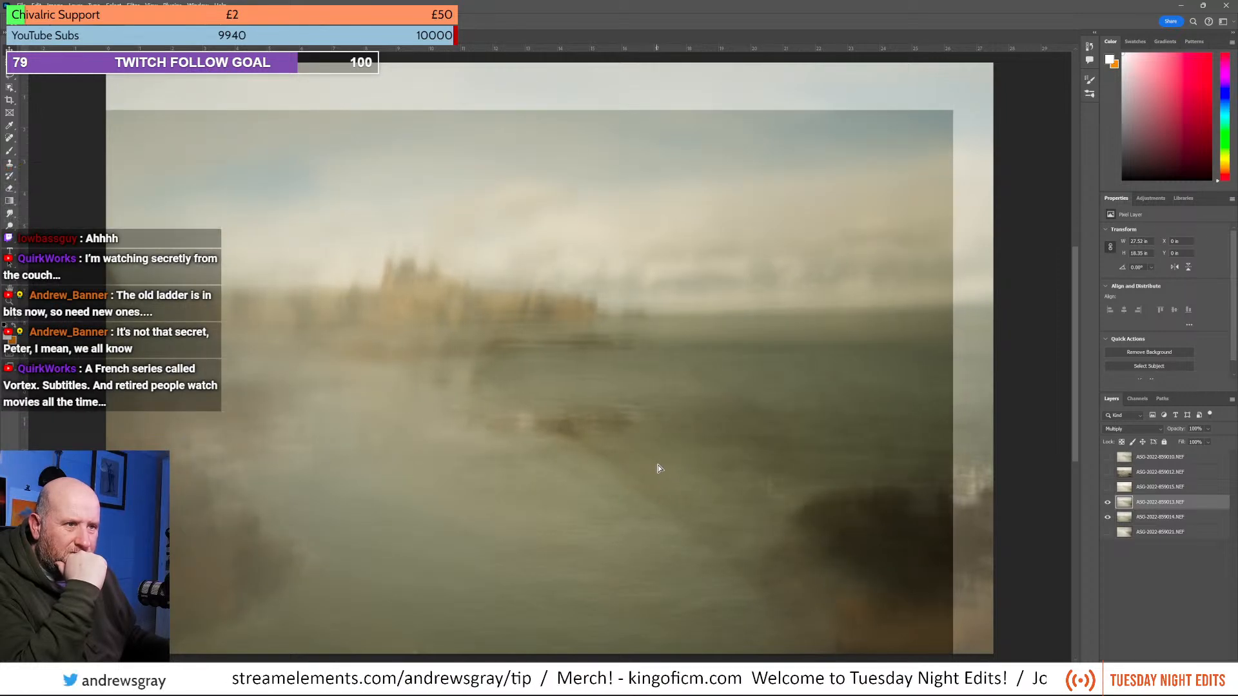
Show the third layer and try a slight shift to line its castle up with the visible layers.
{"action": "left_click", "coordinate": [1108, 488]}
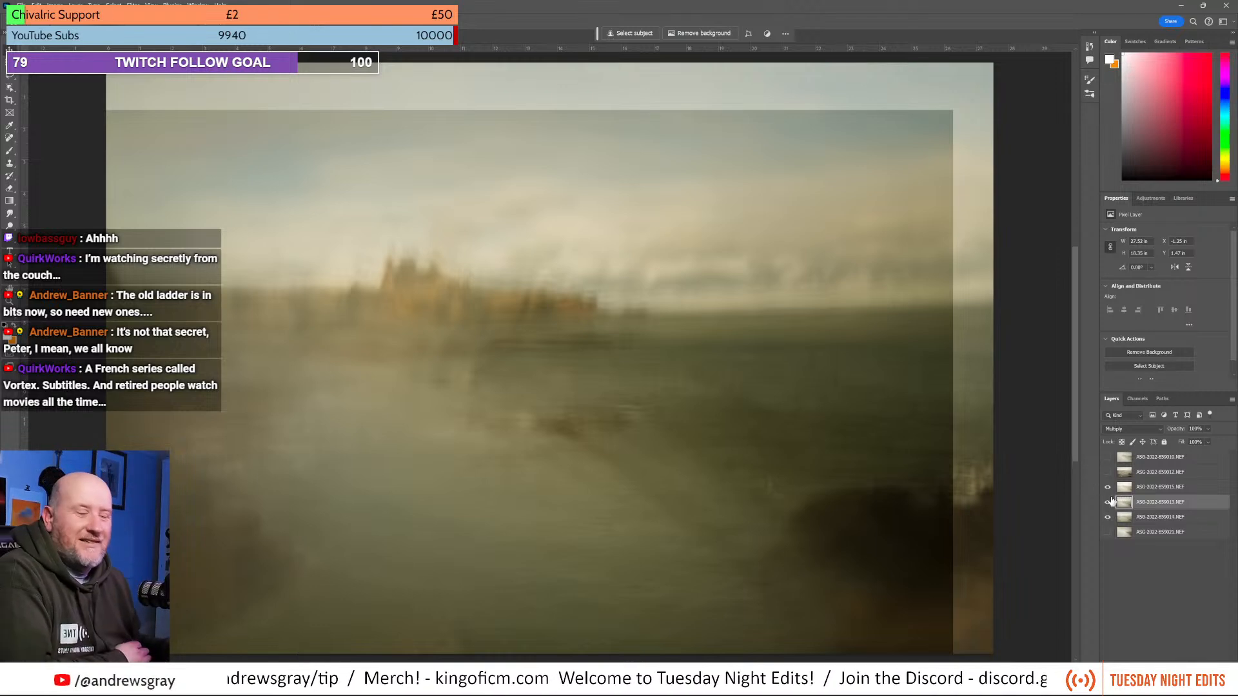
{"action": "left_click", "coordinate": [1161, 487]}
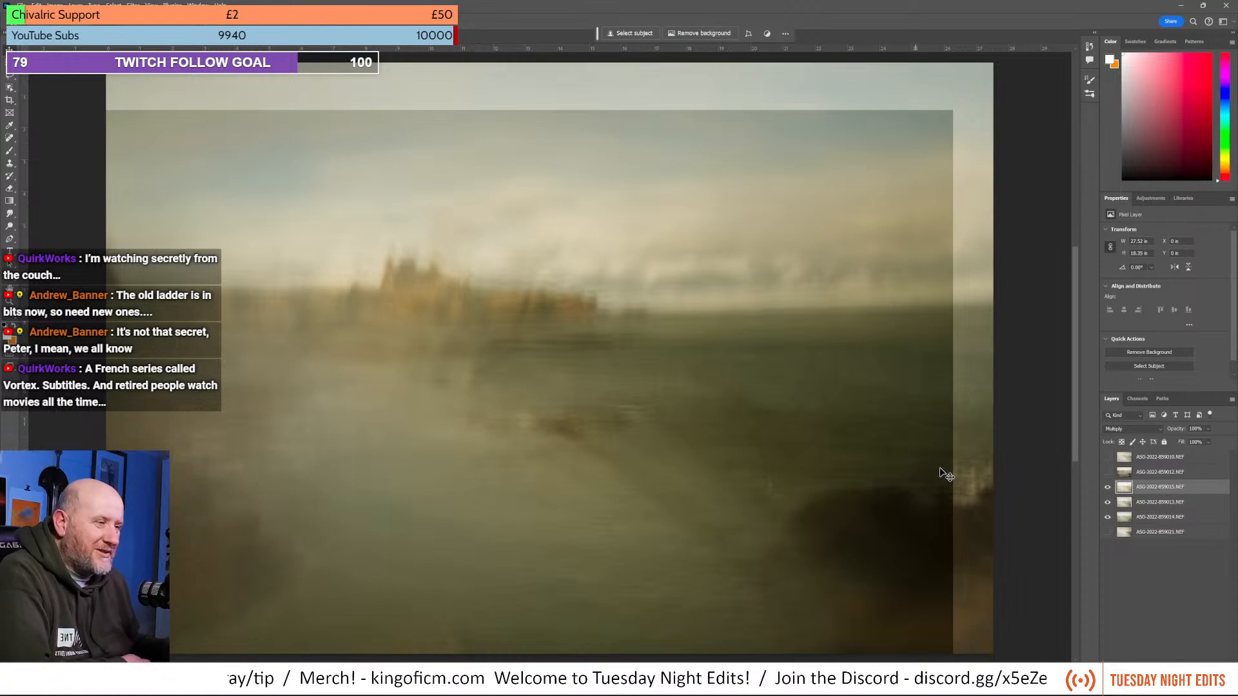
{"action": "left_click_drag", "start_coordinate": [912, 475], "coordinate": [885, 477]}
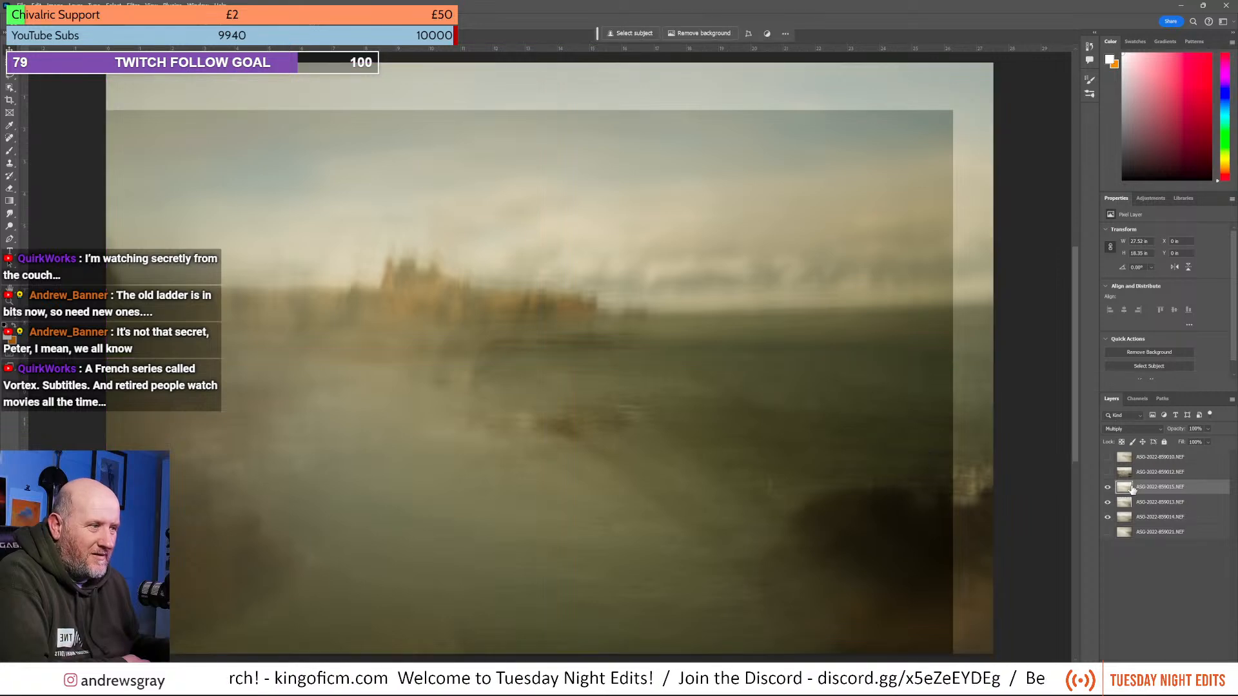
Show the second layer and move it to about X -0.22 in, Y 1.13 in, matching its castle and horizon to the others.
{"action": "left_click", "coordinate": [1108, 474]}
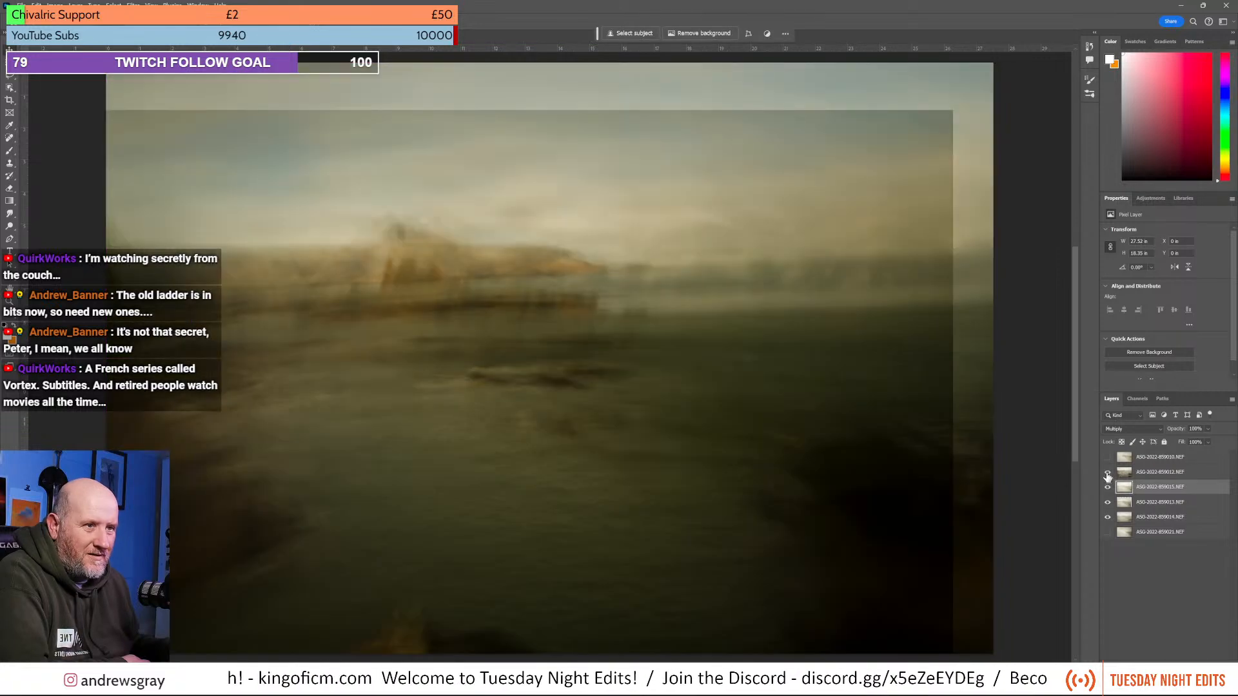
{"action": "left_click", "coordinate": [1174, 477]}
{"action": "left_click_drag", "start_coordinate": [1023, 483], "coordinate": [819, 499]}
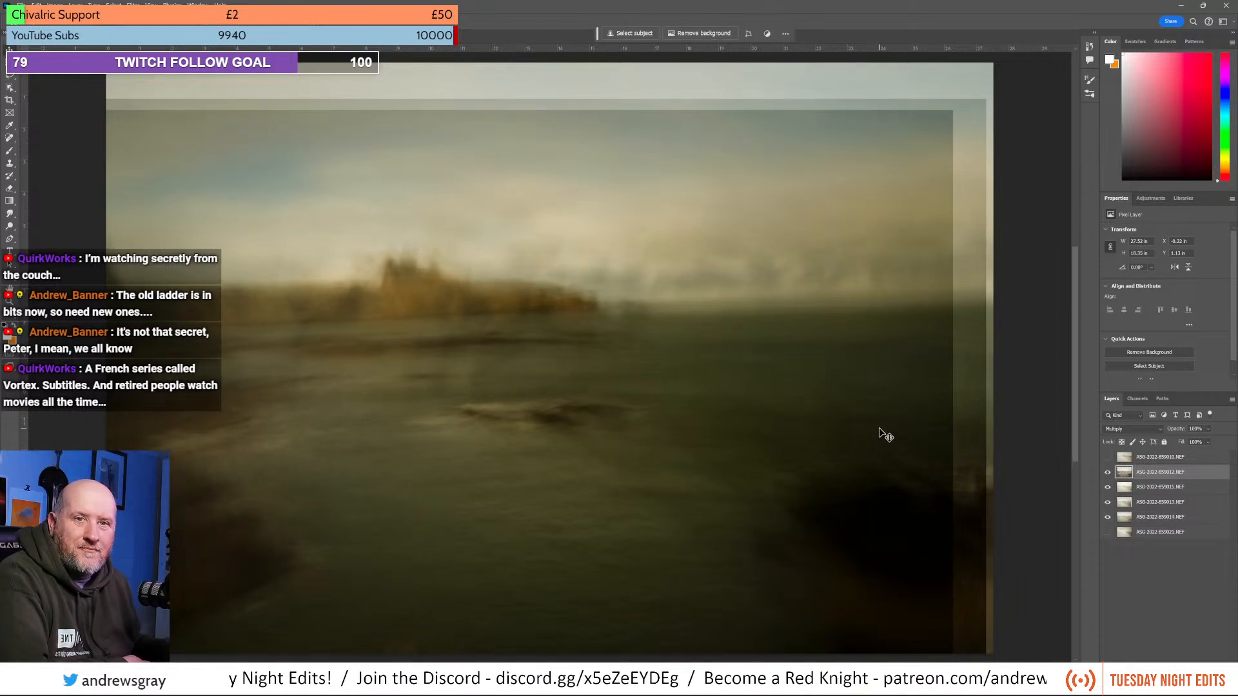
Show the uppermost layer and move it to about X -0.89 in, Y 0 in.
{"action": "left_click", "coordinate": [1107, 457]}
{"action": "left_click", "coordinate": [1158, 457]}
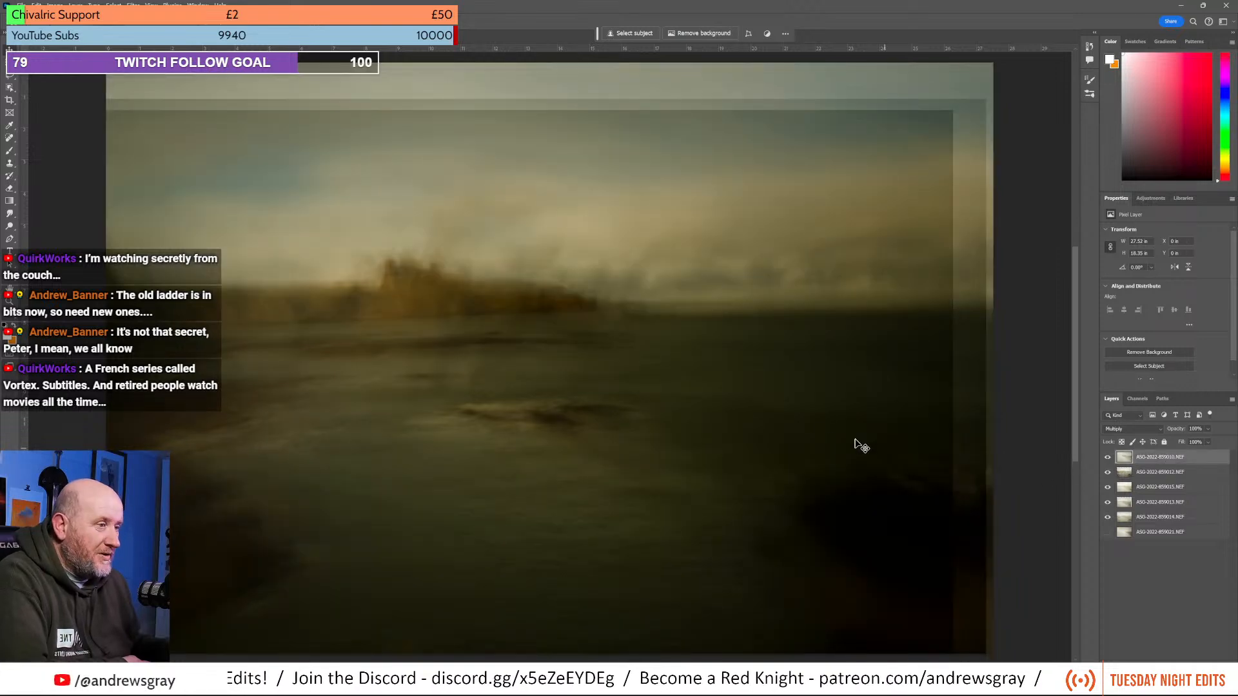
{"action": "left_click_drag", "start_coordinate": [861, 444], "coordinate": [764, 441]}
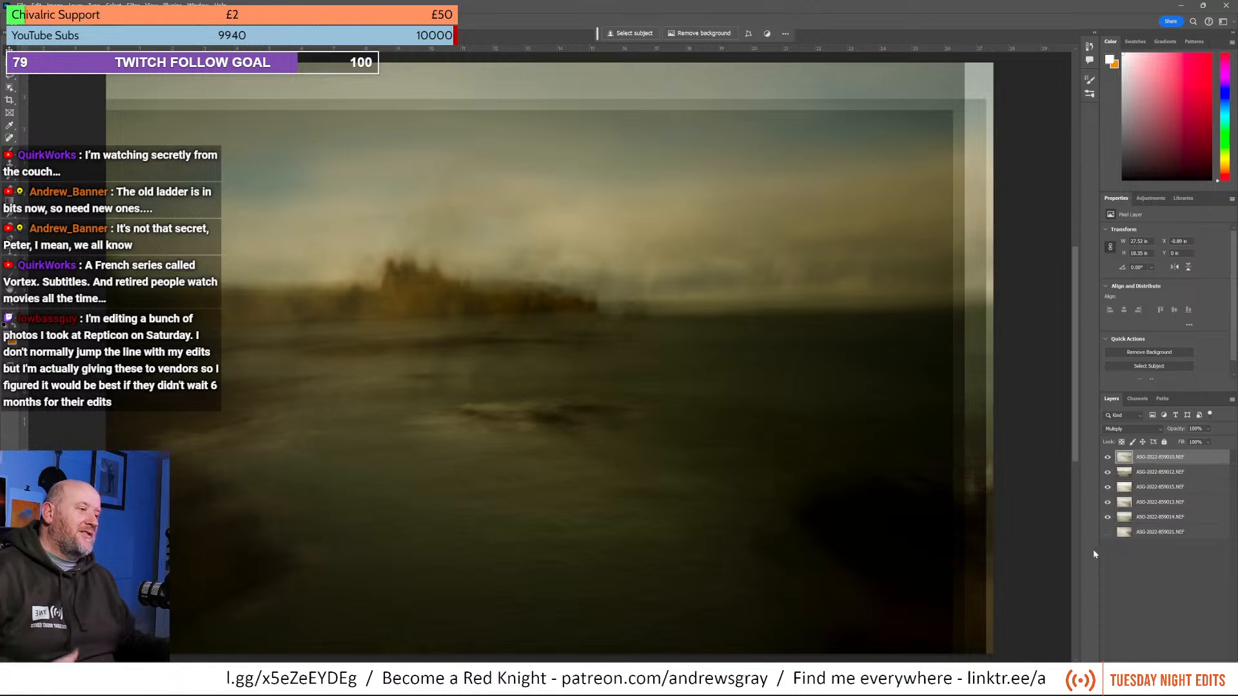
Show the lowest layer and move it to about X -3.03 in, Y -1.14 in.
{"action": "left_click", "coordinate": [1107, 534]}
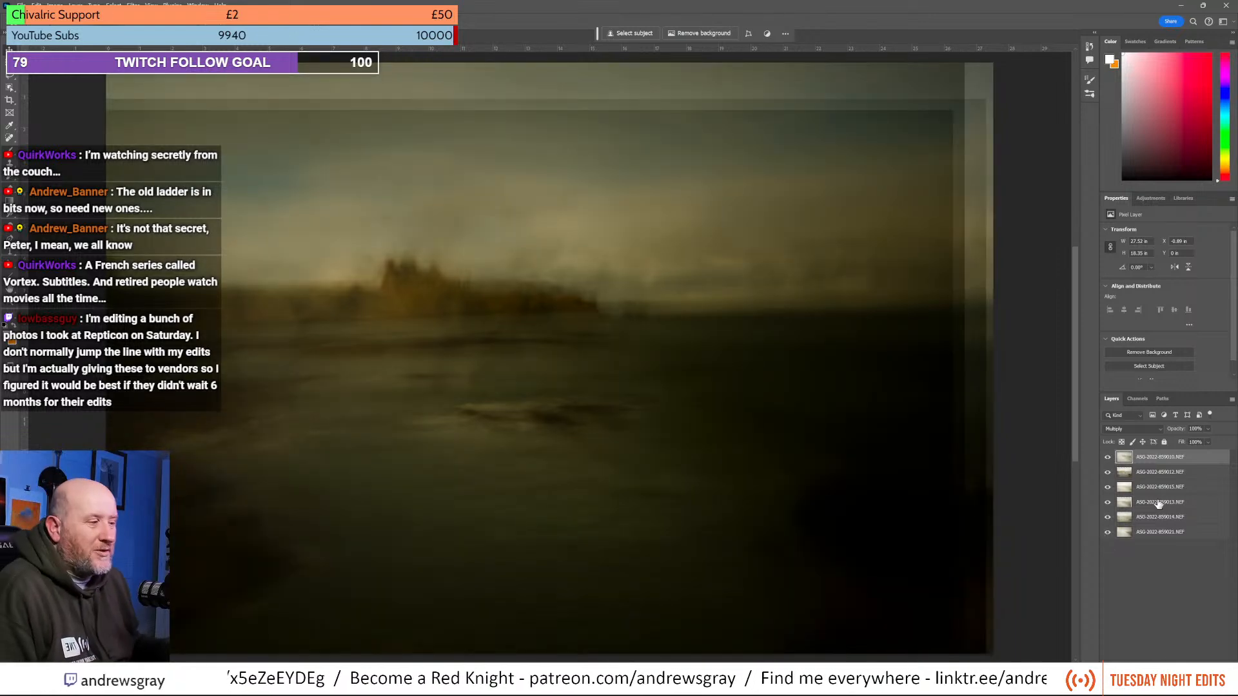
{"action": "left_click", "coordinate": [1156, 532]}
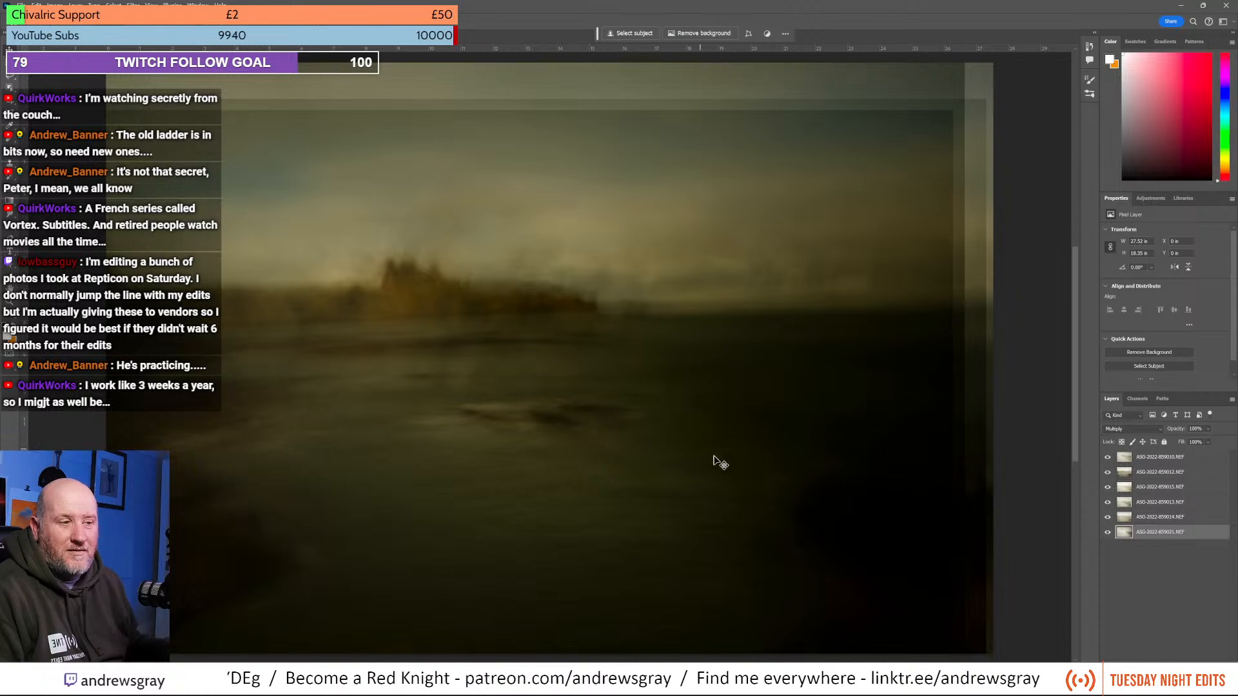
{"action": "left_click_drag", "start_coordinate": [772, 472], "coordinate": [685, 453]}
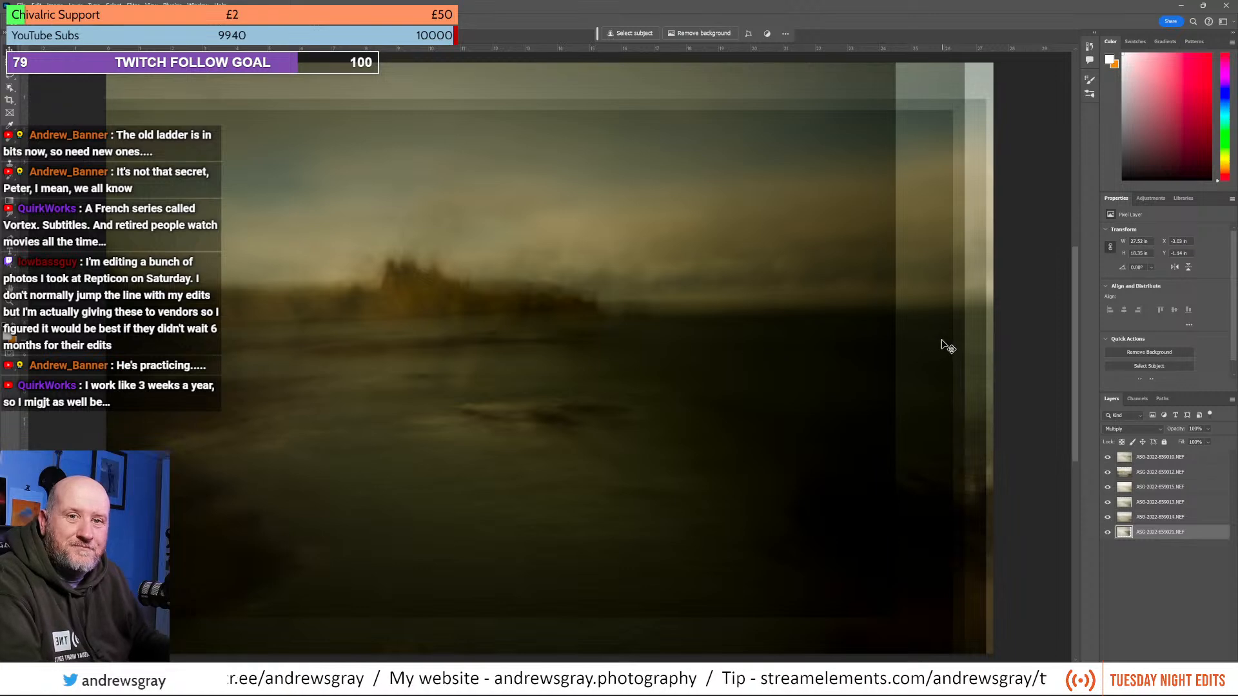
Compare the blend with and without the lowest layer and the fourth layer, leaving the fourth layer hidden.
{"action": "left_click", "coordinate": [1109, 532]}
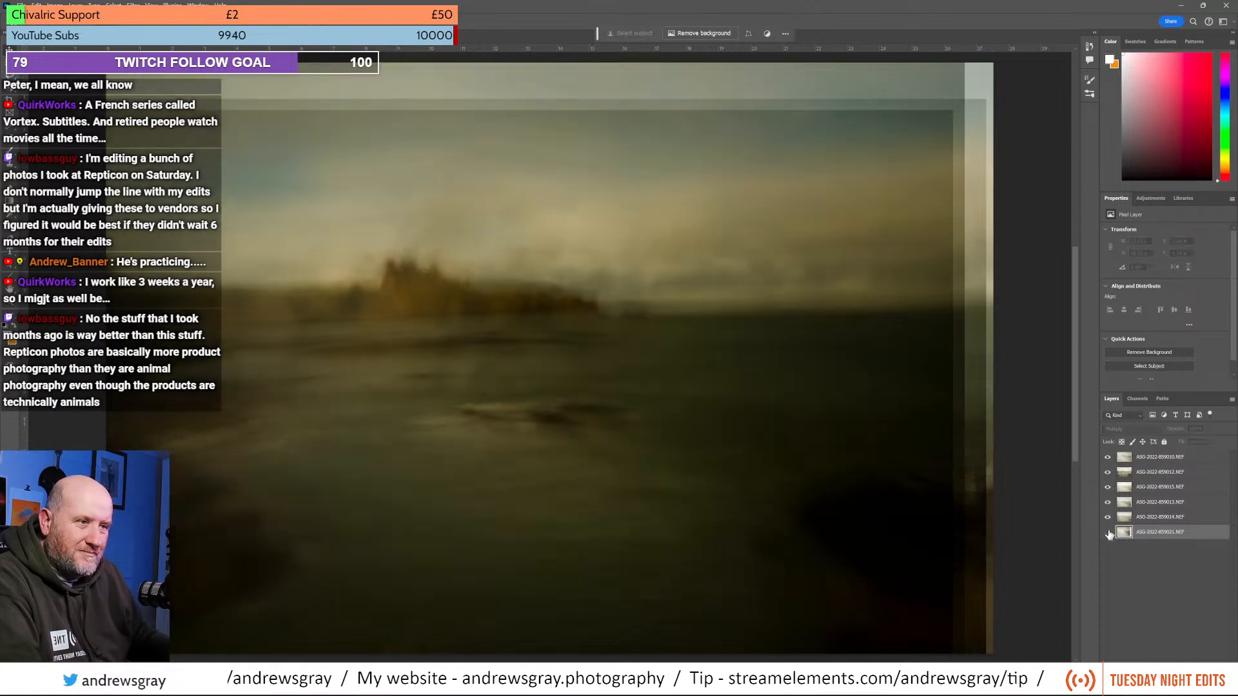
{"action": "left_click", "coordinate": [1109, 533]}
{"action": "left_click", "coordinate": [1109, 533]}
{"action": "left_click", "coordinate": [1109, 534]}
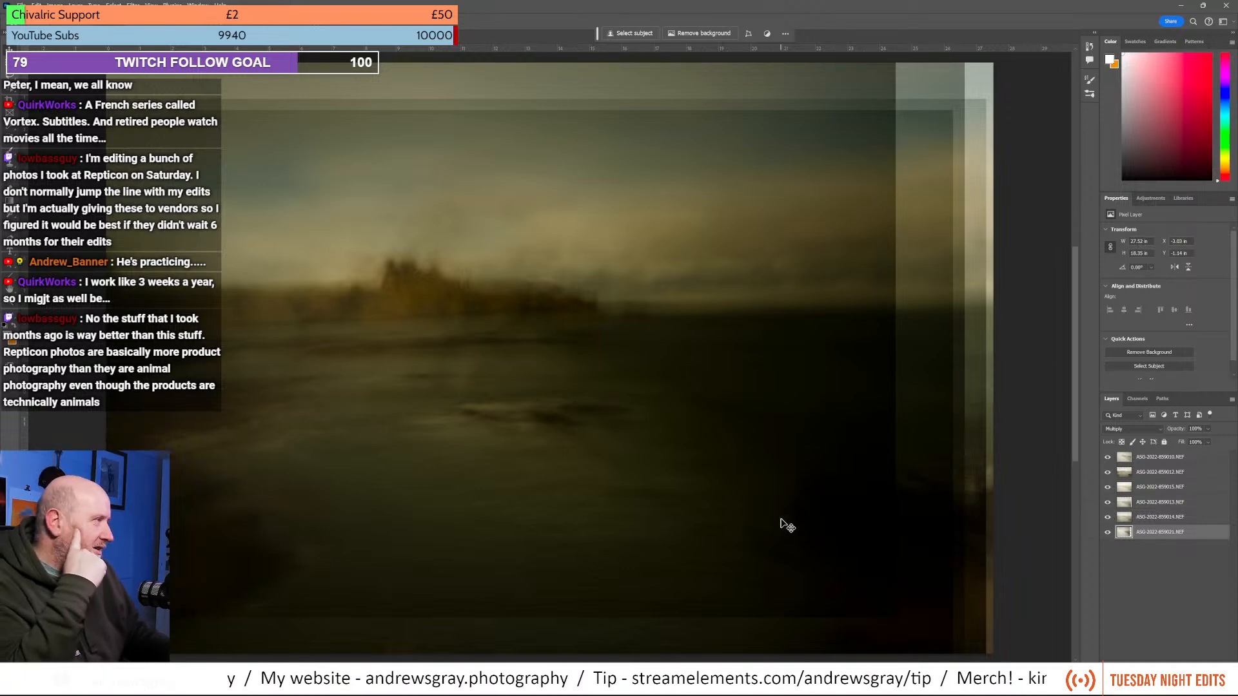
{"action": "left_click", "coordinate": [1109, 506]}
{"action": "left_click", "coordinate": [1108, 506]}
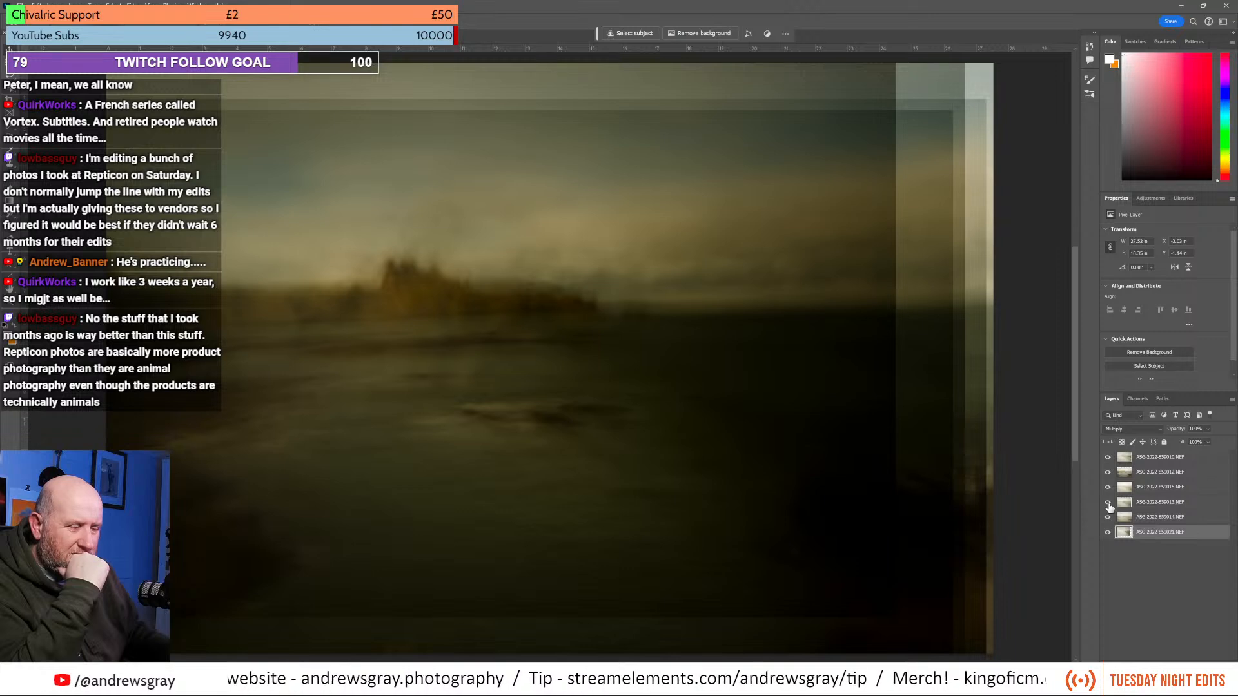
{"action": "left_click", "coordinate": [1108, 504]}
{"action": "left_click", "coordinate": [1108, 533]}
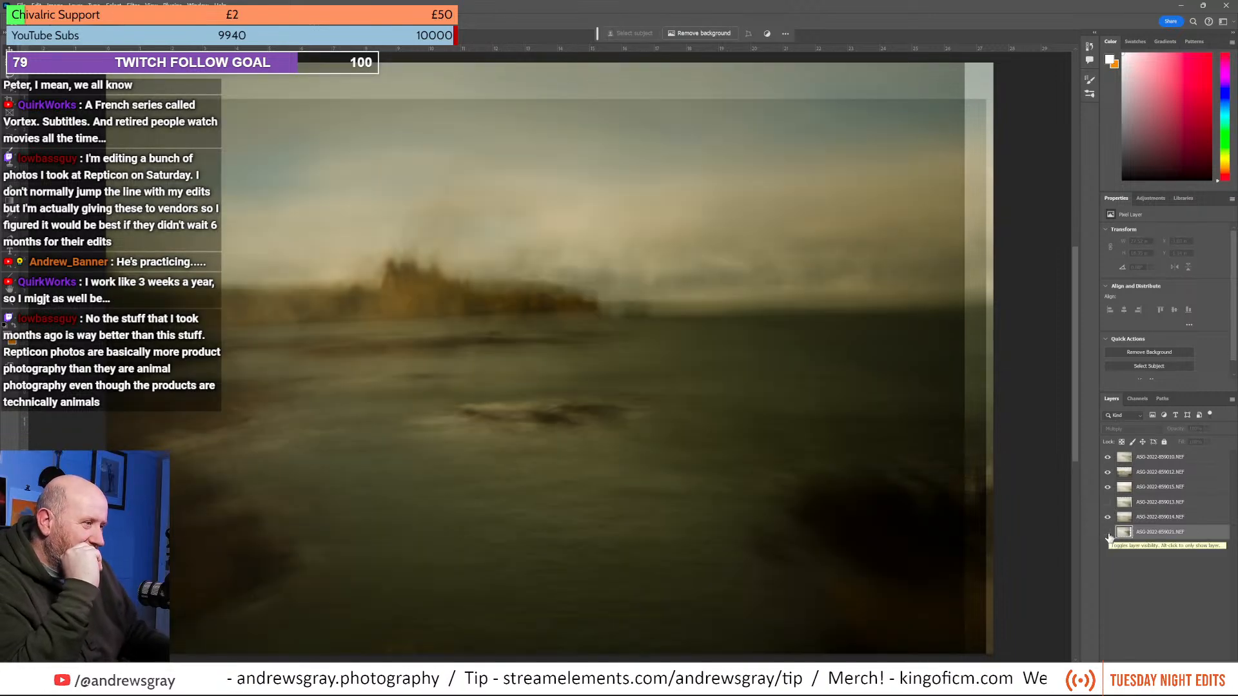
{"action": "left_click", "coordinate": [1108, 532]}
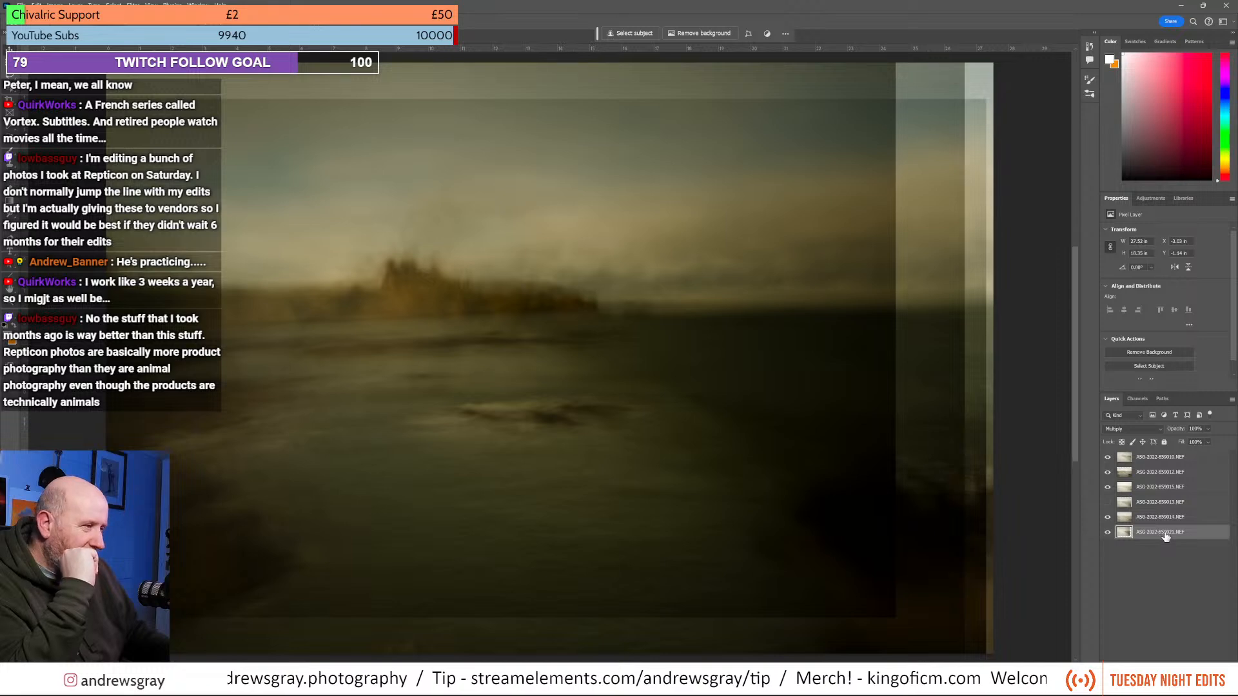
Add a mask to the lowest layer and fill it with a diagonal black-to-white gradient from the lower-right sea up to the castle.
{"action": "left_click", "coordinate": [1178, 654]}
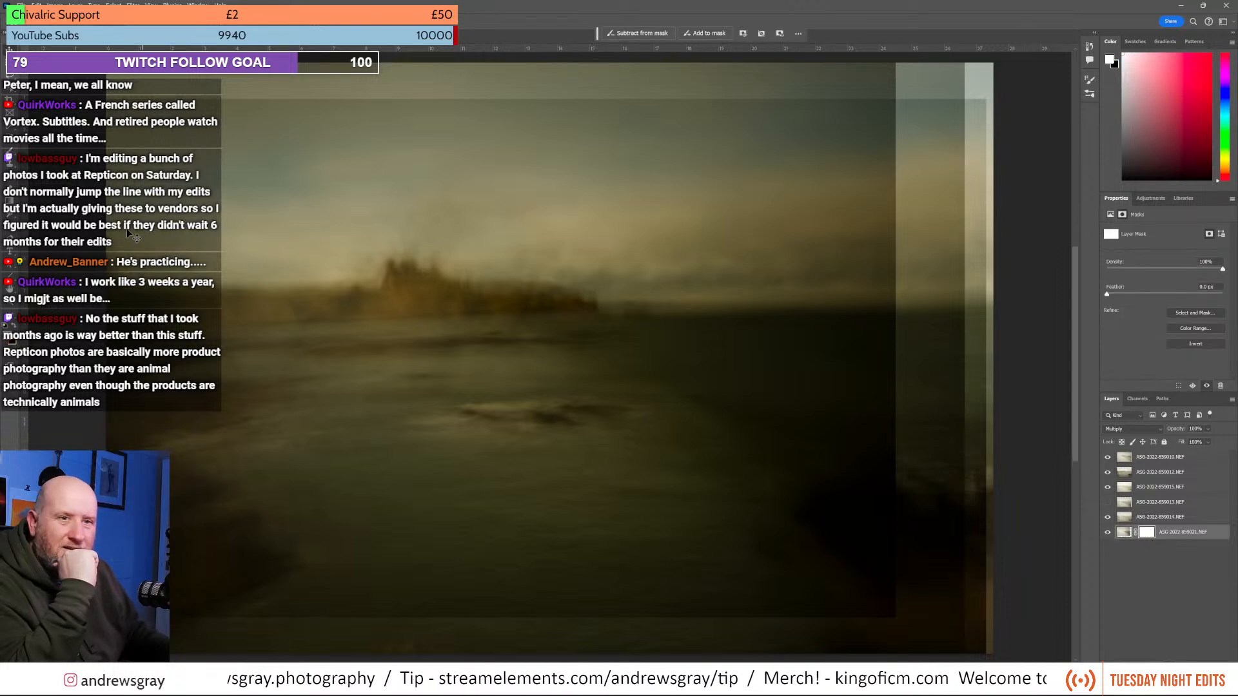
{"action": "key", "text": "g"}
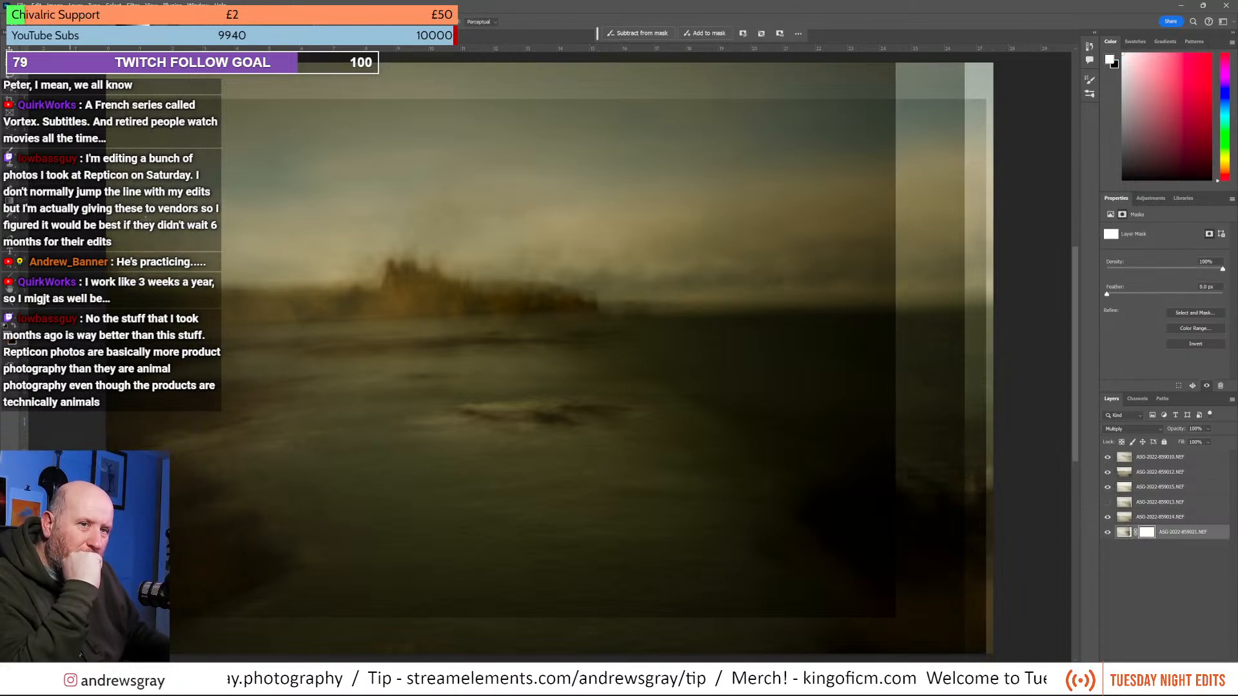
{"action": "left_click_drag", "start_coordinate": [734, 486], "coordinate": [431, 310]}
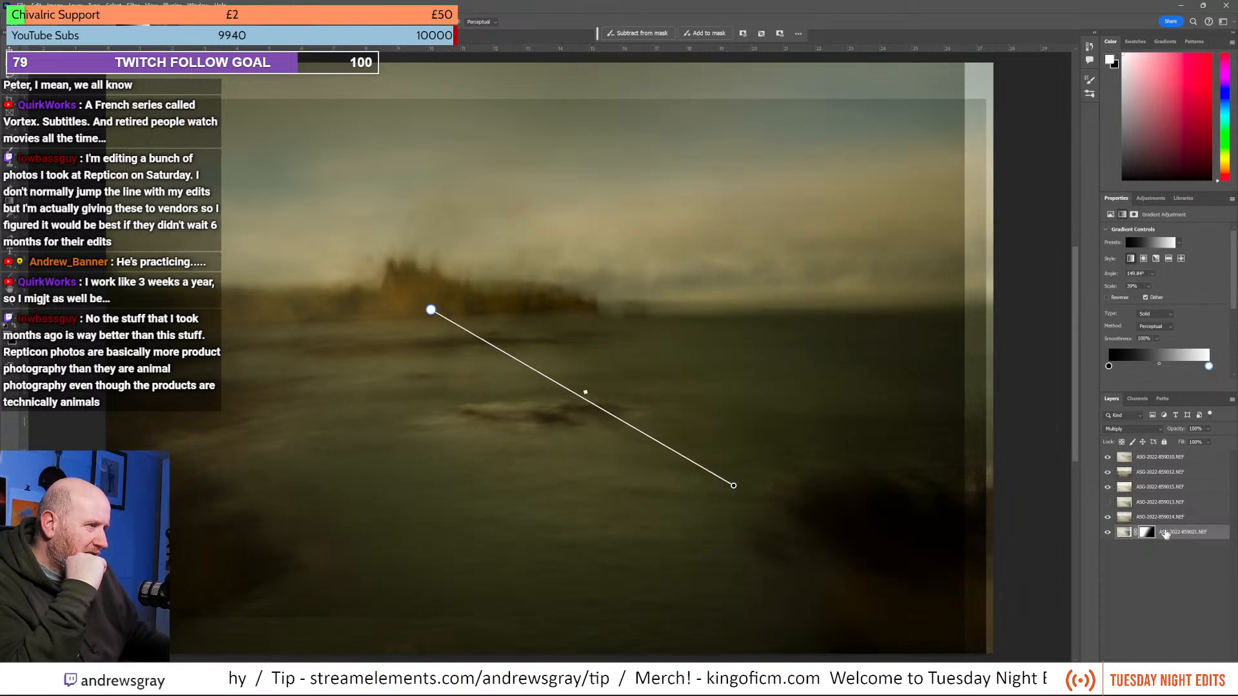
Show the fourth layer and mask it with a nearly horizontal gradient, black over the right-hand sea to white just below the castle.
{"action": "left_click", "coordinate": [1107, 502]}
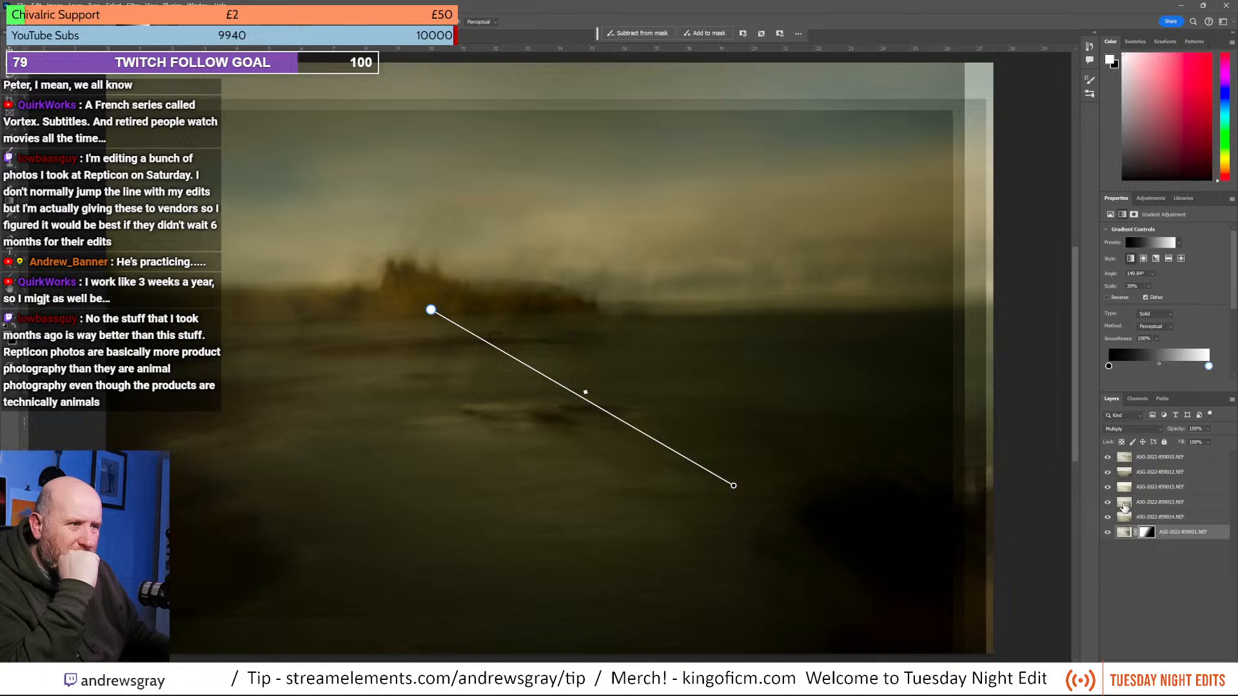
{"action": "left_click", "coordinate": [1167, 502]}
{"action": "left_click_drag", "start_coordinate": [908, 390], "coordinate": [472, 386]}
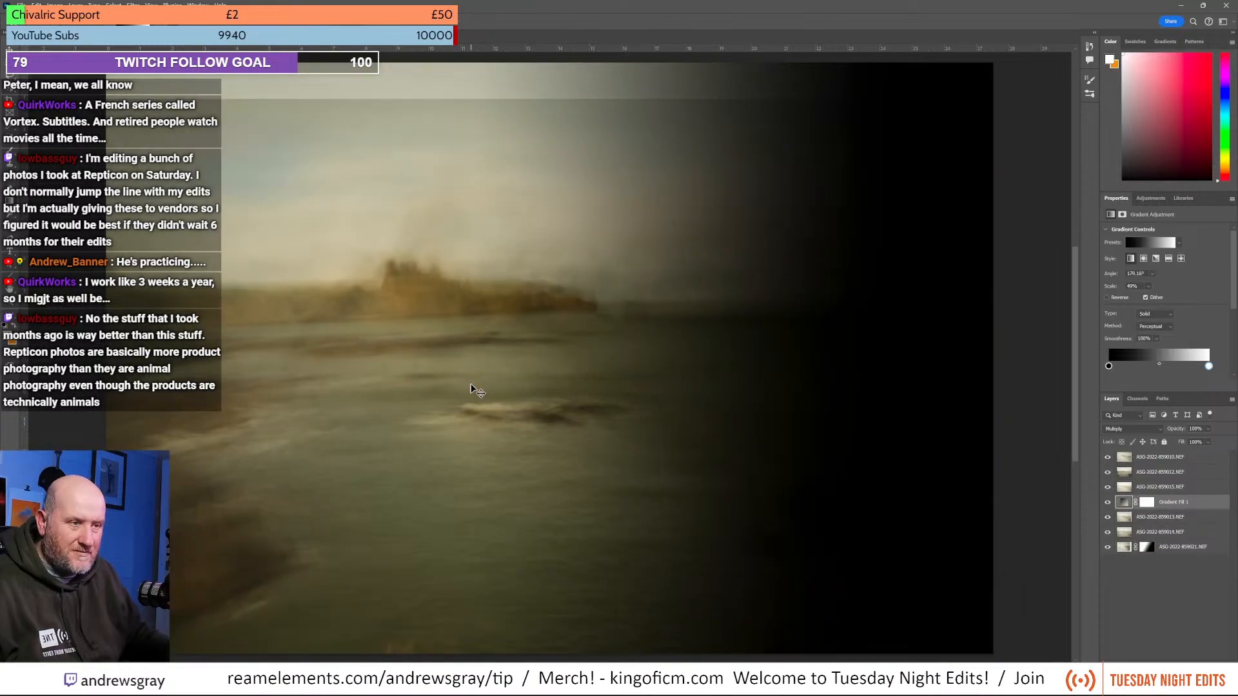
{"action": "key", "text": "ctrl+z"}
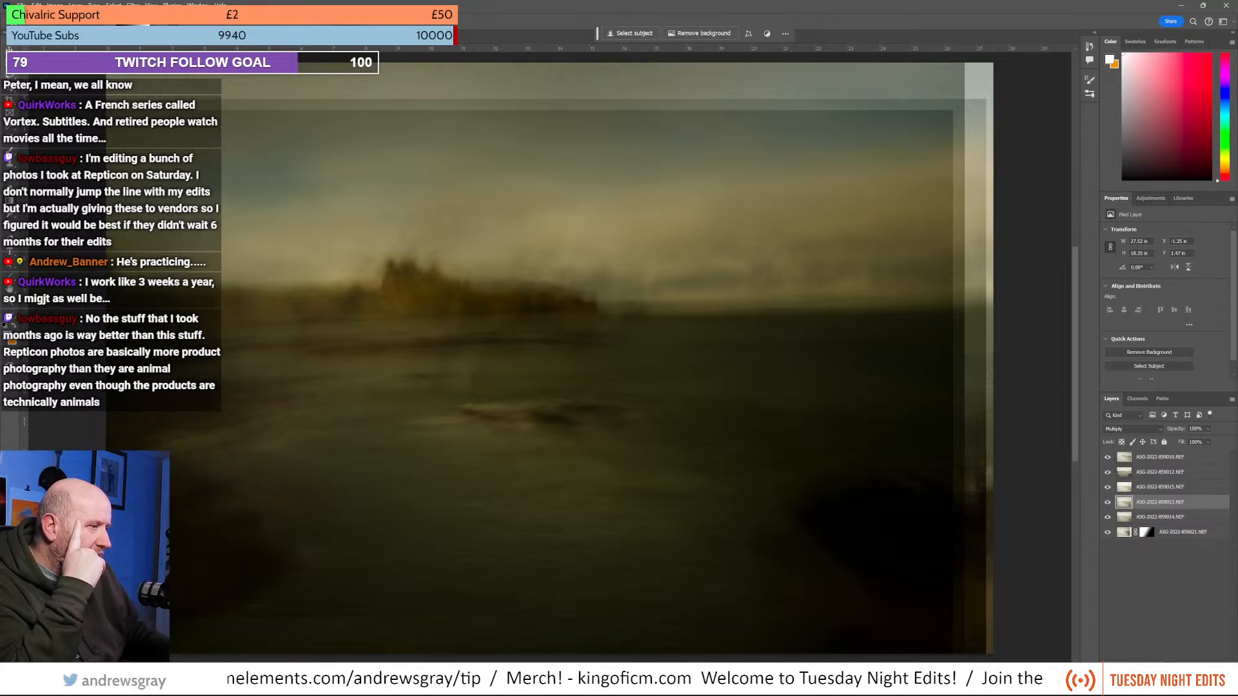
{"action": "left_click", "coordinate": [1164, 687]}
{"action": "left_click_drag", "start_coordinate": [922, 332], "coordinate": [414, 322]}
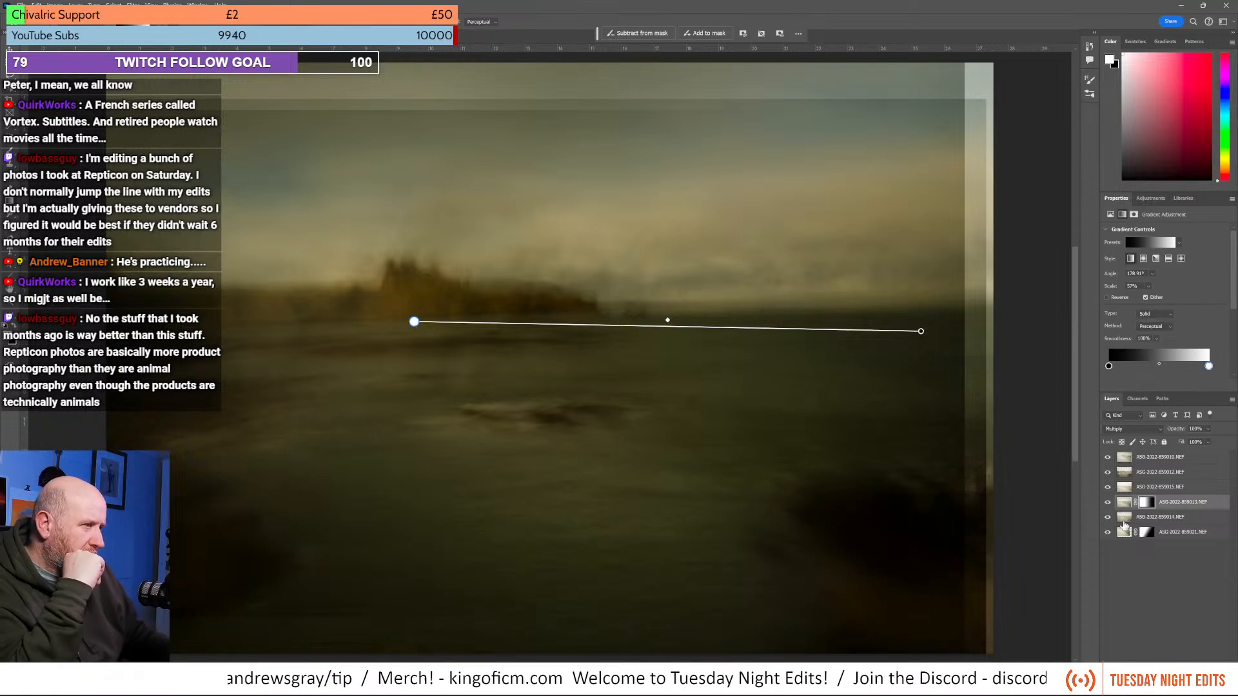
Check the fourth layer's effect and shorten its mask gradient by pulling the black end in to just past the headland.
{"action": "left_click", "coordinate": [1109, 503]}
{"action": "left_click", "coordinate": [1108, 503]}
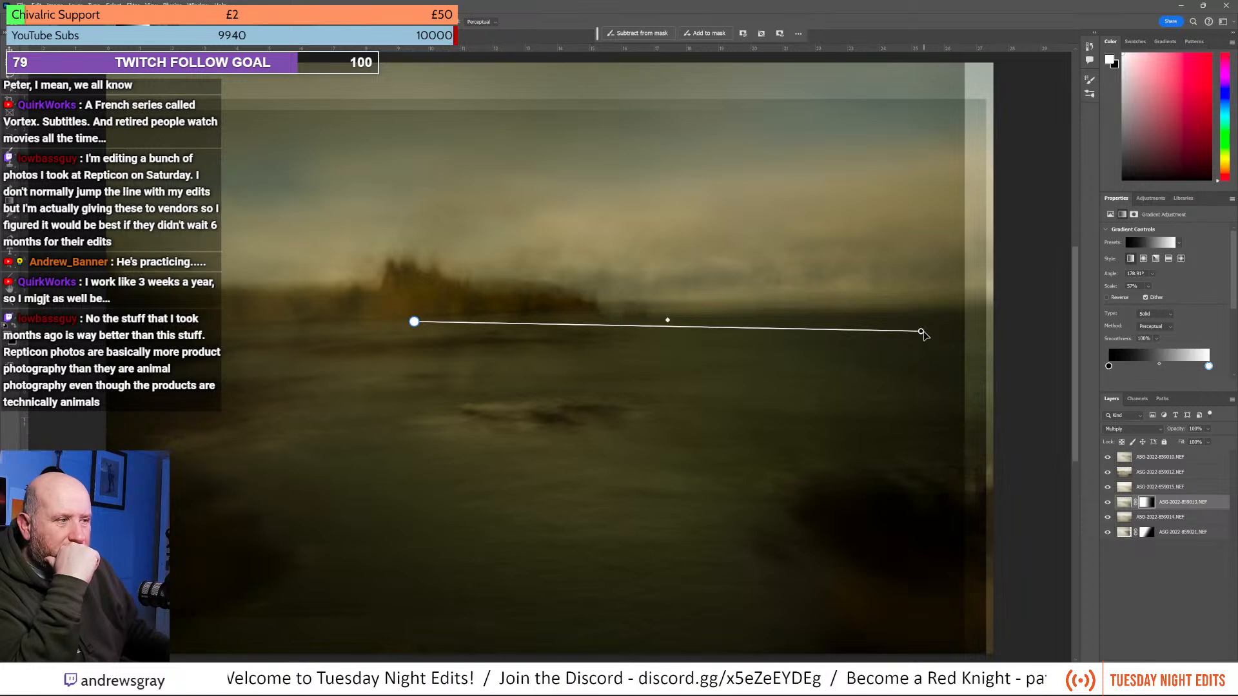
{"action": "left_click_drag", "start_coordinate": [921, 333], "coordinate": [734, 322]}
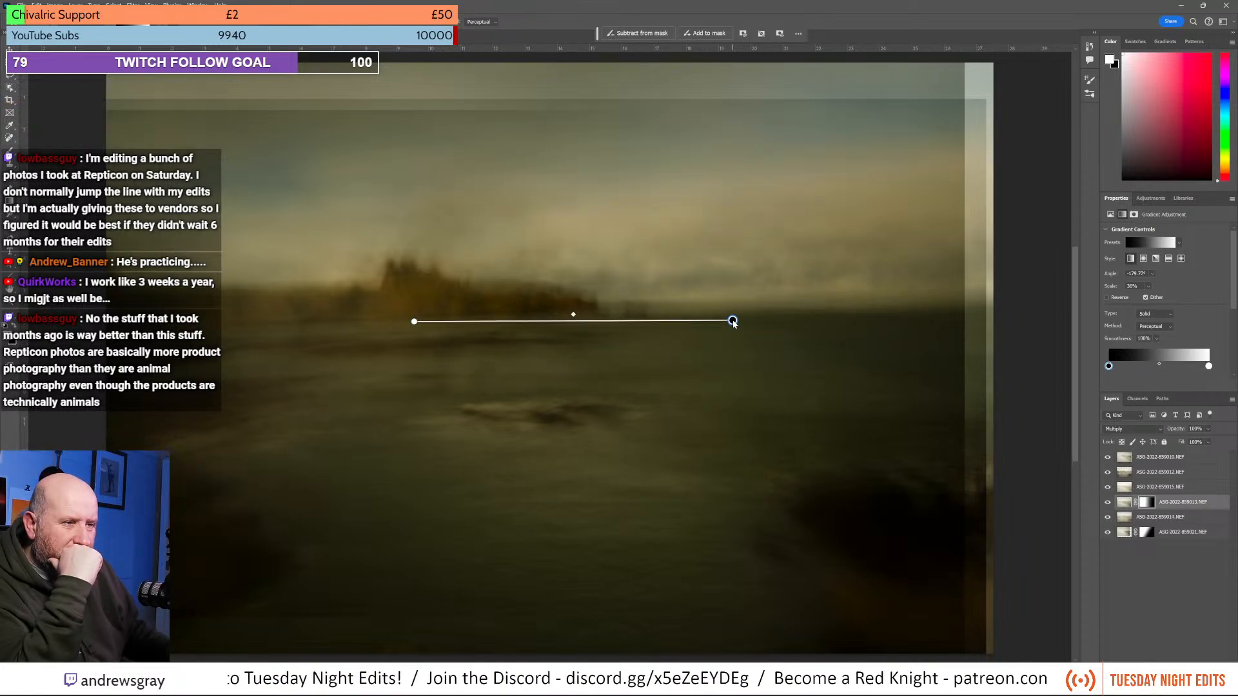
Compare the blend with and without the second layer.
{"action": "left_click", "coordinate": [1107, 472]}
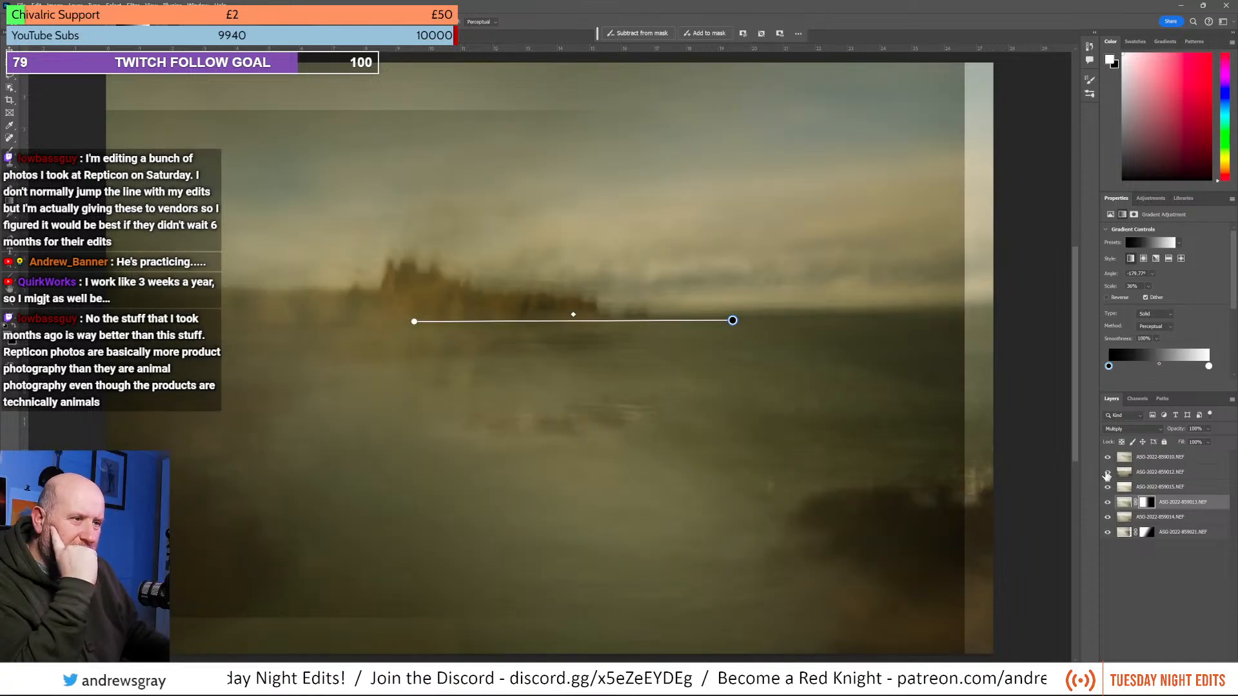
{"action": "left_click", "coordinate": [1107, 473]}
{"action": "left_click", "coordinate": [1107, 474]}
{"action": "left_click", "coordinate": [1108, 473]}
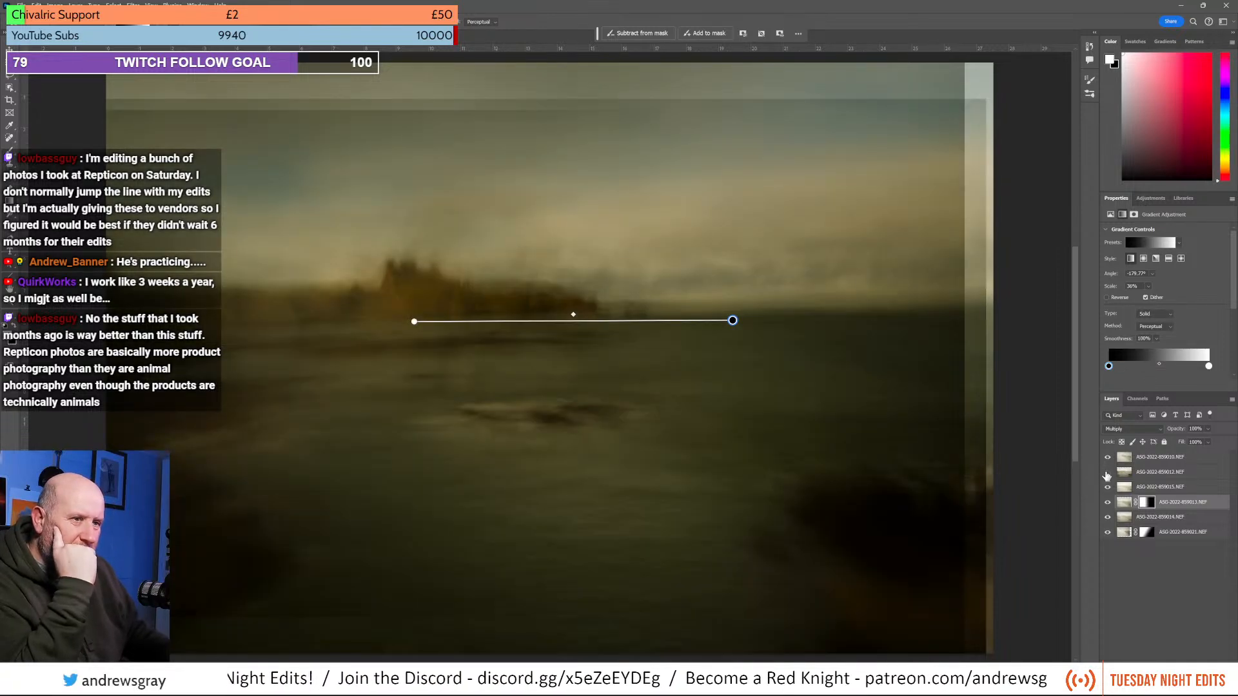
Compare the blend with and without the unmasked second layer, then with and without the top layer.
{"action": "left_click", "coordinate": [1107, 474]}
{"action": "left_click", "coordinate": [1107, 473]}
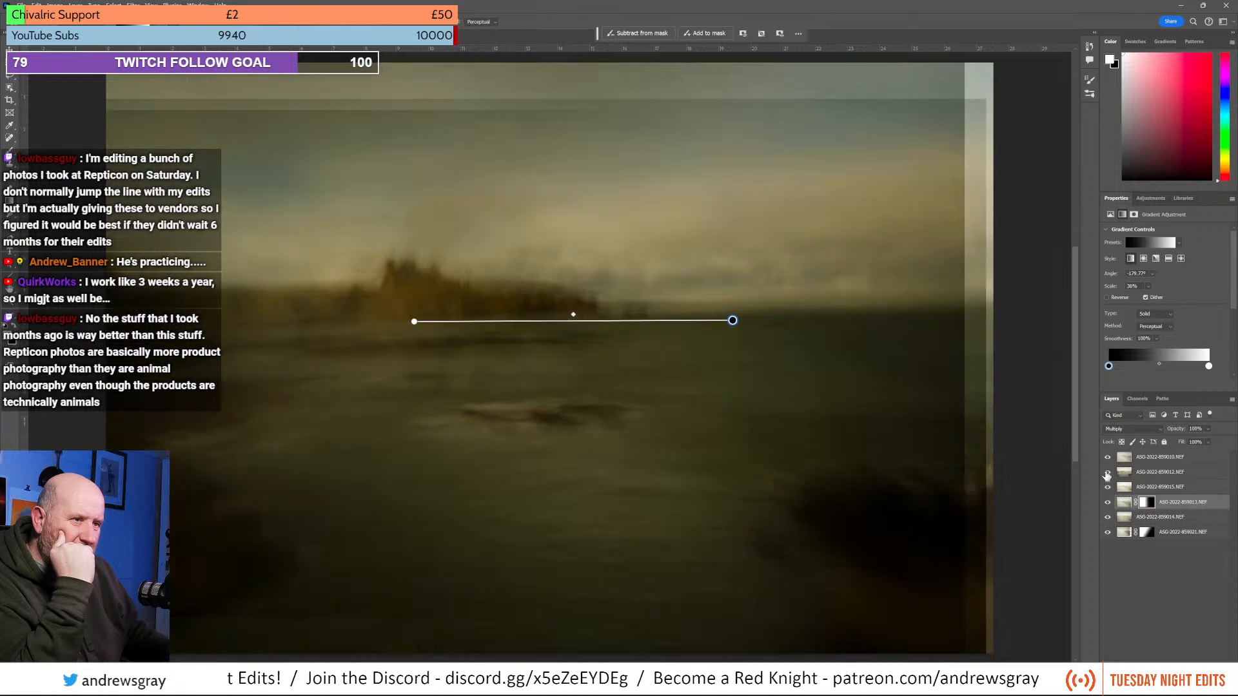
{"action": "left_click", "coordinate": [1107, 473]}
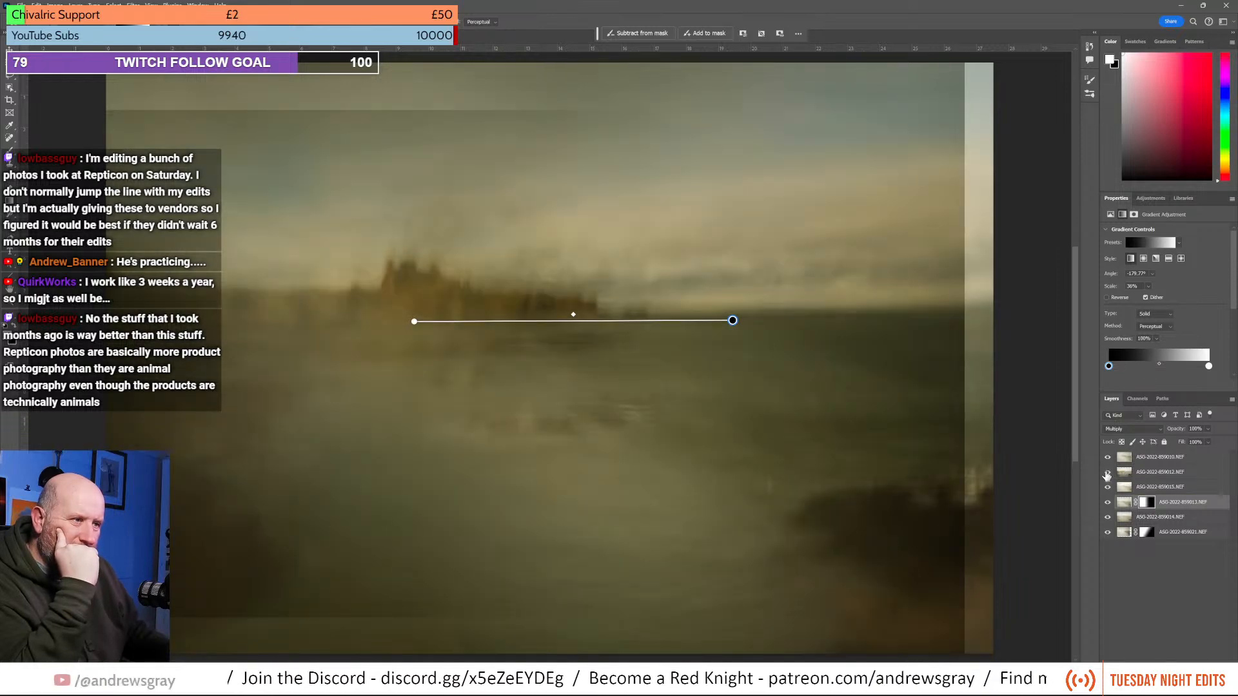
{"action": "left_click", "coordinate": [1107, 473]}
{"action": "left_click", "coordinate": [1107, 473]}
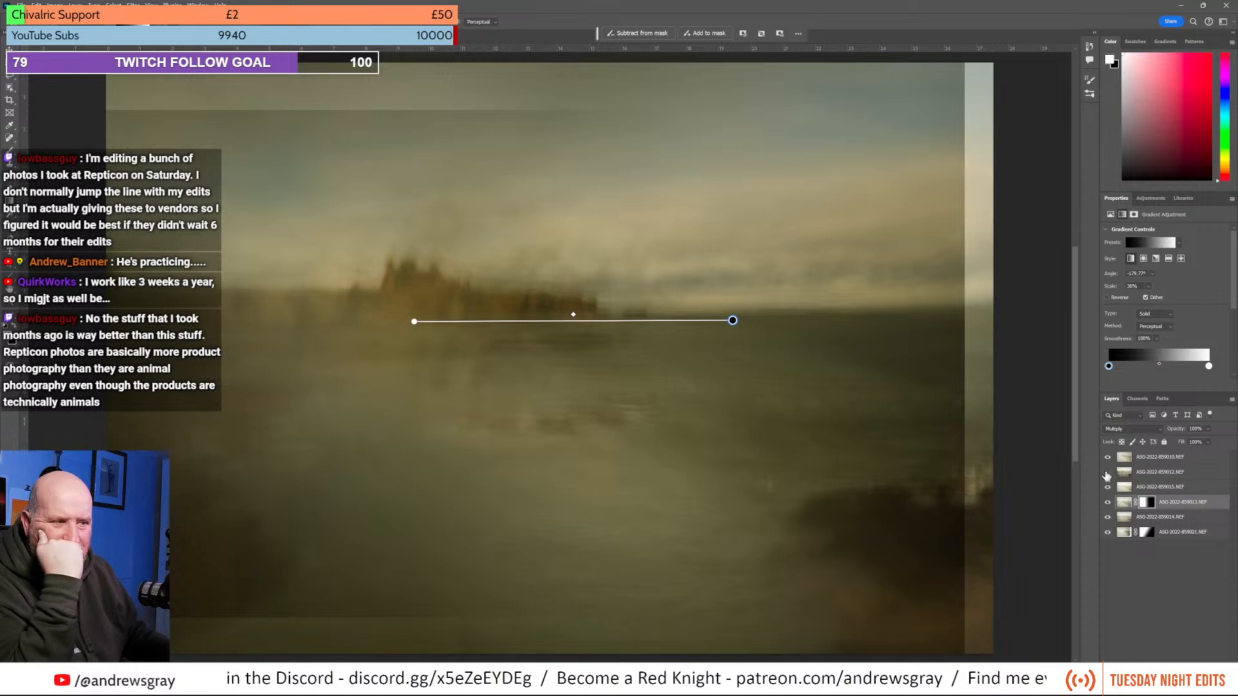
{"action": "left_click", "coordinate": [1107, 474]}
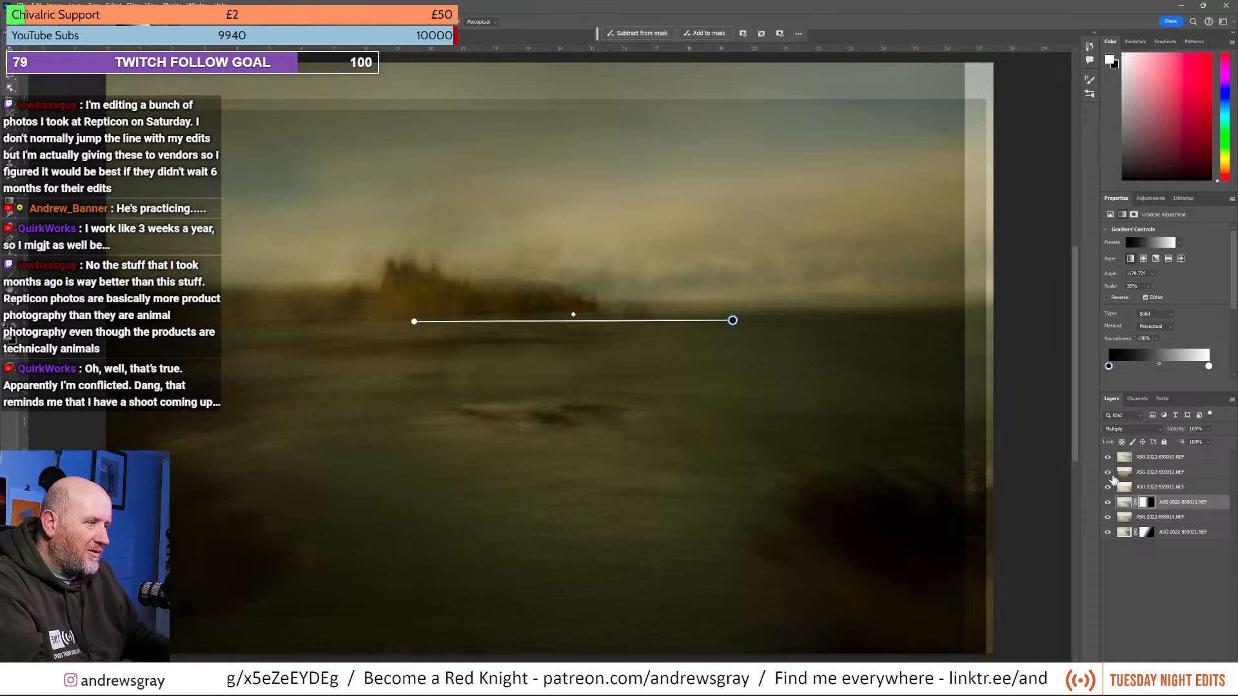
{"action": "left_click", "coordinate": [1107, 473]}
{"action": "left_click", "coordinate": [1107, 457]}
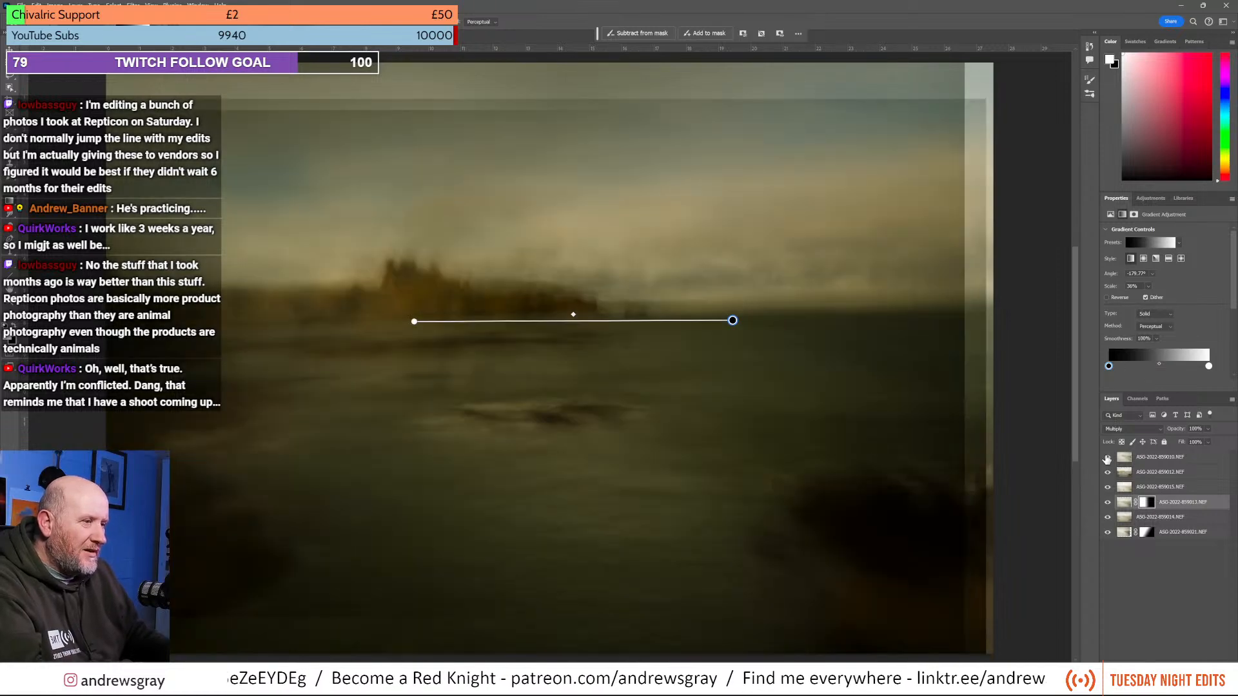
{"action": "left_click", "coordinate": [1107, 458]}
{"action": "left_click", "coordinate": [1107, 458]}
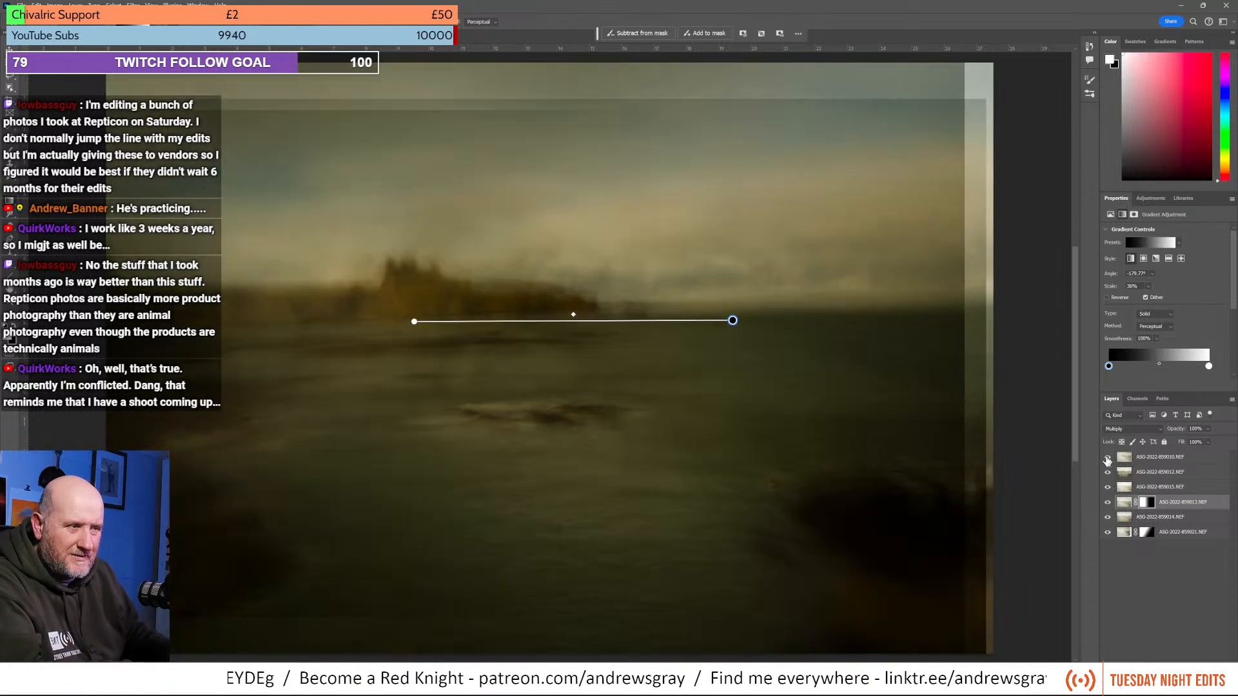
Mask the second layer with a near-vertical gradient, black from the water well below the castle up to white at the castle.
{"action": "left_click", "coordinate": [1125, 472]}
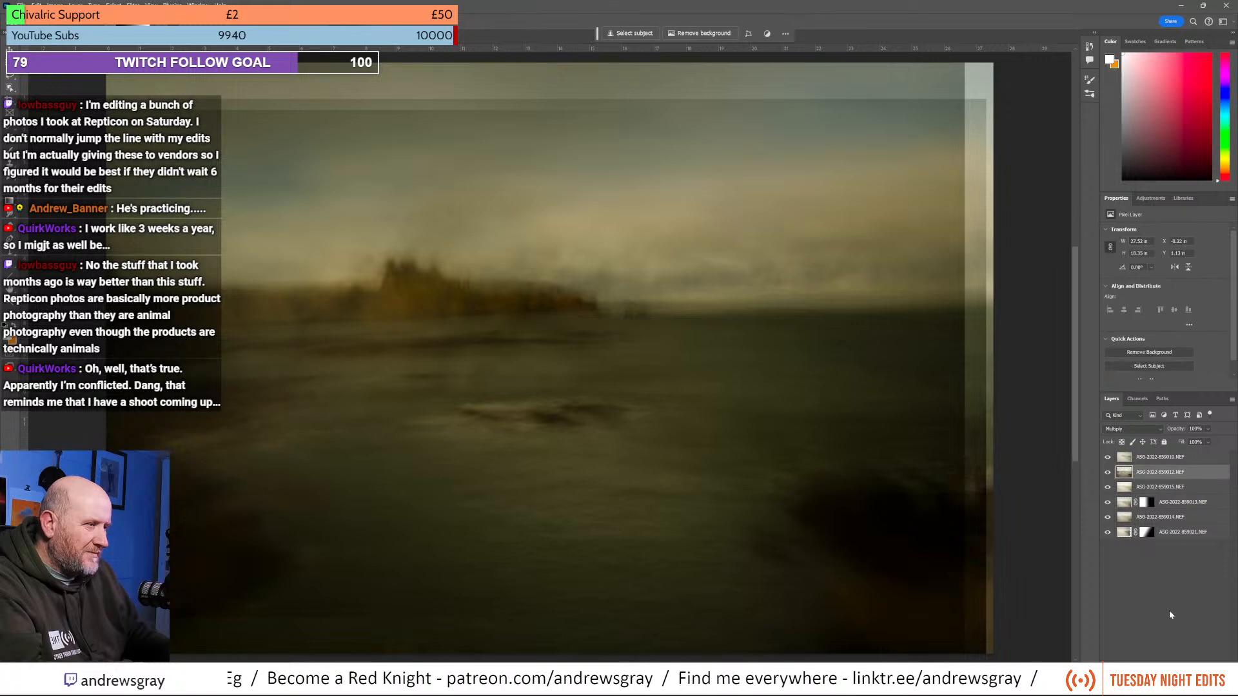
{"action": "left_click", "coordinate": [1165, 666]}
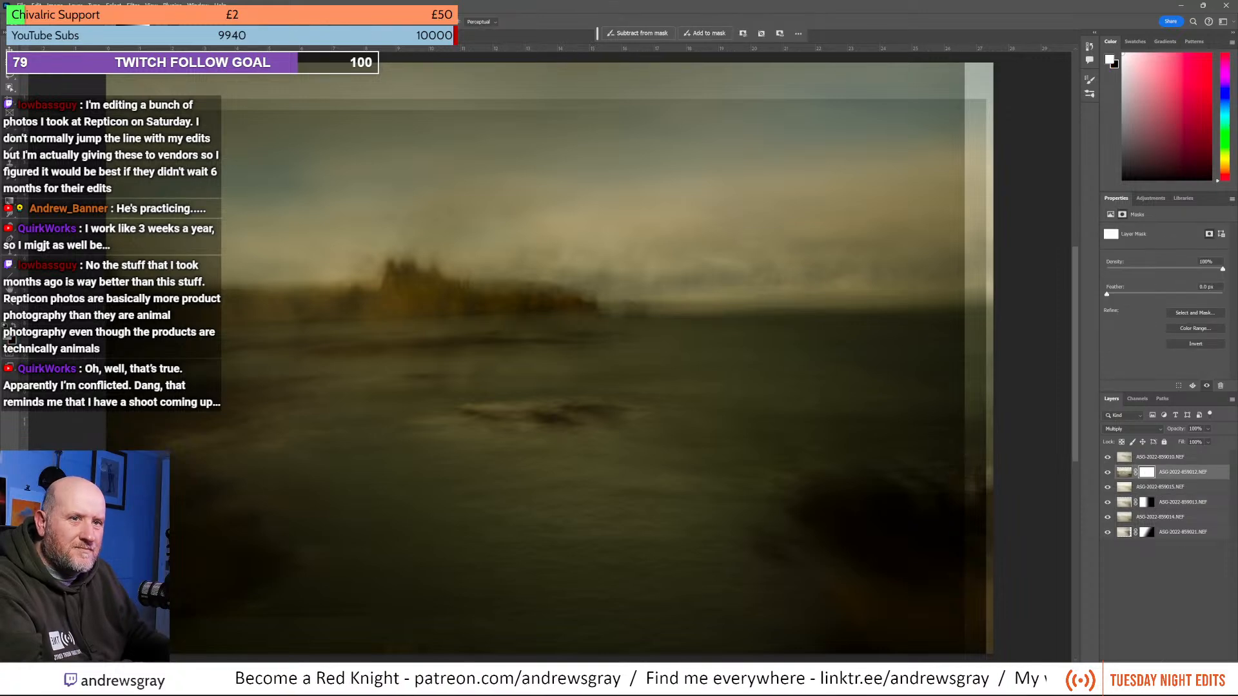
{"action": "left_click_drag", "start_coordinate": [474, 387], "coordinate": [477, 280]}
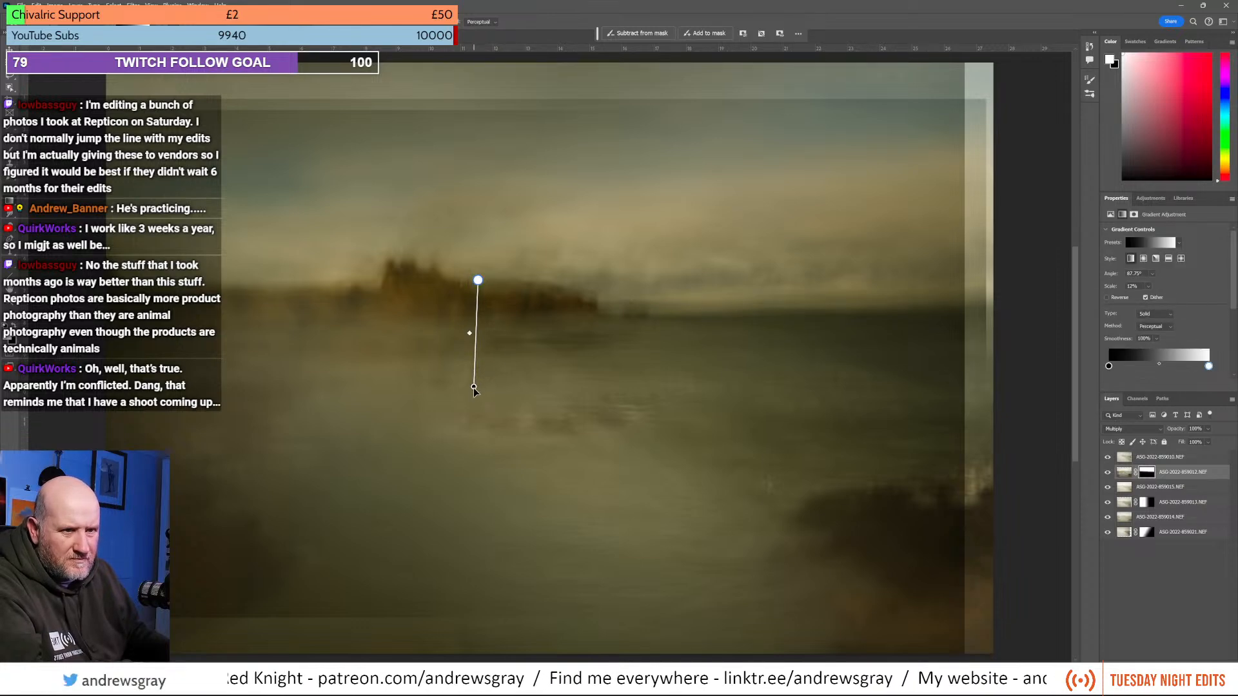
{"action": "left_click_drag", "start_coordinate": [474, 387], "coordinate": [467, 438]}
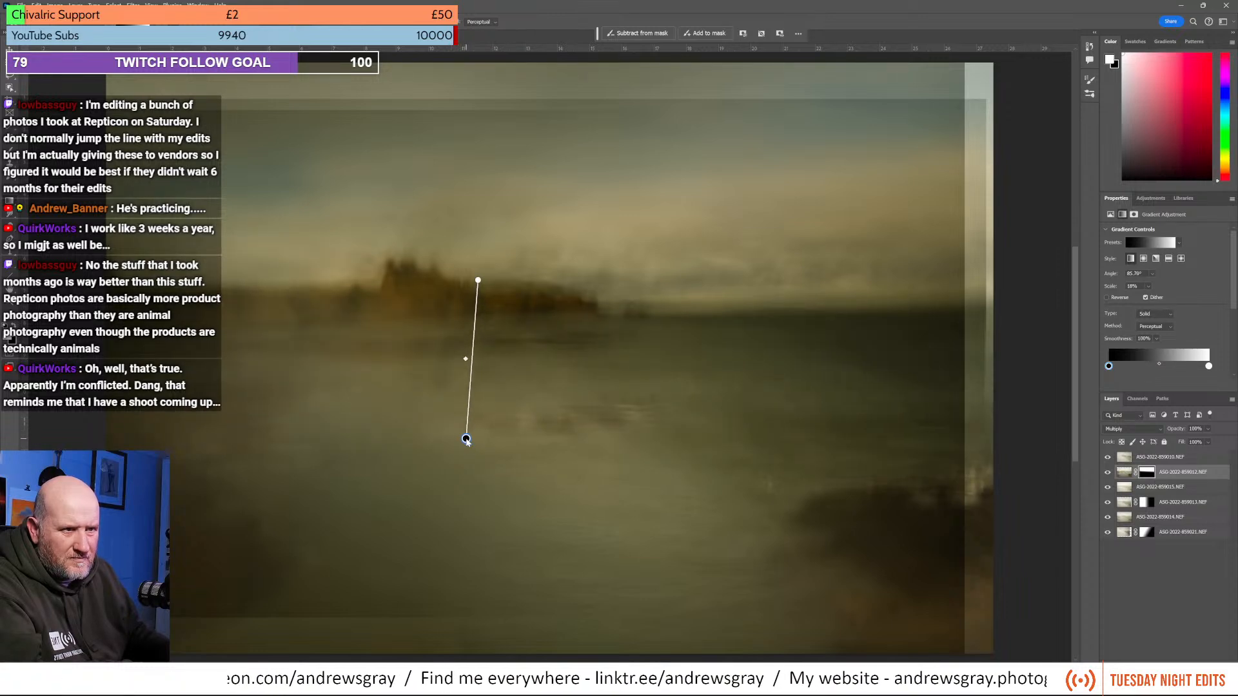
Check the second layer's effect and add a nearly horizontal gradient to its mask, black over the right-hand sea to white below the castle.
{"action": "left_click", "coordinate": [1108, 475]}
{"action": "left_click", "coordinate": [1108, 476]}
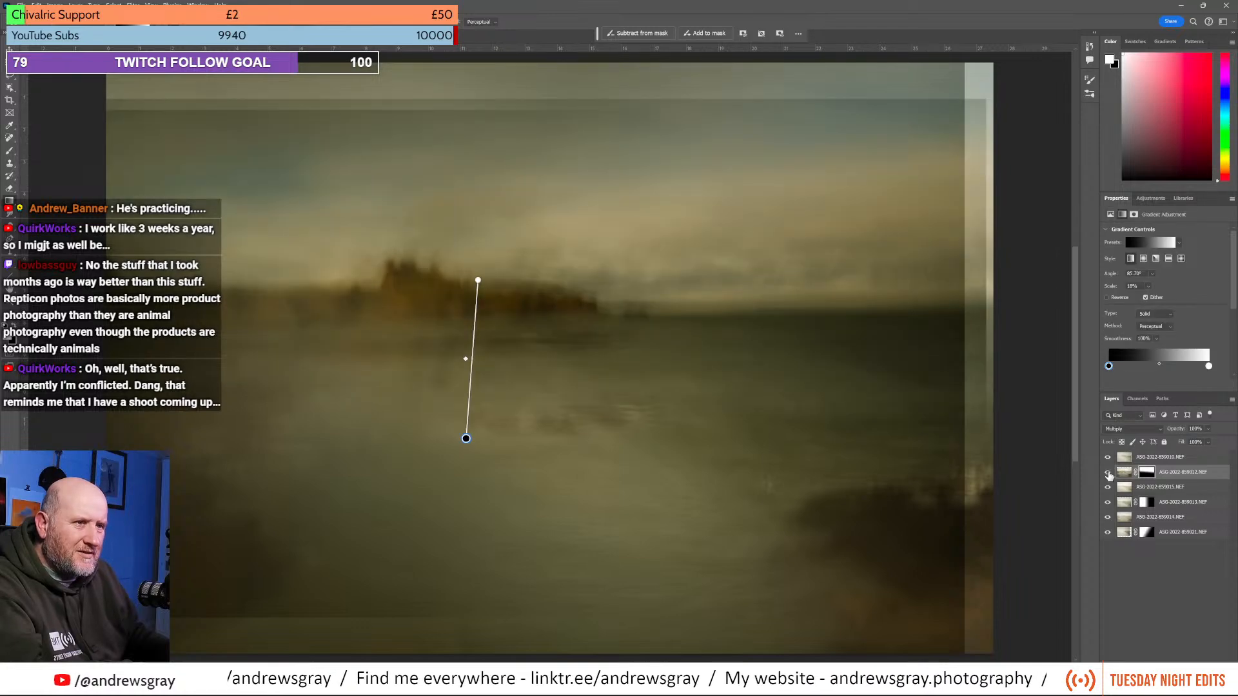
{"action": "left_click", "coordinate": [1108, 476]}
{"action": "left_click", "coordinate": [1108, 475]}
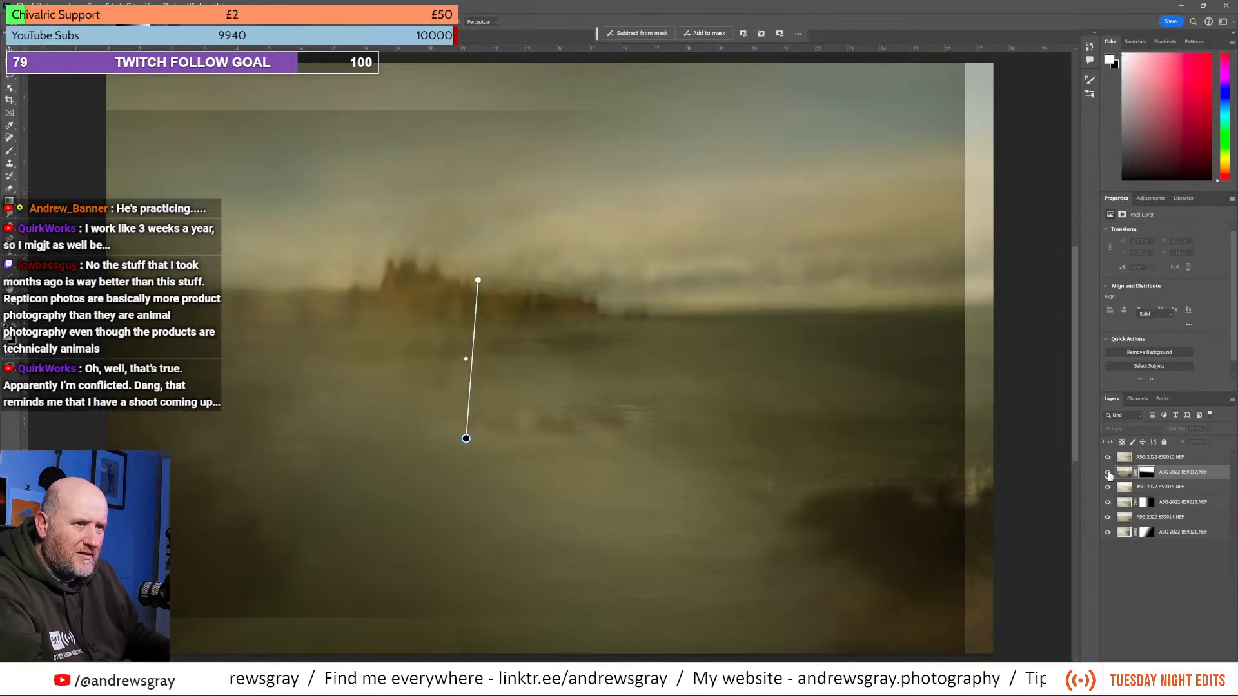
{"action": "left_click", "coordinate": [1147, 475]}
{"action": "left_click_drag", "start_coordinate": [721, 343], "coordinate": [419, 322]}
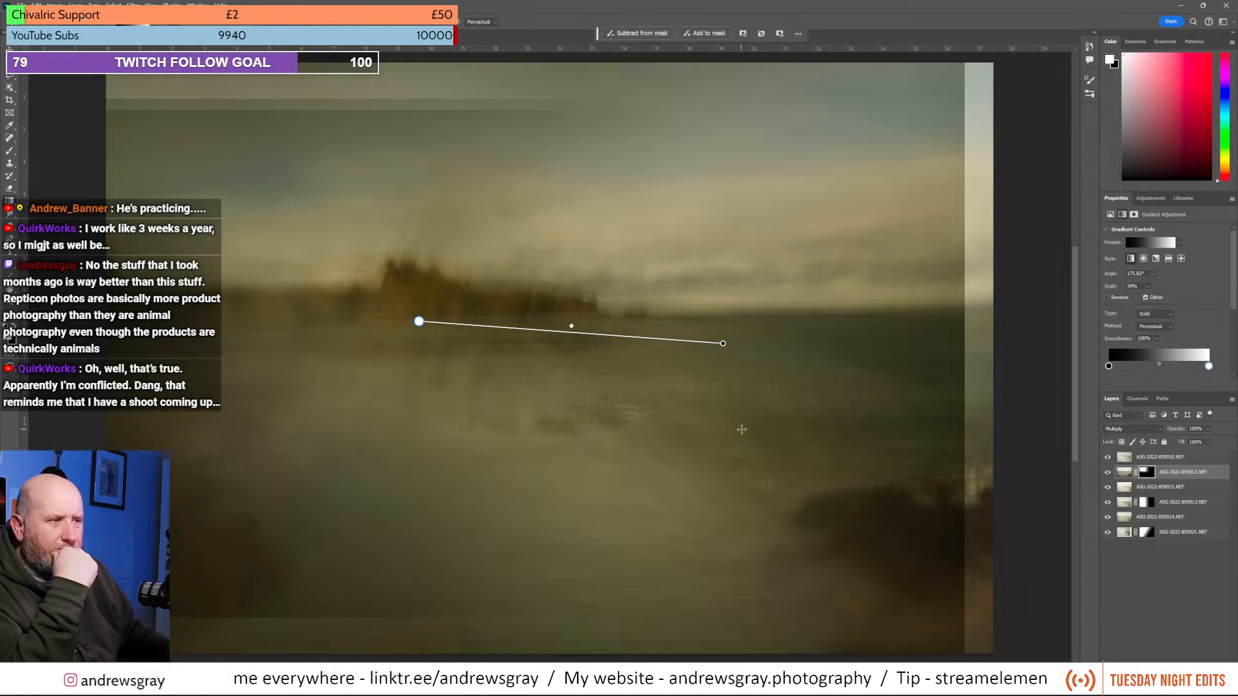
Compare the composite with and without the newly masked second layer and the top layer.
{"action": "left_click", "coordinate": [1108, 474]}
{"action": "left_click", "coordinate": [1108, 474]}
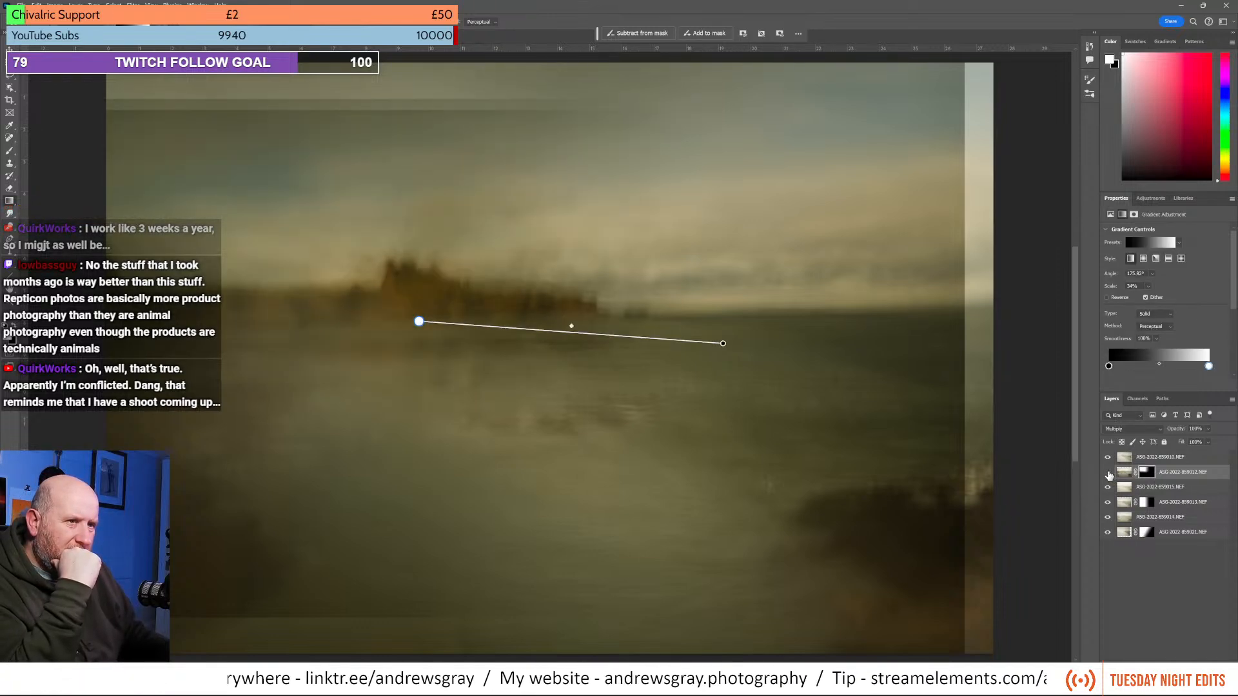
{"action": "left_click", "coordinate": [1108, 473]}
{"action": "left_click", "coordinate": [1109, 473]}
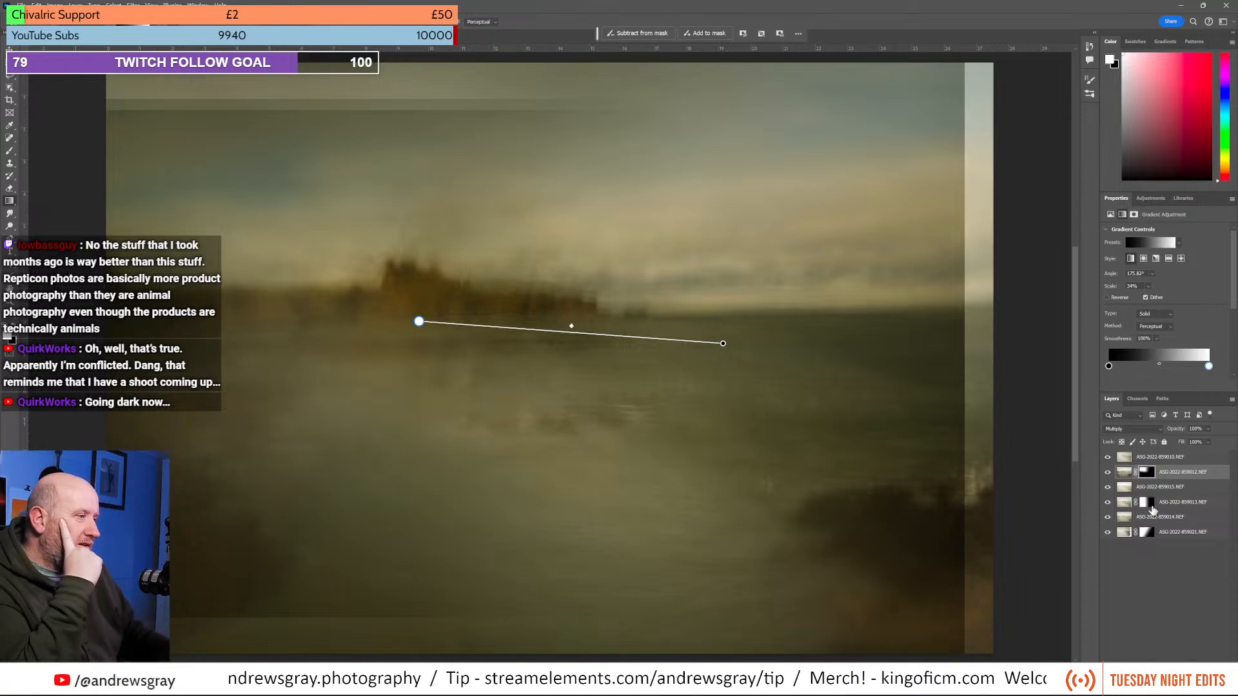
{"action": "left_click", "coordinate": [1109, 459]}
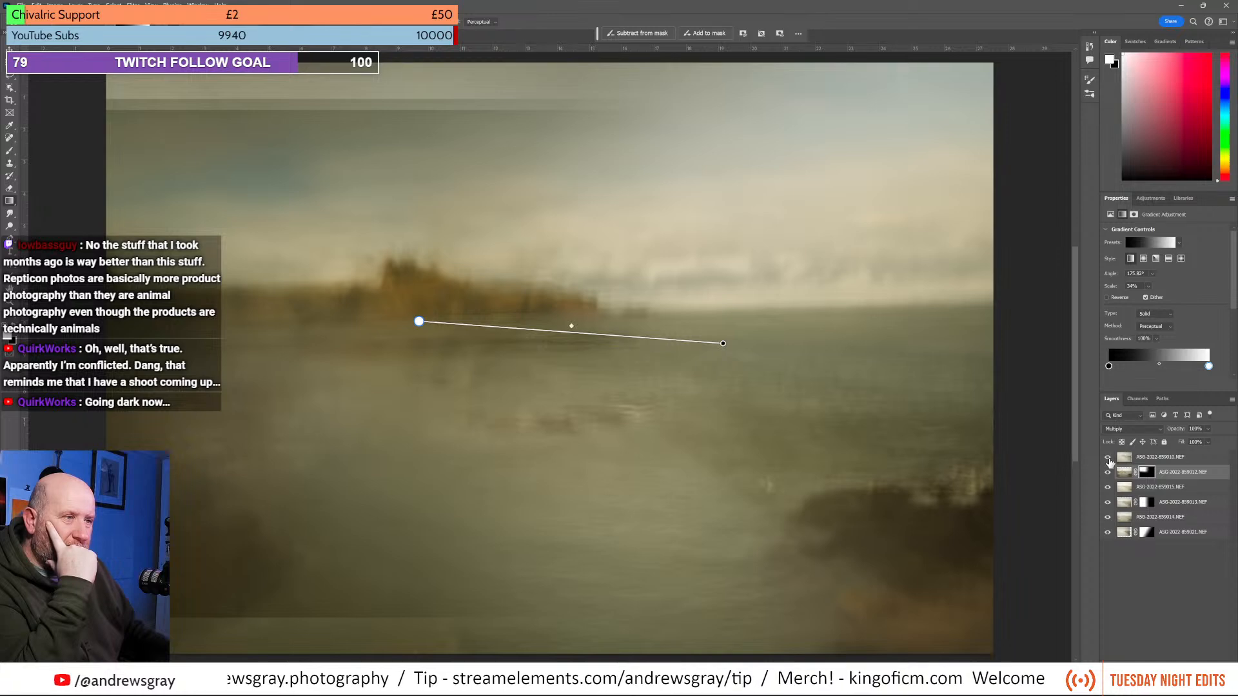
{"action": "left_click", "coordinate": [1109, 459]}
{"action": "left_click", "coordinate": [1109, 459]}
{"action": "left_click", "coordinate": [1109, 459]}
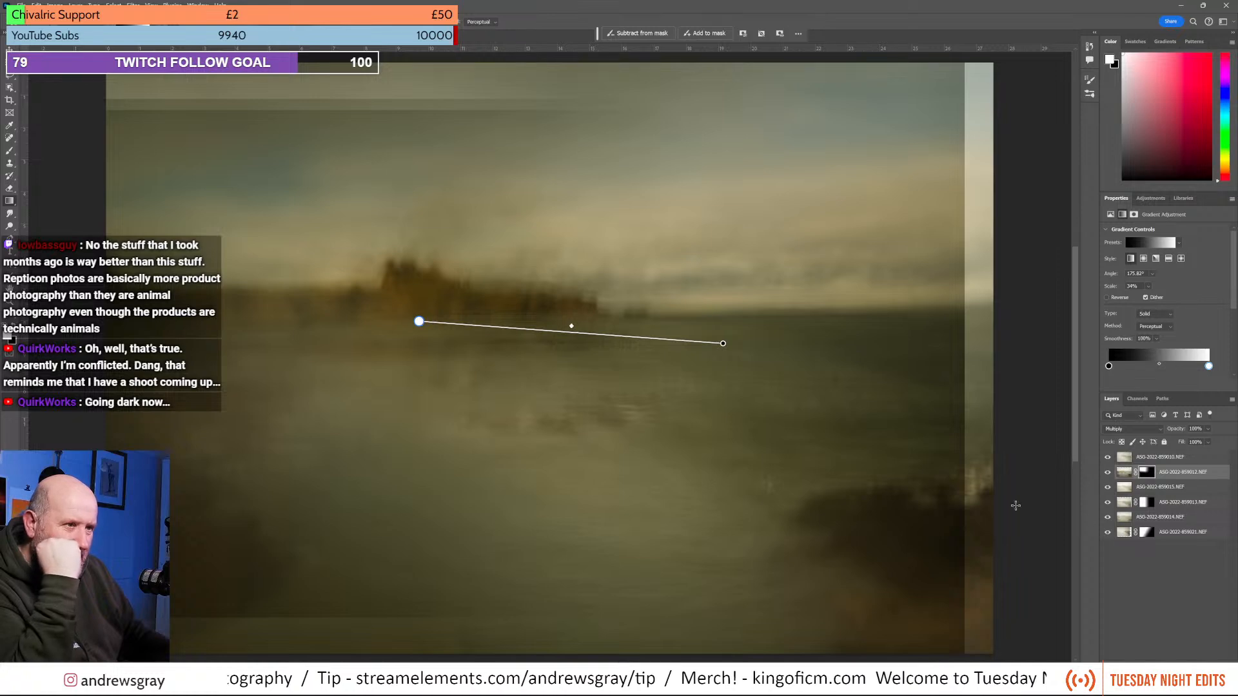
Examine what each of the six layers contributes by hiding and showing them one at a time.
{"action": "left_click", "coordinate": [1107, 504]}
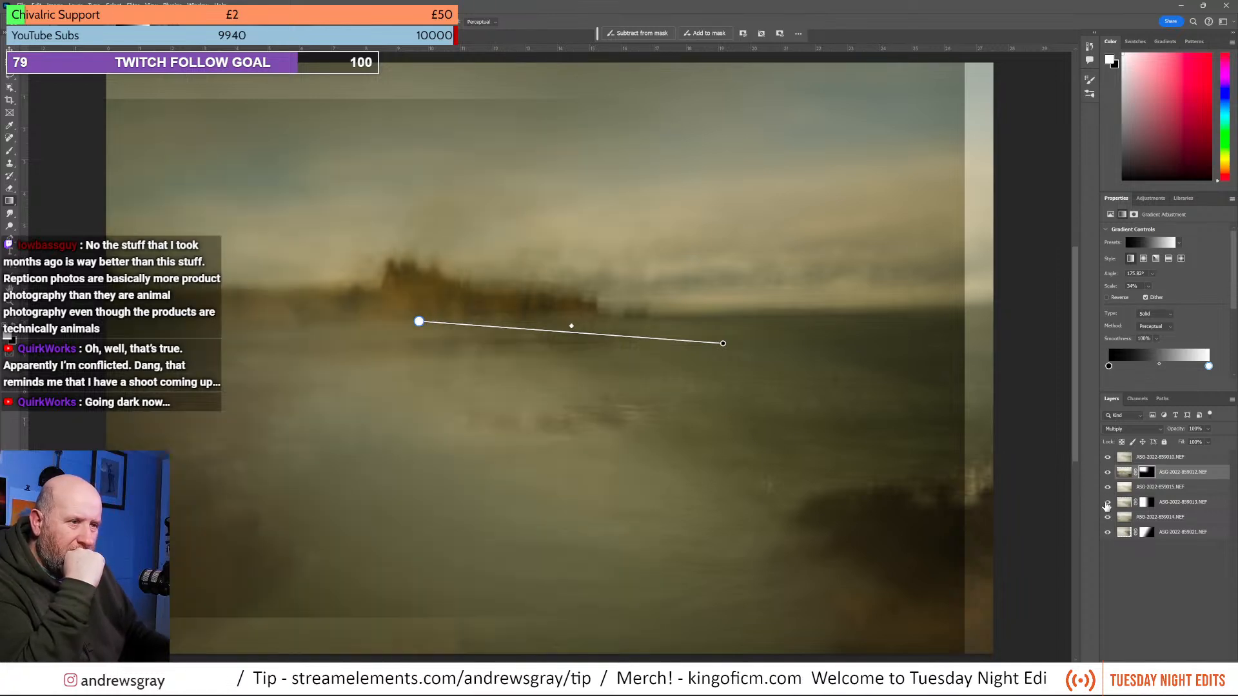
{"action": "left_click", "coordinate": [1107, 503]}
{"action": "left_click", "coordinate": [1107, 473]}
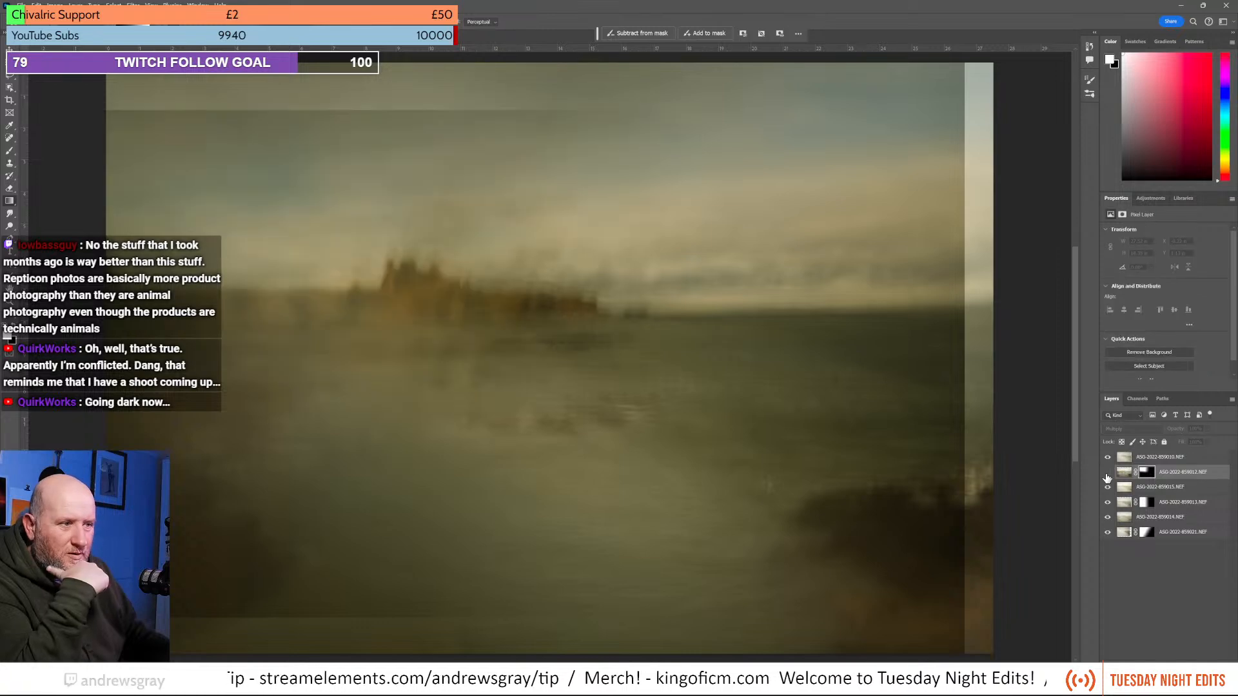
{"action": "left_click", "coordinate": [1107, 475]}
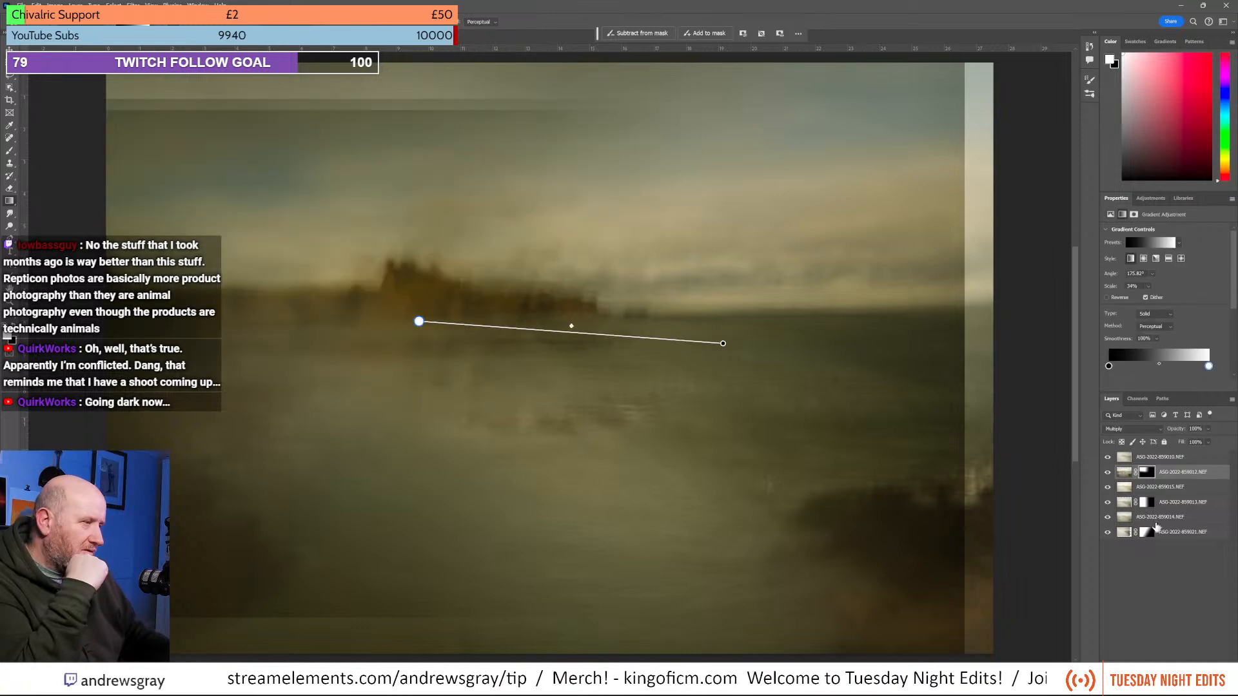
{"action": "left_click", "coordinate": [1109, 535]}
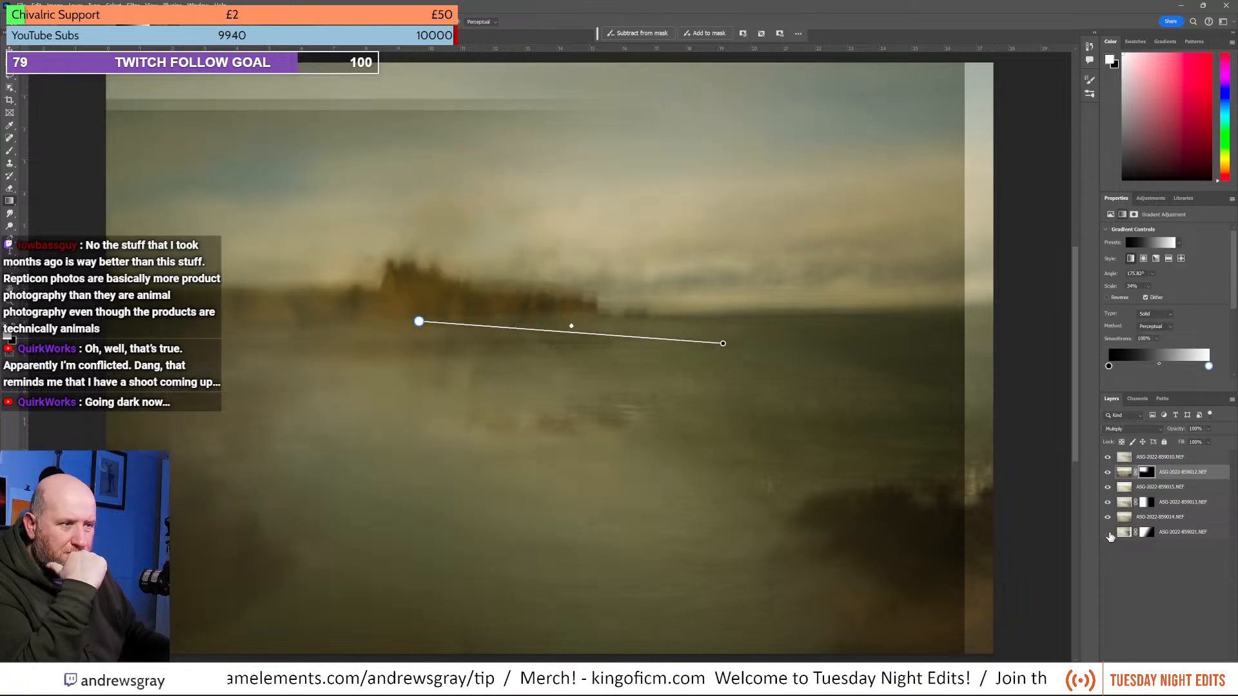
{"action": "left_click", "coordinate": [1109, 534]}
{"action": "left_click", "coordinate": [1108, 520]}
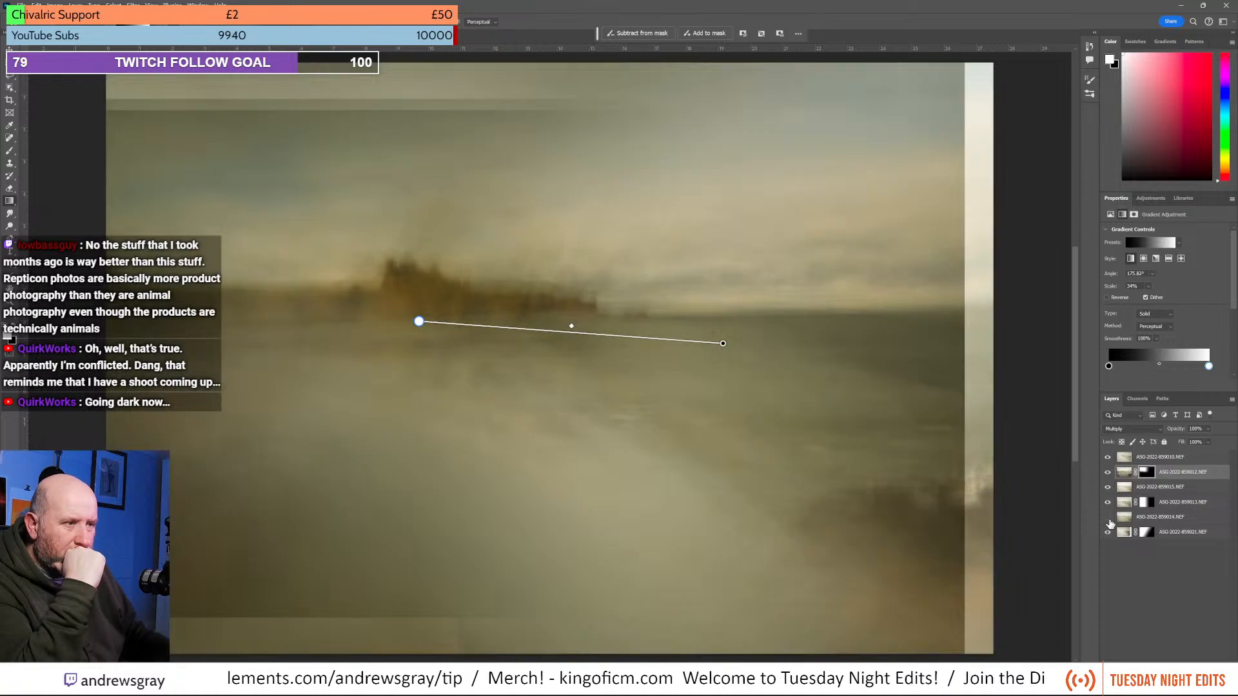
{"action": "left_click", "coordinate": [1109, 521]}
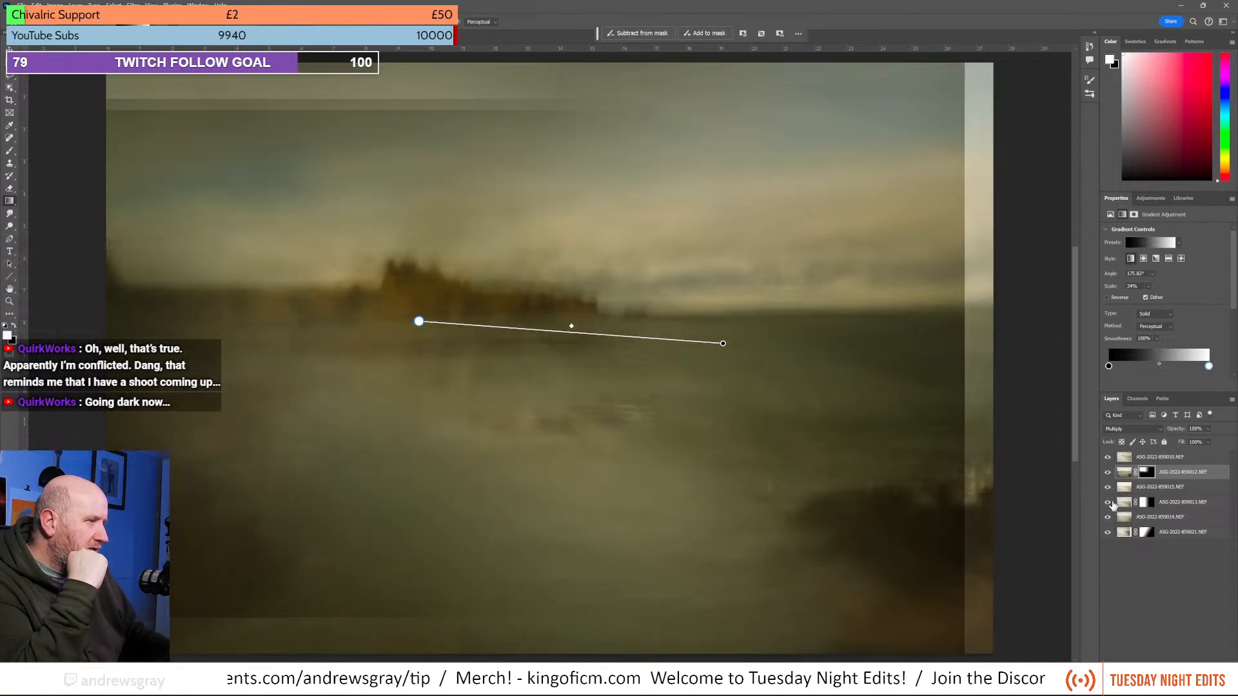
{"action": "left_click", "coordinate": [1109, 492]}
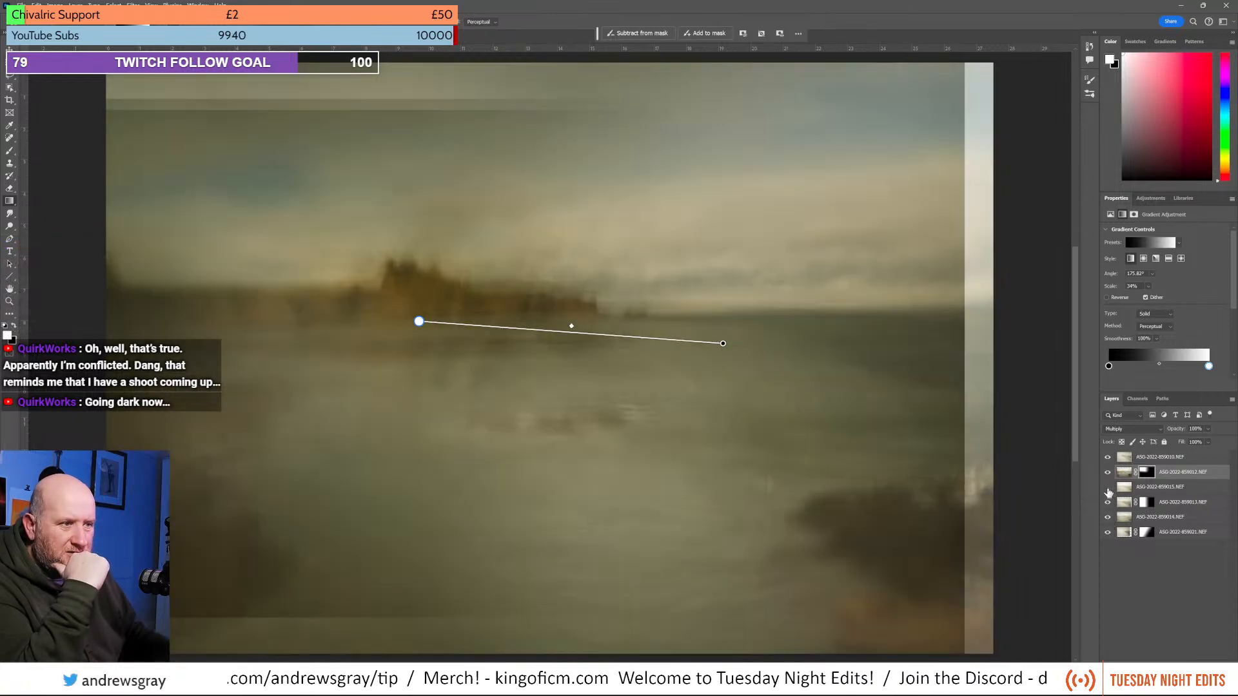
{"action": "left_click", "coordinate": [1108, 492]}
{"action": "left_click", "coordinate": [1109, 492]}
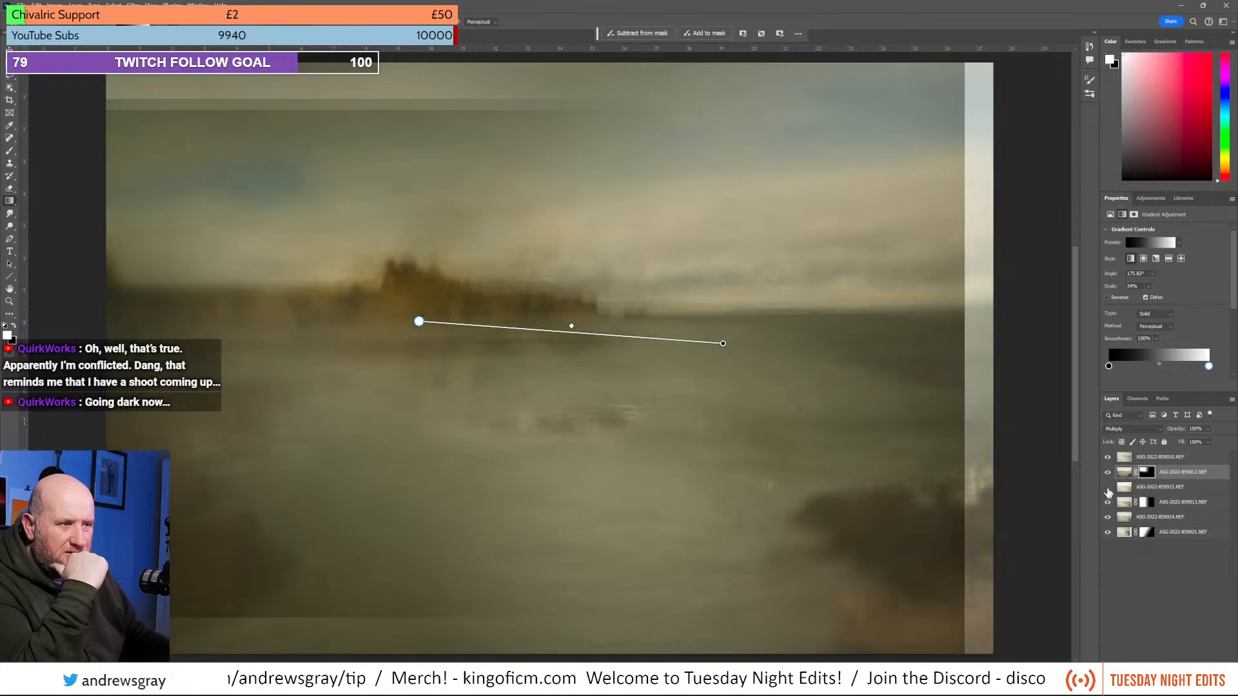
{"action": "left_click", "coordinate": [1108, 492]}
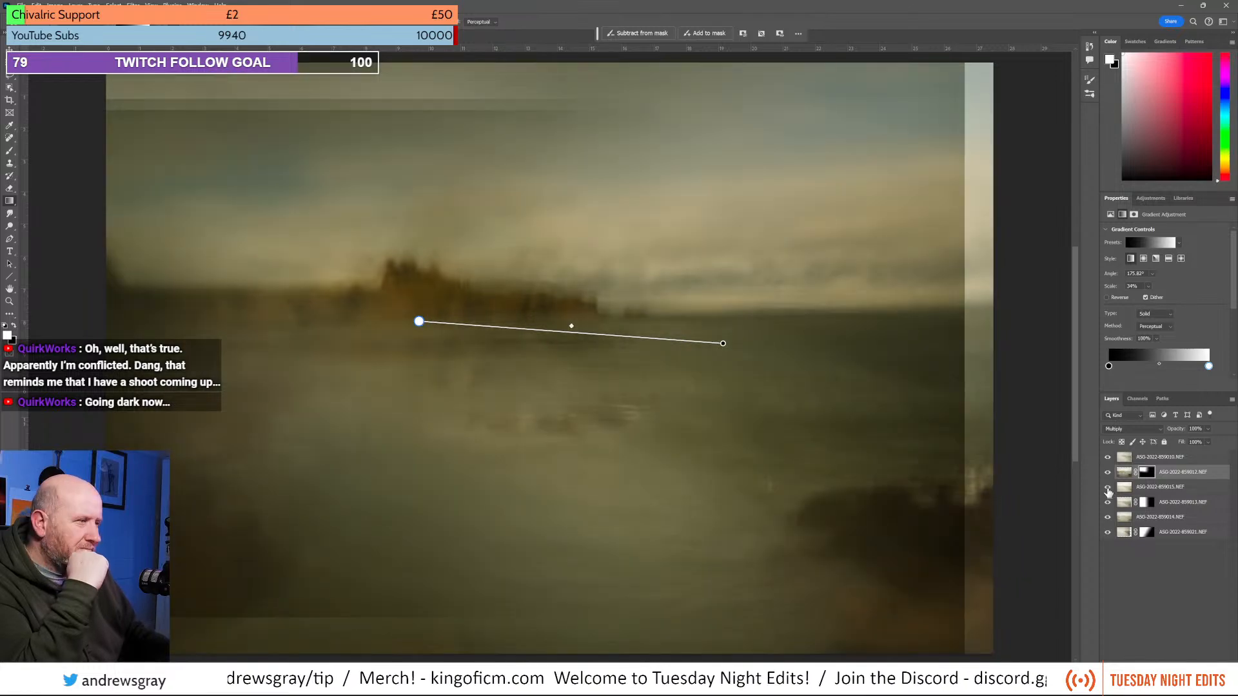
{"action": "left_click", "coordinate": [1108, 458]}
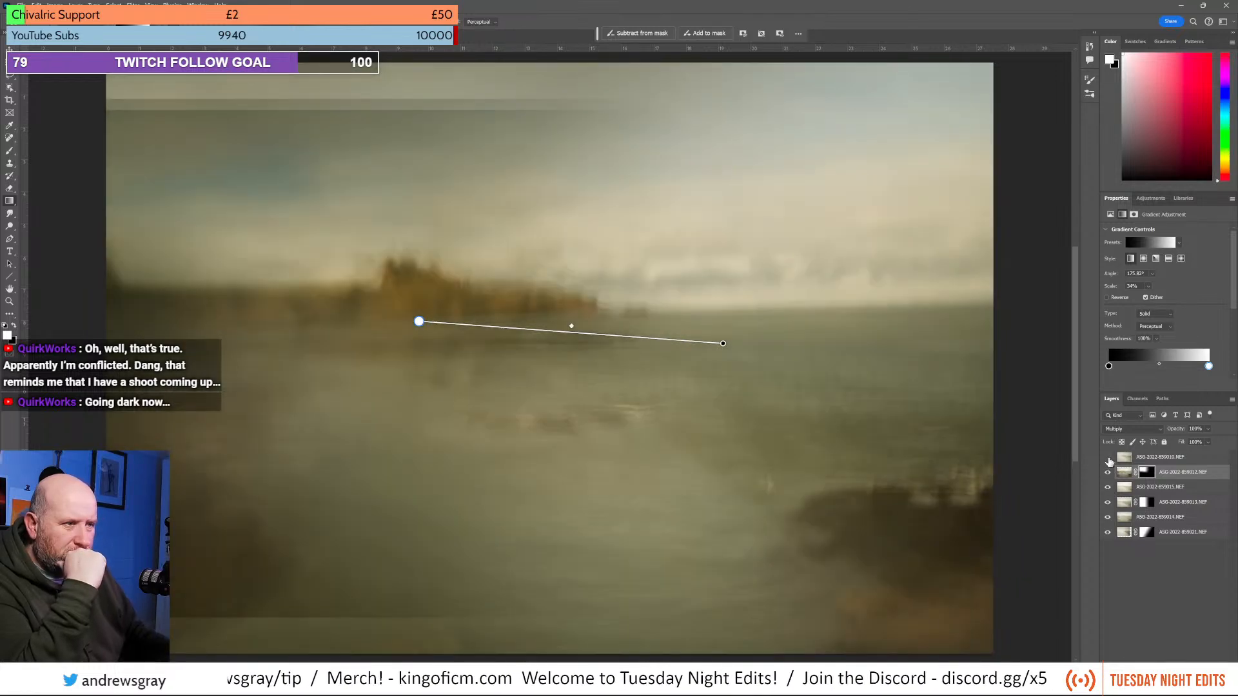
{"action": "left_click", "coordinate": [1109, 461]}
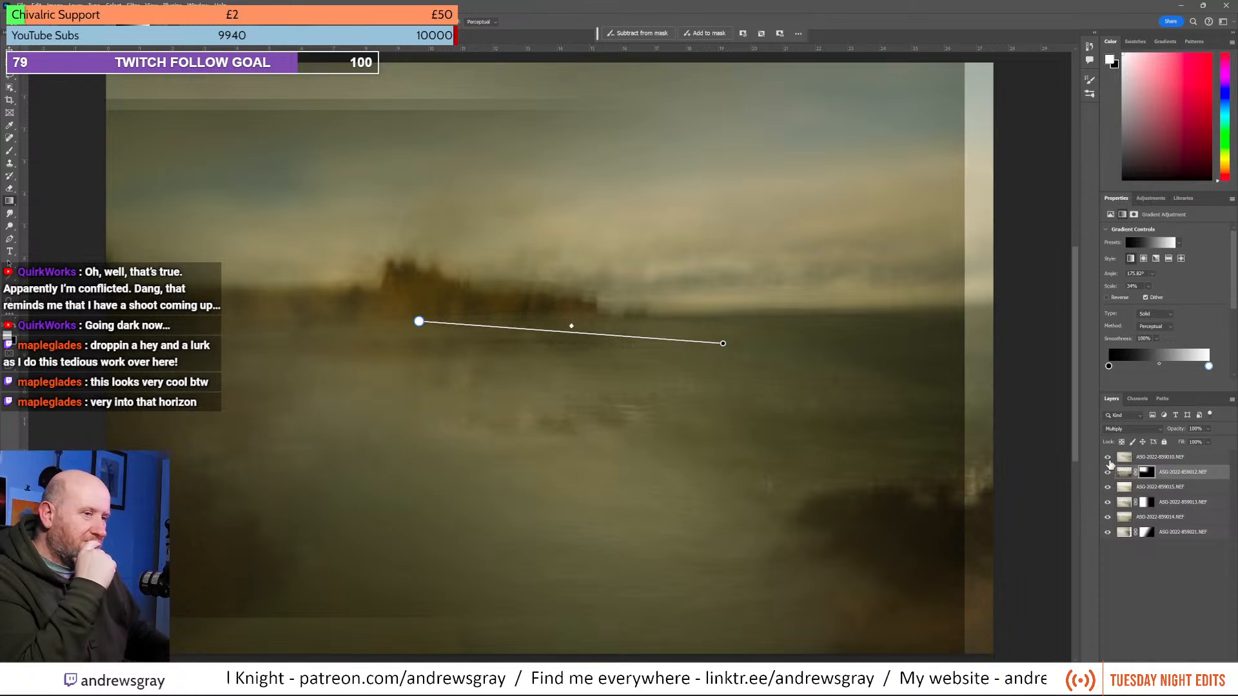
Hide the gradient line on the image and recheck the effect of the second and fourth layers.
{"action": "left_click", "coordinate": [10, 50]}
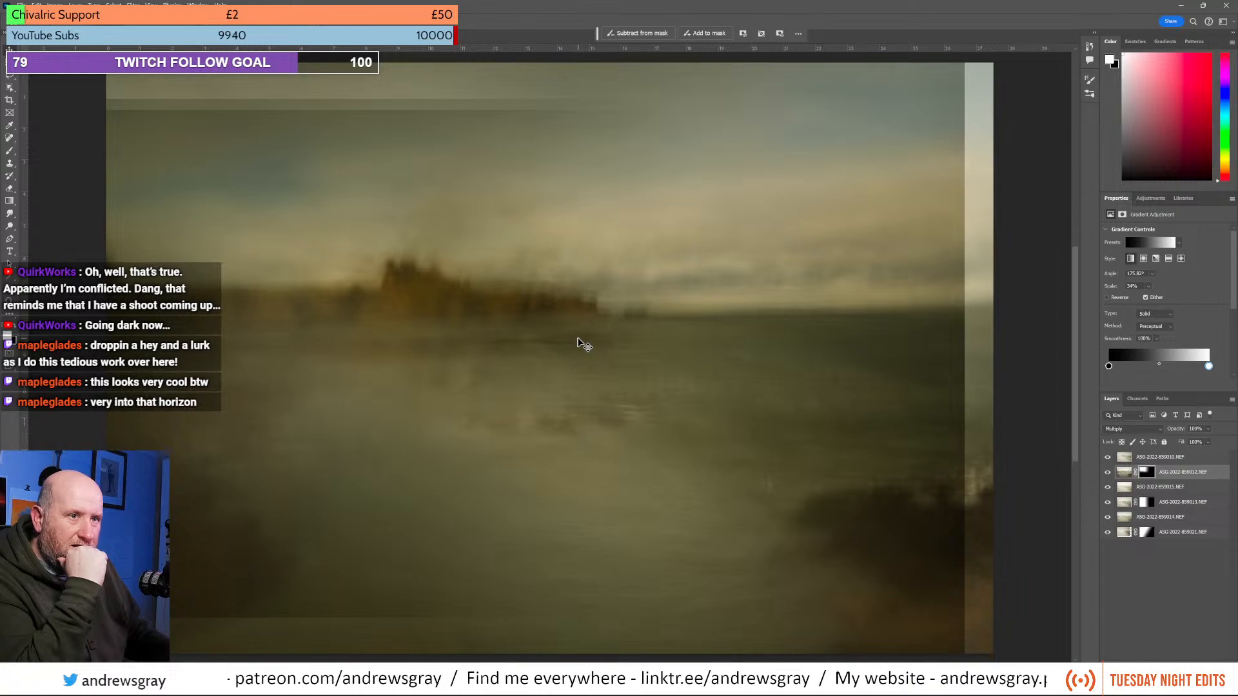
{"action": "left_click", "coordinate": [1109, 473]}
{"action": "left_click", "coordinate": [1109, 473]}
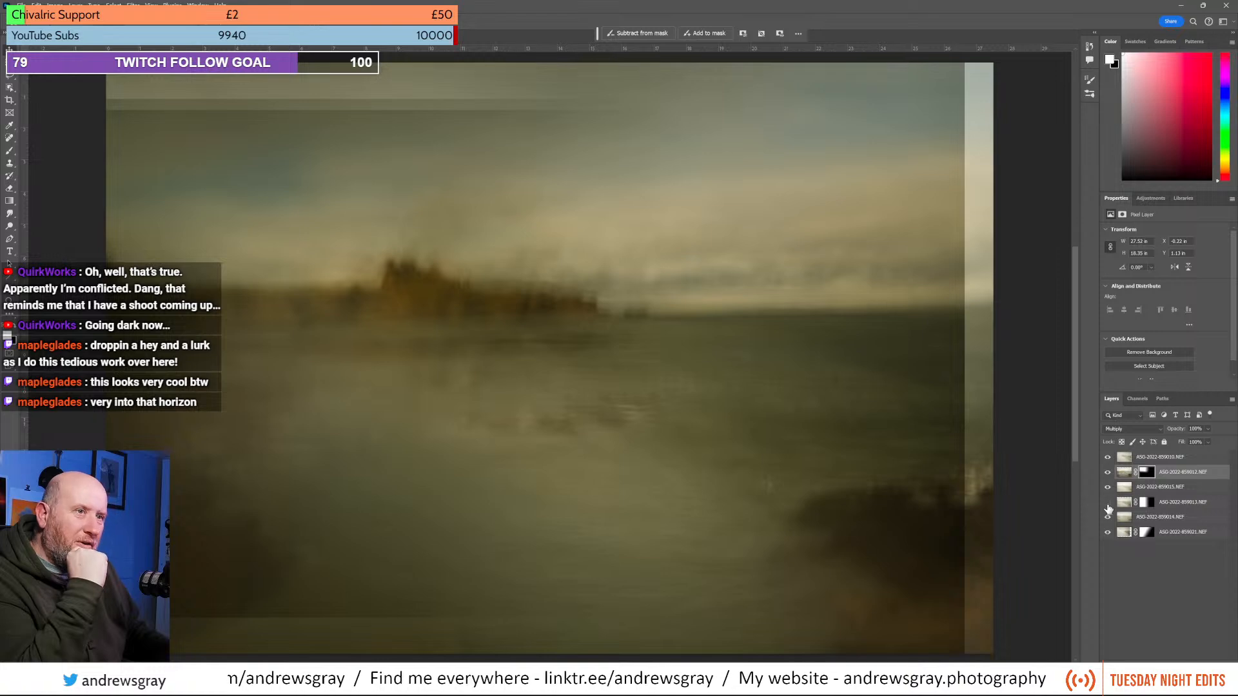
{"action": "left_click", "coordinate": [1108, 503]}
{"action": "left_click", "coordinate": [1108, 502]}
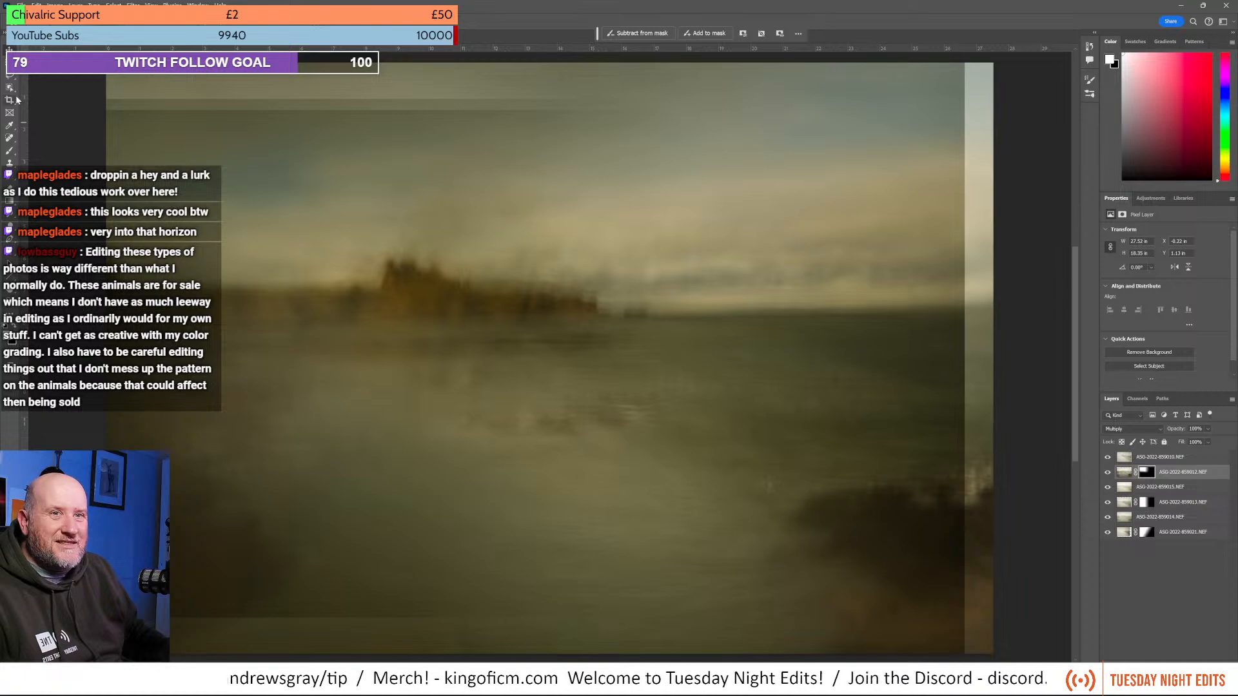
Crop the composite evenly at top and bottom and slightly at both sides to cut off the mismatched photo edges.
{"action": "key", "text": "c"}
{"action": "left_click_drag", "start_coordinate": [549, 64], "coordinate": [545, 91]}
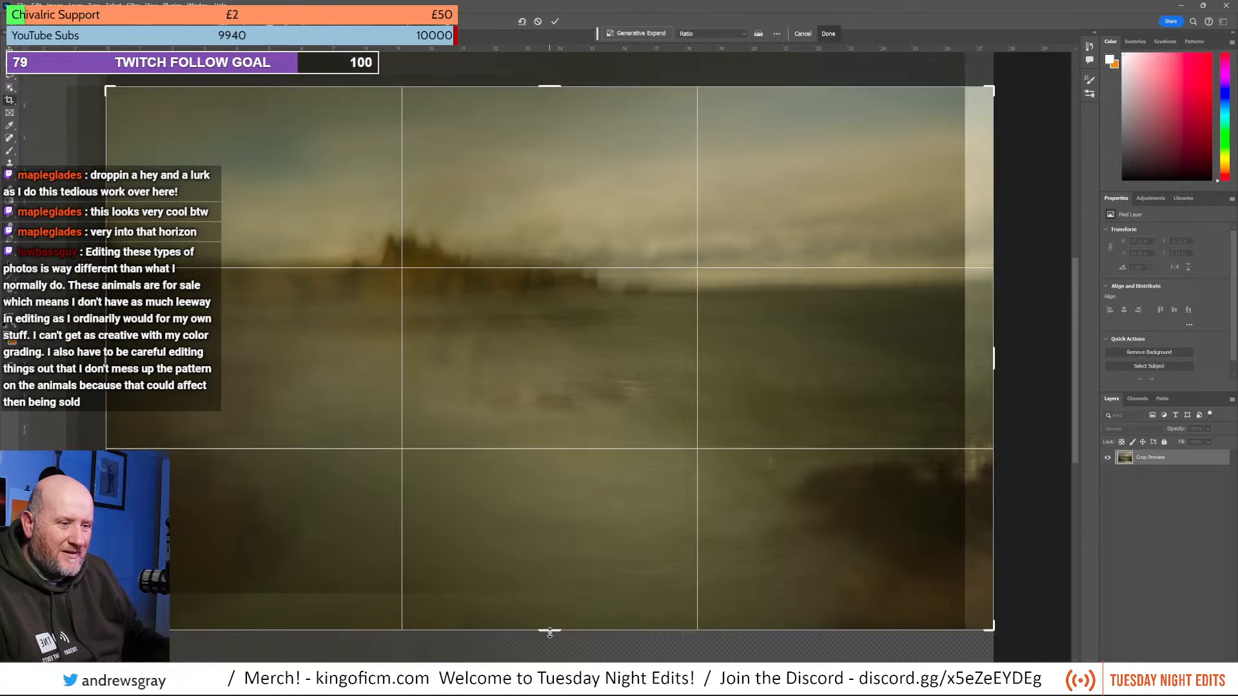
{"action": "left_click_drag", "start_coordinate": [549, 632], "coordinate": [550, 611]}
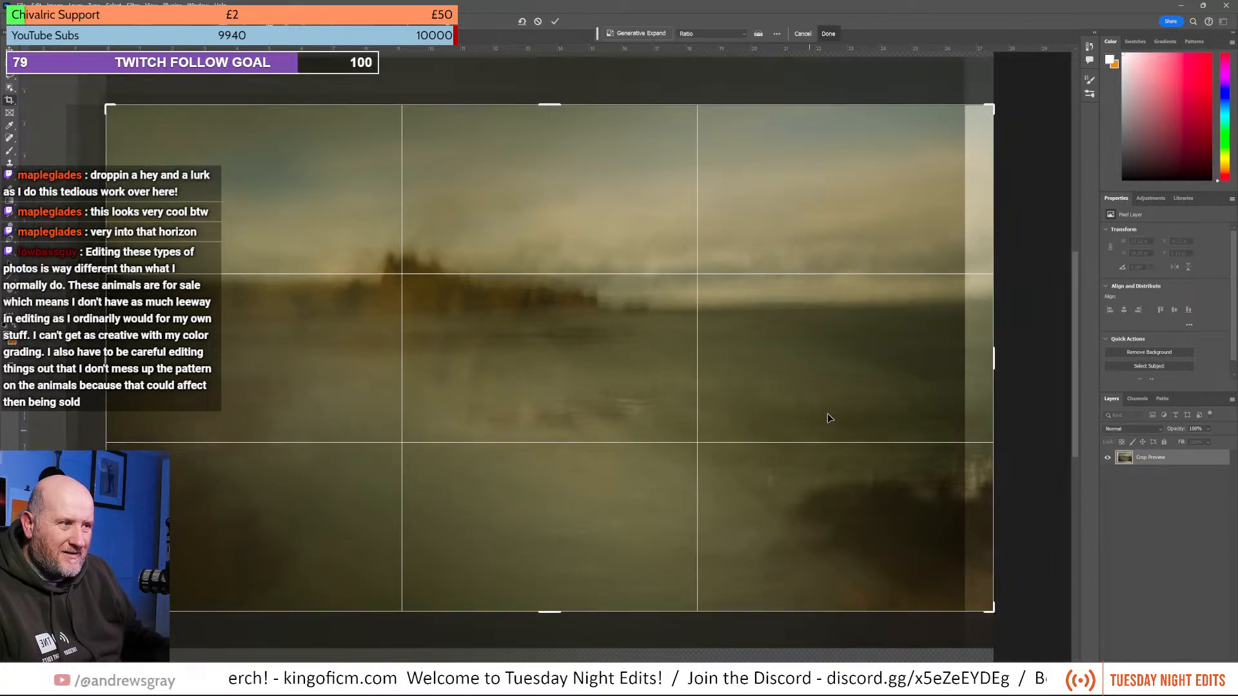
{"action": "left_click_drag", "start_coordinate": [993, 359], "coordinate": [978, 361]}
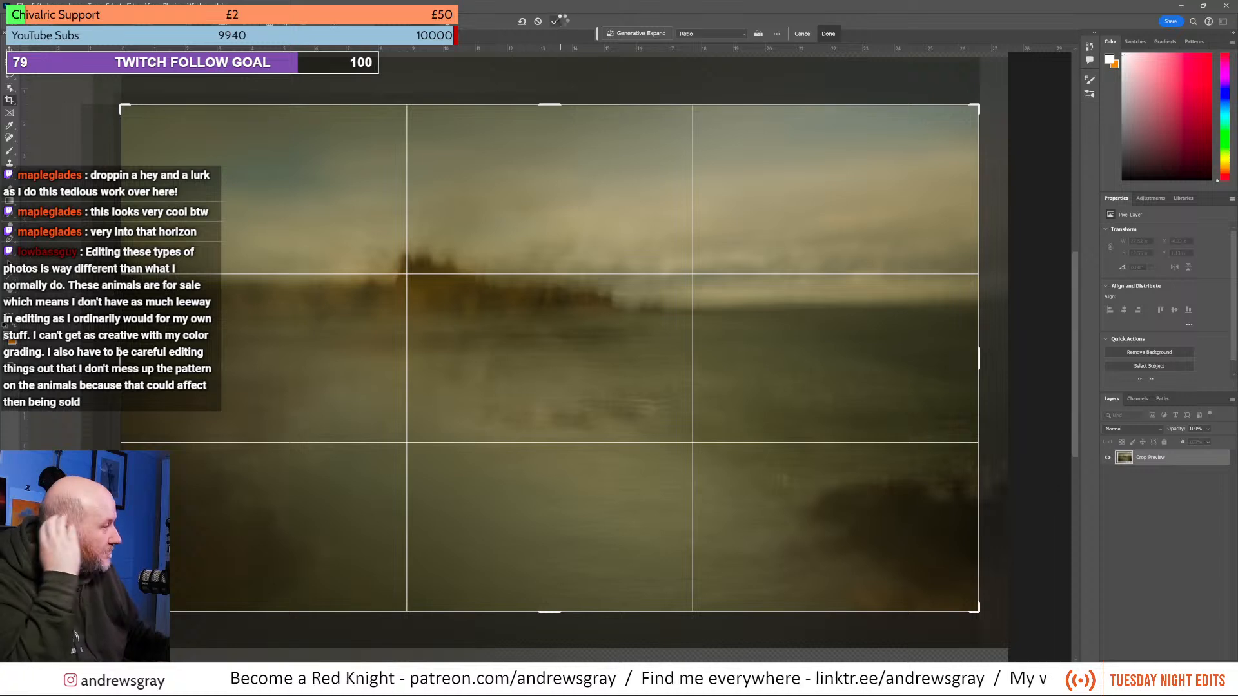
{"action": "left_click", "coordinate": [560, 21]}
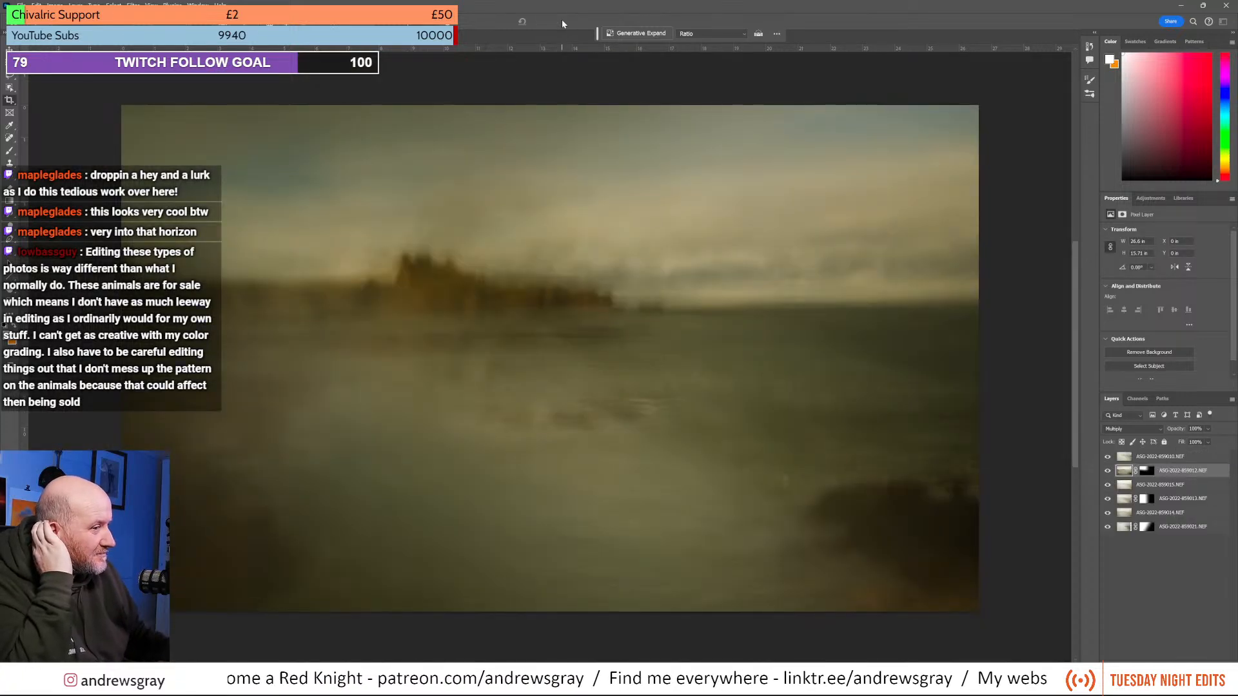
Stamp all visible layers into a new top layer and replace the bright ripples in the water below the castle with promptless Generative Fill.
{"action": "left_click", "coordinate": [1160, 458]}
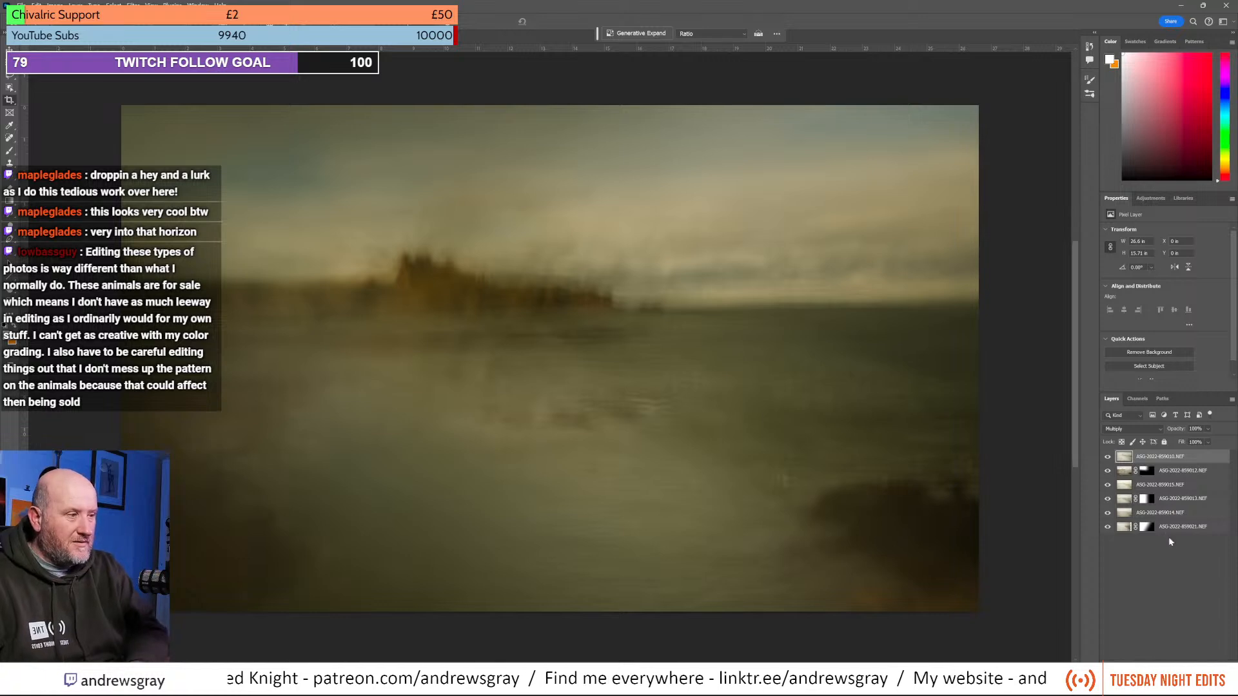
{"action": "key", "text": "ctrl+shift+alt+e"}
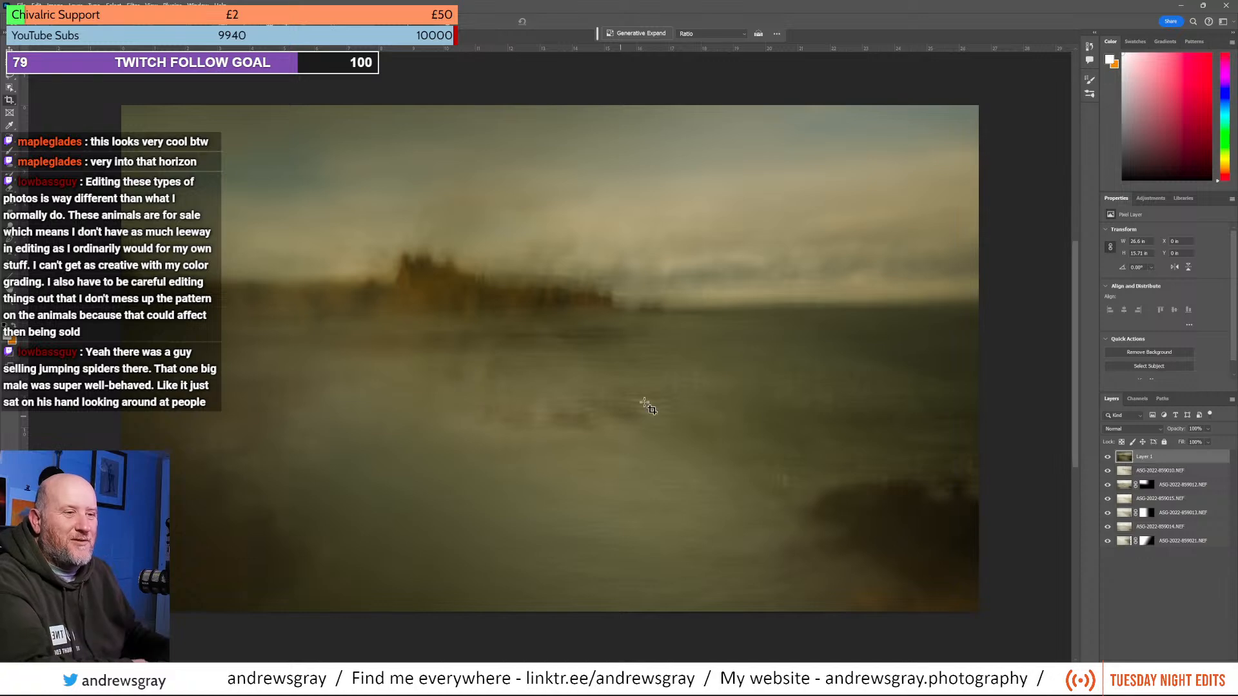
{"action": "left_click", "coordinate": [12, 81]}
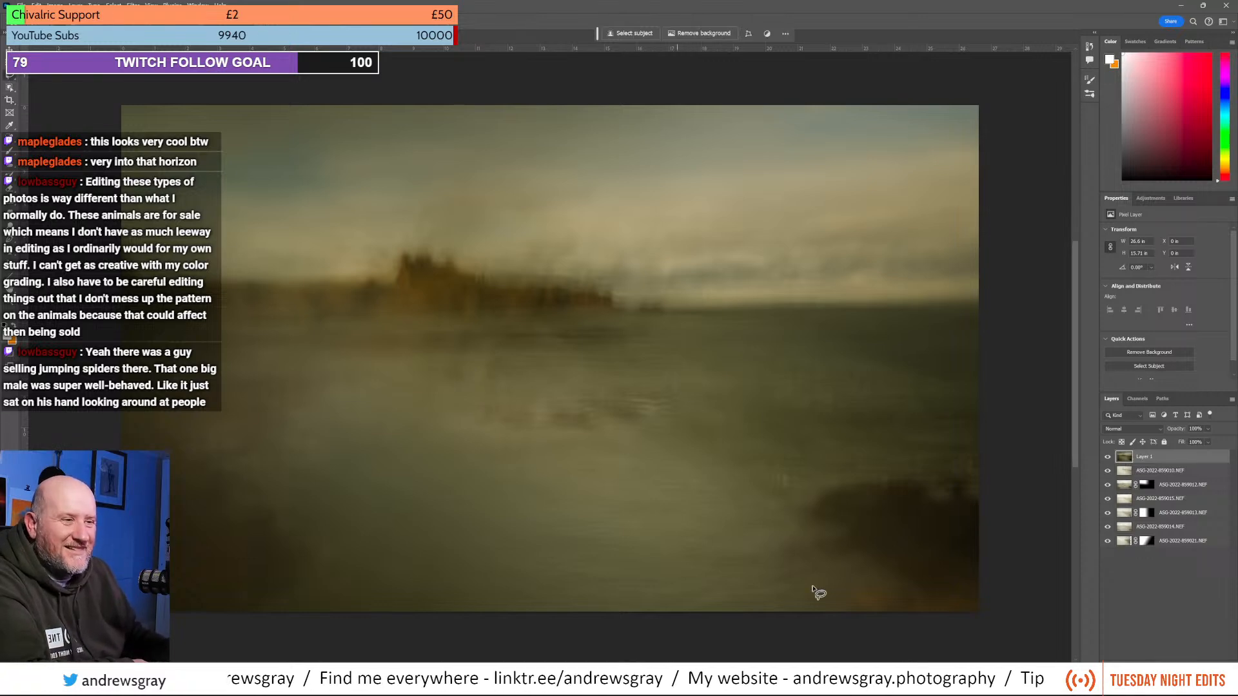
{"action": "mouse_move", "coordinate": [704, 373]}
{"action": "left_mouse_down"}
{"action": "mouse_move", "coordinate": [442, 402]}
{"action": "mouse_move", "coordinate": [476, 440]}
{"action": "mouse_move", "coordinate": [590, 449]}
{"action": "mouse_move", "coordinate": [702, 415]}
{"action": "mouse_move", "coordinate": [712, 386]}
{"action": "left_mouse_up"}
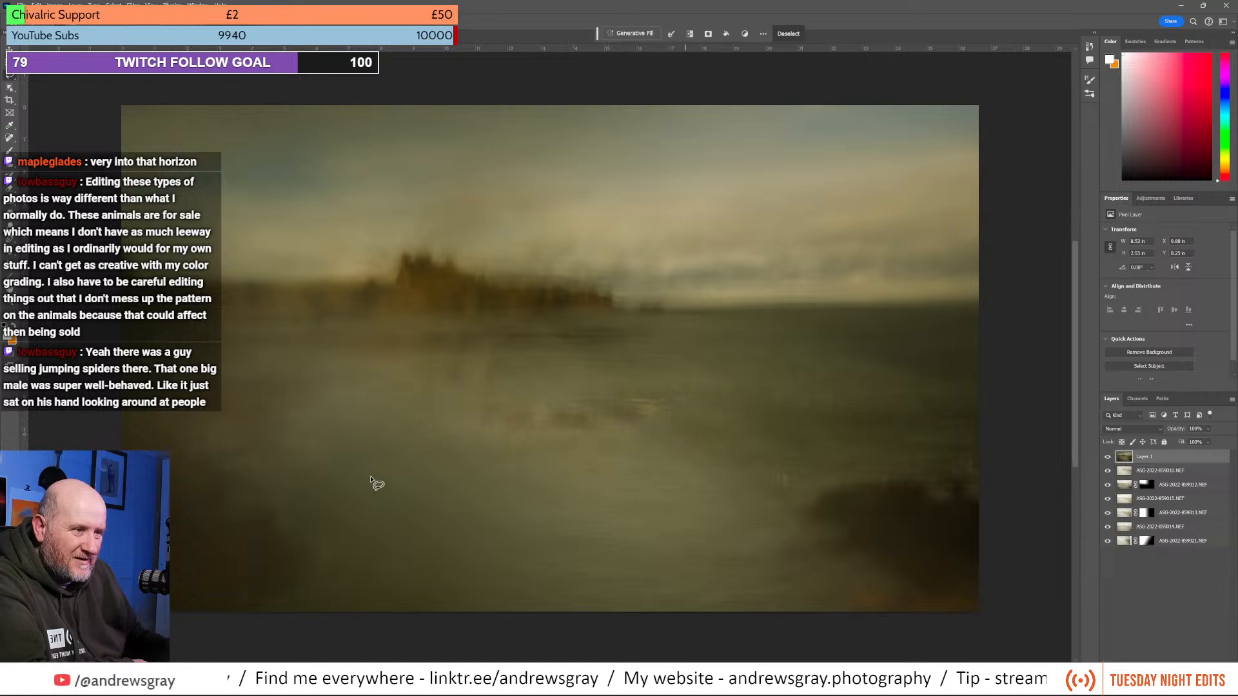
{"action": "left_click", "coordinate": [632, 34]}
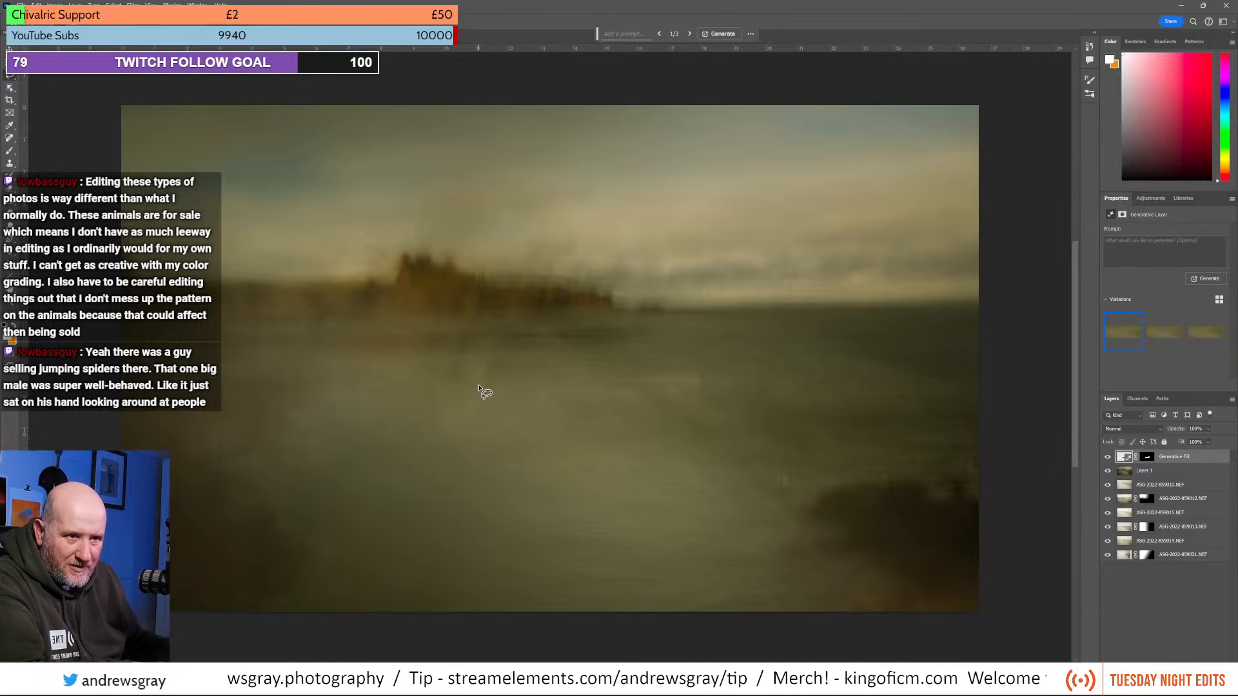
Select the dark streaks in the water just beneath the castle and replace them on Layer 1 with promptless Generative Fill.
{"action": "mouse_move", "coordinate": [289, 330]}
{"action": "left_mouse_down"}
{"action": "mouse_move", "coordinate": [290, 352]}
{"action": "mouse_move", "coordinate": [405, 365]}
{"action": "mouse_move", "coordinate": [662, 352]}
{"action": "mouse_move", "coordinate": [583, 318]}
{"action": "mouse_move", "coordinate": [331, 327]}
{"action": "mouse_move", "coordinate": [291, 341]}
{"action": "left_mouse_up"}
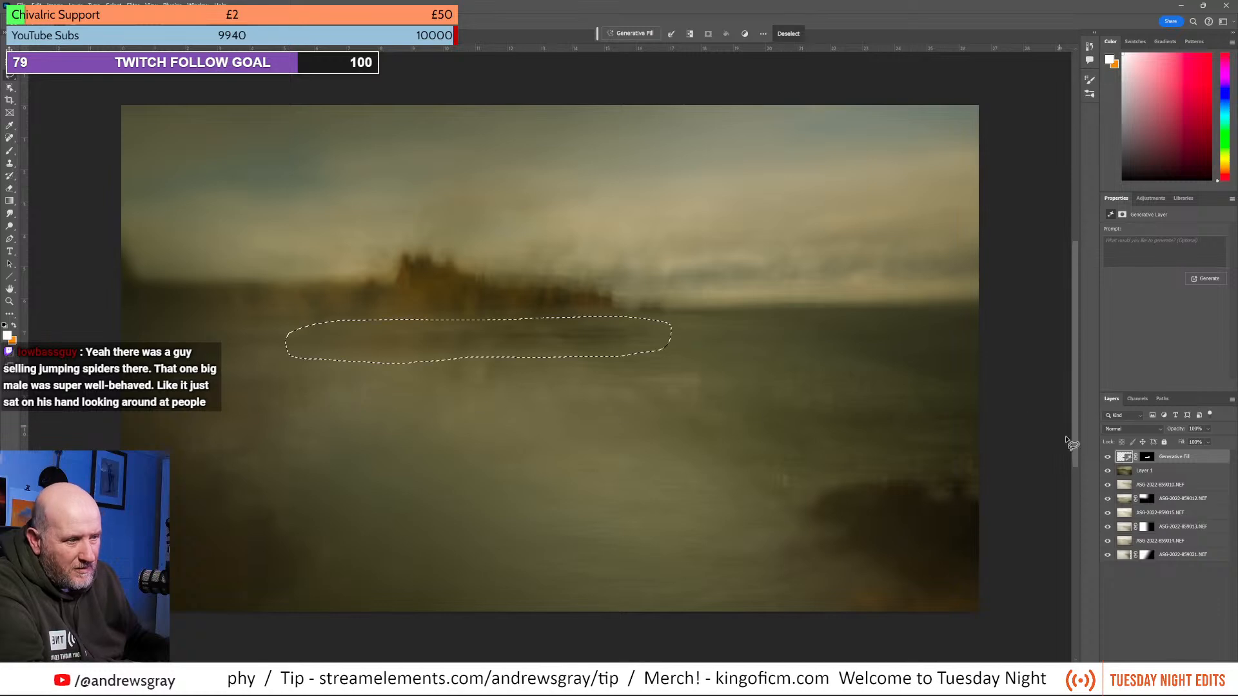
{"action": "left_click", "coordinate": [1143, 472]}
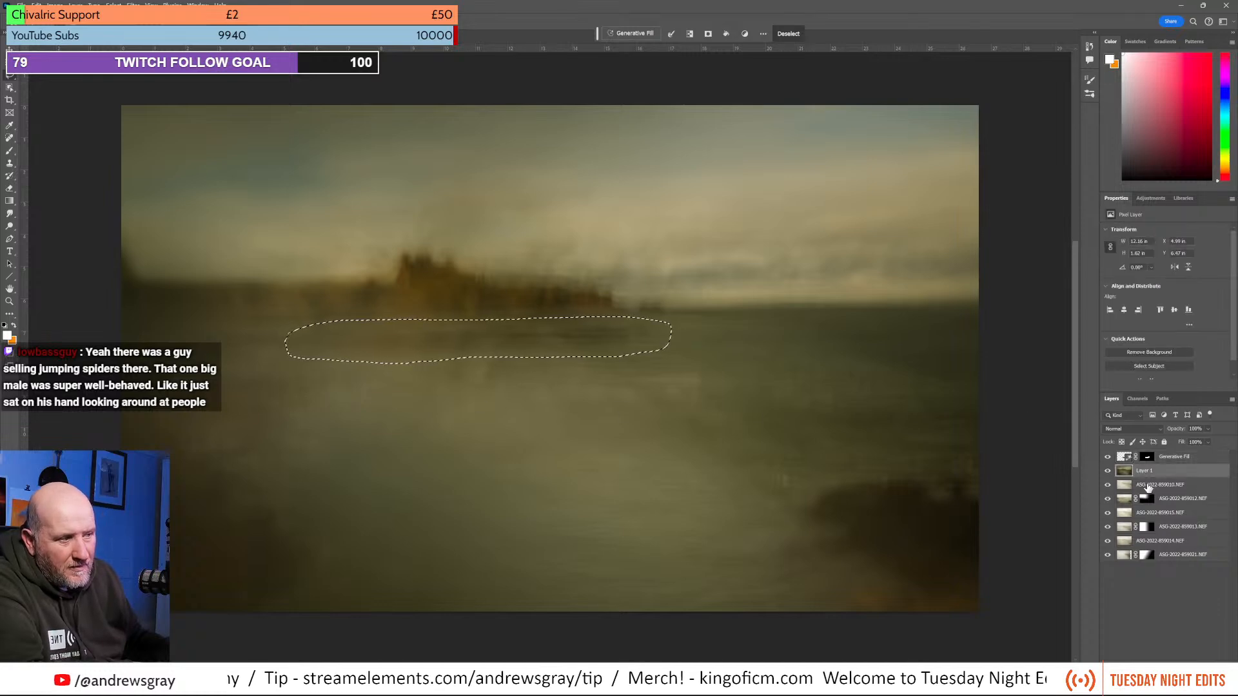
{"action": "left_click", "coordinate": [629, 33]}
{"action": "left_click", "coordinate": [812, 36]}
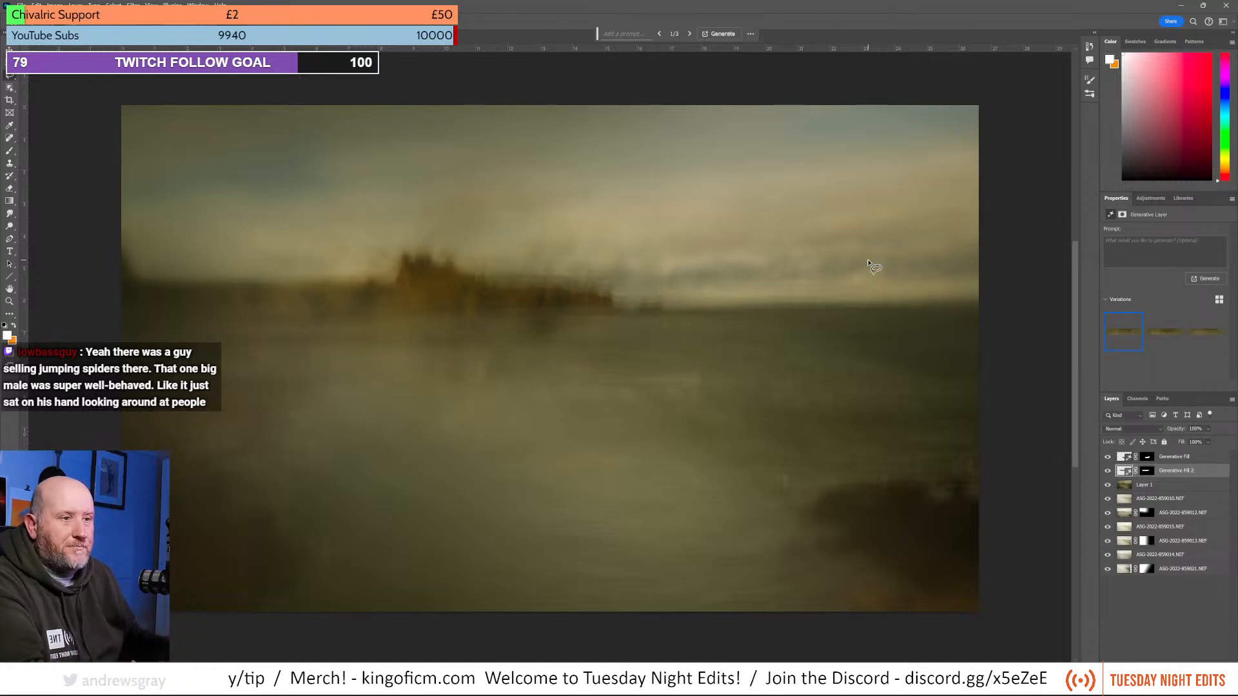
Compare the three variations of the fill just beneath the castle and keep the first one.
{"action": "left_click", "coordinate": [1164, 334]}
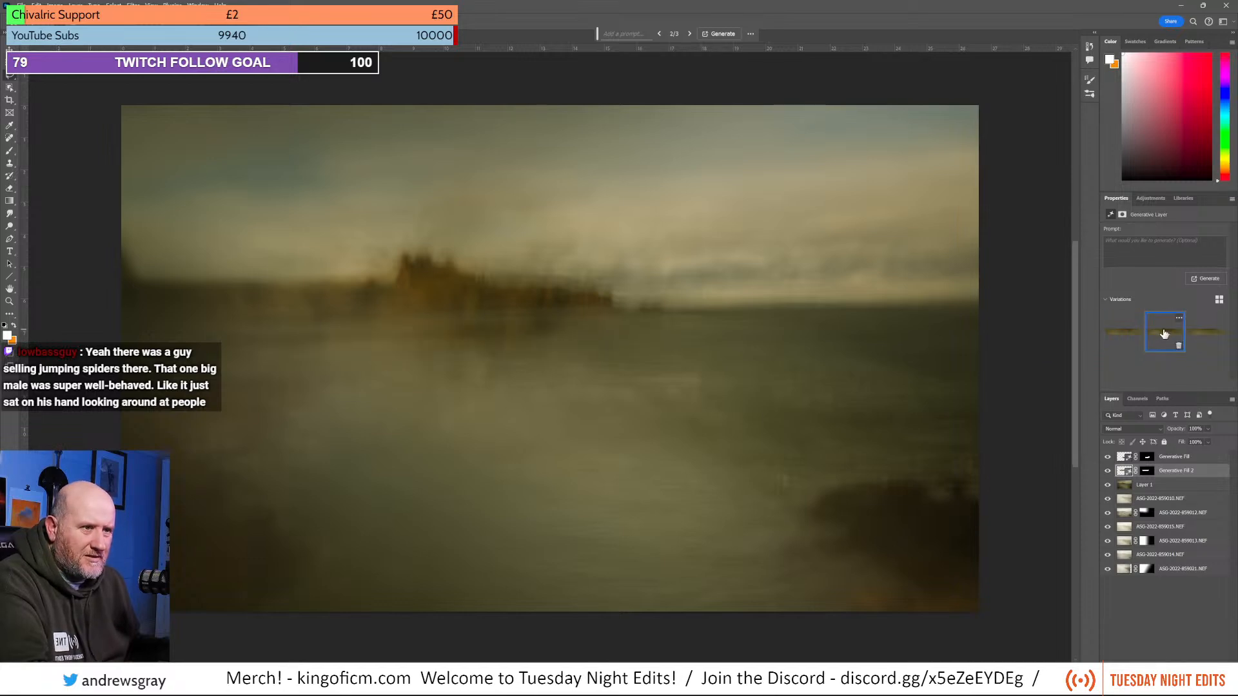
{"action": "left_click", "coordinate": [1204, 337]}
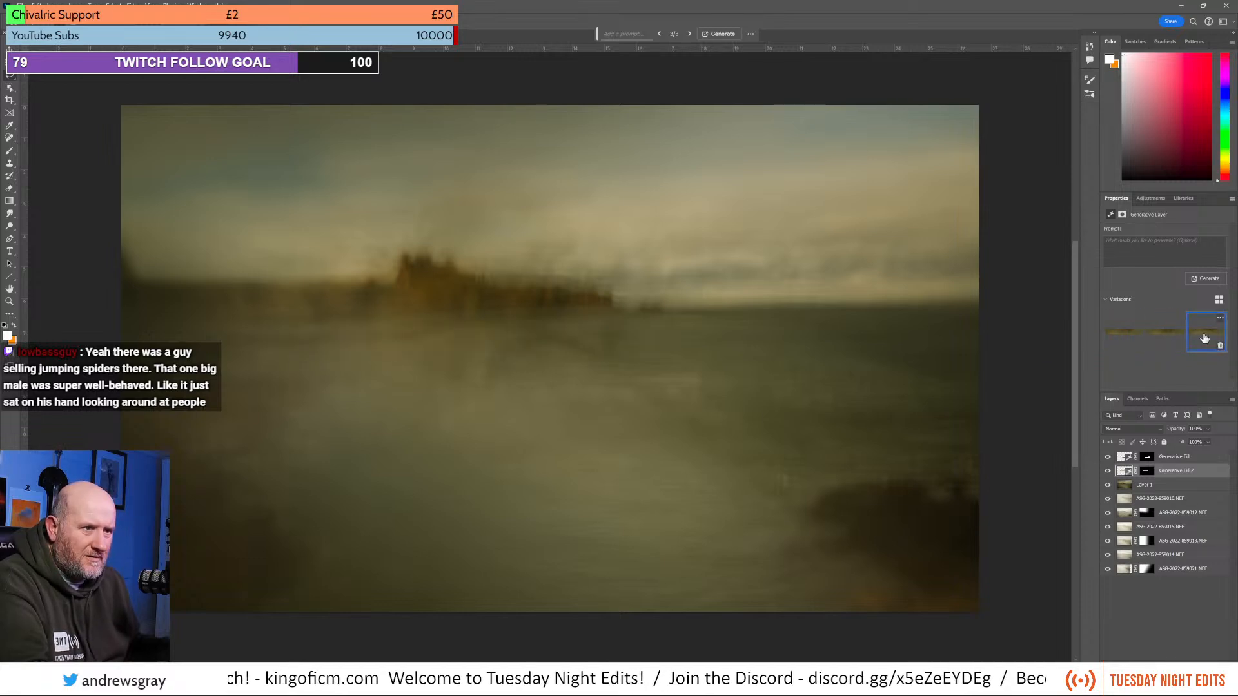
{"action": "left_click", "coordinate": [1169, 337]}
{"action": "left_click", "coordinate": [1121, 340]}
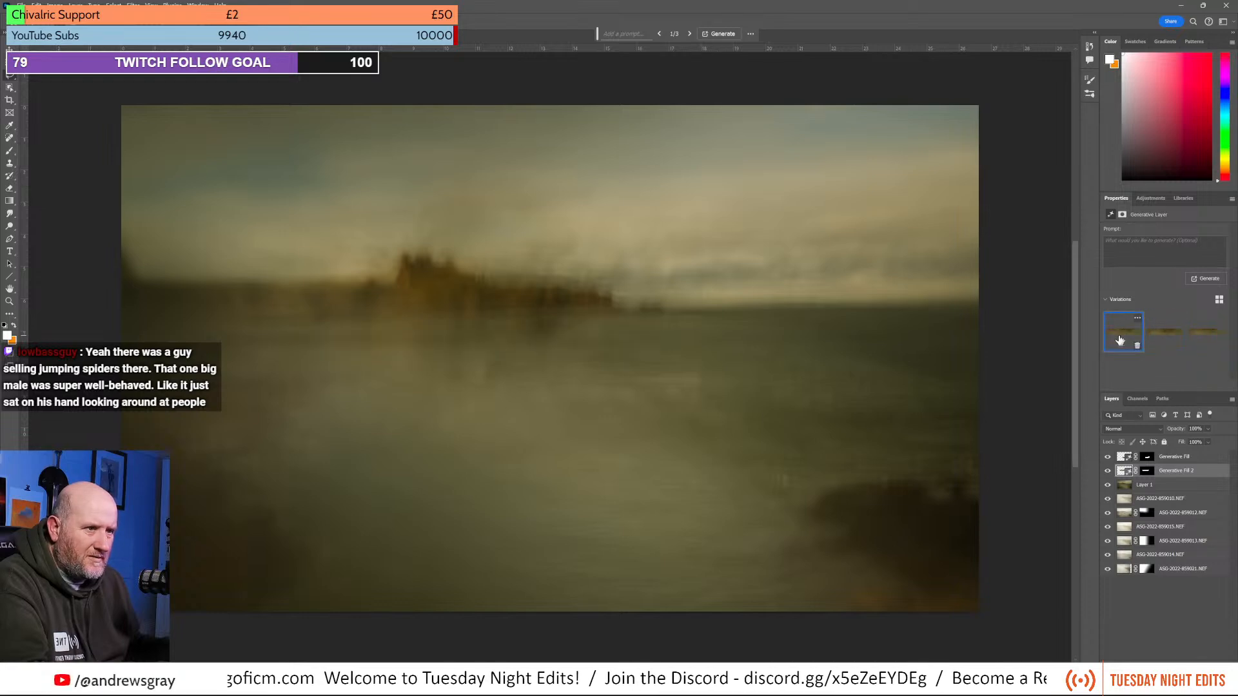
{"action": "left_click", "coordinate": [1161, 338]}
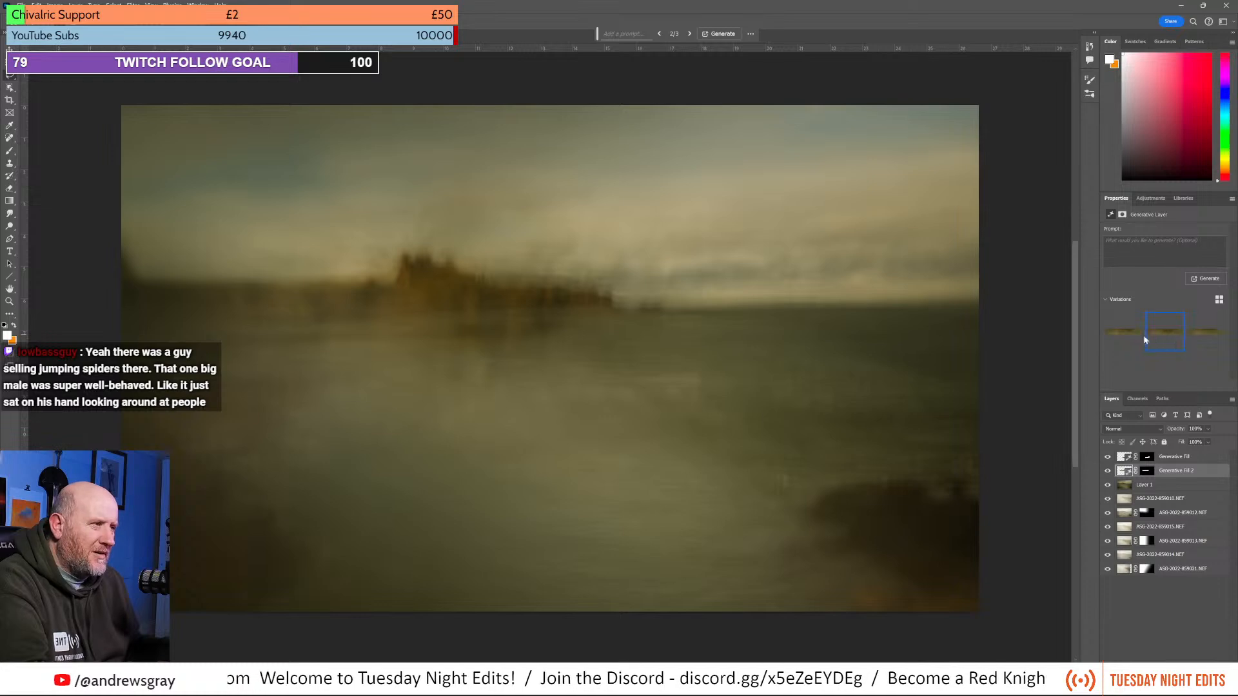
{"action": "left_click", "coordinate": [1132, 341]}
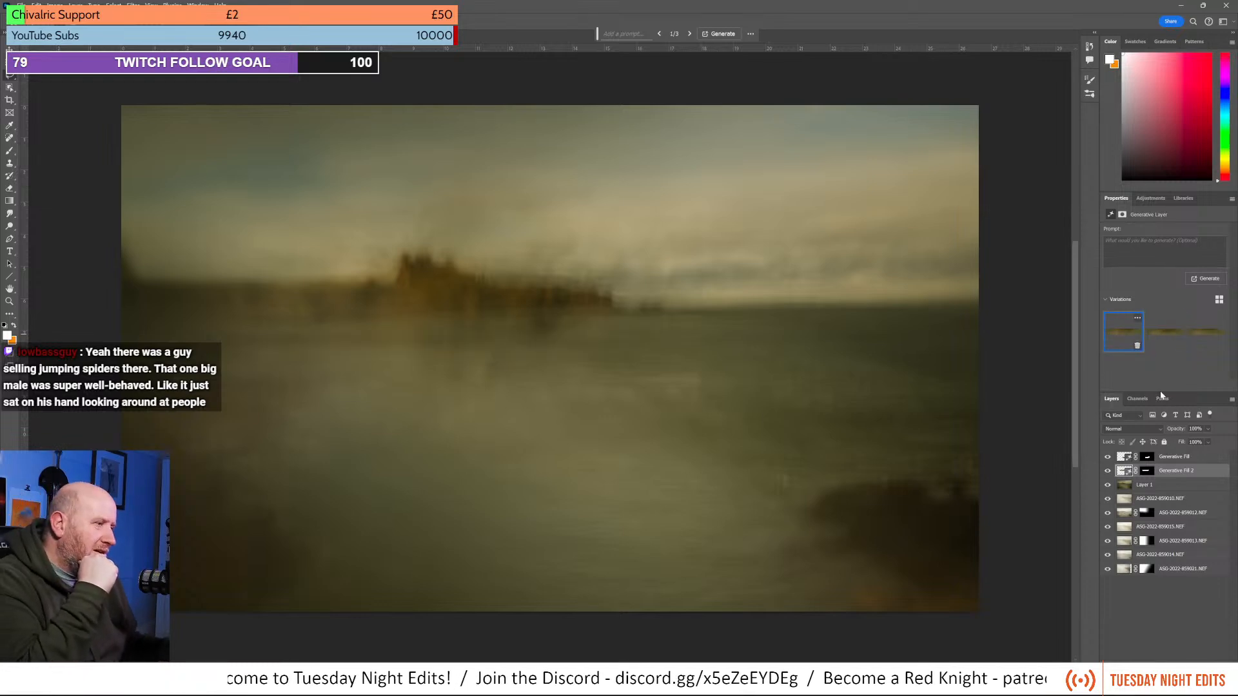
Compare the variations of the earlier Generative Fill layer over the ripples and choose the second one.
{"action": "left_click", "coordinate": [1173, 457]}
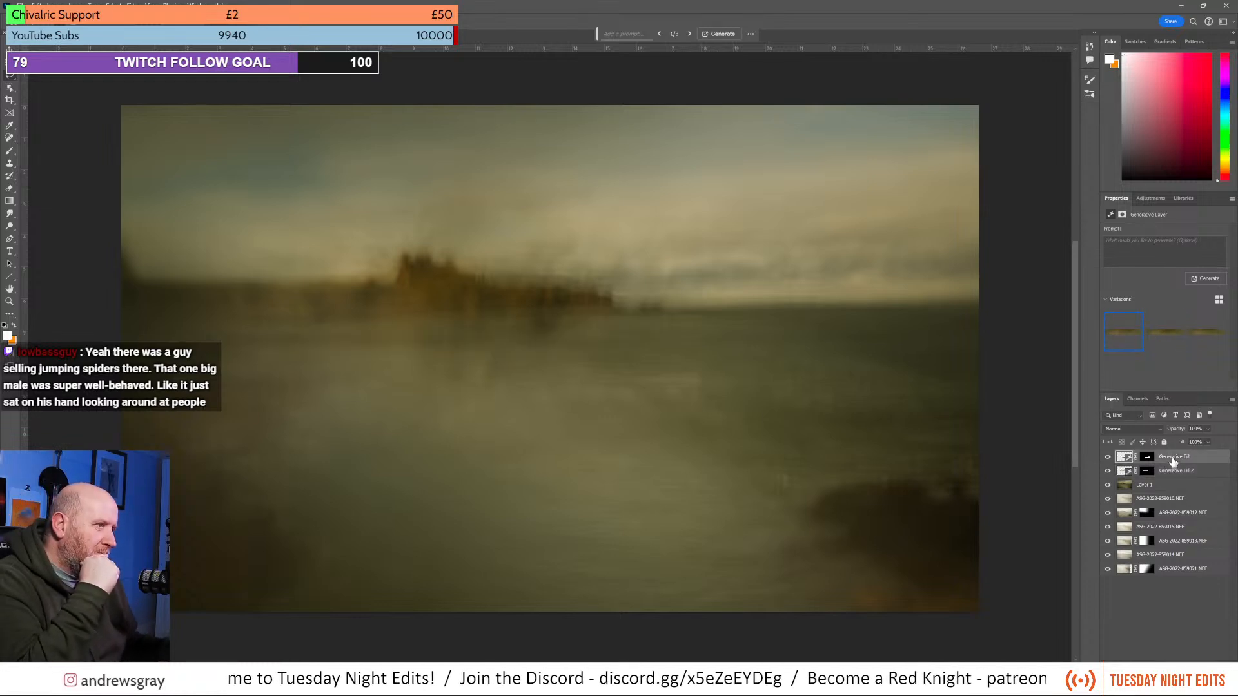
{"action": "left_click", "coordinate": [1168, 337]}
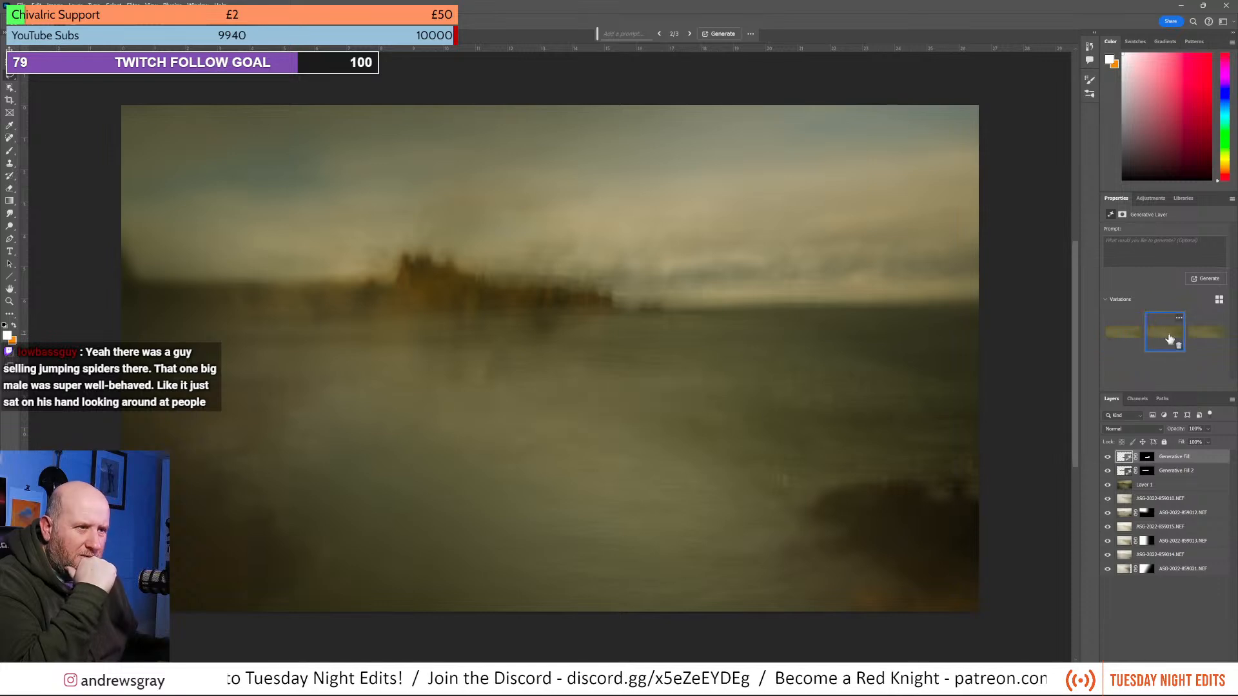
{"action": "left_click", "coordinate": [1210, 332]}
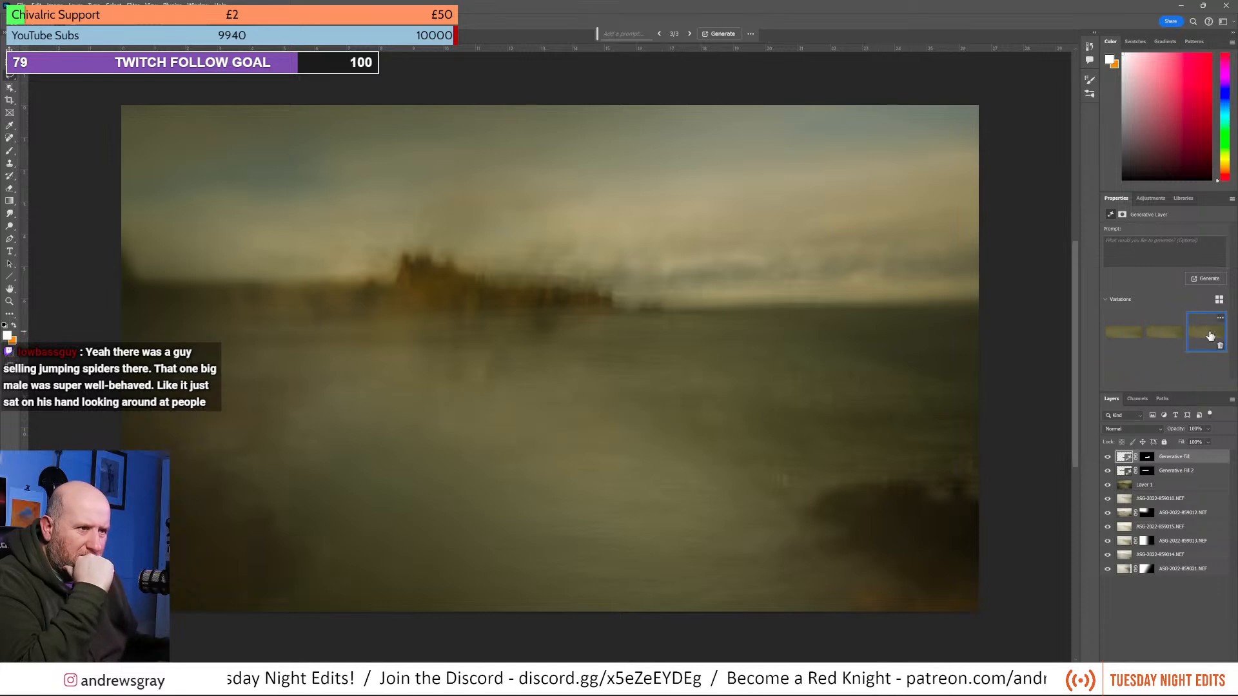
{"action": "left_click", "coordinate": [1166, 338]}
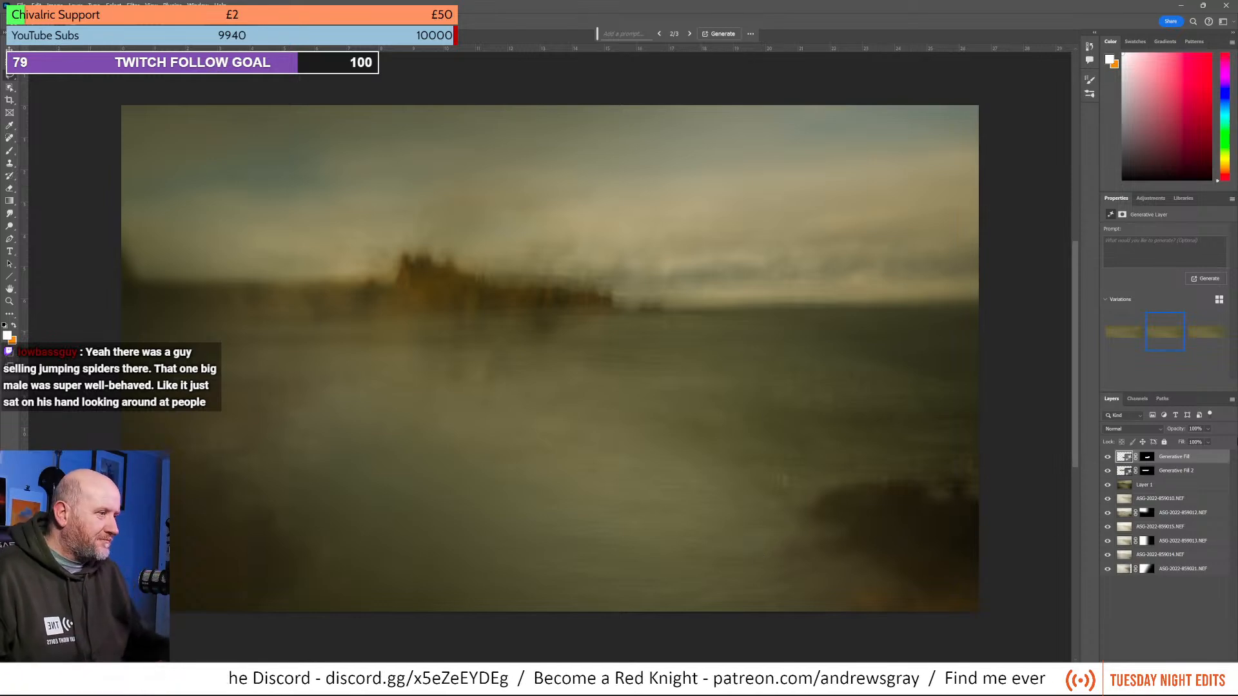
Add a Curves adjustment that brightens the midtones, lifts the black point to output 7 and lowers the white point to about 250.
{"action": "left_click", "coordinate": [1151, 198]}
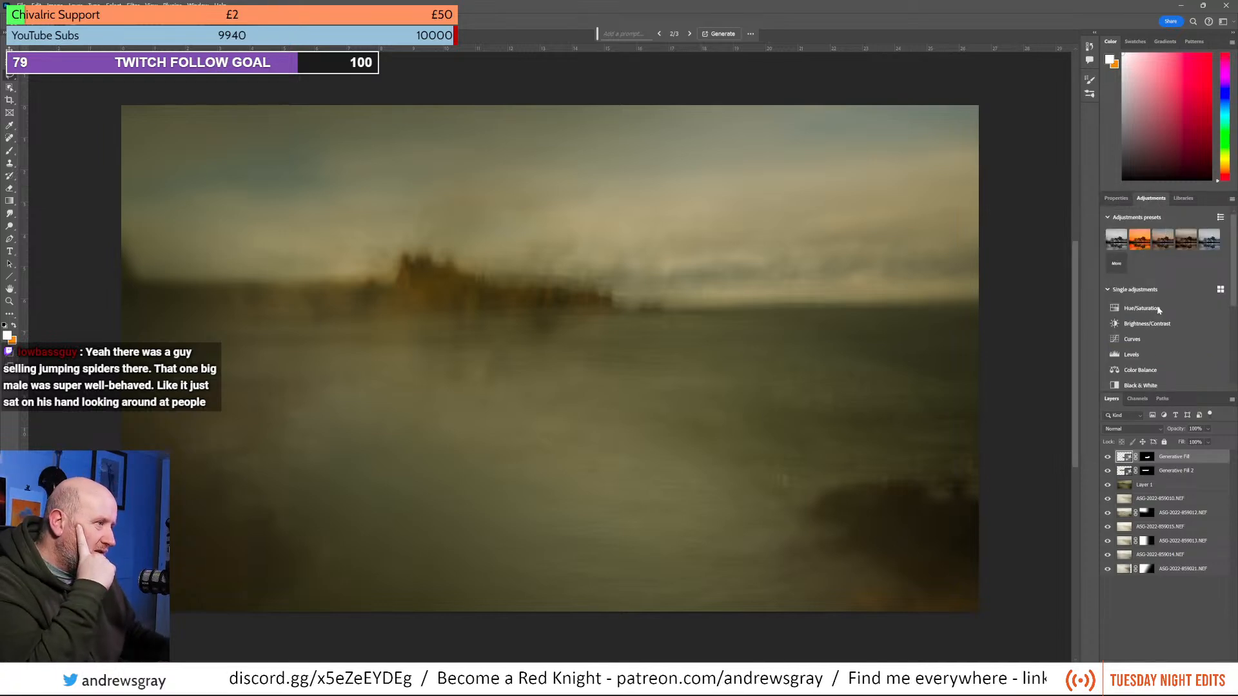
{"action": "left_click", "coordinate": [1151, 339]}
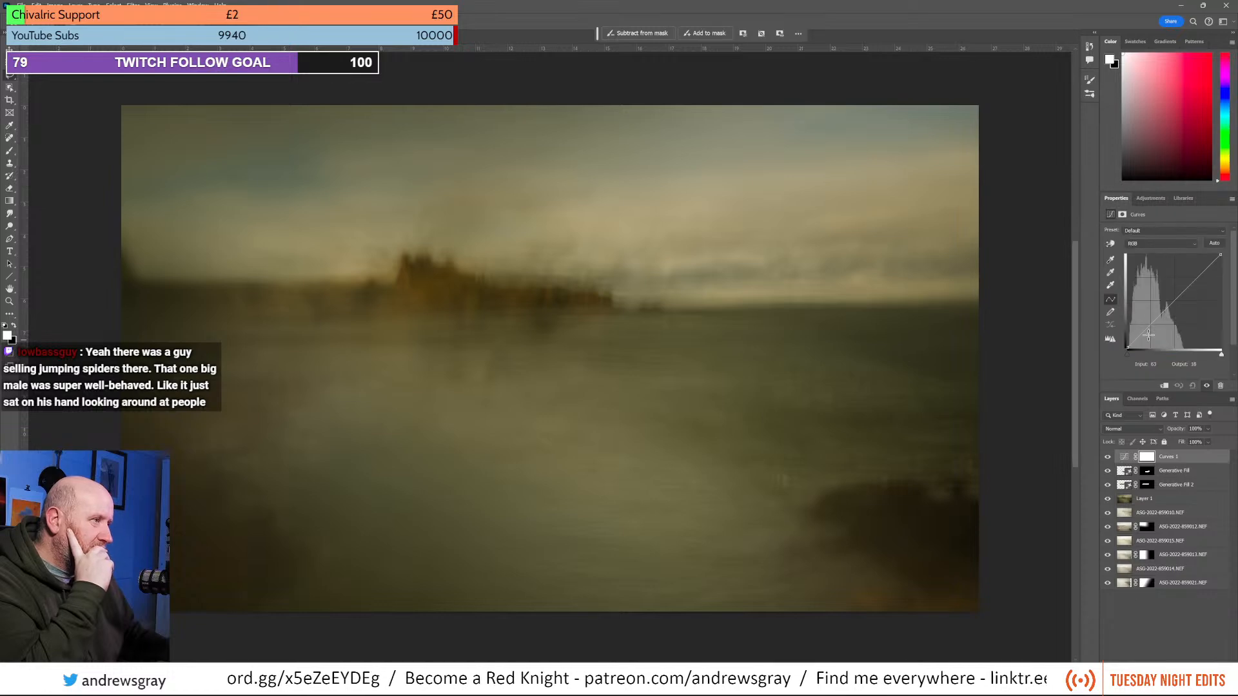
{"action": "left_click_drag", "start_coordinate": [1184, 294], "coordinate": [1112, 347]}
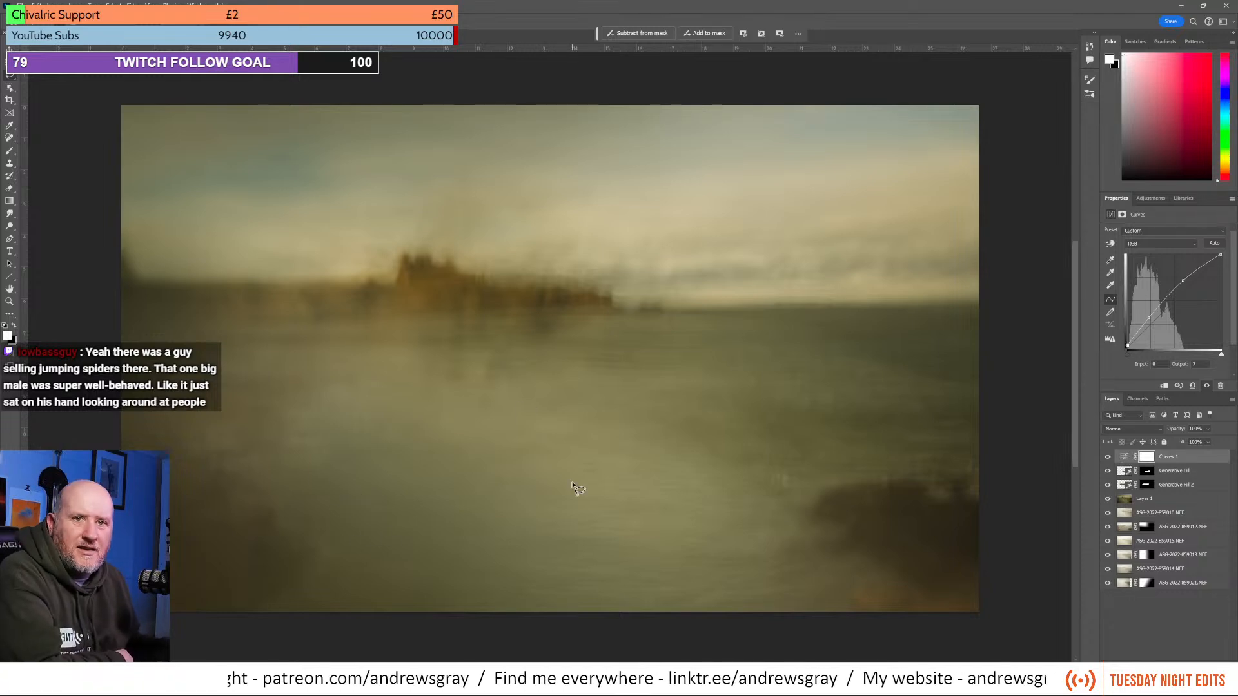
{"action": "left_click", "coordinate": [1149, 320]}
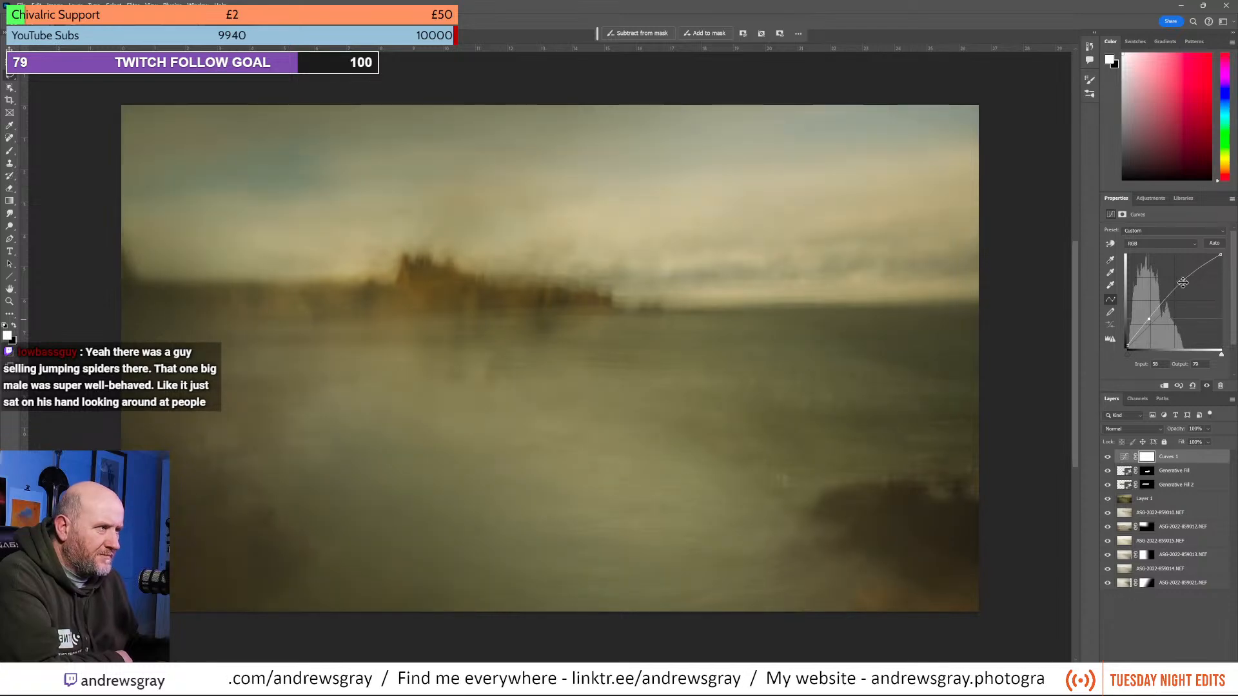
{"action": "mouse_move", "coordinate": [1183, 282]}
{"action": "left_mouse_down"}
{"action": "mouse_move", "coordinate": [1187, 292]}
{"action": "mouse_move", "coordinate": [1178, 269]}
{"action": "mouse_move", "coordinate": [1184, 283]}
{"action": "left_mouse_up"}
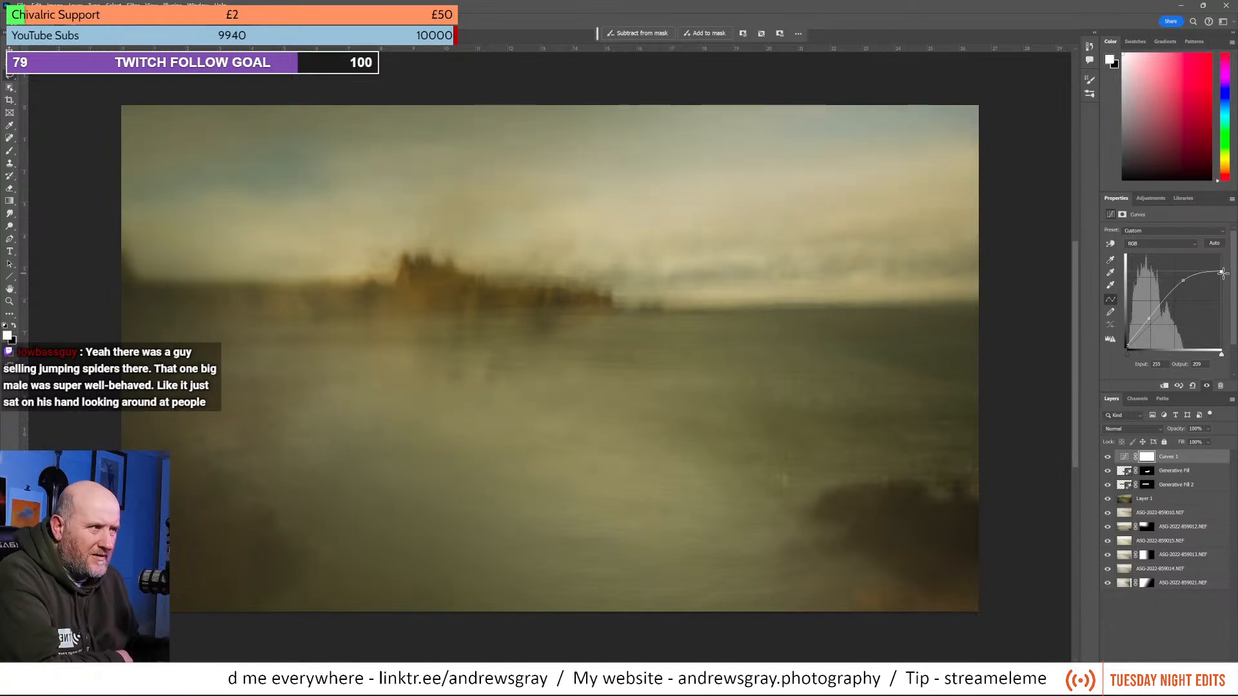
{"action": "left_click_drag", "start_coordinate": [1222, 266], "coordinate": [1221, 256]}
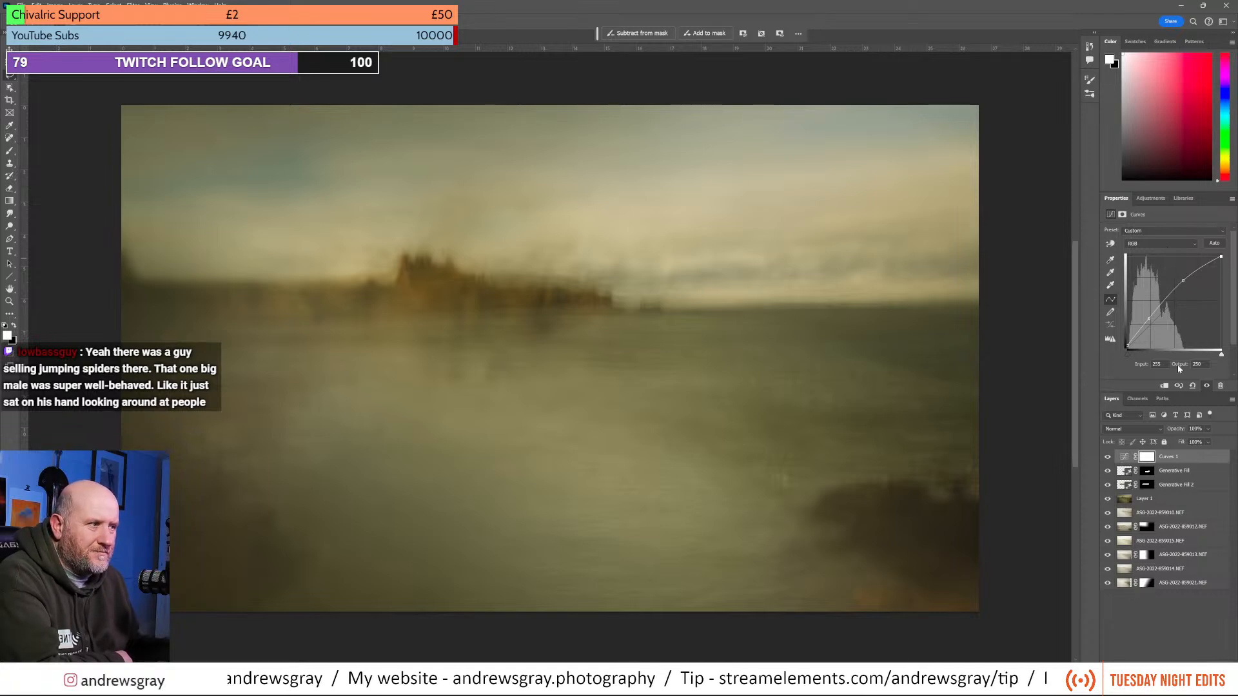
Add a Hue/Saturation adjustment on top and, after trying stronger shifts, set the master hue to -7 for a slightly warmer tone.
{"action": "left_click", "coordinate": [1152, 199]}
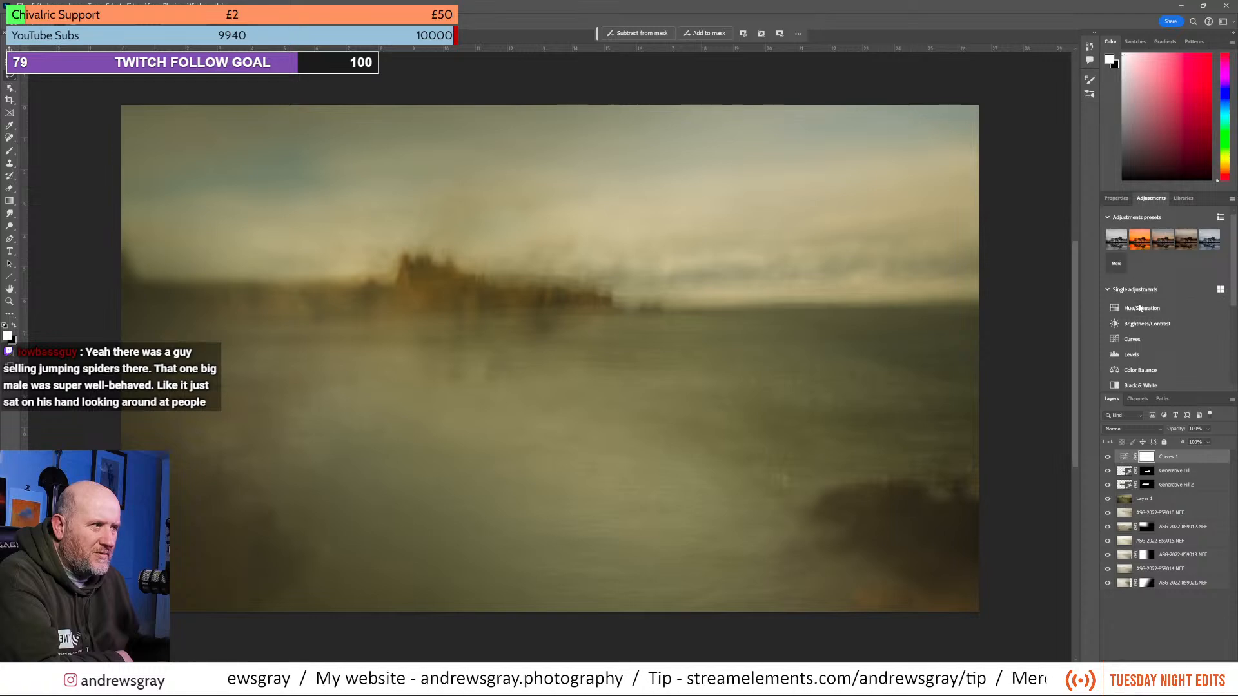
{"action": "left_click", "coordinate": [1139, 308]}
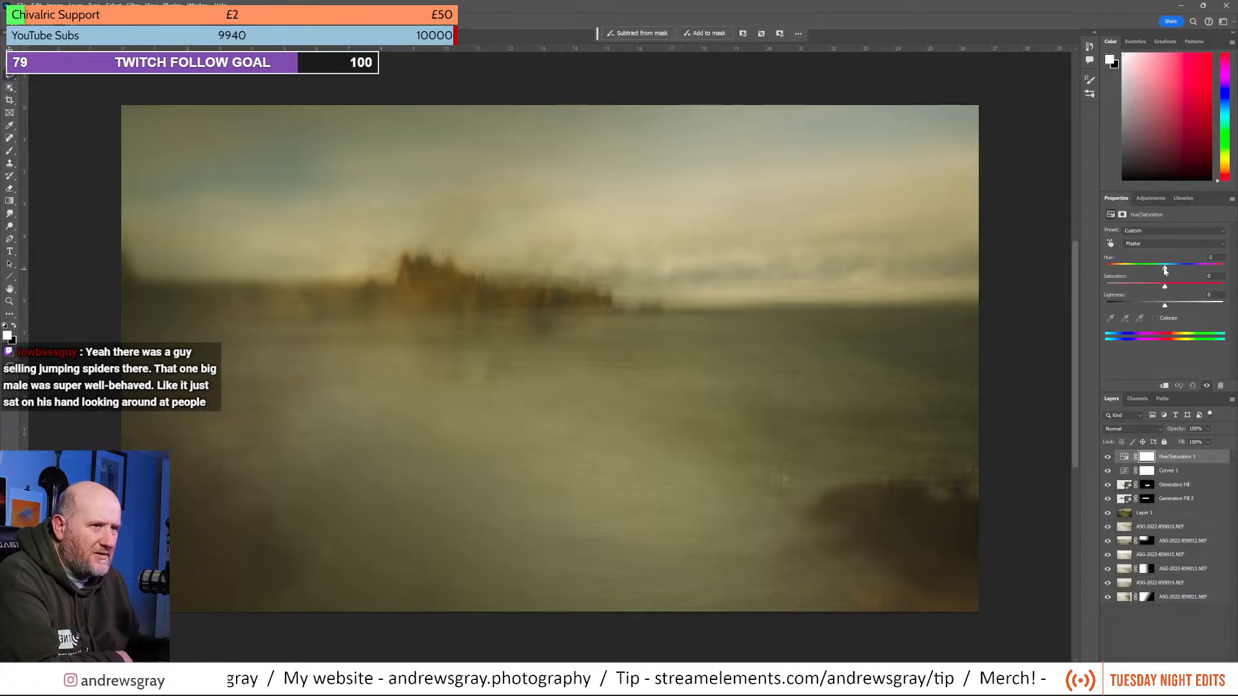
{"action": "left_click_drag", "start_coordinate": [1165, 267], "coordinate": [1150, 270]}
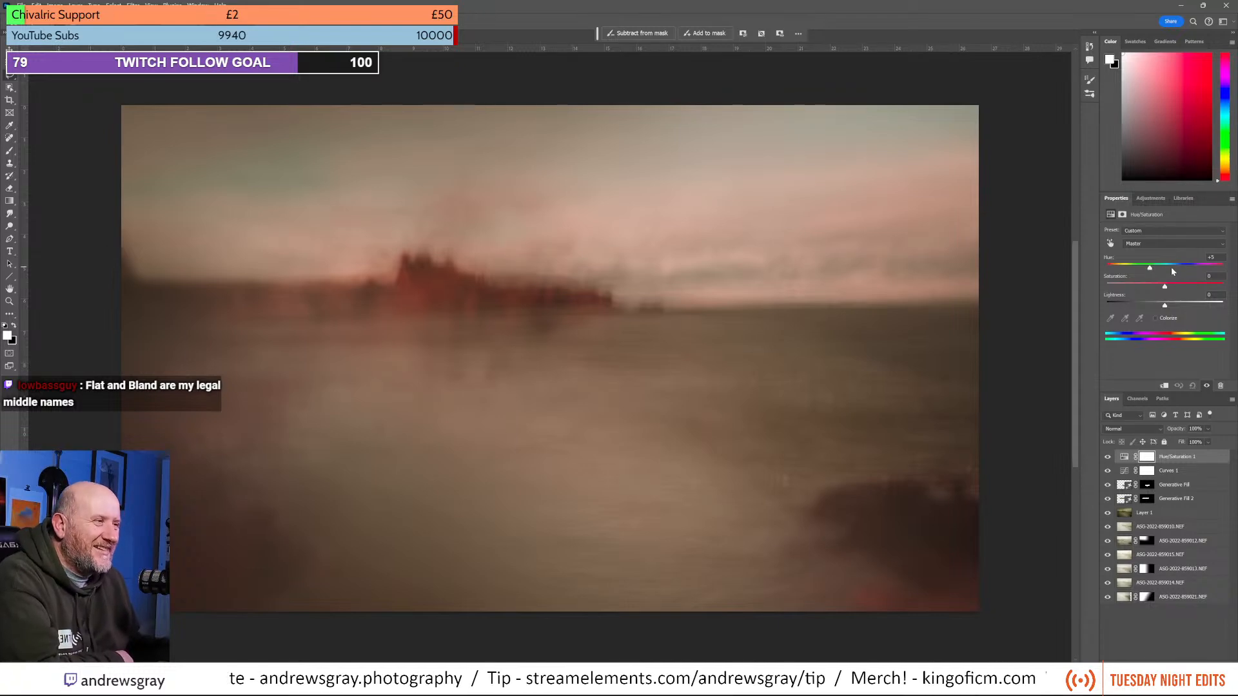
{"action": "left_click", "coordinate": [1172, 267]}
{"action": "left_click_drag", "start_coordinate": [1167, 271], "coordinate": [1156, 272]}
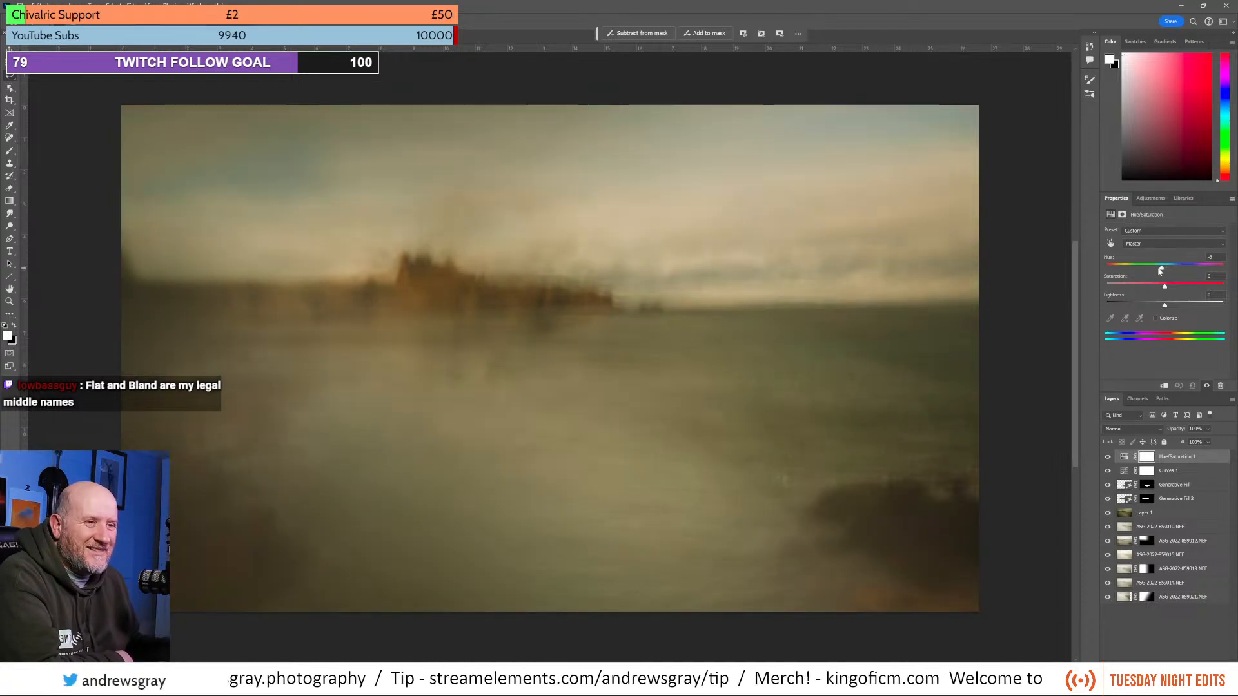
{"action": "left_click_drag", "start_coordinate": [1161, 271], "coordinate": [1153, 269]}
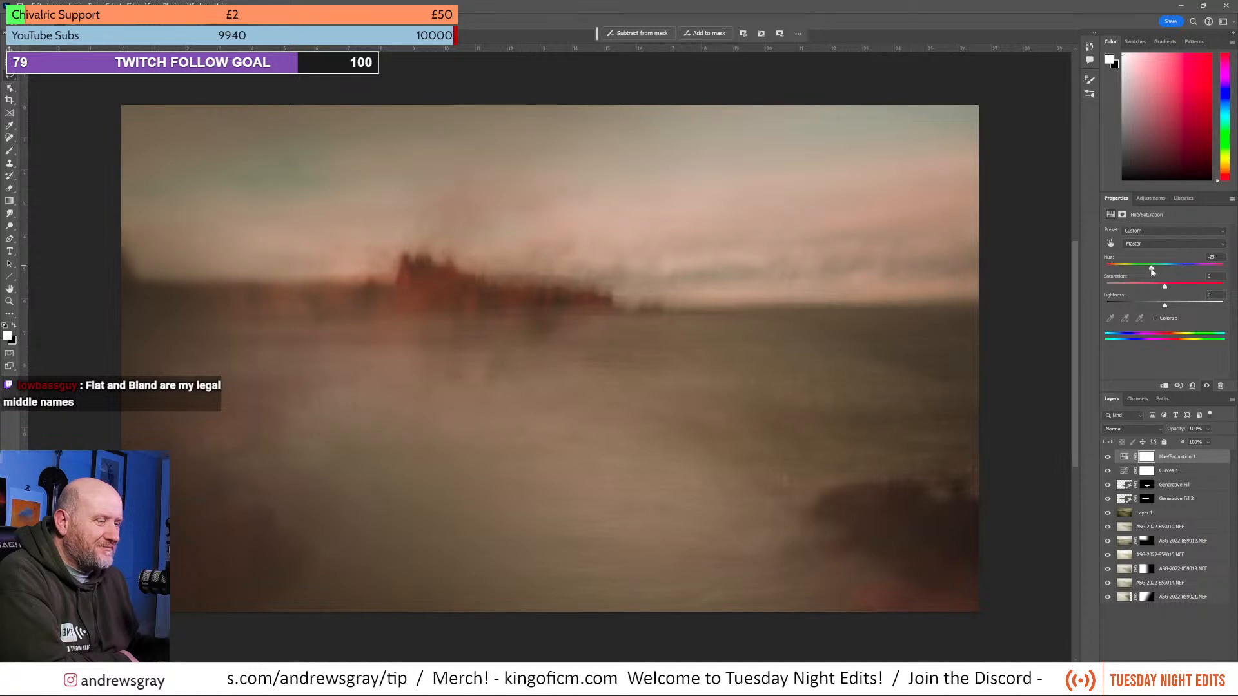
{"action": "mouse_move", "coordinate": [1152, 271]}
{"action": "left_mouse_down"}
{"action": "mouse_move", "coordinate": [1208, 269]}
{"action": "mouse_move", "coordinate": [1169, 272]}
{"action": "left_mouse_up"}
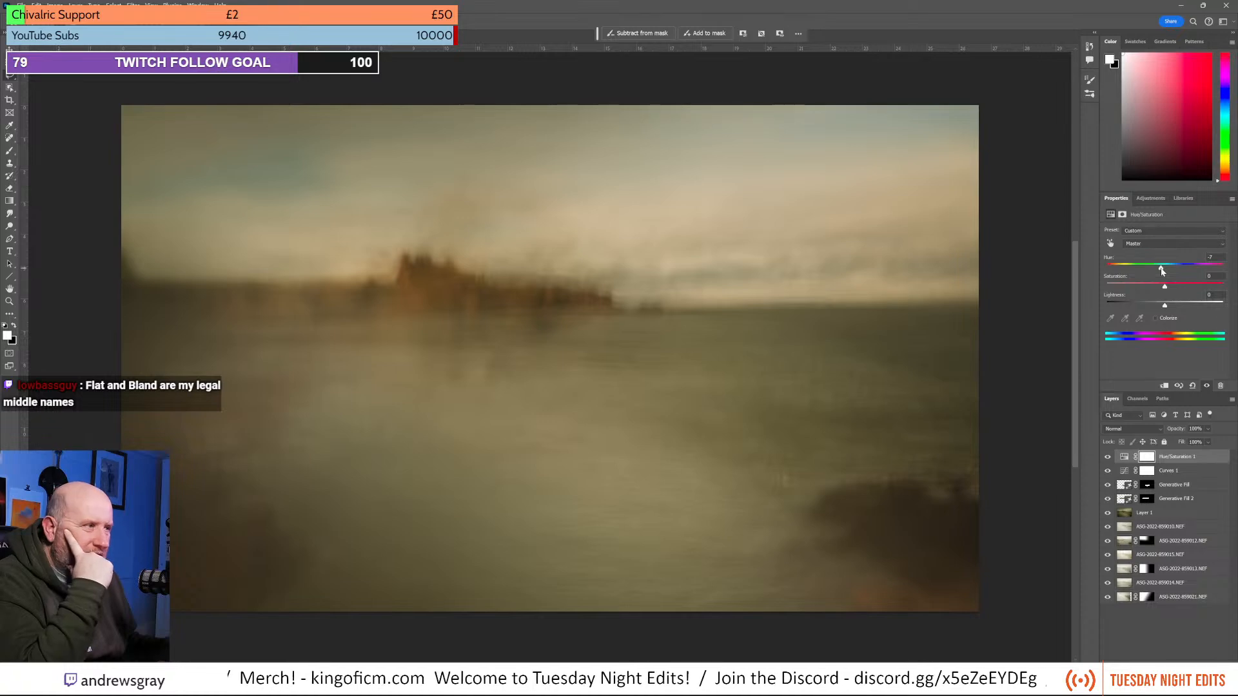
Set both the saturation and the lightness of the Hue/Saturation adjustment to -2.
{"action": "left_click_drag", "start_coordinate": [1168, 287], "coordinate": [1160, 292]}
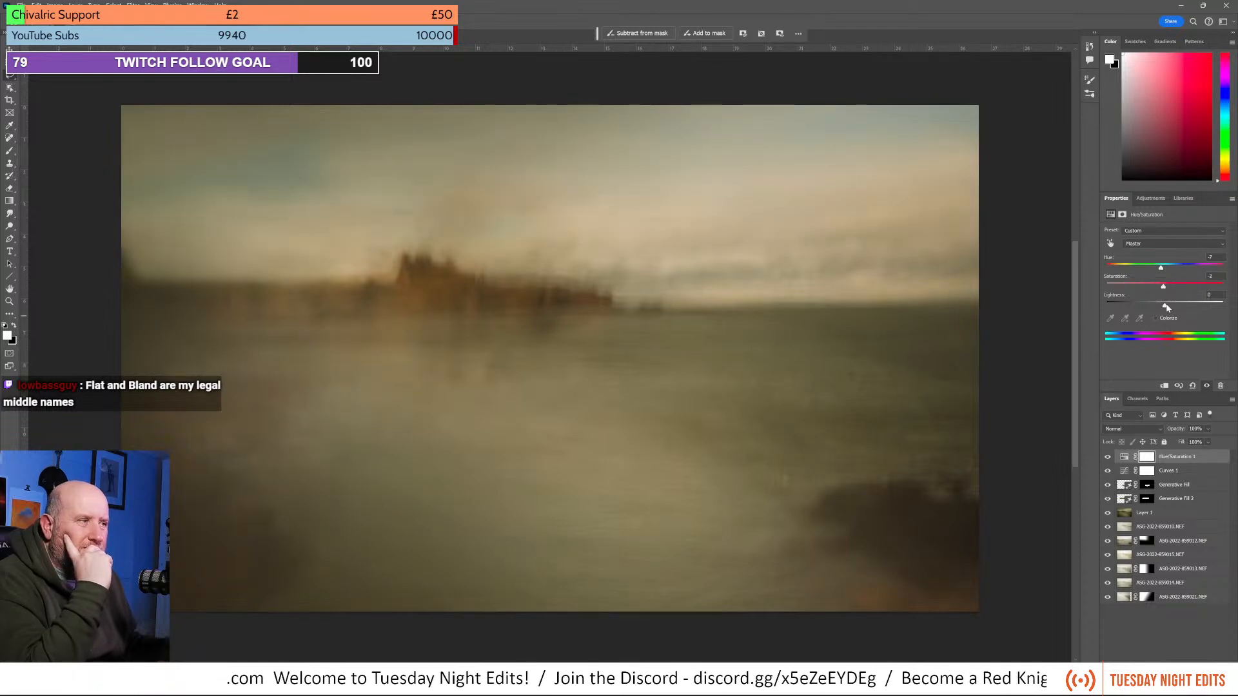
{"action": "left_click_drag", "start_coordinate": [1165, 308], "coordinate": [1164, 314]}
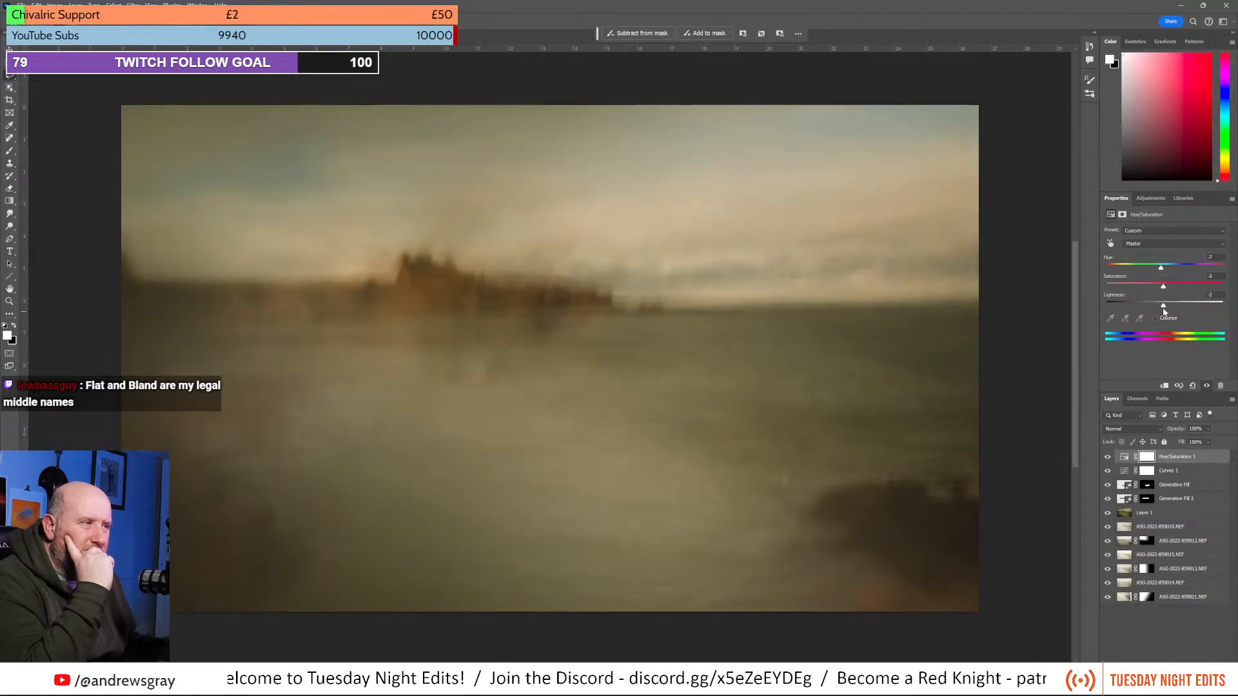
{"action": "left_click_drag", "start_coordinate": [1164, 309], "coordinate": [1166, 310]}
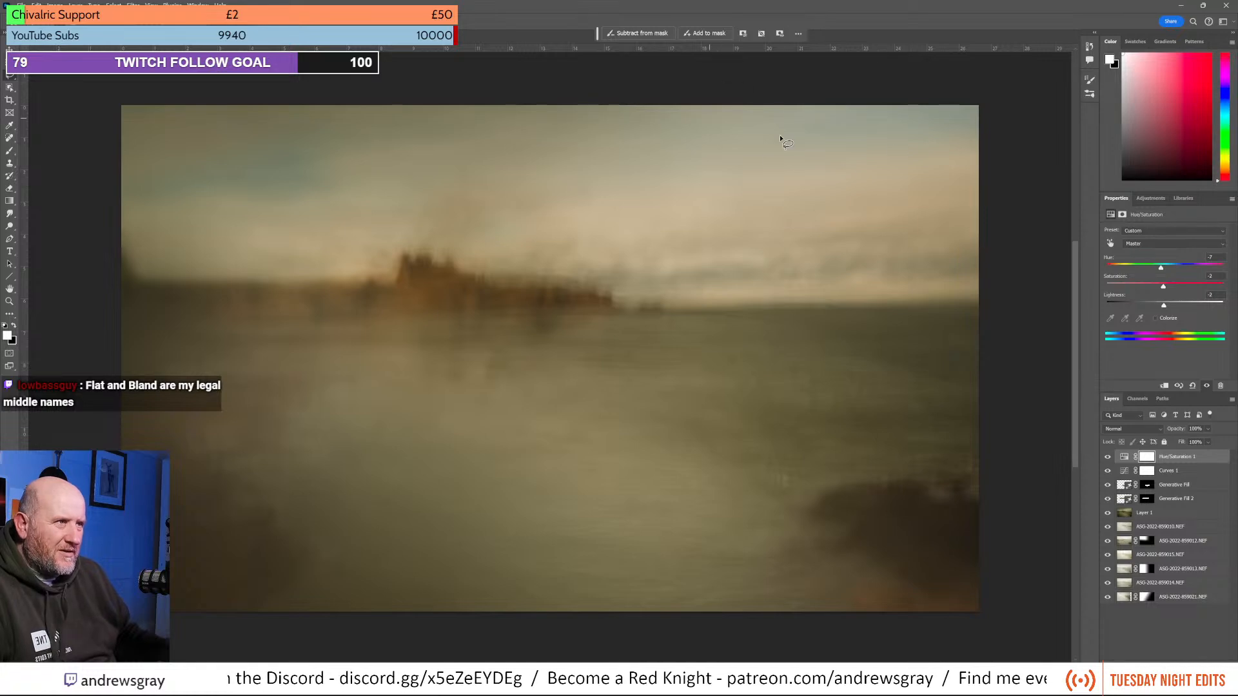
Fill a new layer above the Hue/Saturation adjustment with orange using the Paint Bucket and set its blend mode to Hue.
{"action": "left_click", "coordinate": [1206, 669]}
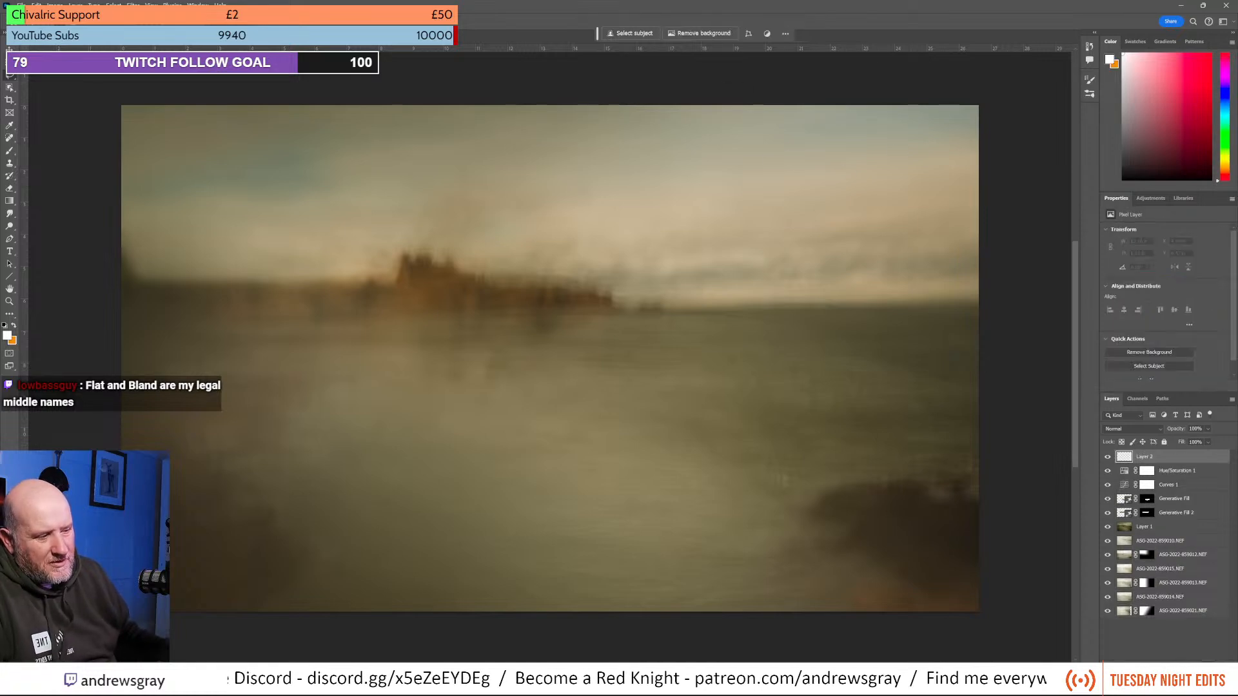
{"action": "left_click", "coordinate": [15, 325]}
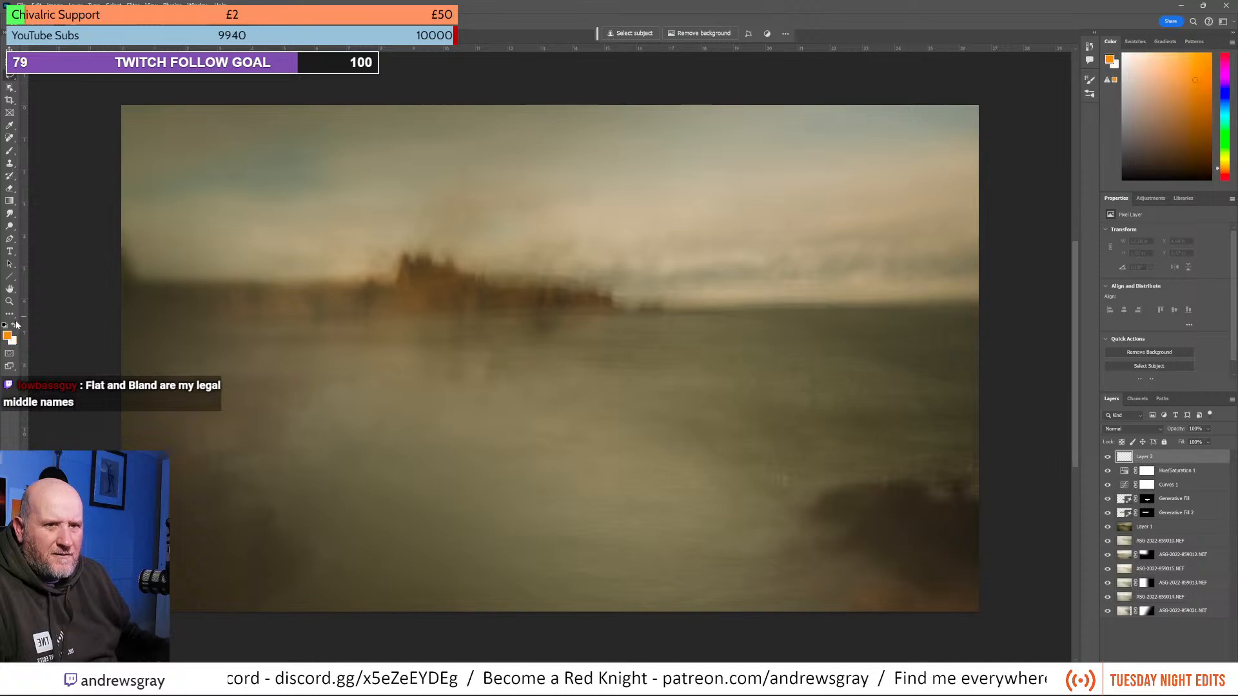
{"action": "right_click", "coordinate": [9, 201]}
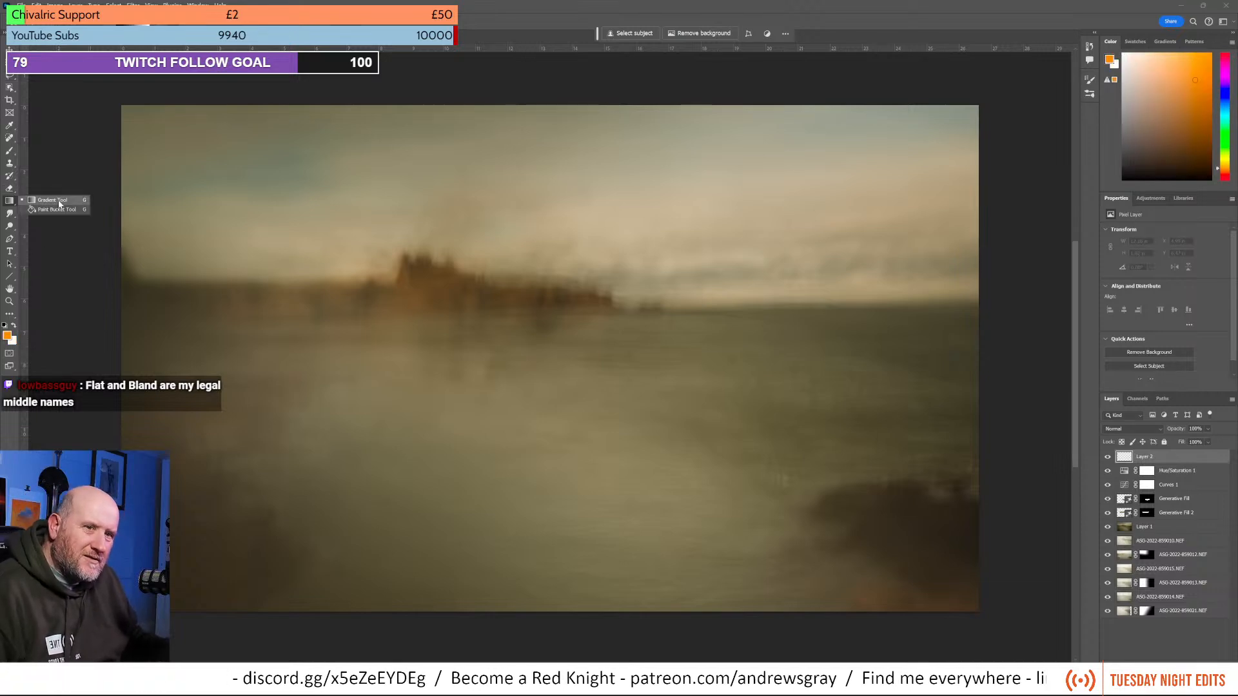
{"action": "left_click", "coordinate": [57, 210]}
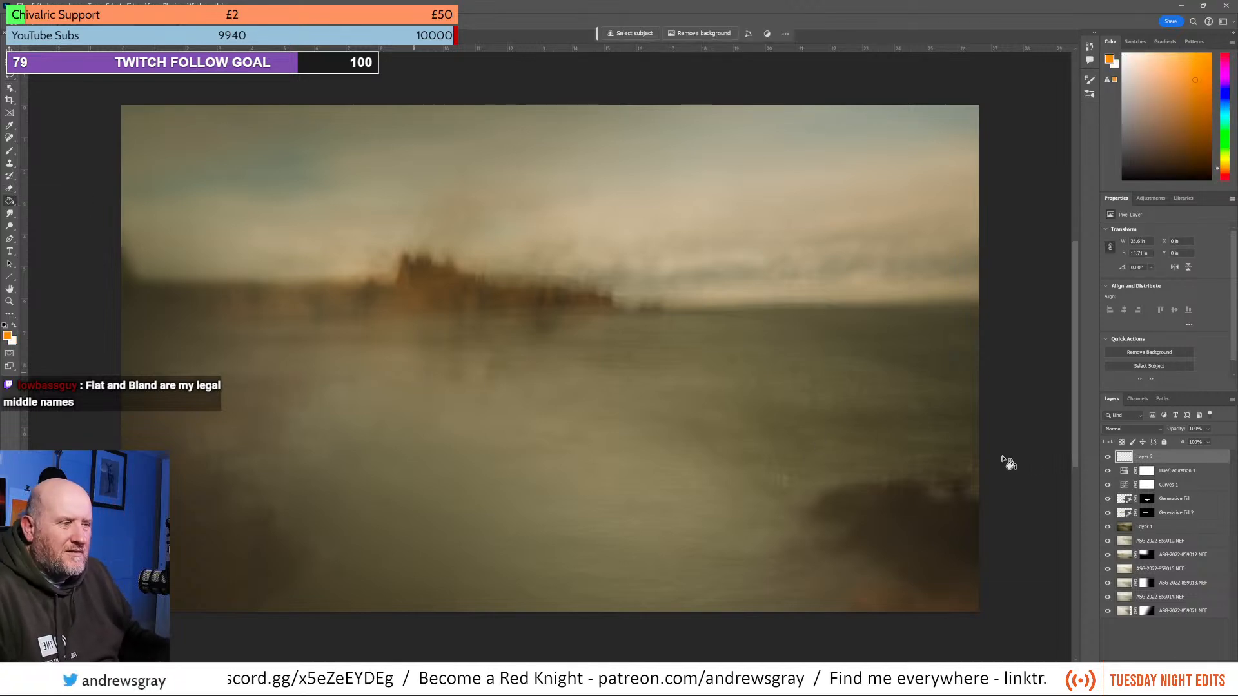
{"action": "left_click", "coordinate": [967, 462]}
{"action": "left_click", "coordinate": [1123, 428]}
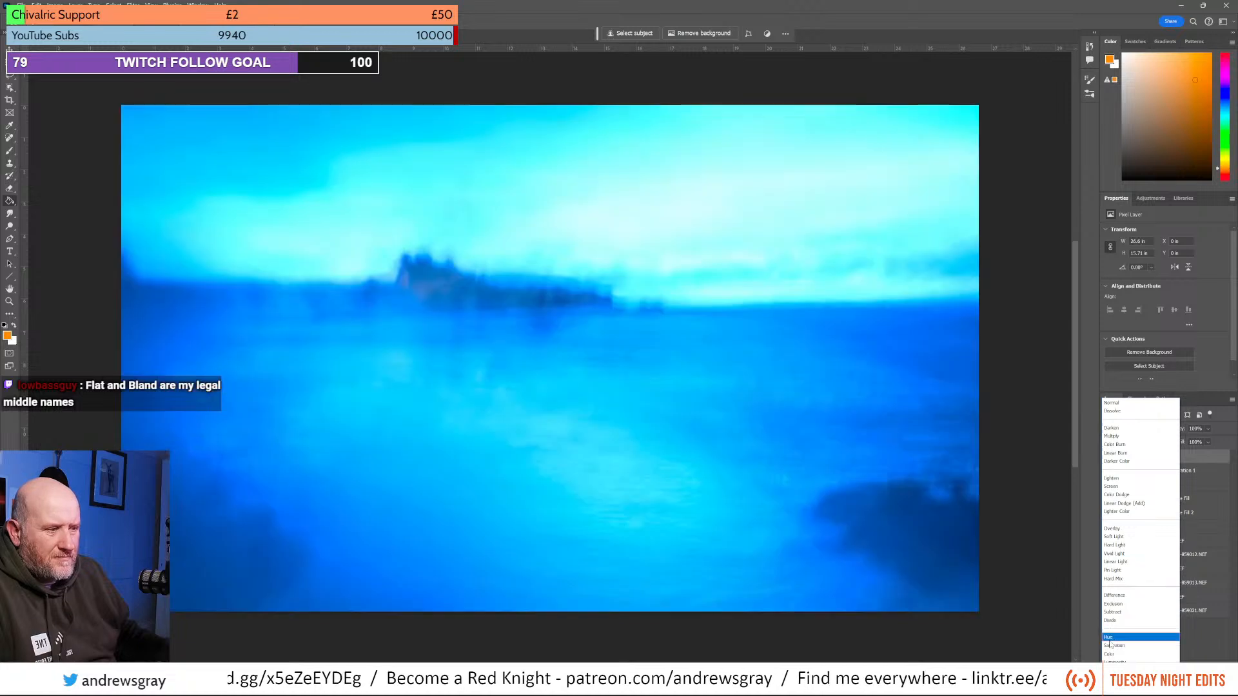
{"action": "left_click", "coordinate": [1109, 639]}
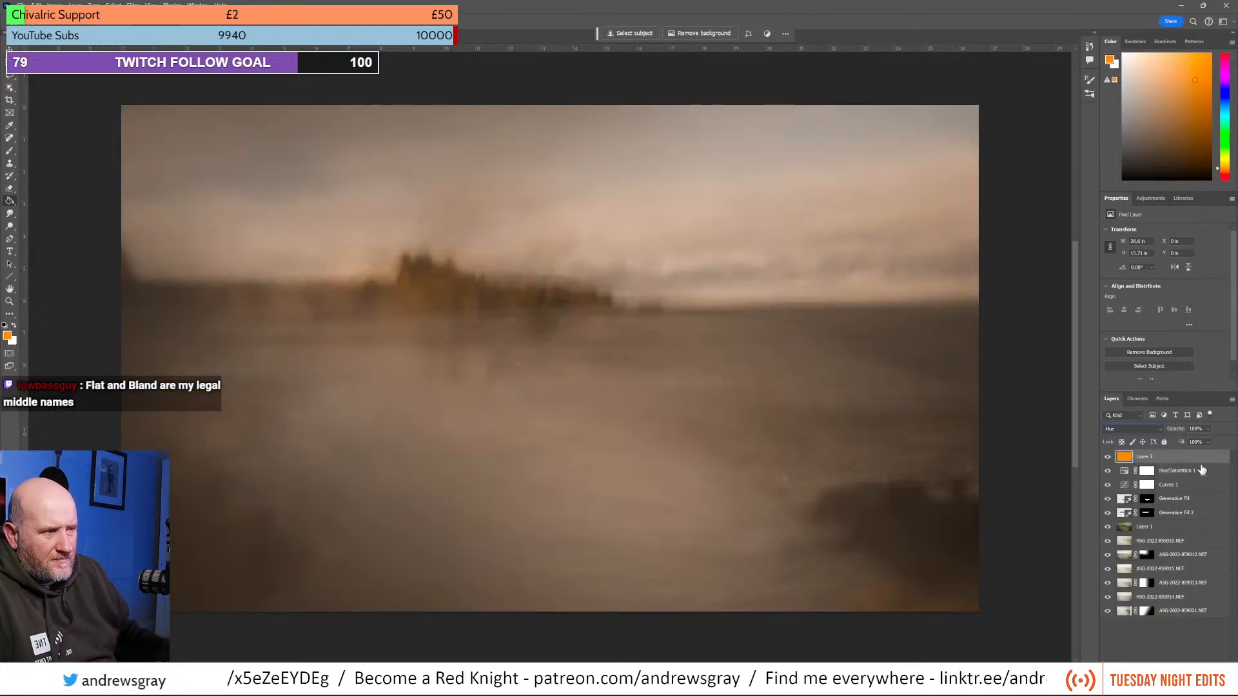
Reduce the orange Hue layer's opacity to 72% and toggle its visibility to compare the image with and without it.
{"action": "left_click", "coordinate": [1207, 428]}
{"action": "left_click", "coordinate": [1206, 442]}
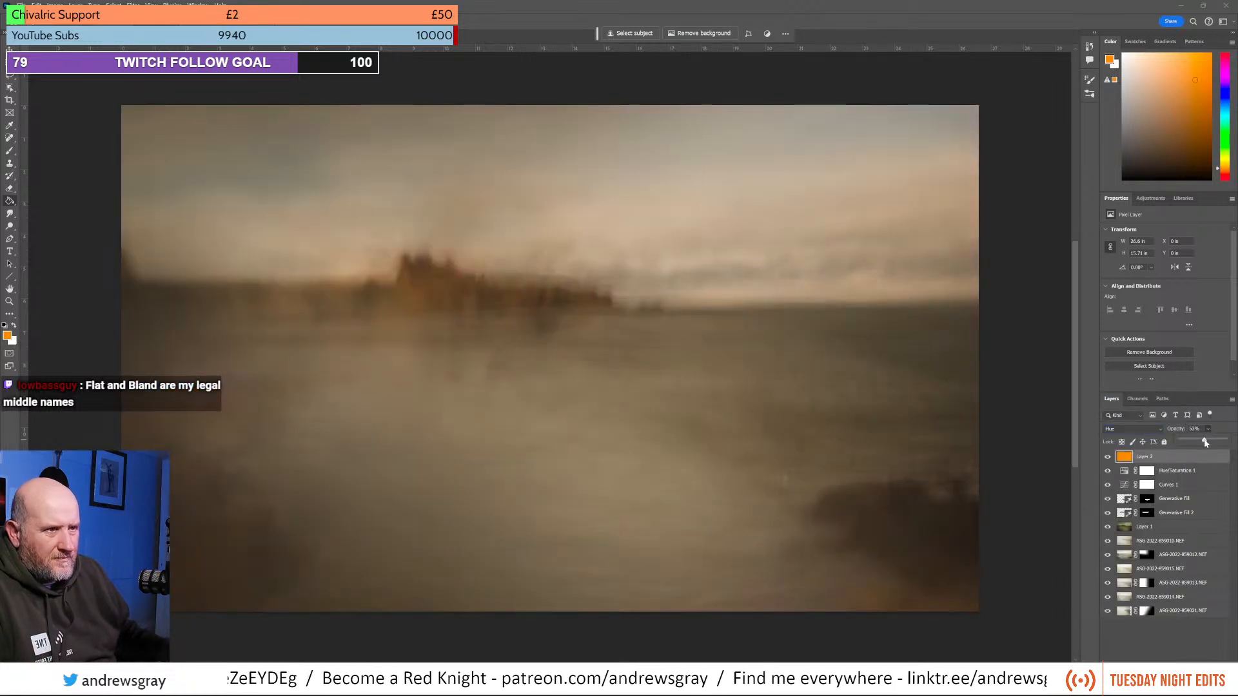
{"action": "mouse_move", "coordinate": [1205, 442]}
{"action": "left_mouse_down"}
{"action": "mouse_move", "coordinate": [1191, 444]}
{"action": "mouse_move", "coordinate": [1215, 445]}
{"action": "left_mouse_up"}
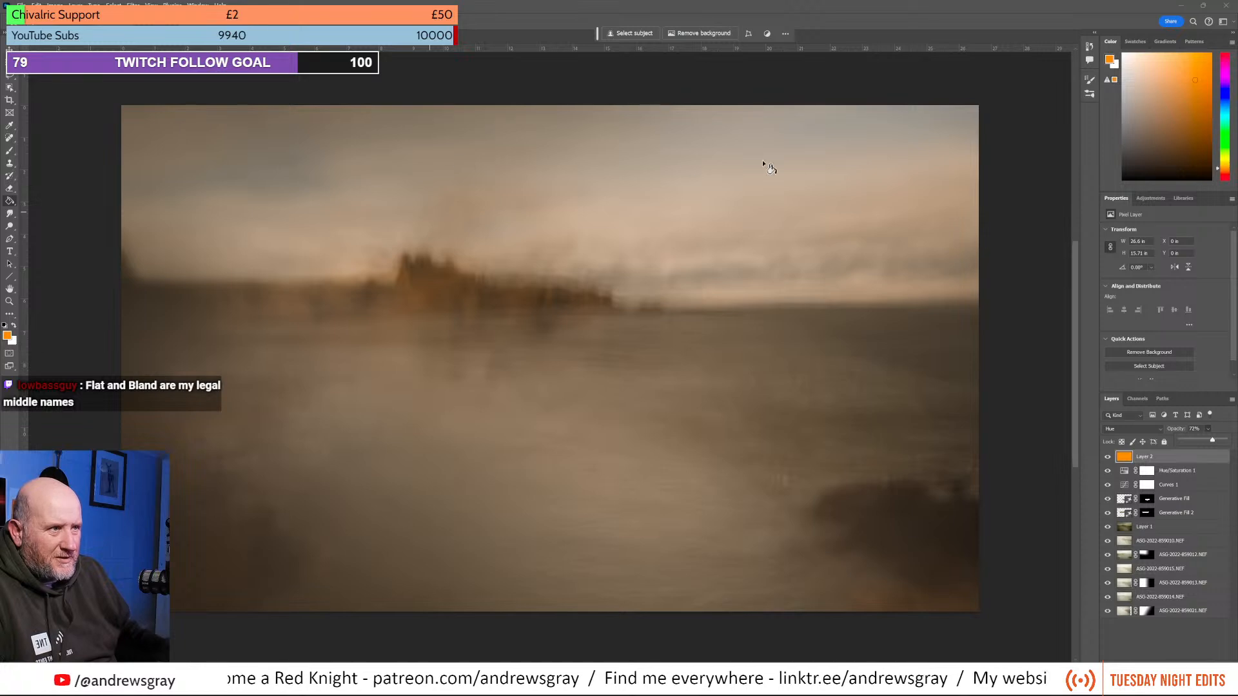
{"action": "left_click", "coordinate": [1107, 457]}
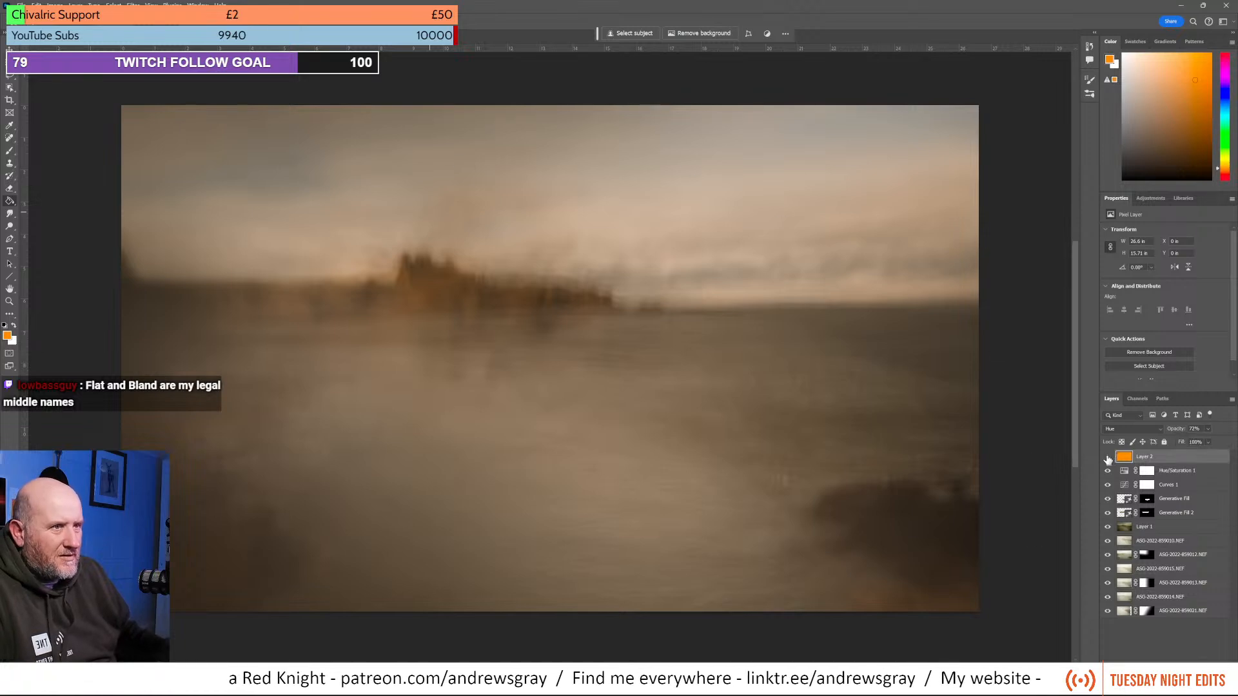
{"action": "left_click", "coordinate": [1107, 457]}
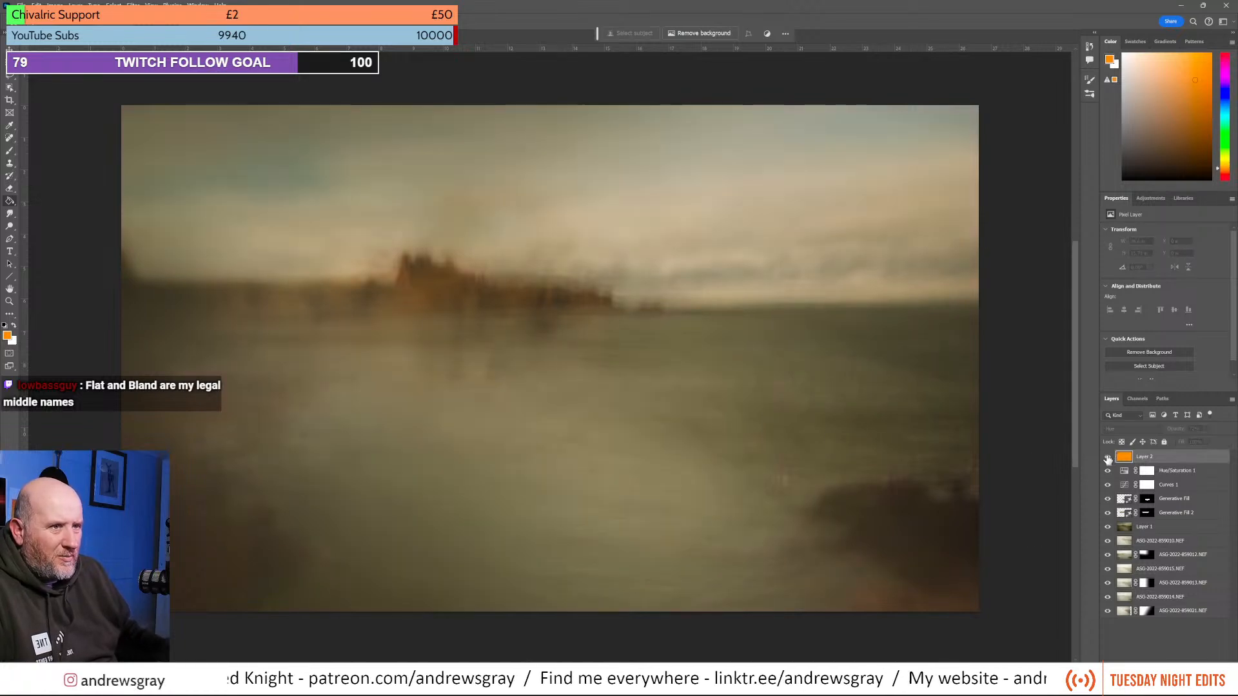
{"action": "left_click", "coordinate": [1107, 457]}
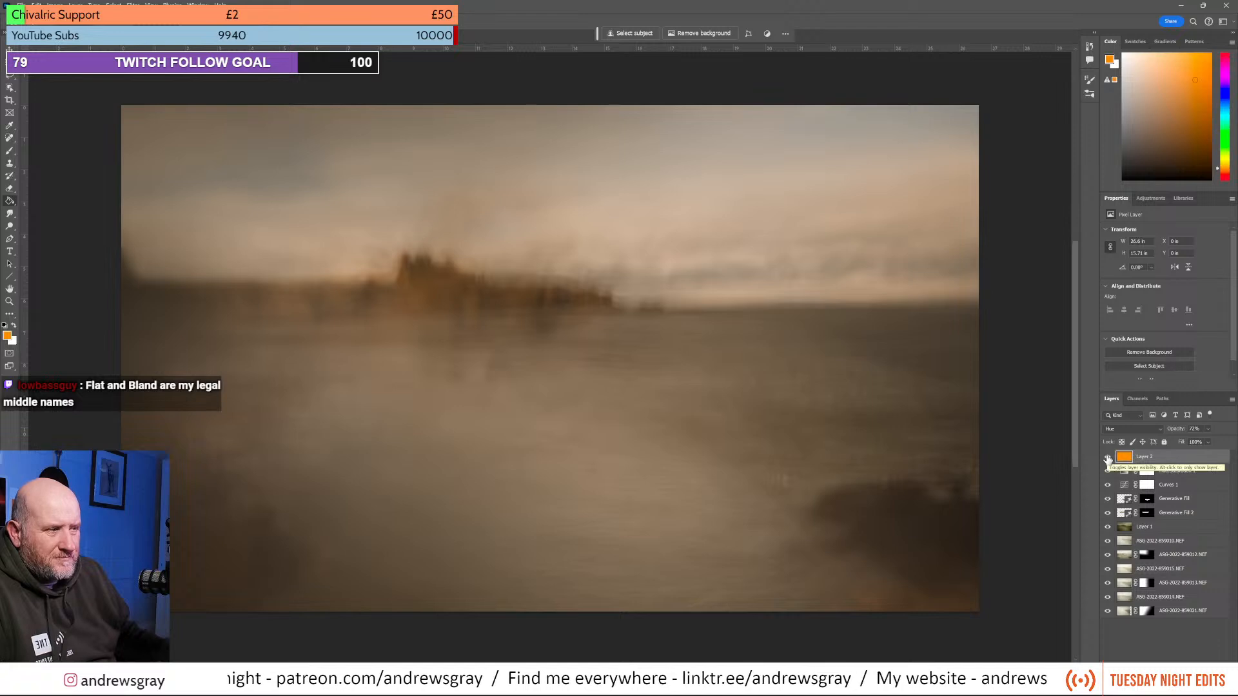
Add a mask to the orange layer and draw a short vertical black-to-white gradient across the horizon, limiting the colour to the sky.
{"action": "left_click", "coordinate": [1165, 666]}
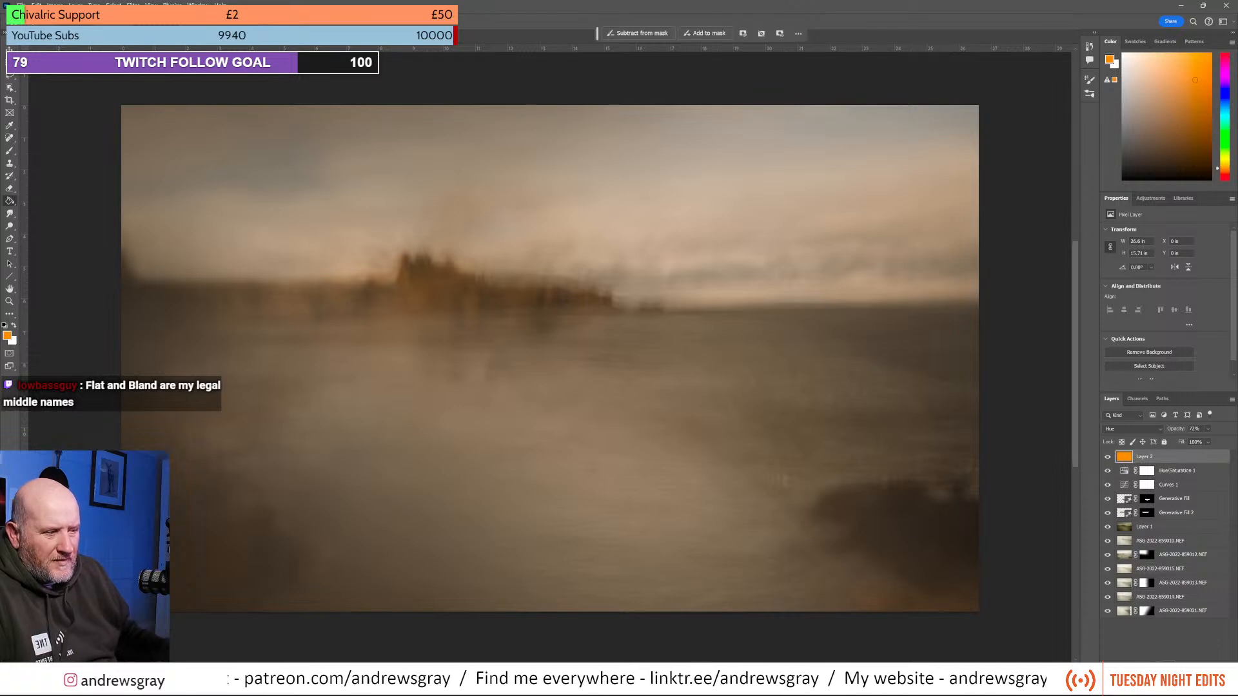
{"action": "right_click", "coordinate": [13, 202]}
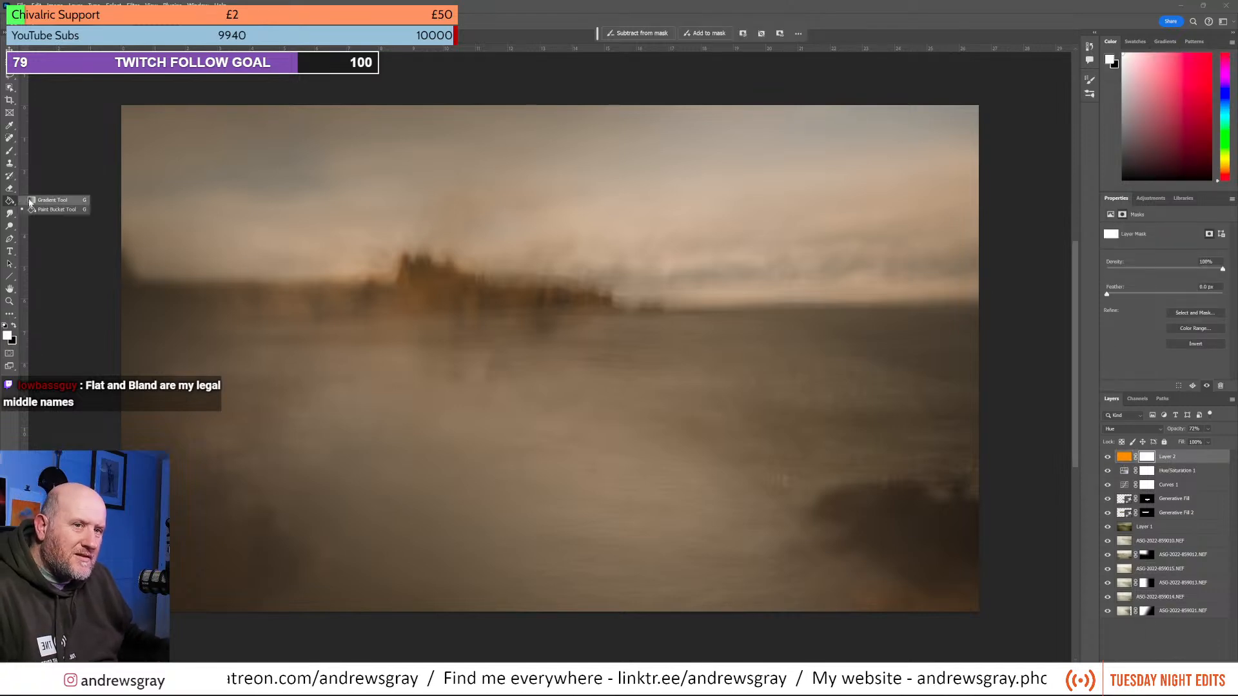
{"action": "left_click", "coordinate": [44, 203]}
{"action": "left_click_drag", "start_coordinate": [509, 344], "coordinate": [511, 265]}
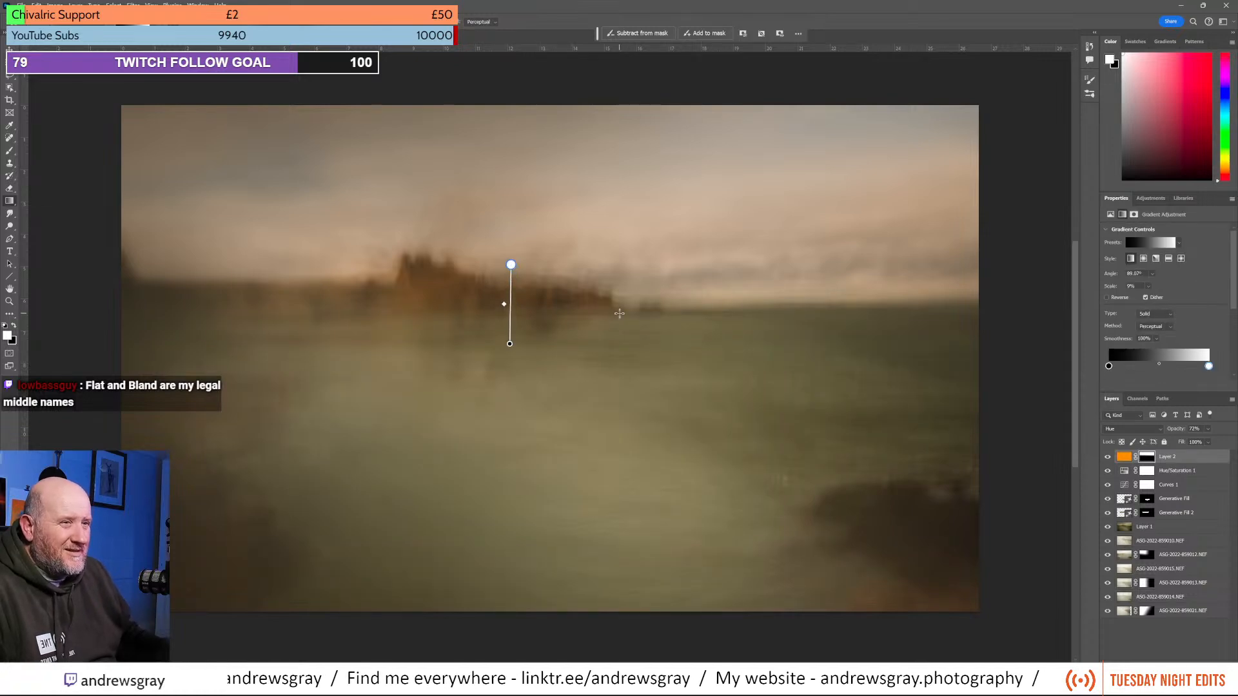
{"action": "left_click_drag", "start_coordinate": [509, 346], "coordinate": [514, 349]}
Compare the masked orange layer on and off, try its mask gradient lower over the water, and settle it across the castle's horizon.
{"action": "left_click", "coordinate": [1108, 457]}
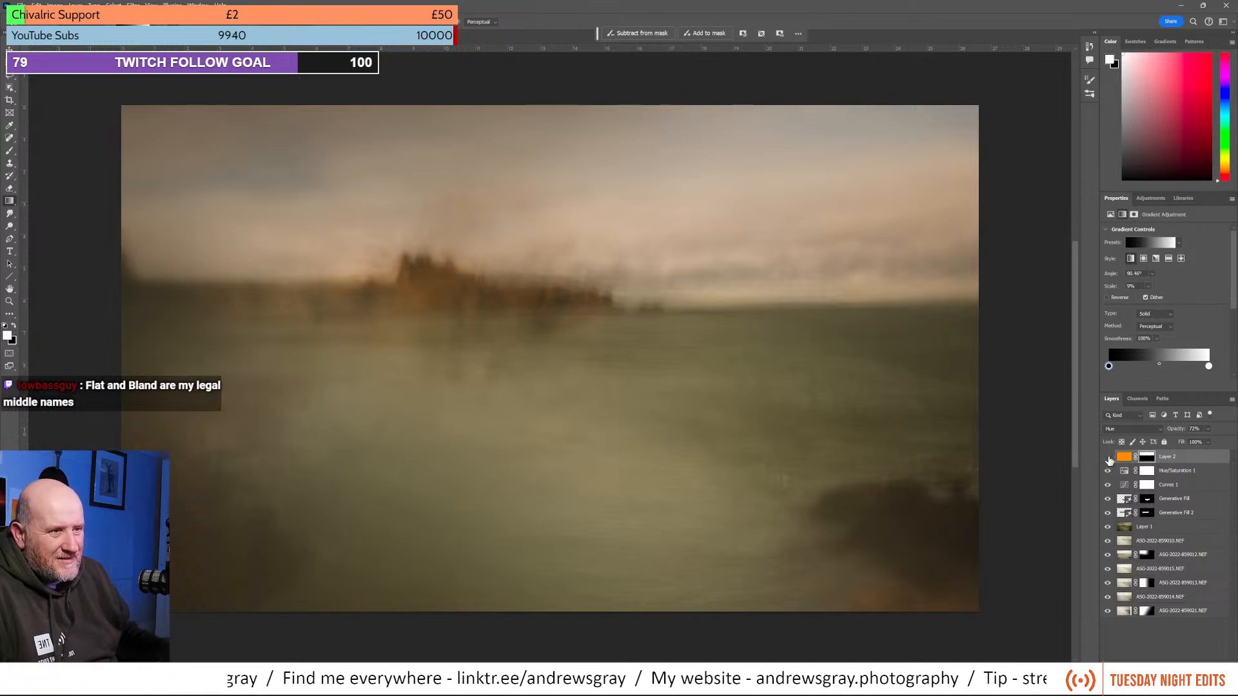
{"action": "left_click", "coordinate": [1107, 458]}
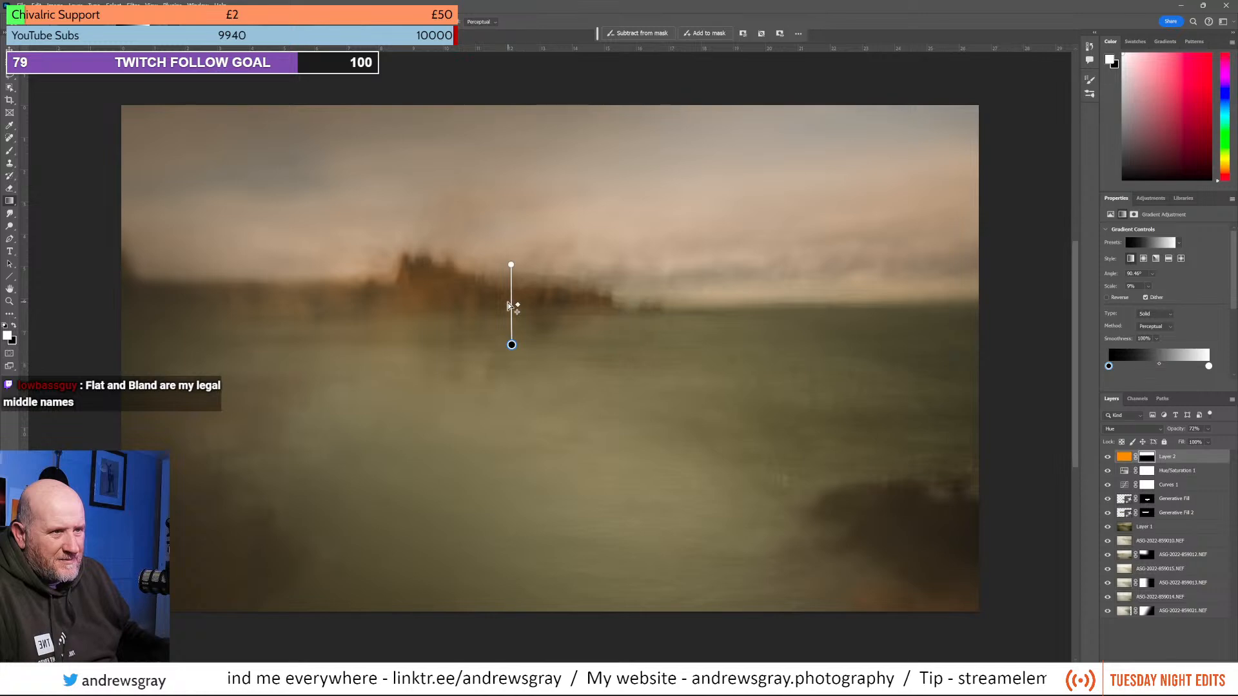
{"action": "left_click_drag", "start_coordinate": [510, 303], "coordinate": [517, 448]}
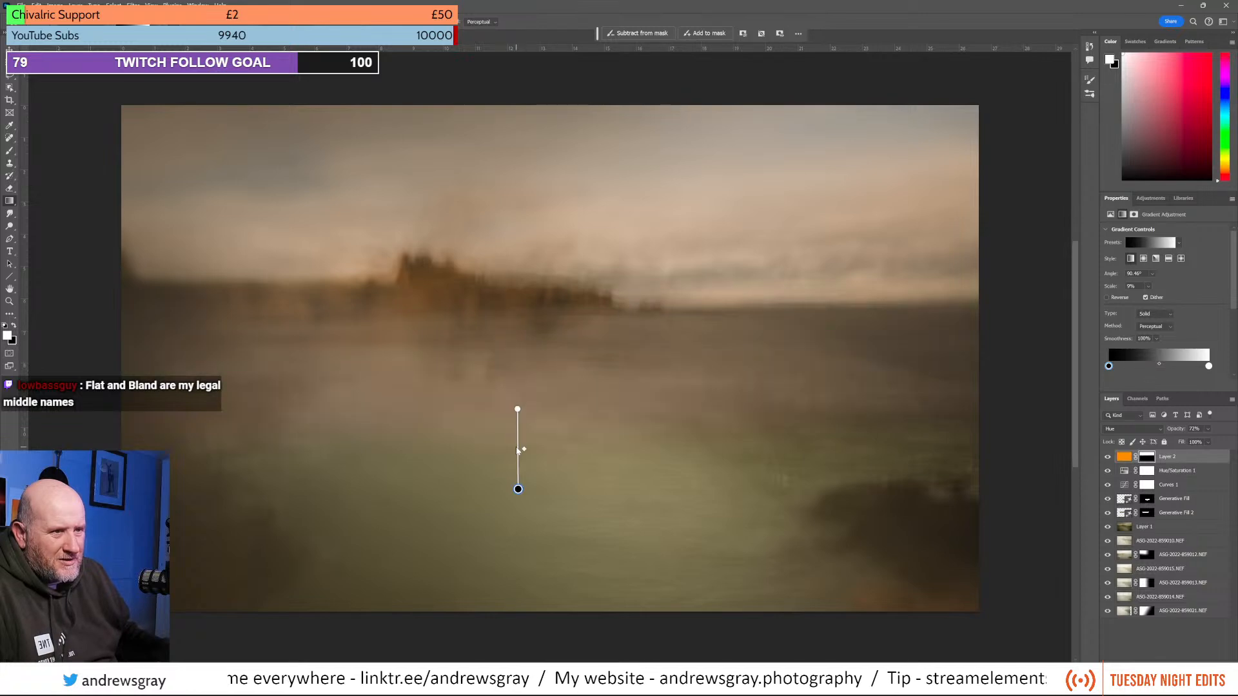
{"action": "left_click_drag", "start_coordinate": [505, 545], "coordinate": [508, 547]}
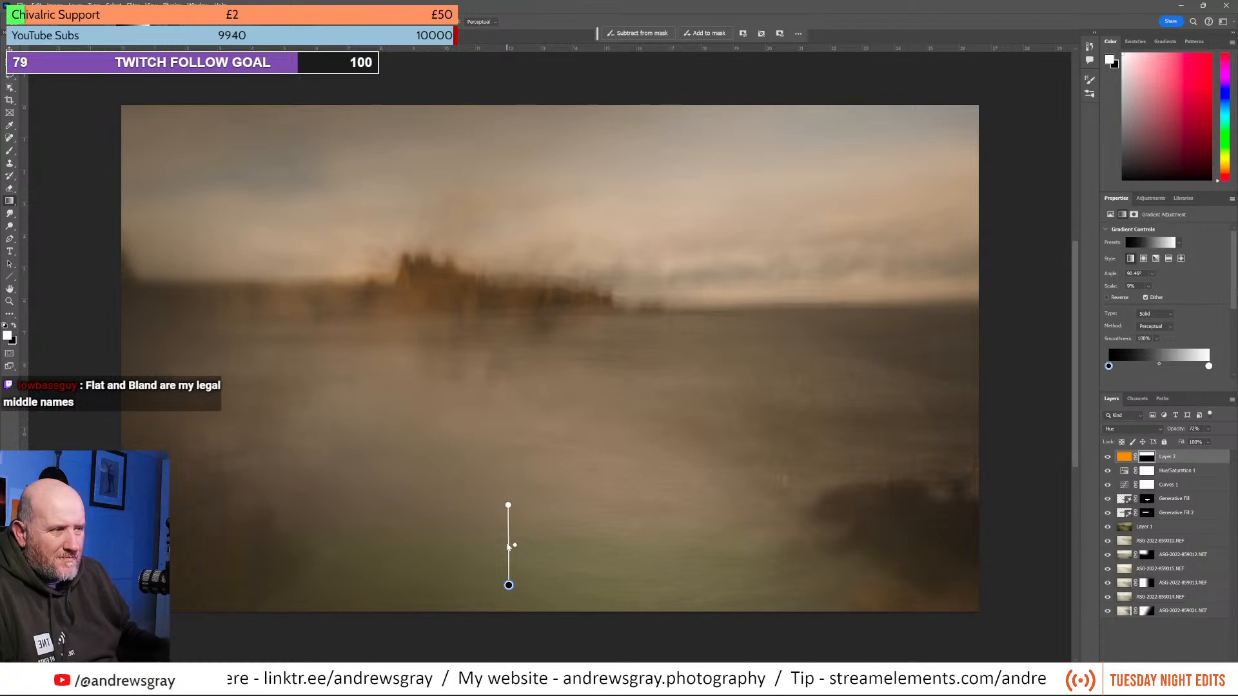
{"action": "left_click_drag", "start_coordinate": [516, 490], "coordinate": [514, 295]}
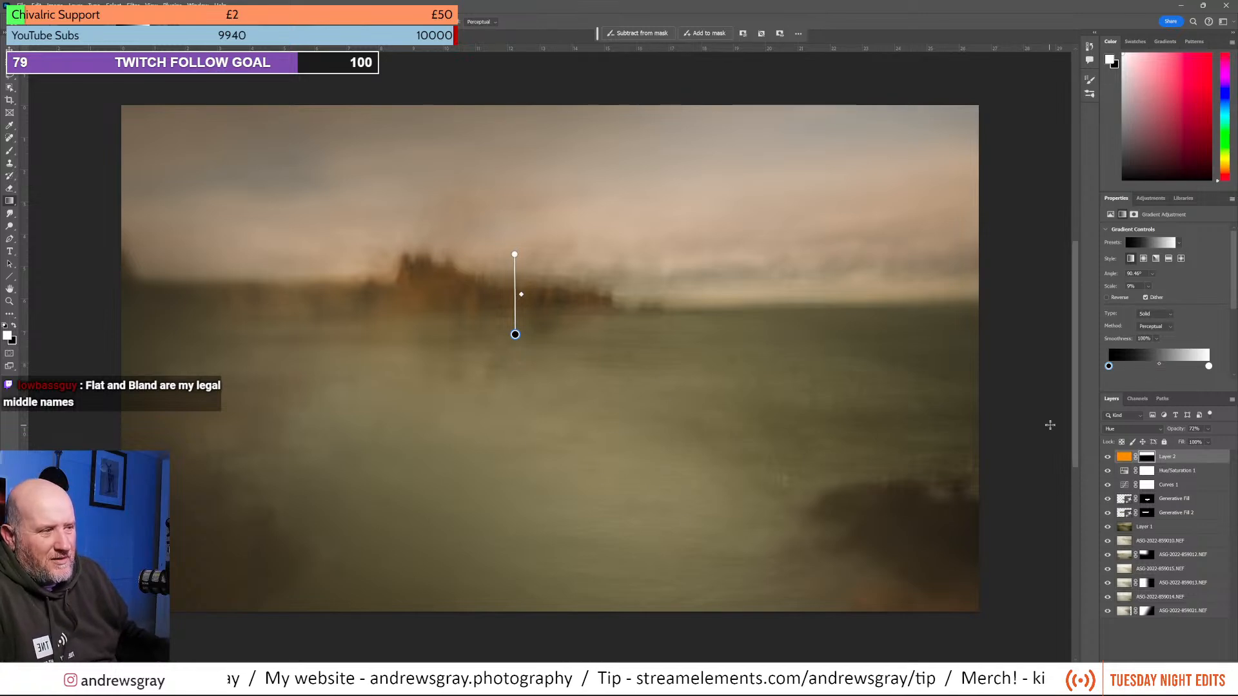
Duplicate the masked orange layer and invert the copy's mask so that it tints the water.
{"action": "left_click", "coordinate": [1198, 463]}
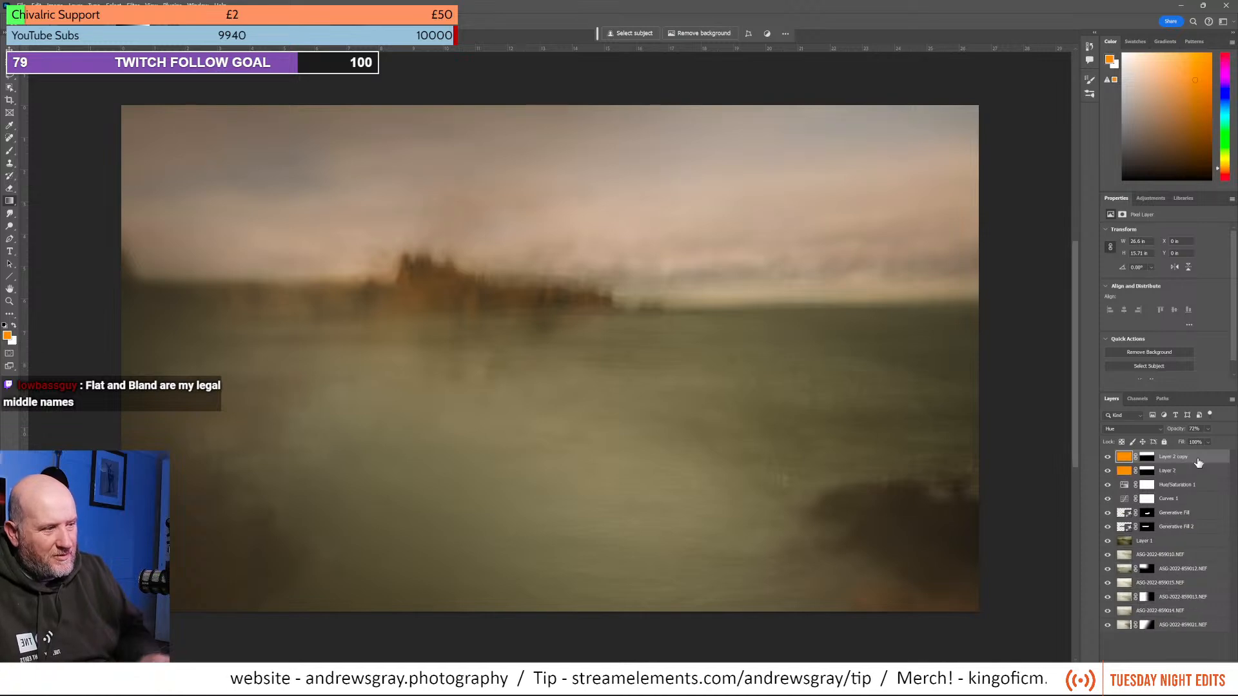
{"action": "key", "text": "ctrl+j"}
{"action": "left_click", "coordinate": [1153, 459]}
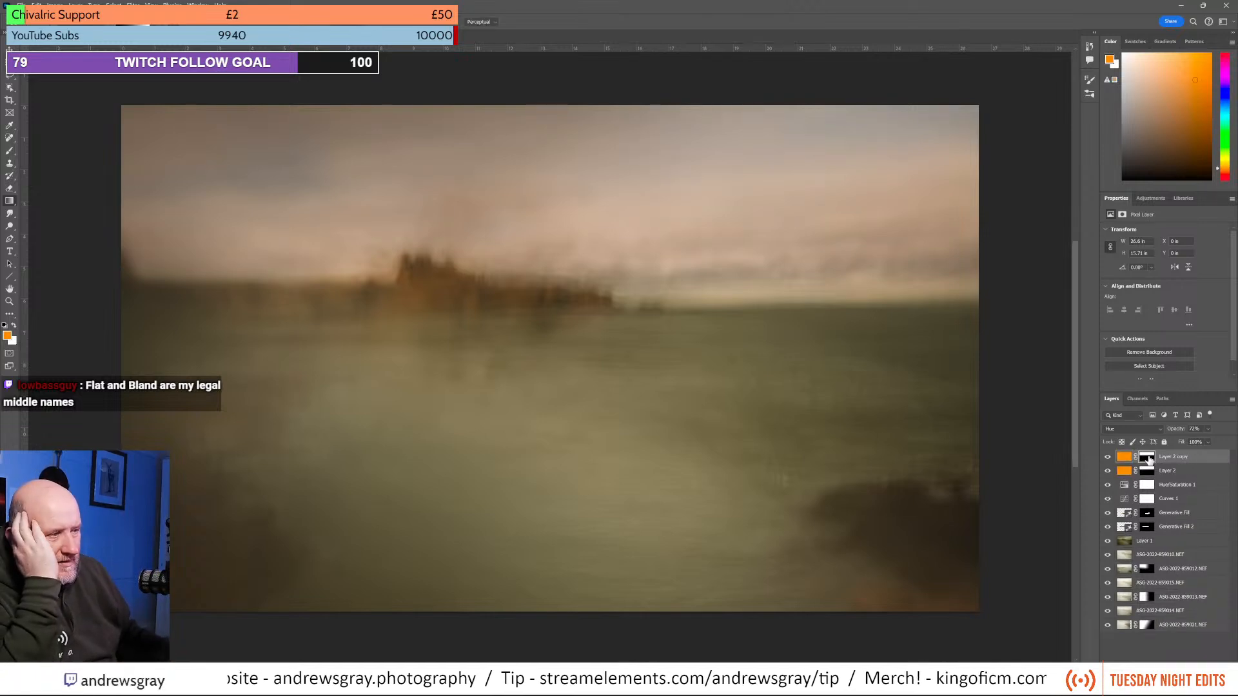
{"action": "right_click", "coordinate": [1153, 459]}
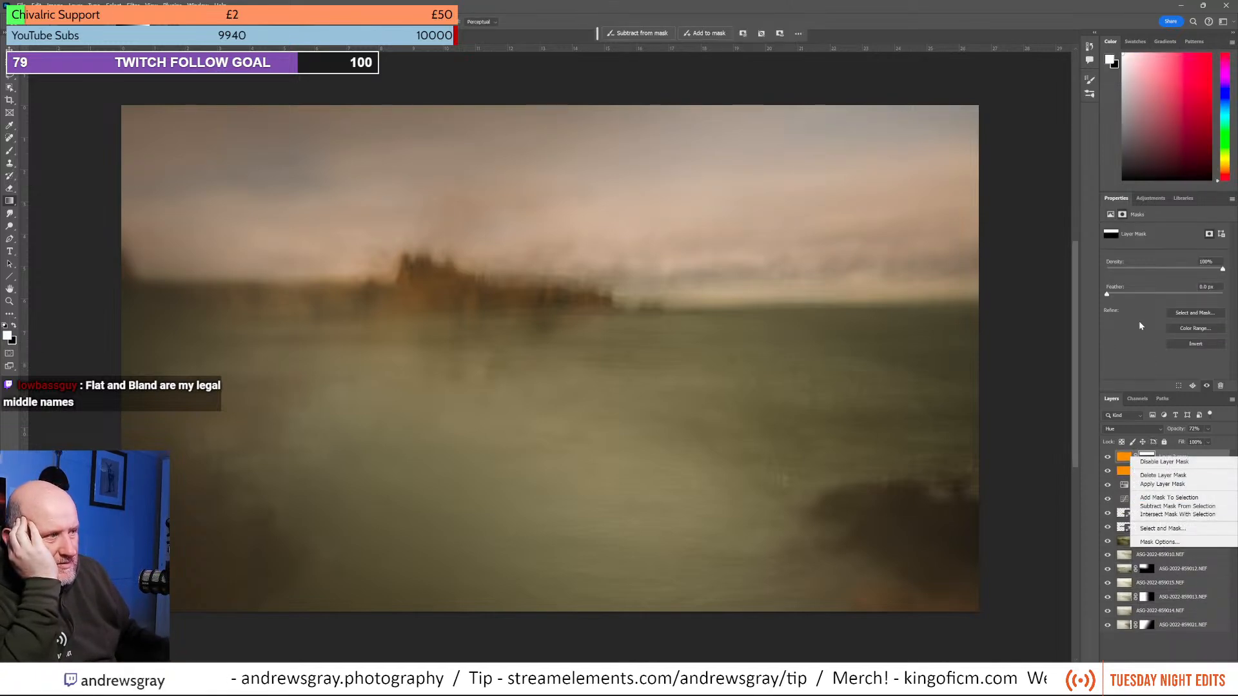
{"action": "left_click", "coordinate": [1187, 347]}
{"action": "left_click", "coordinate": [1186, 347]}
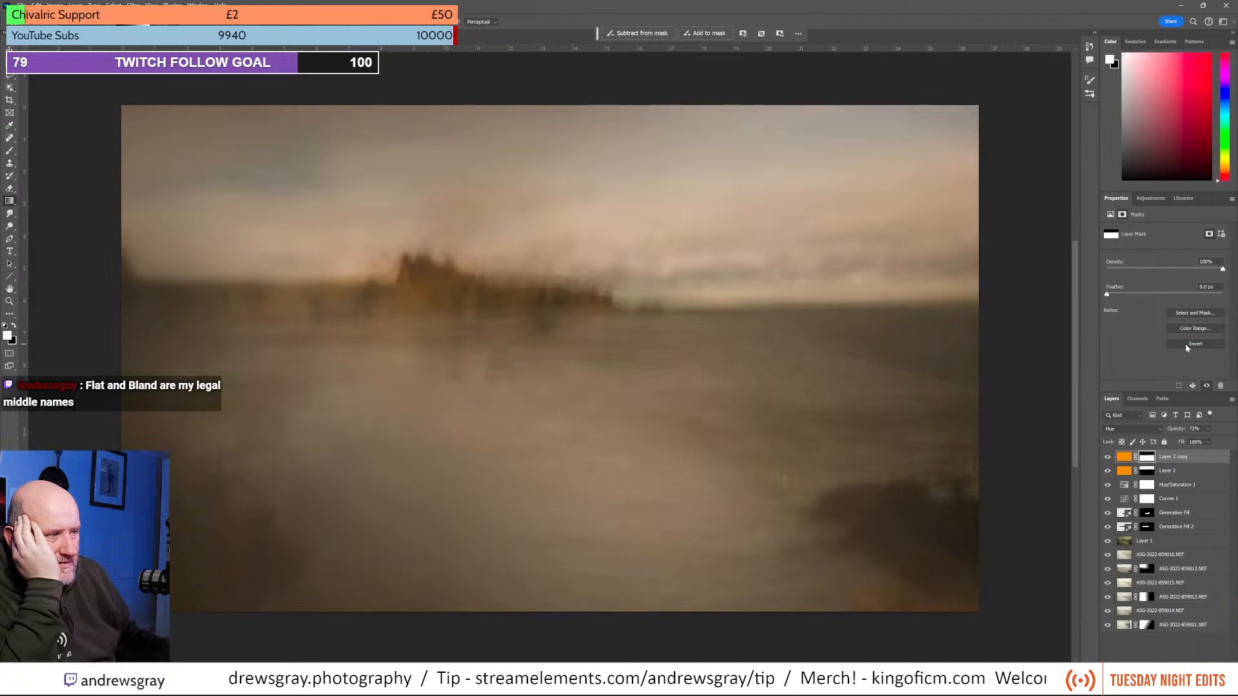
Lower the duplicated orange layer's opacity to 35% and toggle its visibility to compare the effect on the water.
{"action": "left_click", "coordinate": [1208, 429]}
{"action": "left_click_drag", "start_coordinate": [1199, 443], "coordinate": [1196, 442]}
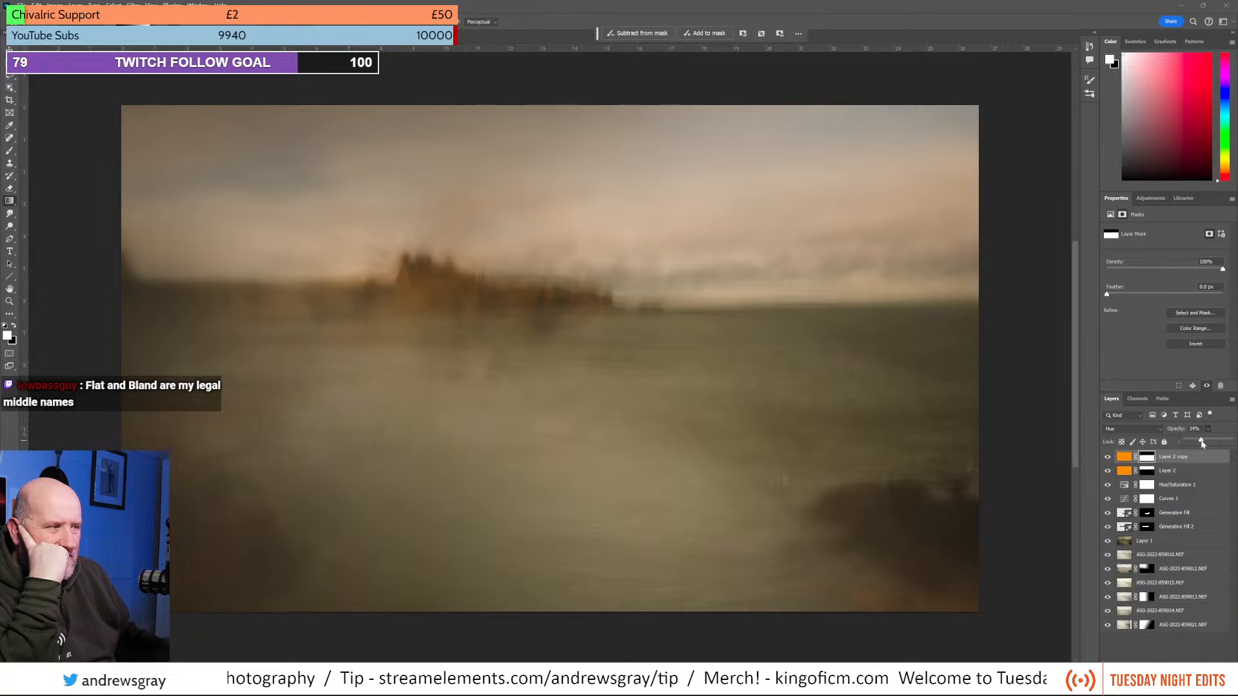
{"action": "left_click", "coordinate": [1108, 457]}
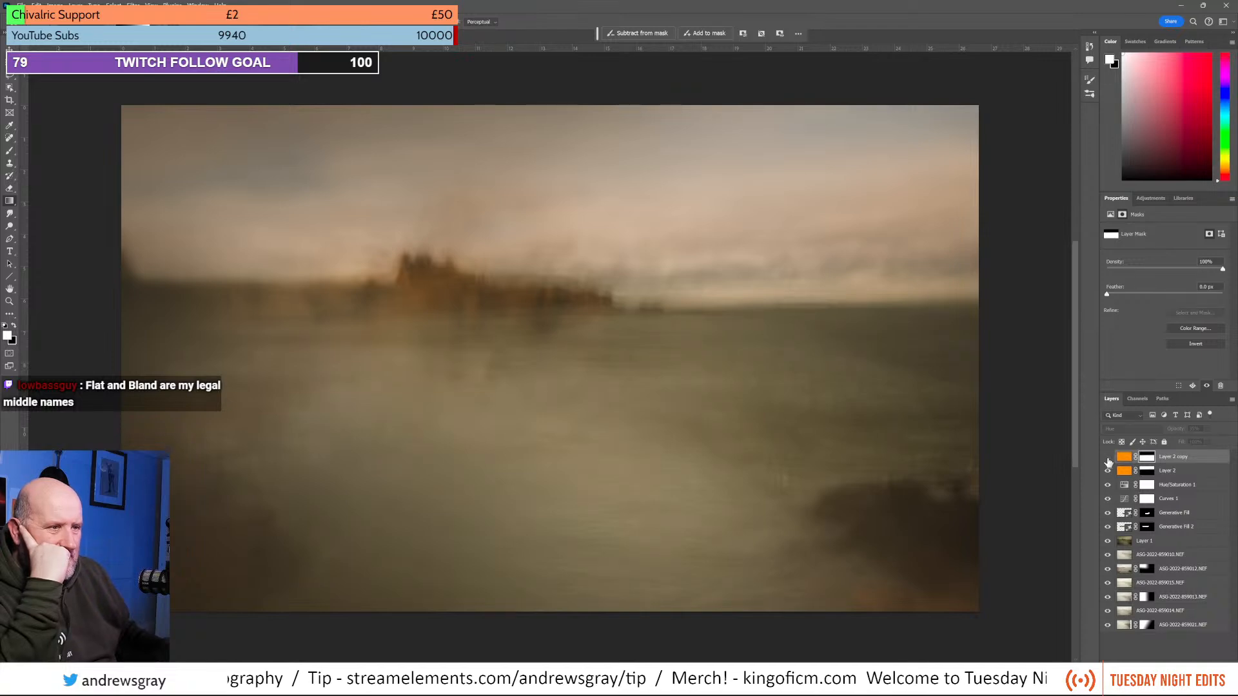
{"action": "left_click", "coordinate": [1108, 459]}
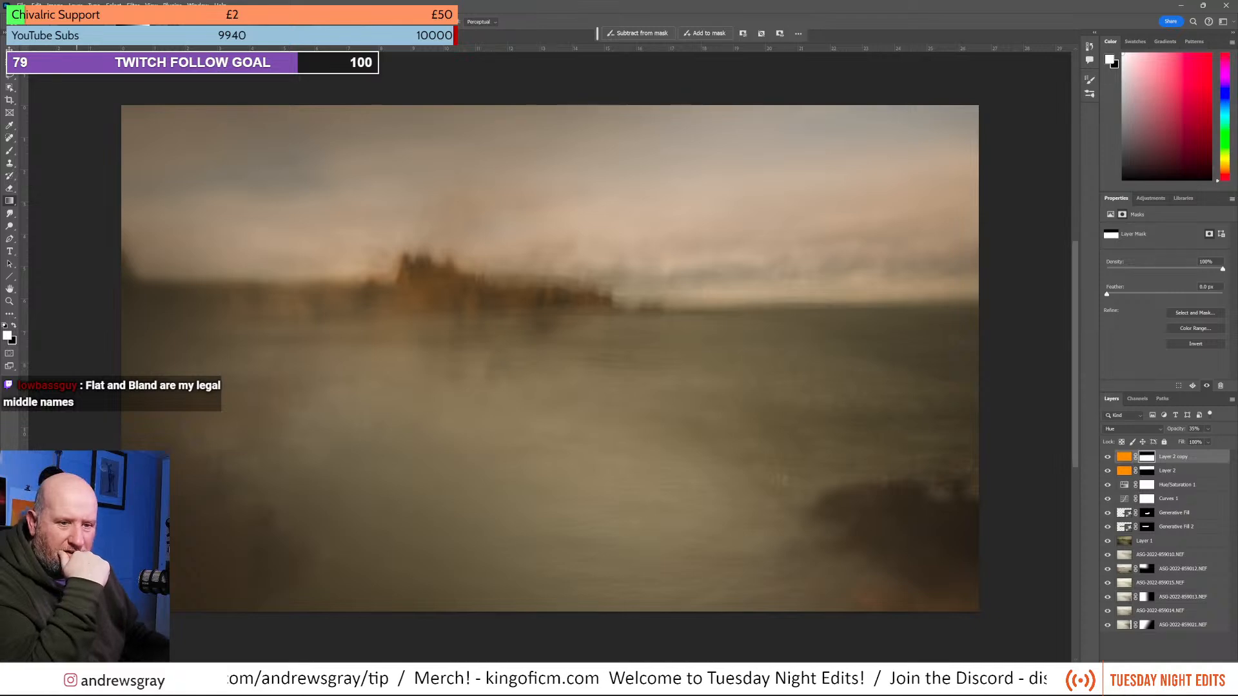
Stamp all visible layers into a new layer, open it in Nik Analog Efex and decline the offered update.
{"action": "key", "text": "ctrl+alt+shift+e"}
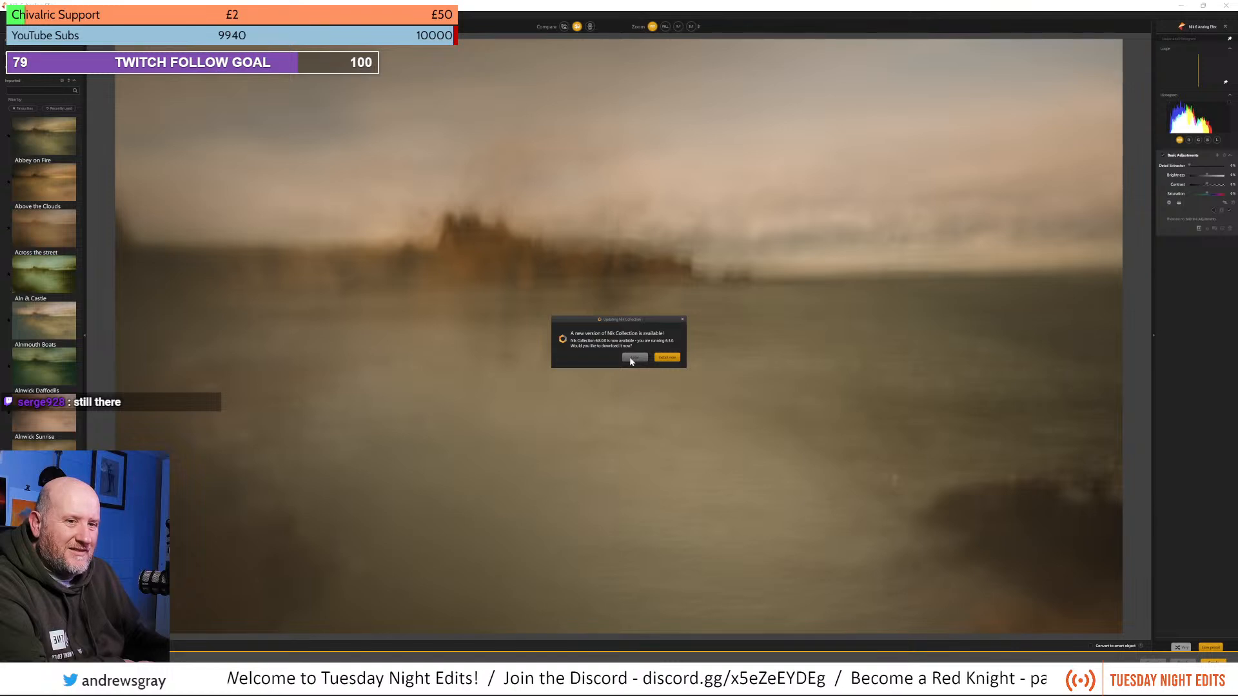
{"action": "left_click", "coordinate": [634, 358]}
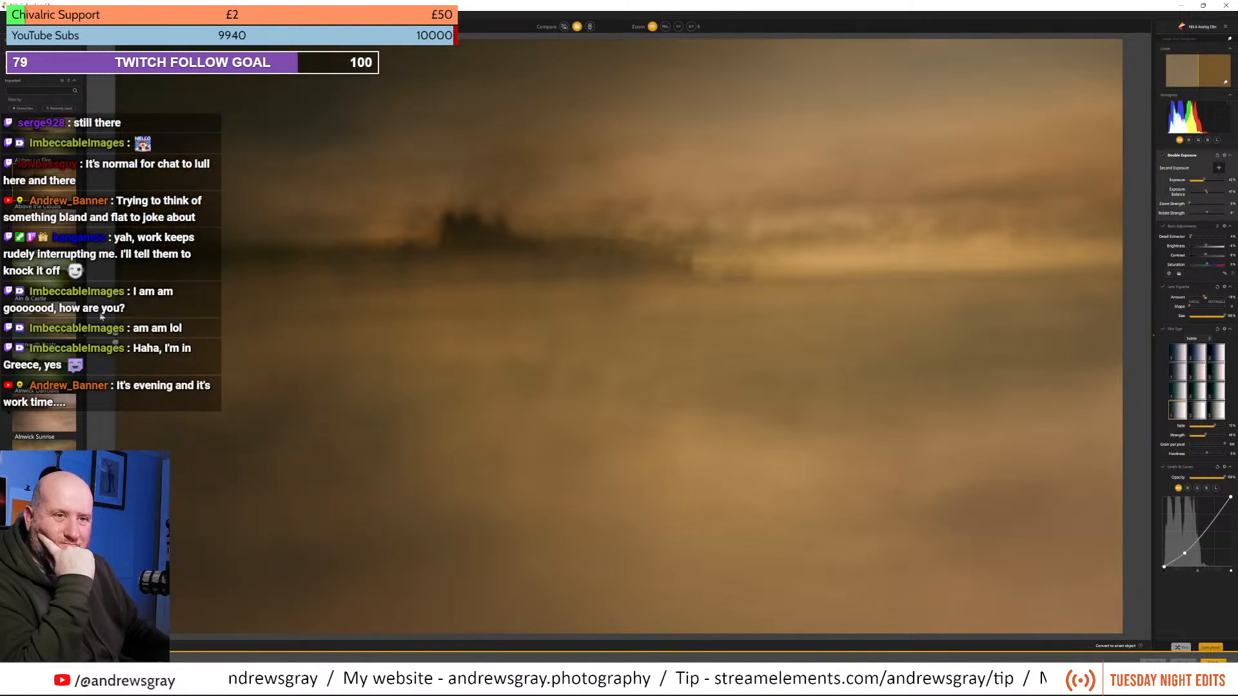
Browse the imported presets, apply the one directly above Church Hill Sketches, and shift the split preview divider to compare before and after.
{"action": "scroll", "coordinate": [37, 280], "scroll_direction": "down", "scroll_amount": 6}
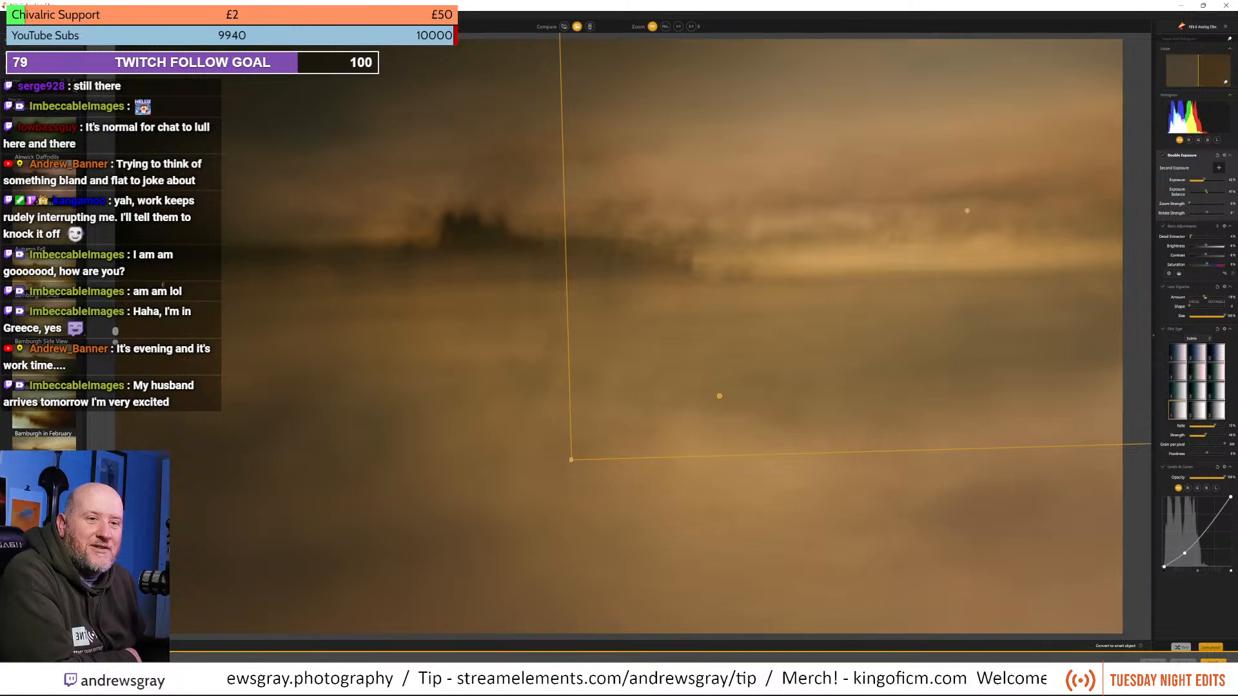
{"action": "scroll", "coordinate": [72, 245], "scroll_direction": "down", "scroll_amount": 7}
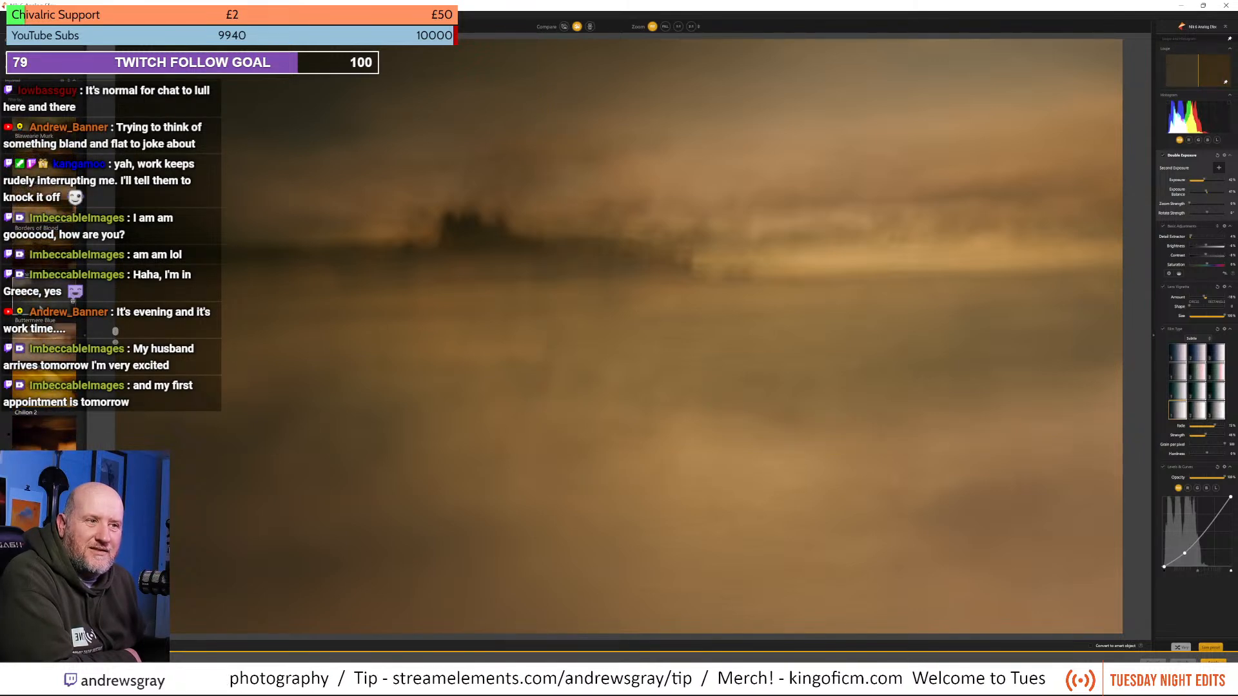
{"action": "scroll", "coordinate": [41, 292], "scroll_direction": "down", "scroll_amount": 3}
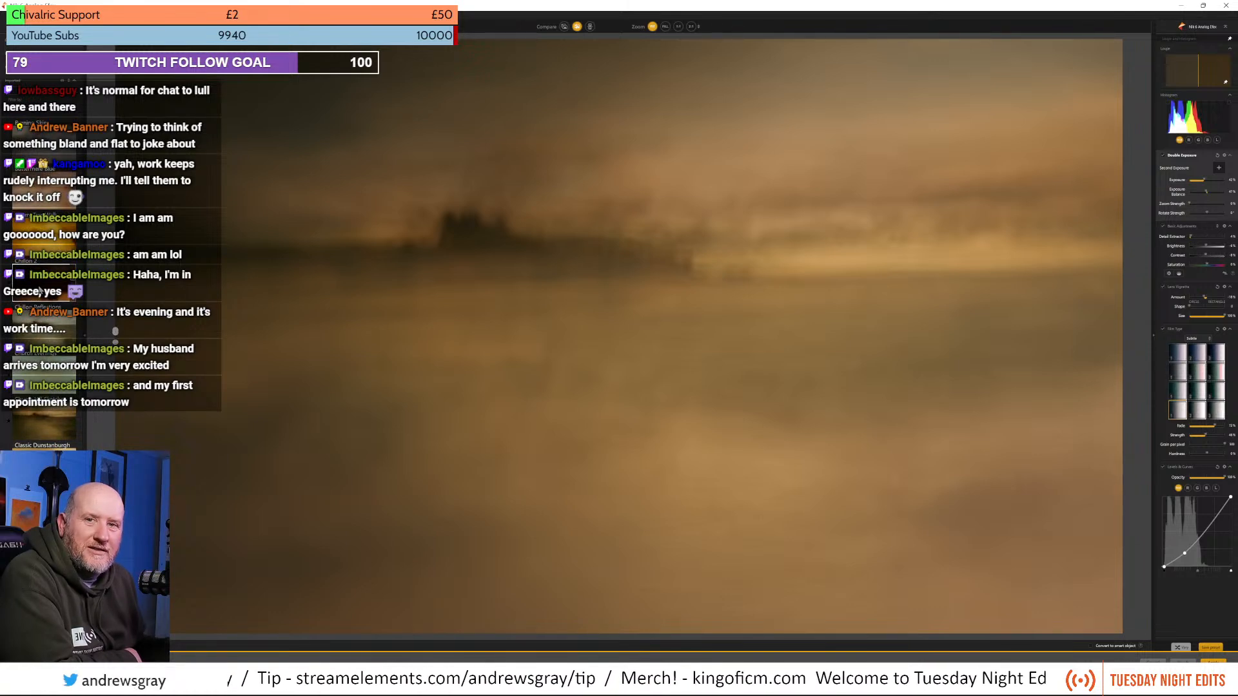
{"action": "scroll", "coordinate": [40, 292], "scroll_direction": "down", "scroll_amount": 3}
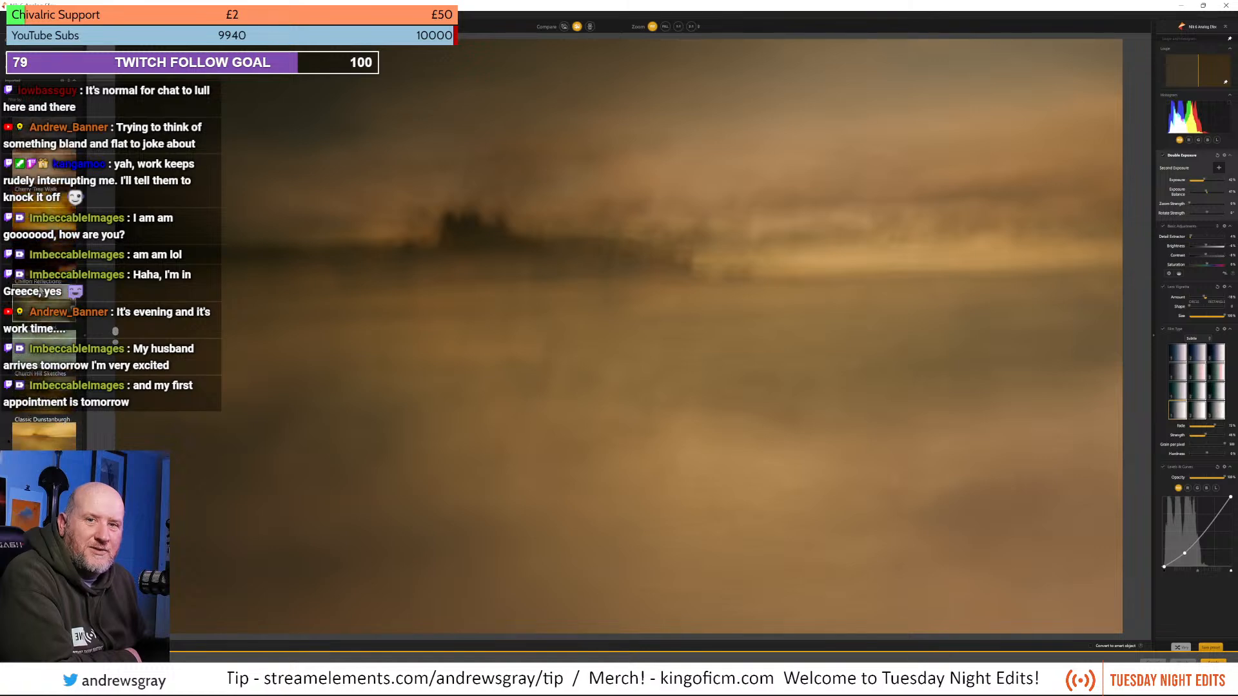
{"action": "scroll", "coordinate": [56, 334], "scroll_direction": "up", "scroll_amount": 4}
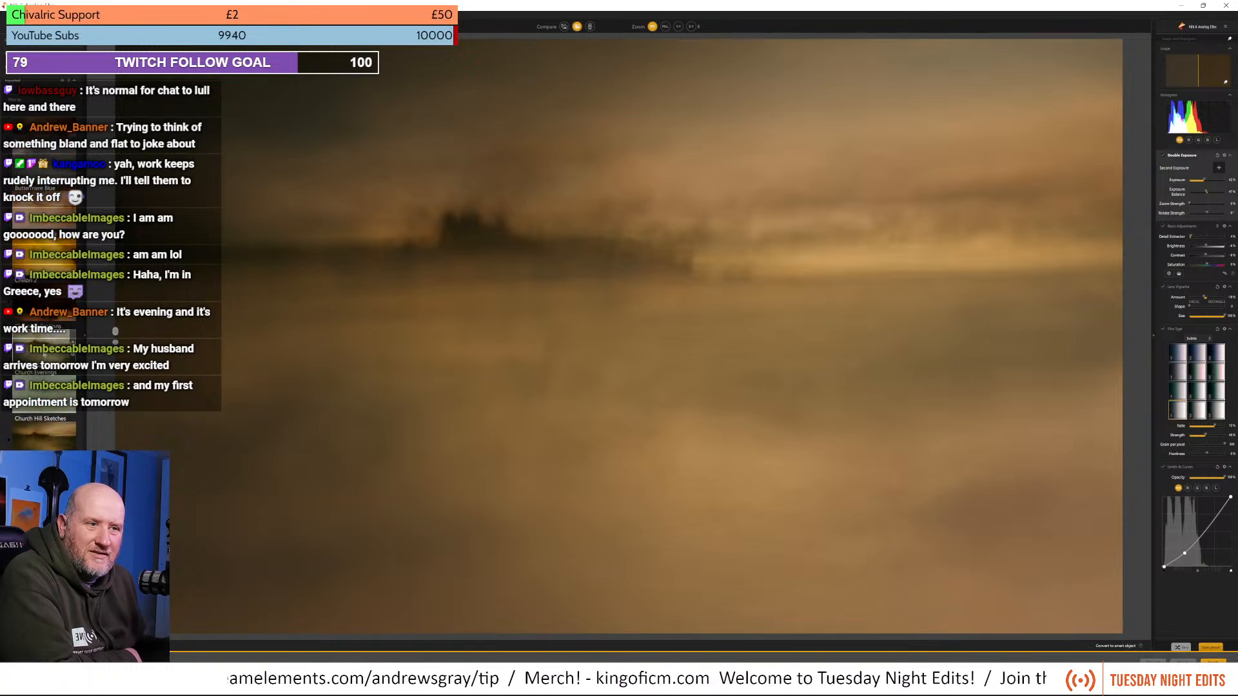
{"action": "left_click", "coordinate": [43, 354]}
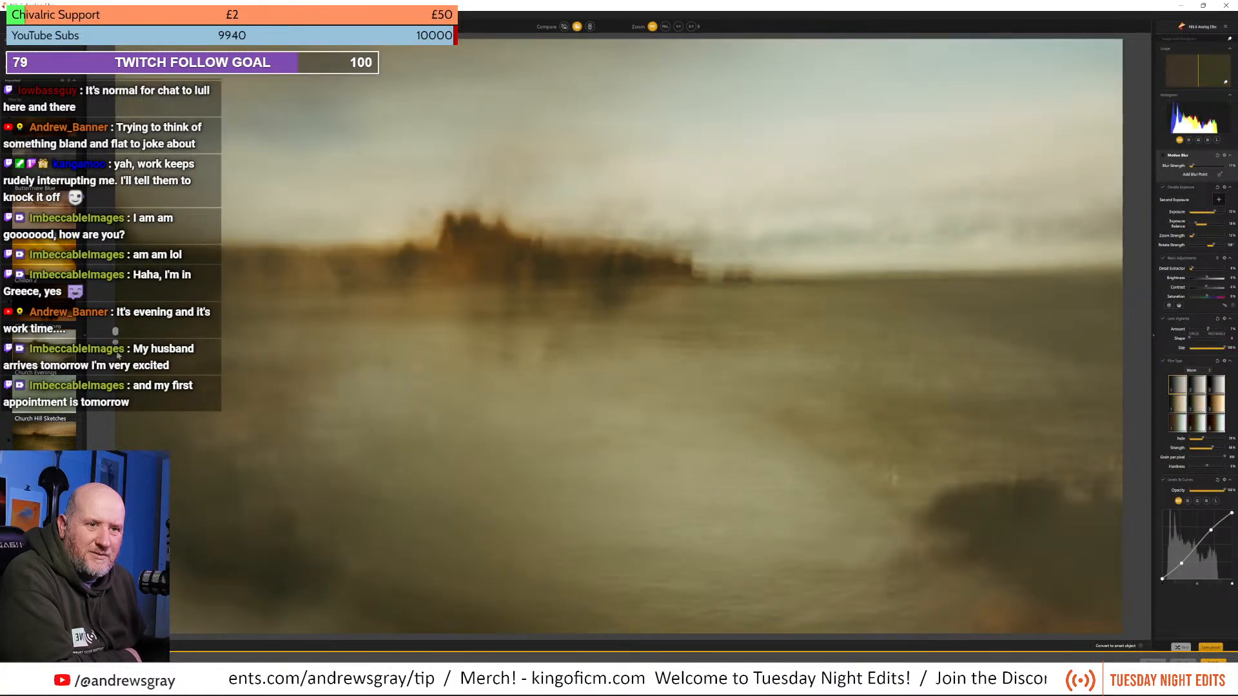
{"action": "left_click_drag", "start_coordinate": [115, 334], "coordinate": [192, 330]}
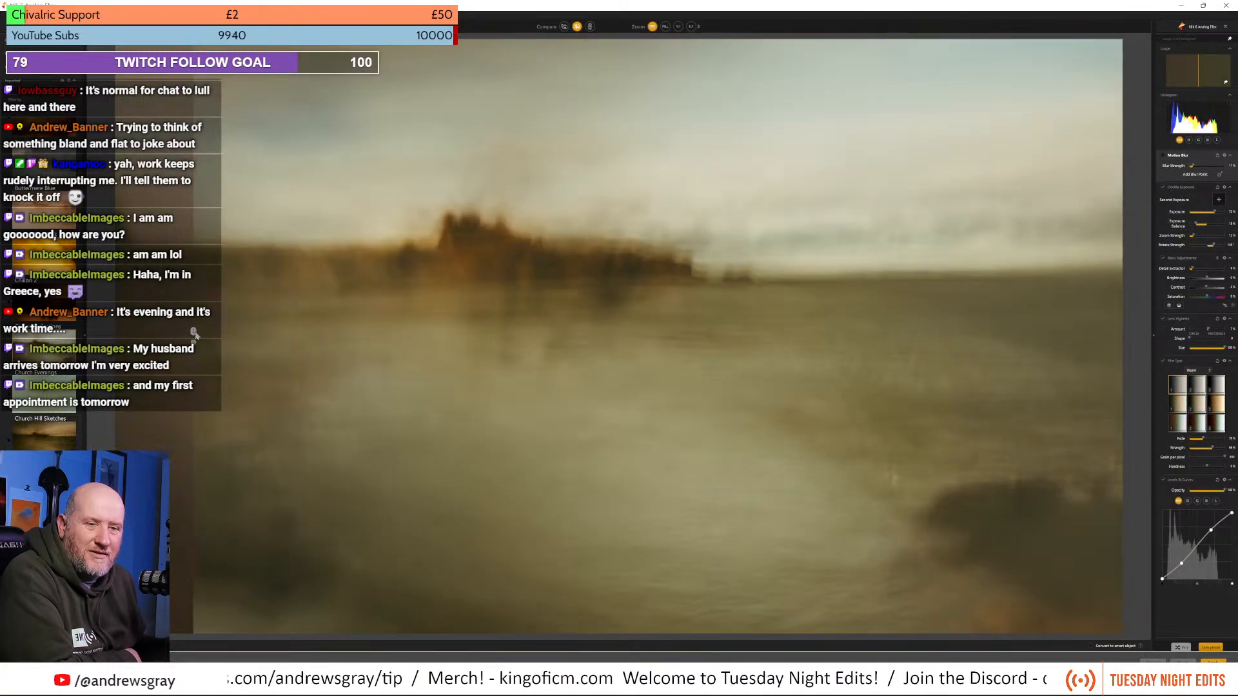
Try a darker imported preset from further up the list and move its double exposure overlay slightly up and to the left.
{"action": "scroll", "coordinate": [38, 258], "scroll_direction": "up", "scroll_amount": 3}
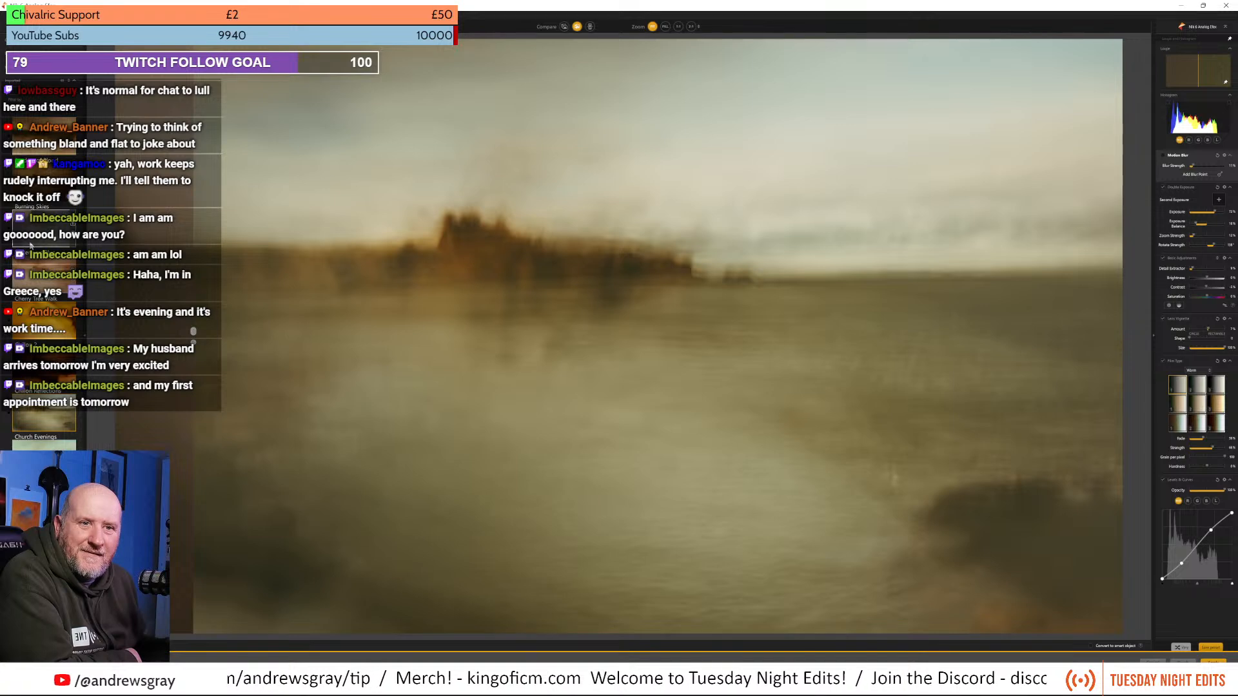
{"action": "left_click", "coordinate": [40, 248]}
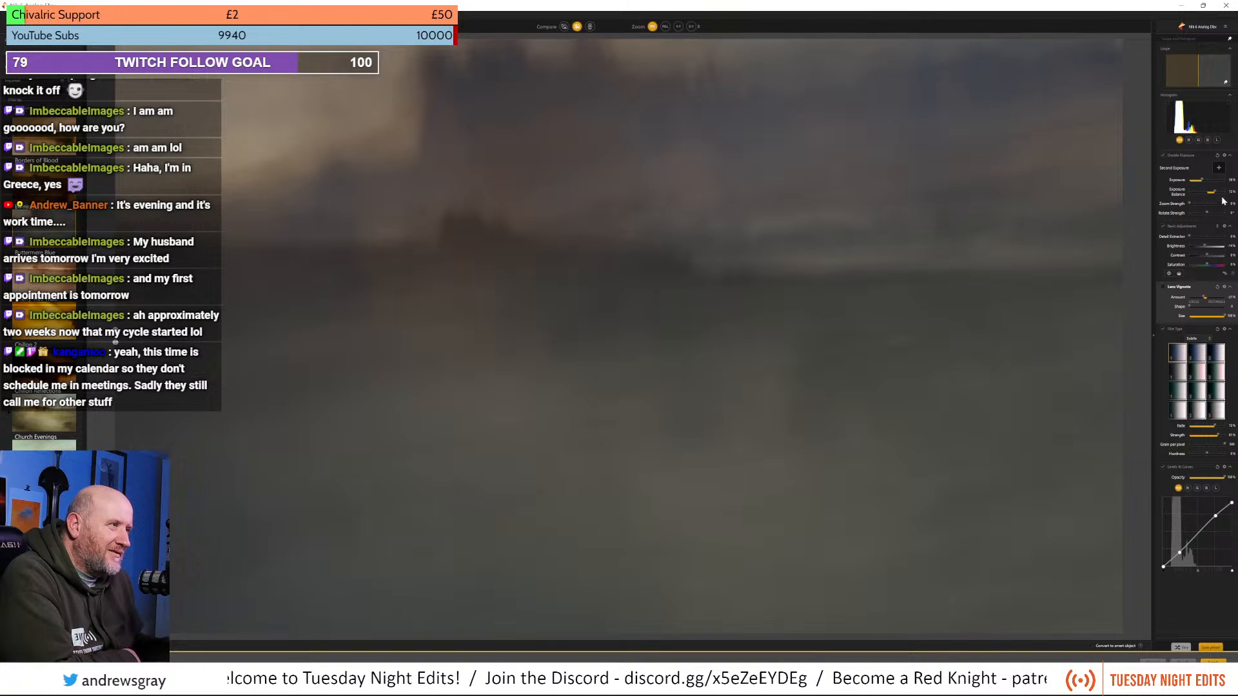
{"action": "left_click", "coordinate": [1187, 173]}
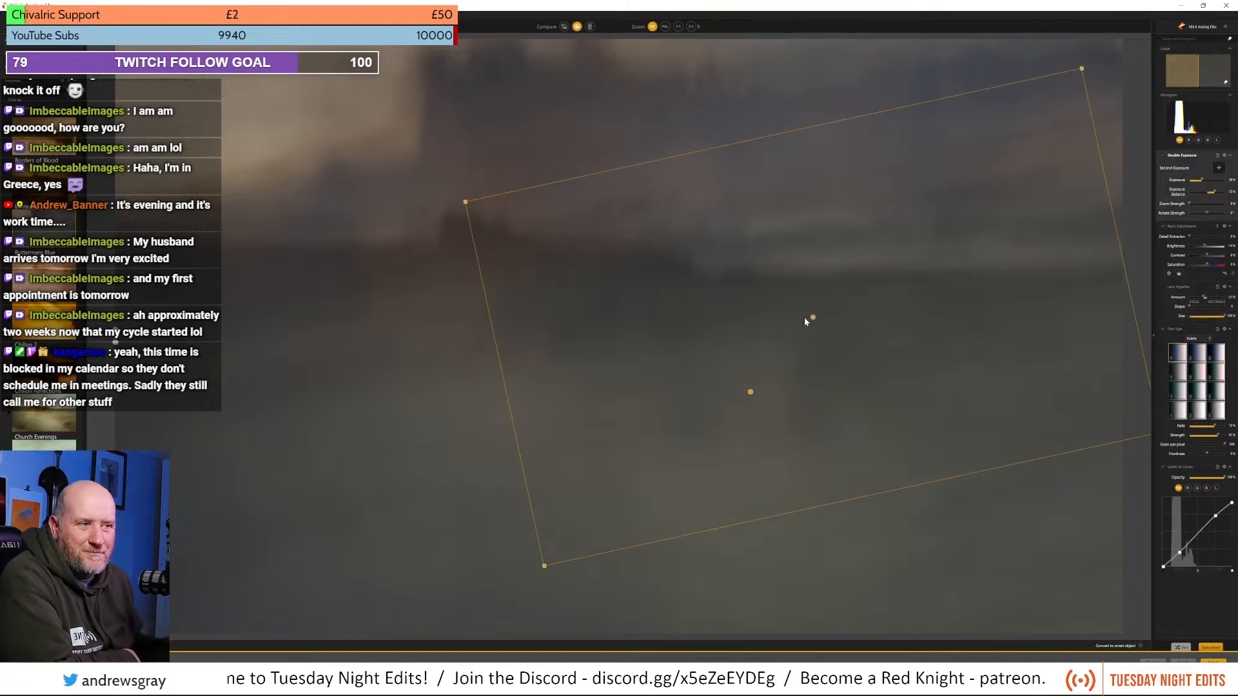
{"action": "left_click_drag", "start_coordinate": [815, 317], "coordinate": [753, 293]}
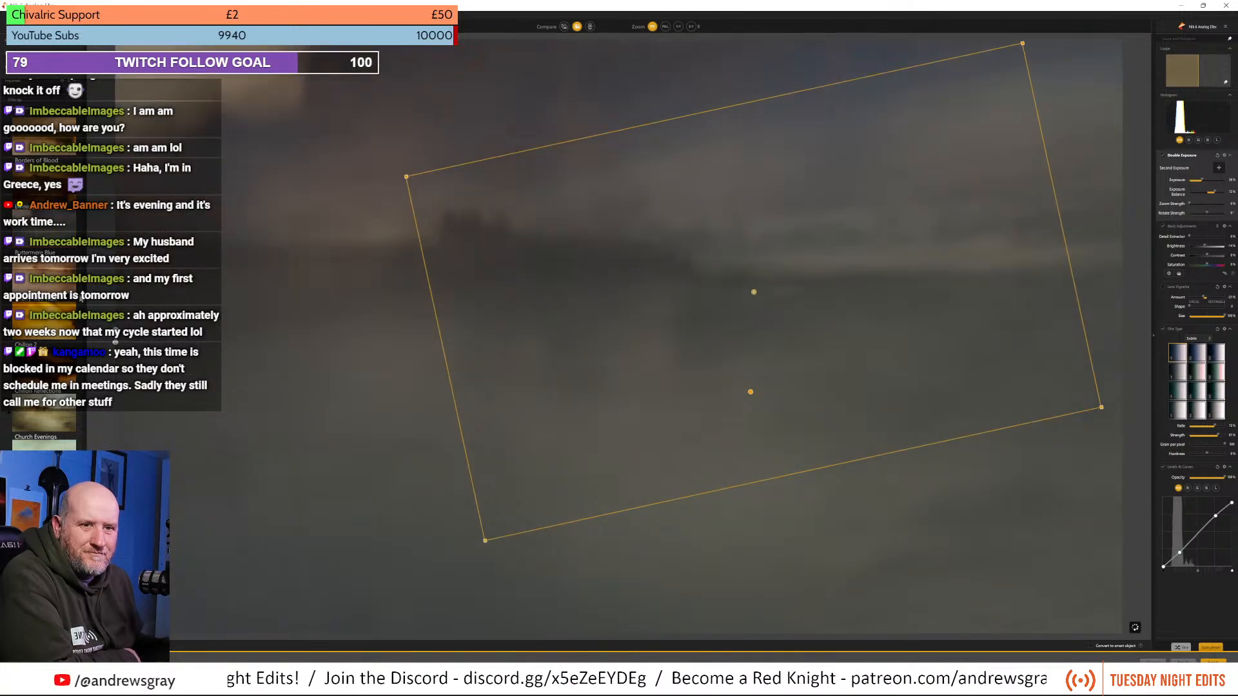
Try a warm brown imported preset from further down the list, then move and rotate its double exposure overlay around the castle.
{"action": "scroll", "coordinate": [52, 263], "scroll_direction": "down", "scroll_amount": 3}
{"action": "scroll", "coordinate": [43, 258], "scroll_direction": "down", "scroll_amount": 5}
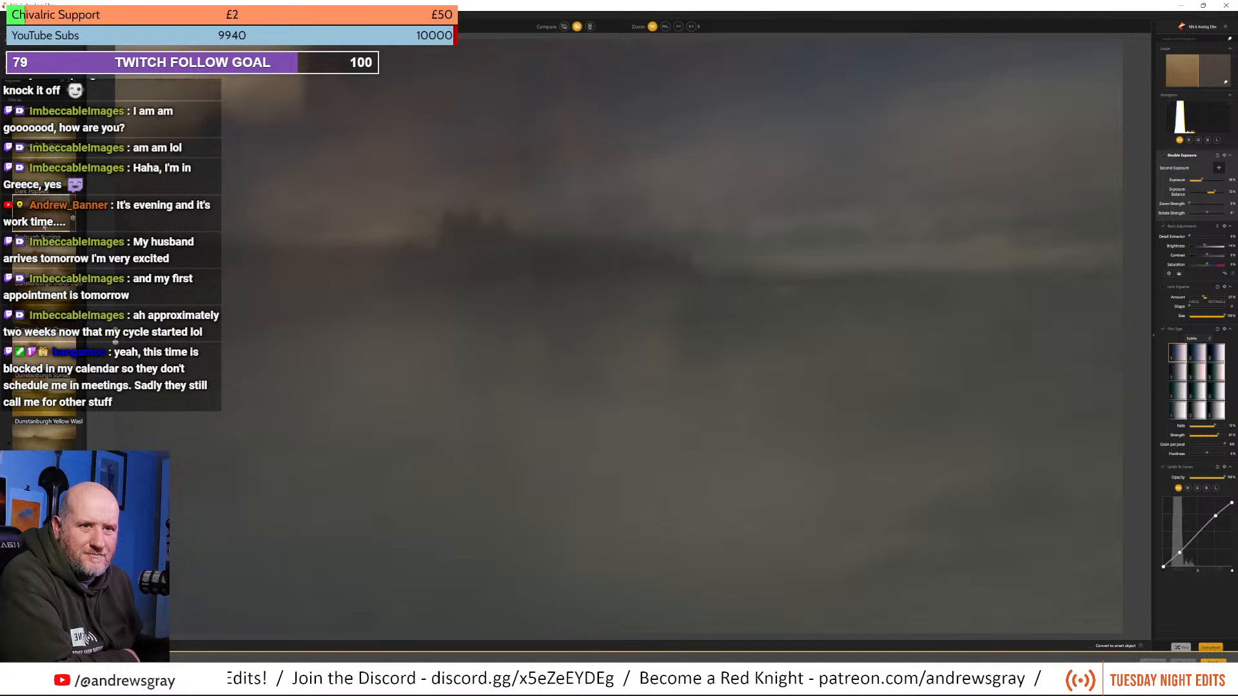
{"action": "left_click", "coordinate": [44, 227]}
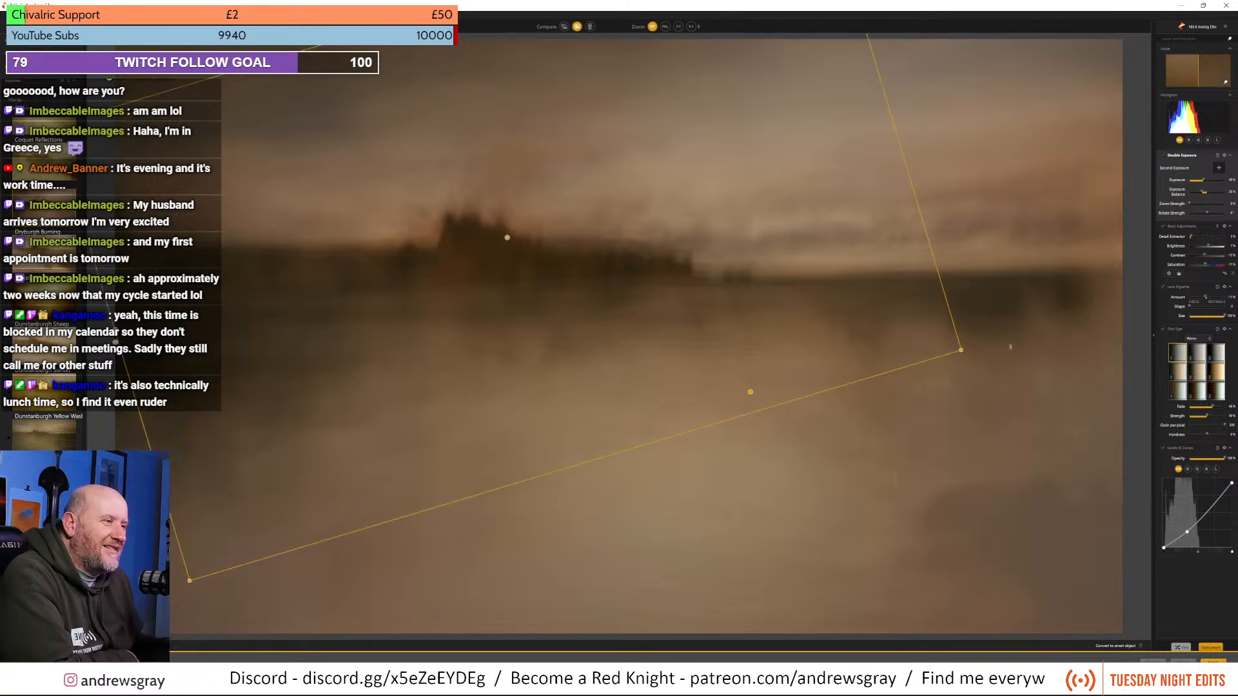
{"action": "left_click_drag", "start_coordinate": [513, 244], "coordinate": [297, 128]}
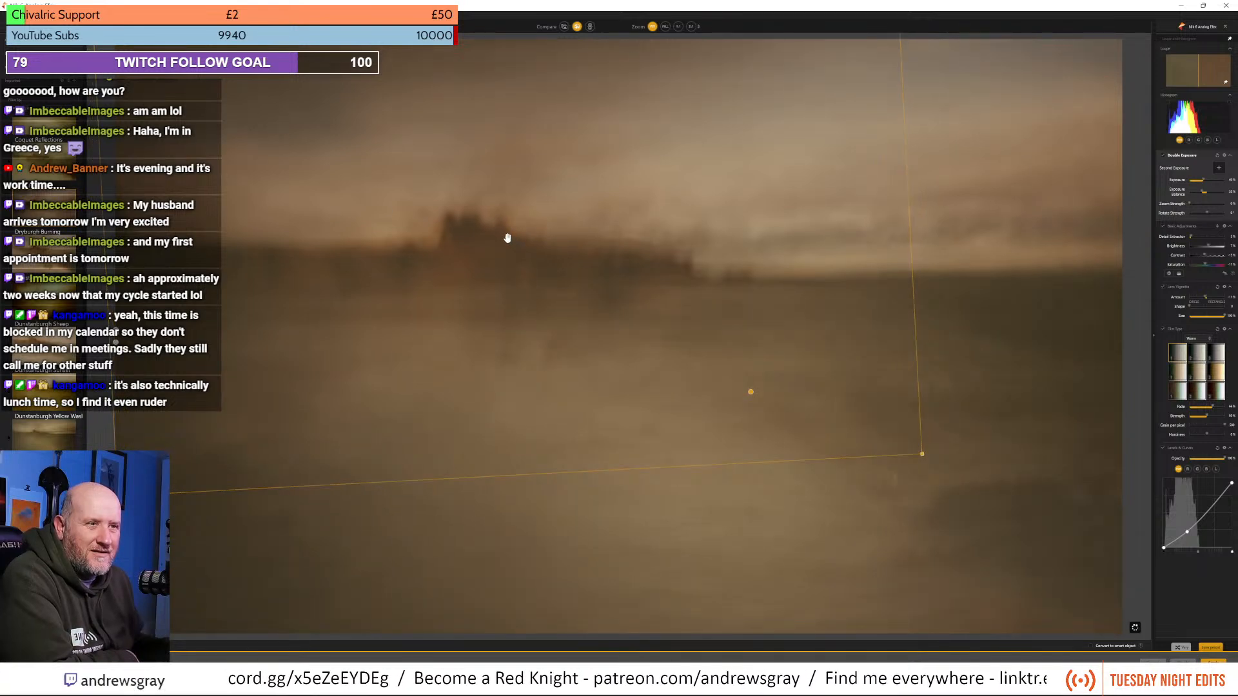
{"action": "left_click_drag", "start_coordinate": [506, 238], "coordinate": [779, 444]}
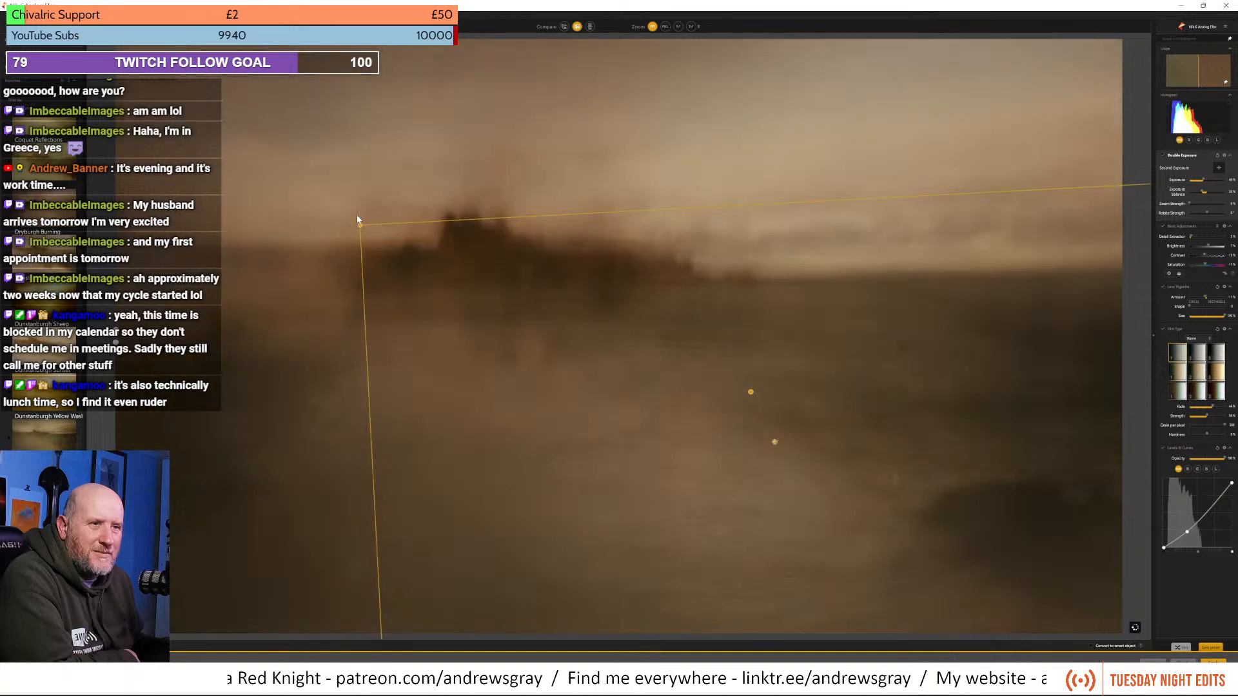
{"action": "left_click_drag", "start_coordinate": [360, 225], "coordinate": [937, 553]}
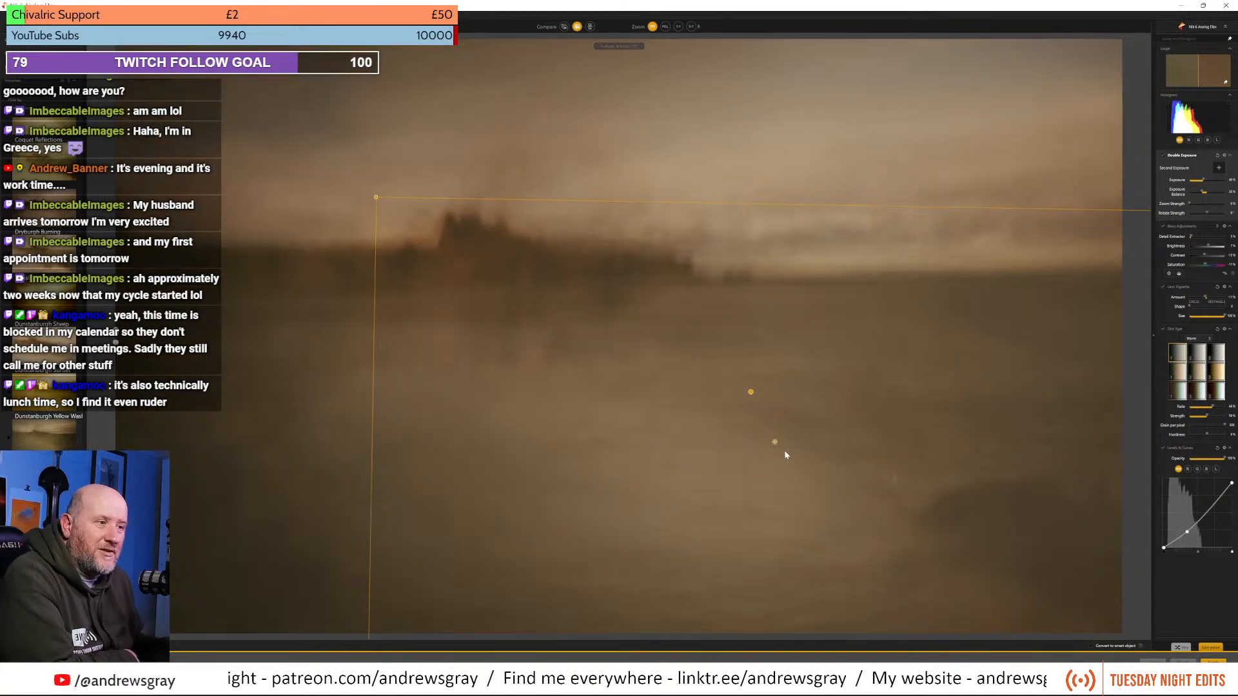
{"action": "left_click_drag", "start_coordinate": [775, 442], "coordinate": [657, 304]}
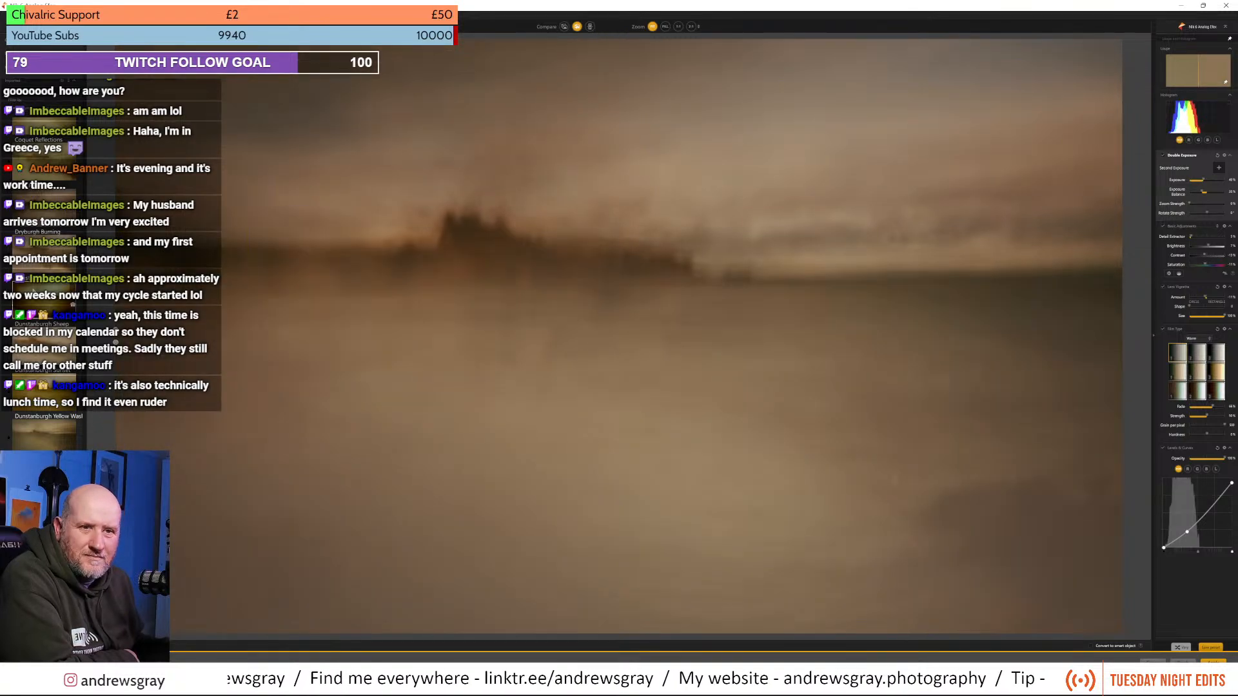
Apply the Gertrudes Moody Sunset preset, straighten its double exposure overlay and move it over the land left of the castle.
{"action": "scroll", "coordinate": [36, 271], "scroll_direction": "down", "scroll_amount": 2}
{"action": "scroll", "coordinate": [36, 272], "scroll_direction": "down", "scroll_amount": 6}
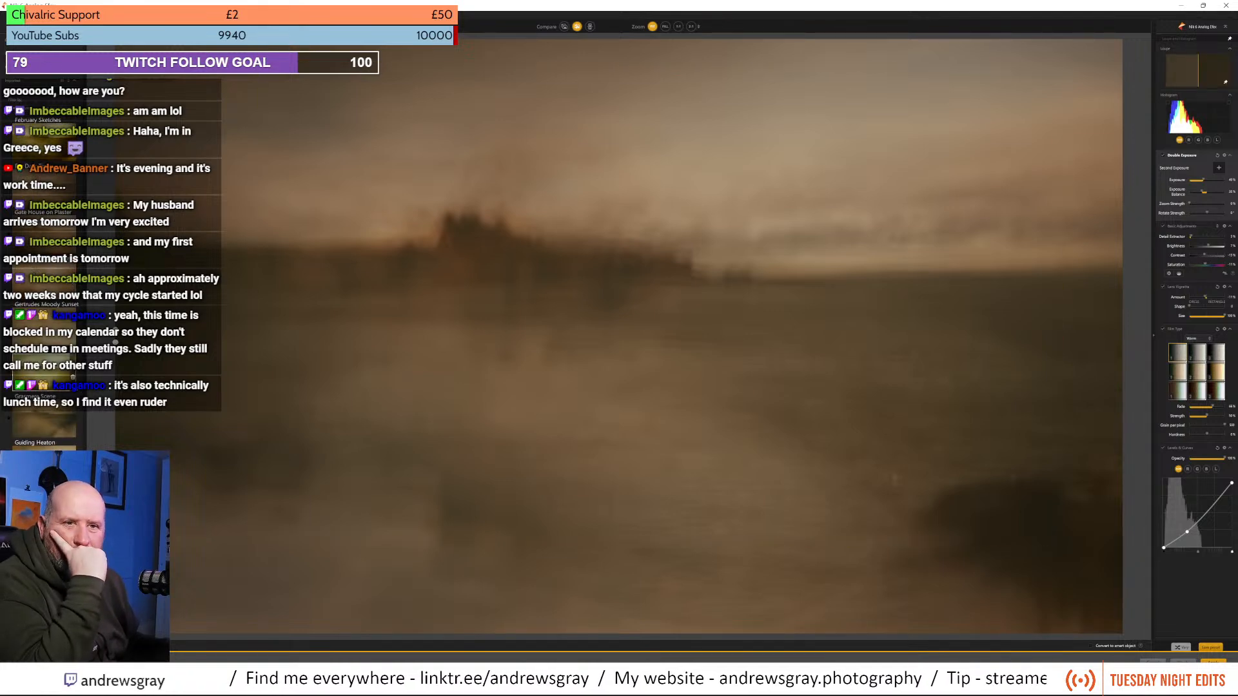
{"action": "left_click", "coordinate": [30, 303]}
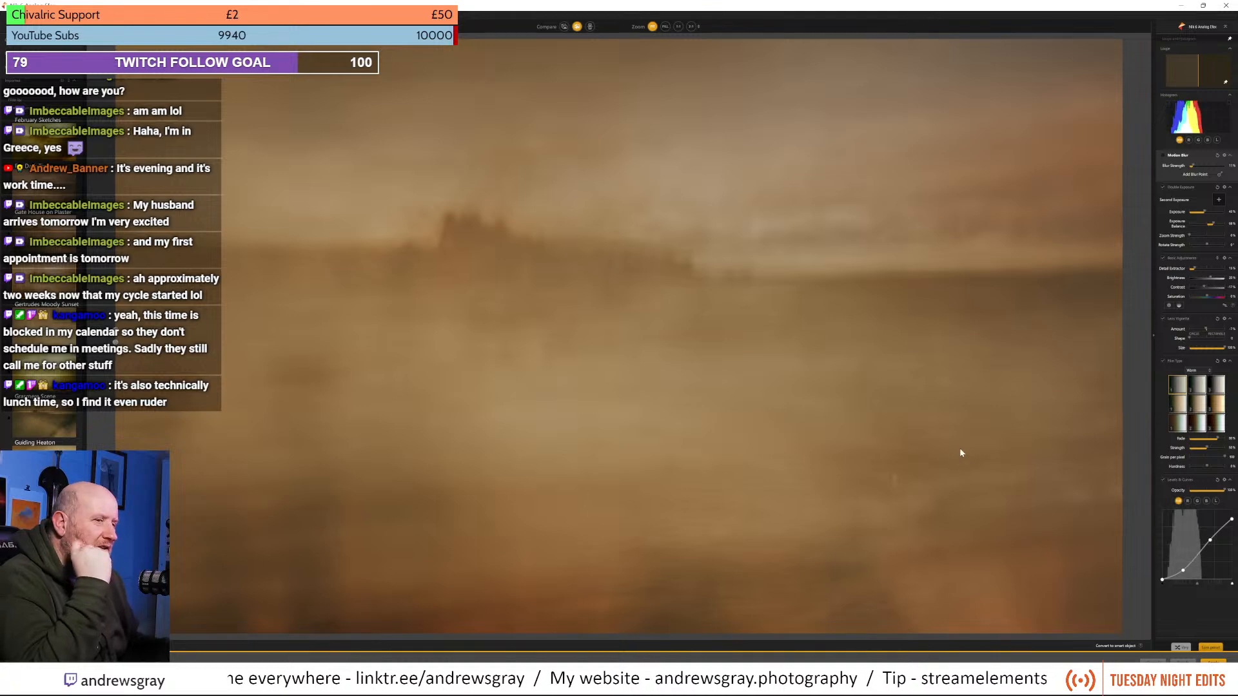
{"action": "left_click", "coordinate": [1192, 201]}
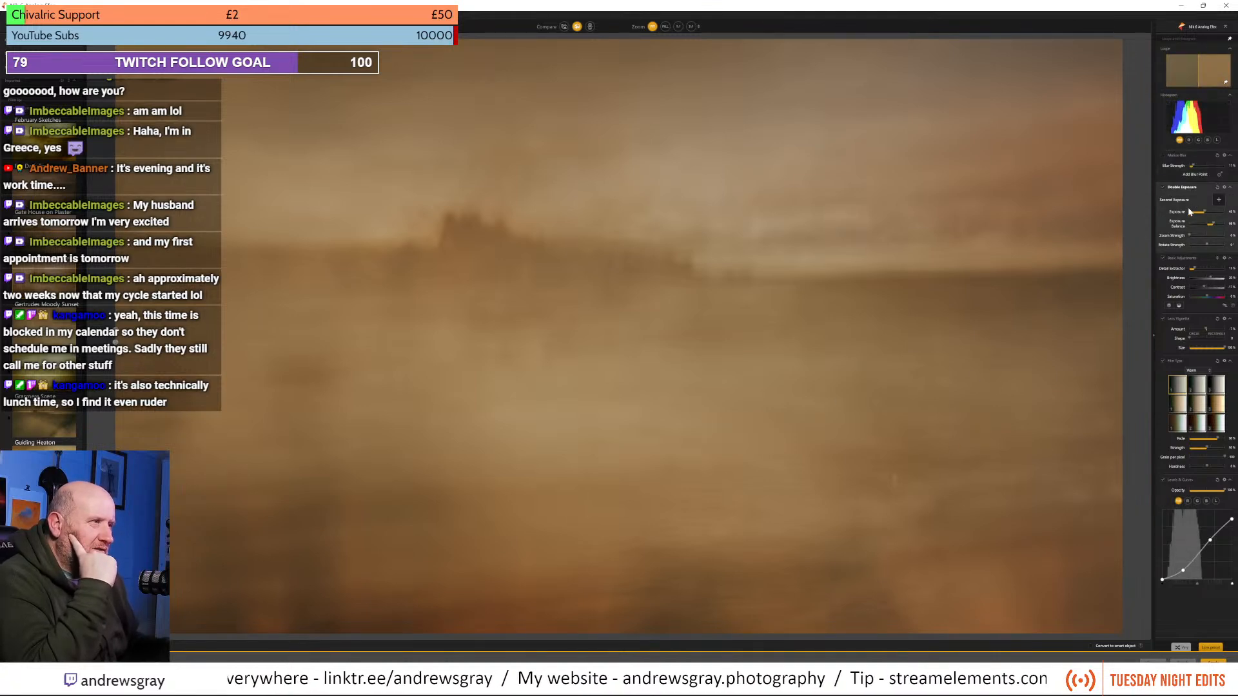
{"action": "left_click_drag", "start_coordinate": [325, 395], "coordinate": [1024, 224]}
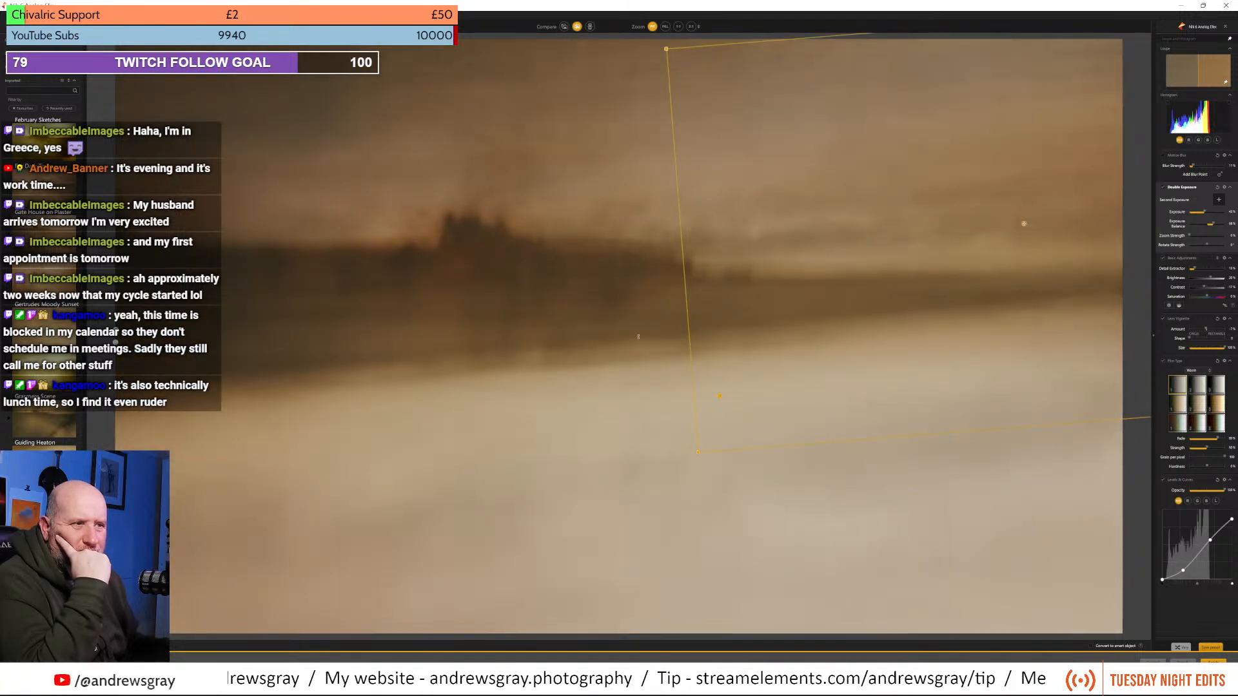
{"action": "left_click_drag", "start_coordinate": [629, 333], "coordinate": [630, 303]}
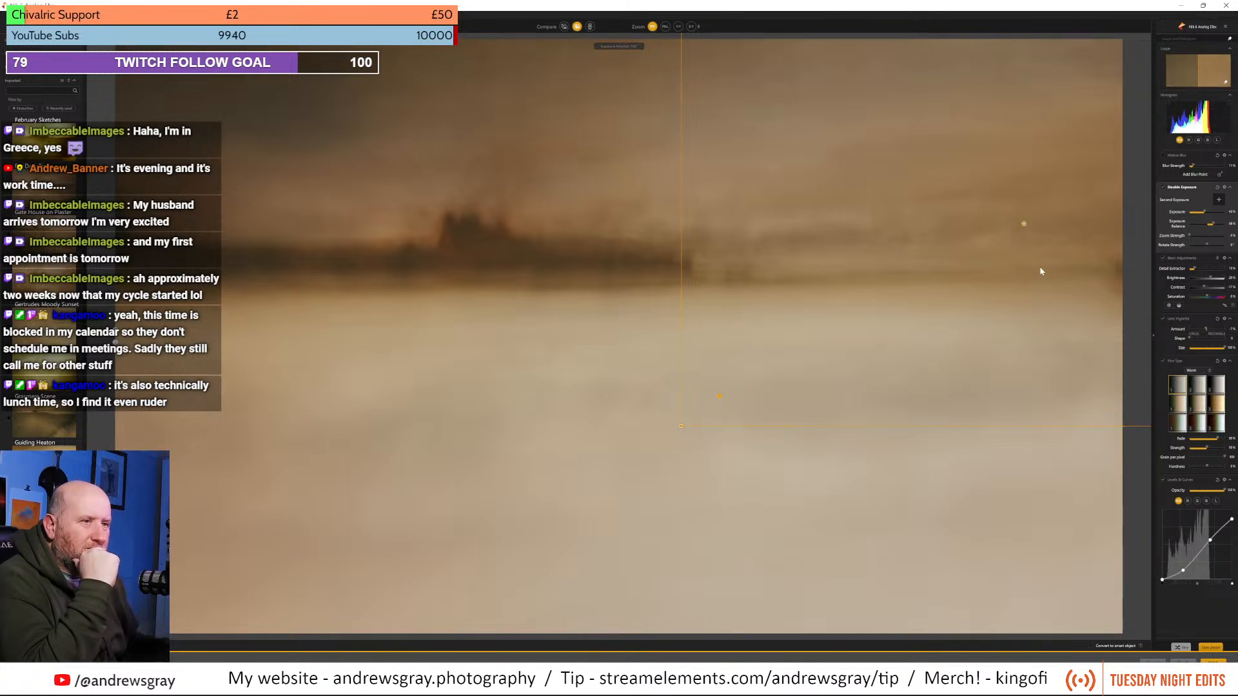
{"action": "left_click_drag", "start_coordinate": [1024, 225], "coordinate": [300, 199]}
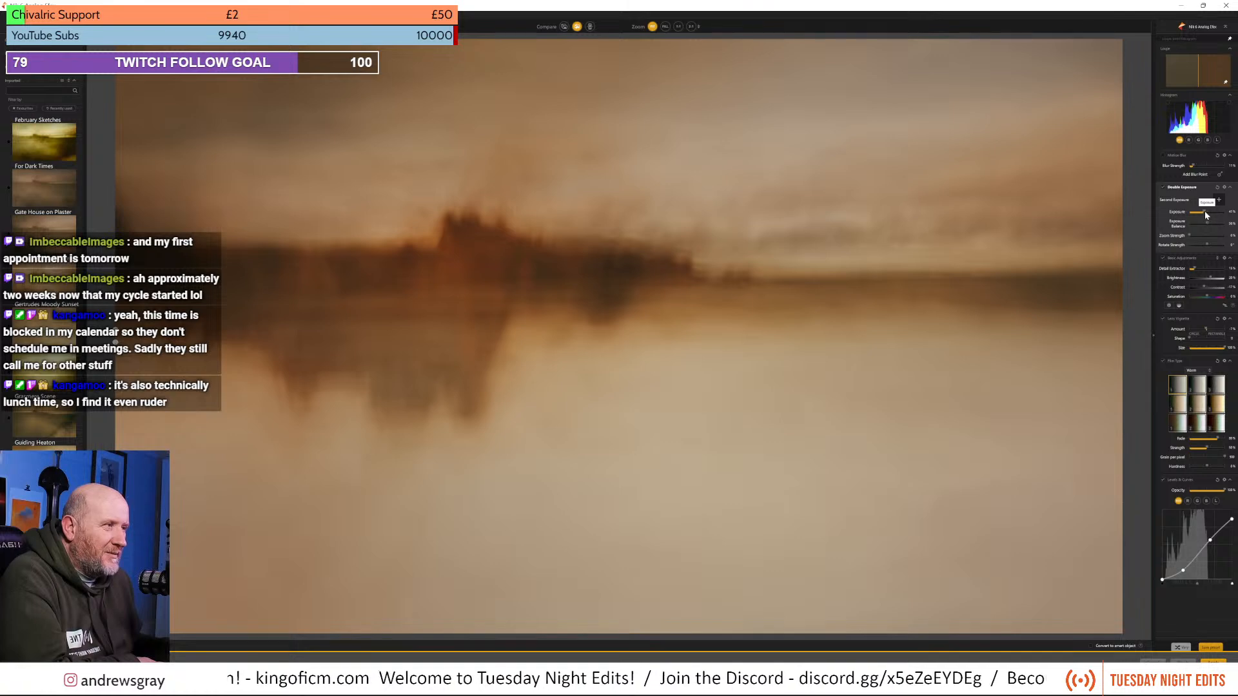
Fine-tune the Exposure strength of the double exposure, trying lighter and darker renderings.
{"action": "left_click_drag", "start_coordinate": [1208, 215], "coordinate": [1212, 216]}
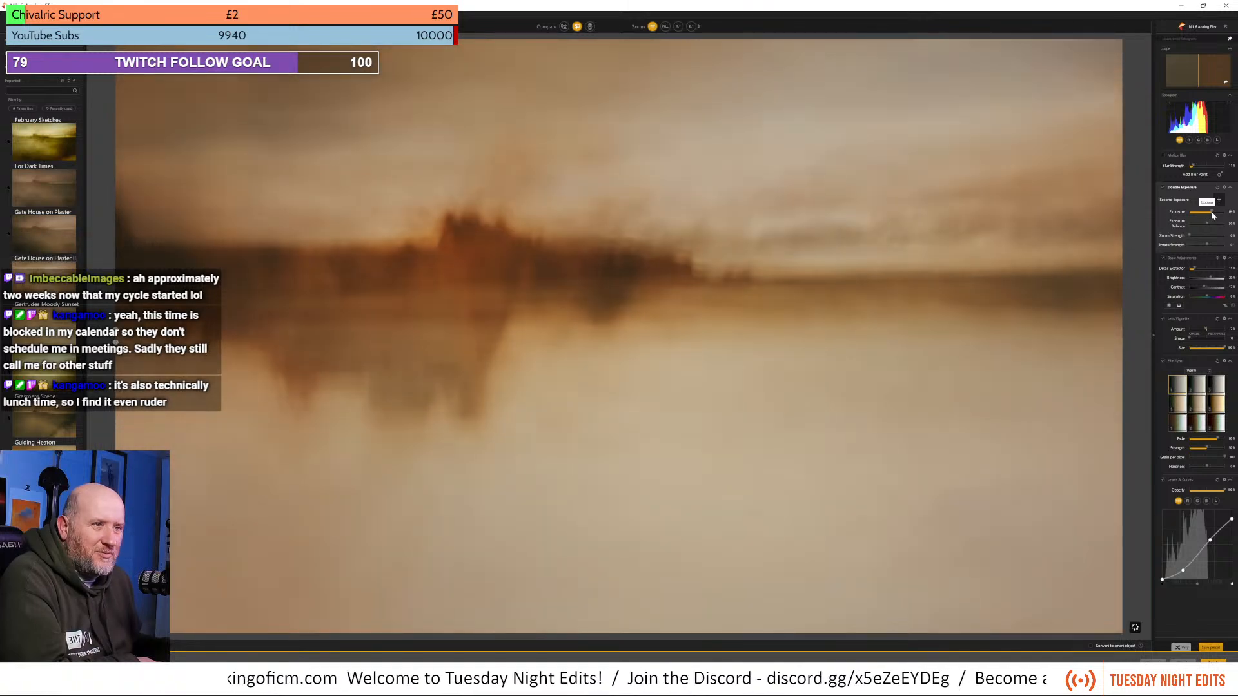
{"action": "left_click_drag", "start_coordinate": [1213, 215], "coordinate": [1200, 217]}
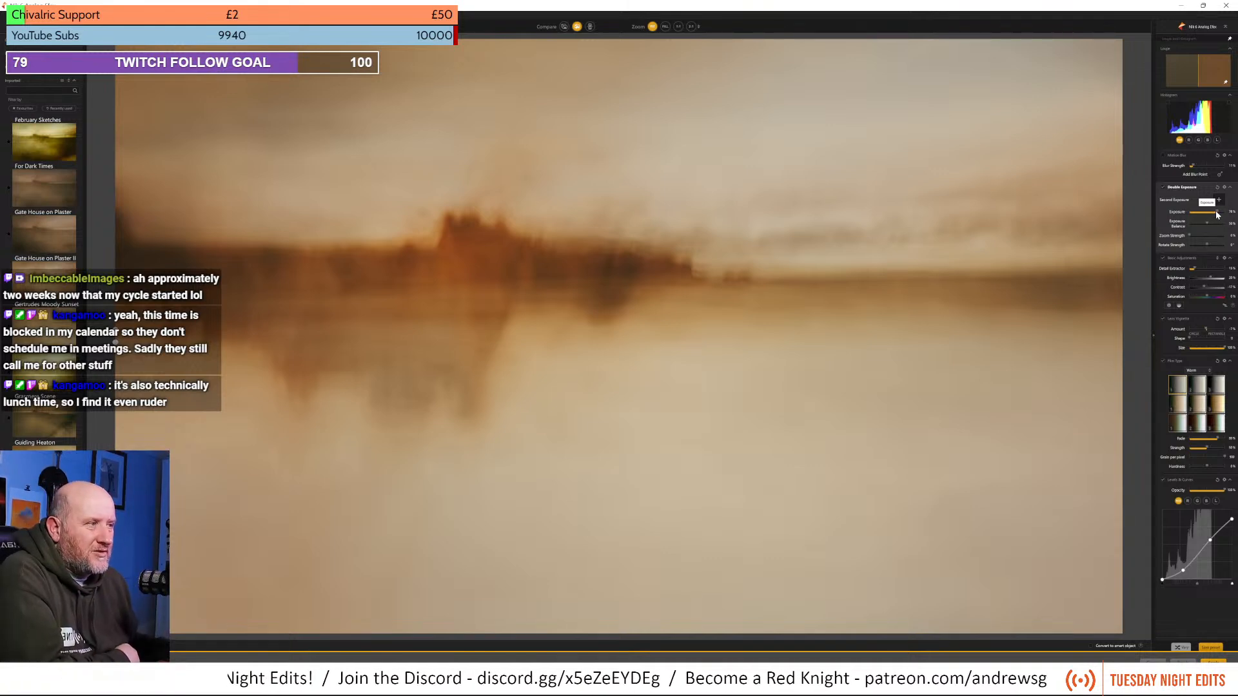
{"action": "left_click_drag", "start_coordinate": [1214, 215], "coordinate": [1216, 213]}
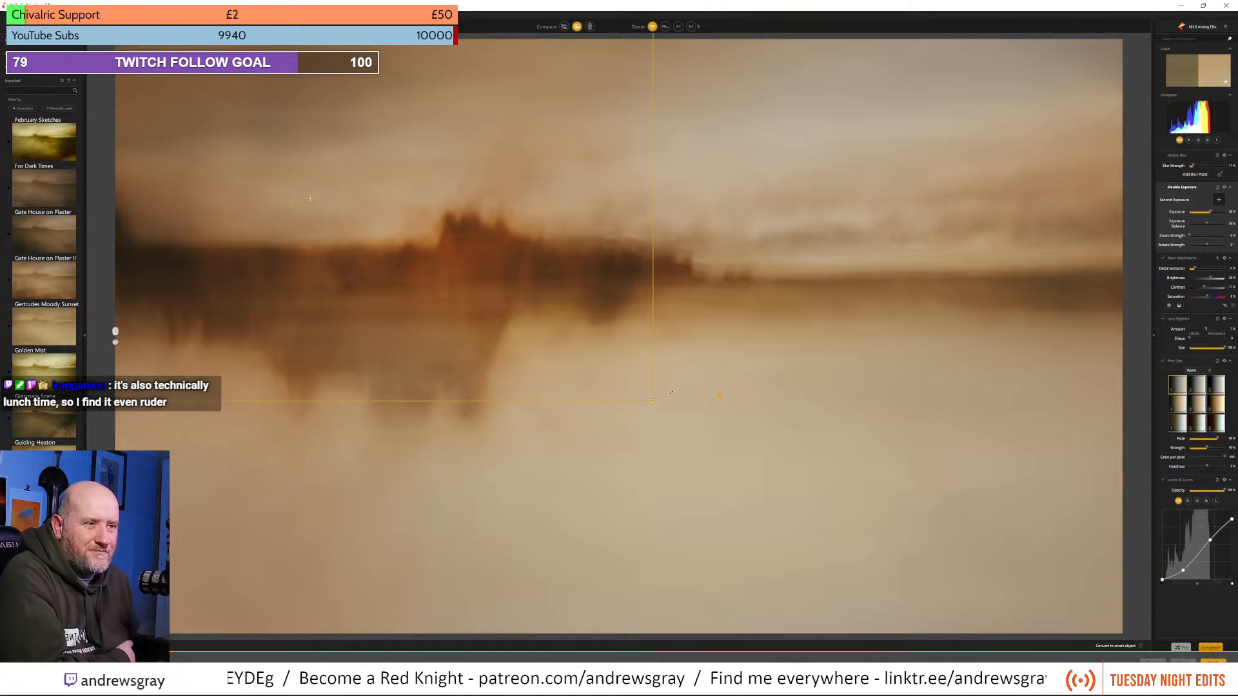
Resize the double exposure overlay and shift it so its dark headland reads as a reflection beneath the castle shore.
{"action": "left_click_drag", "start_coordinate": [653, 401], "coordinate": [755, 480]}
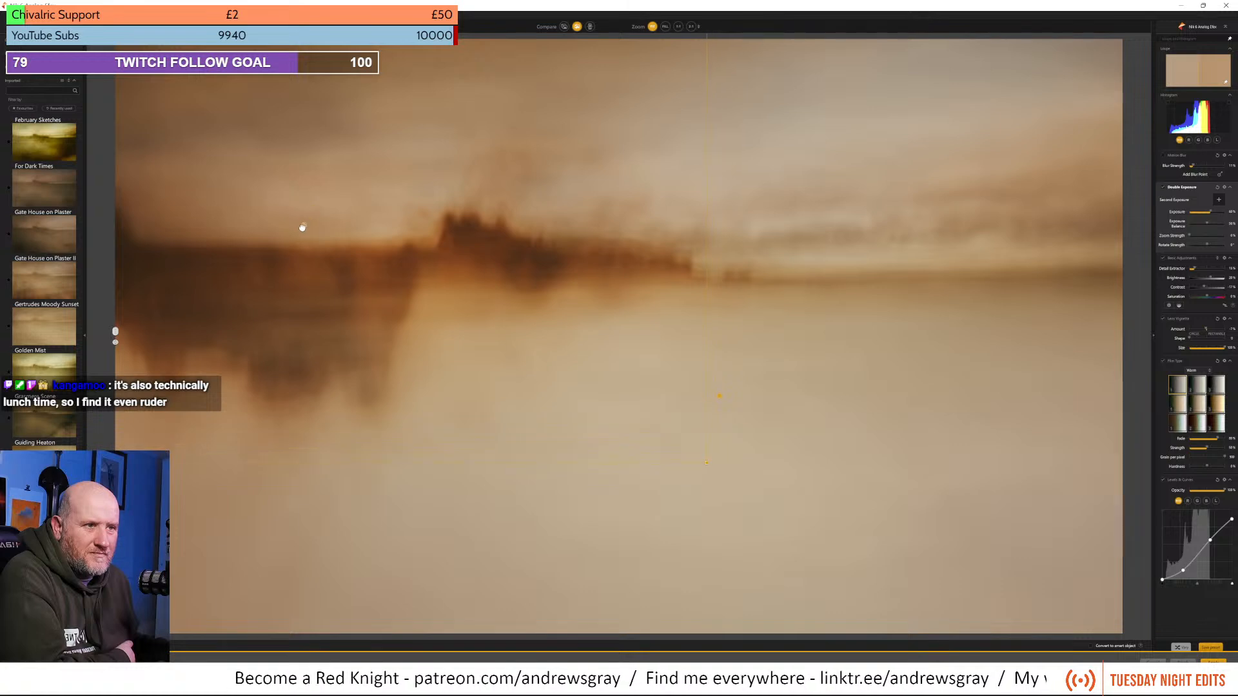
{"action": "left_click_drag", "start_coordinate": [303, 227], "coordinate": [283, 207]}
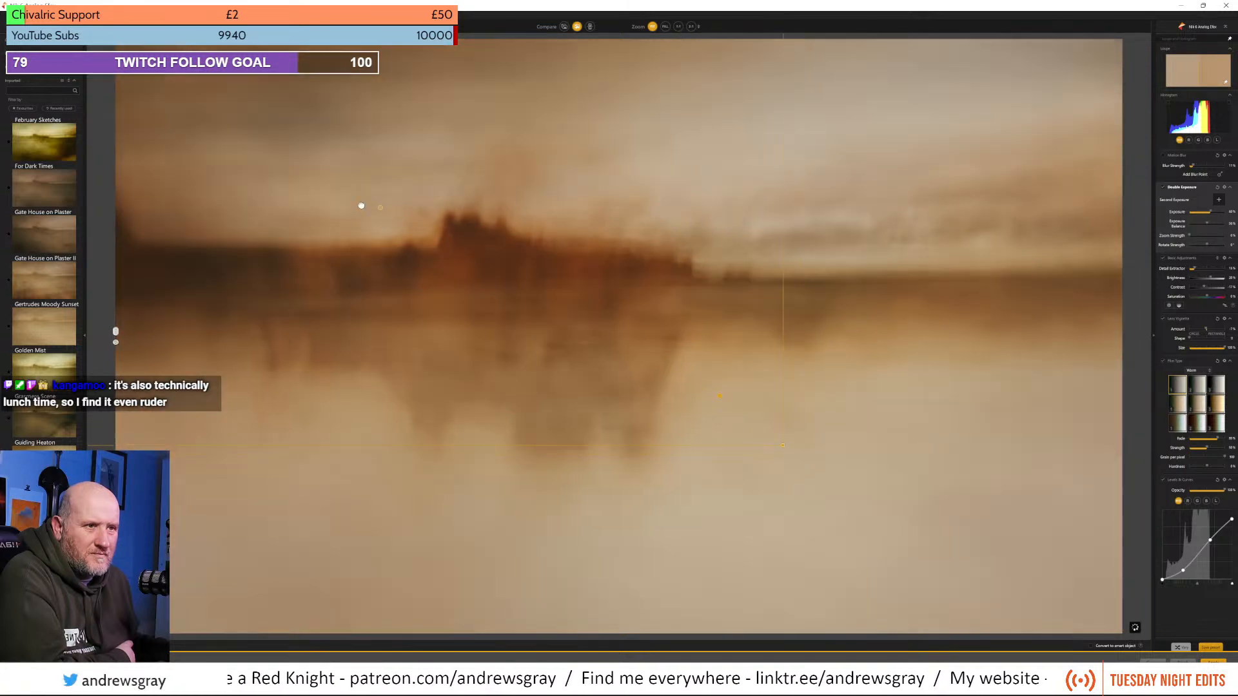
{"action": "left_click_drag", "start_coordinate": [361, 205], "coordinate": [345, 207]}
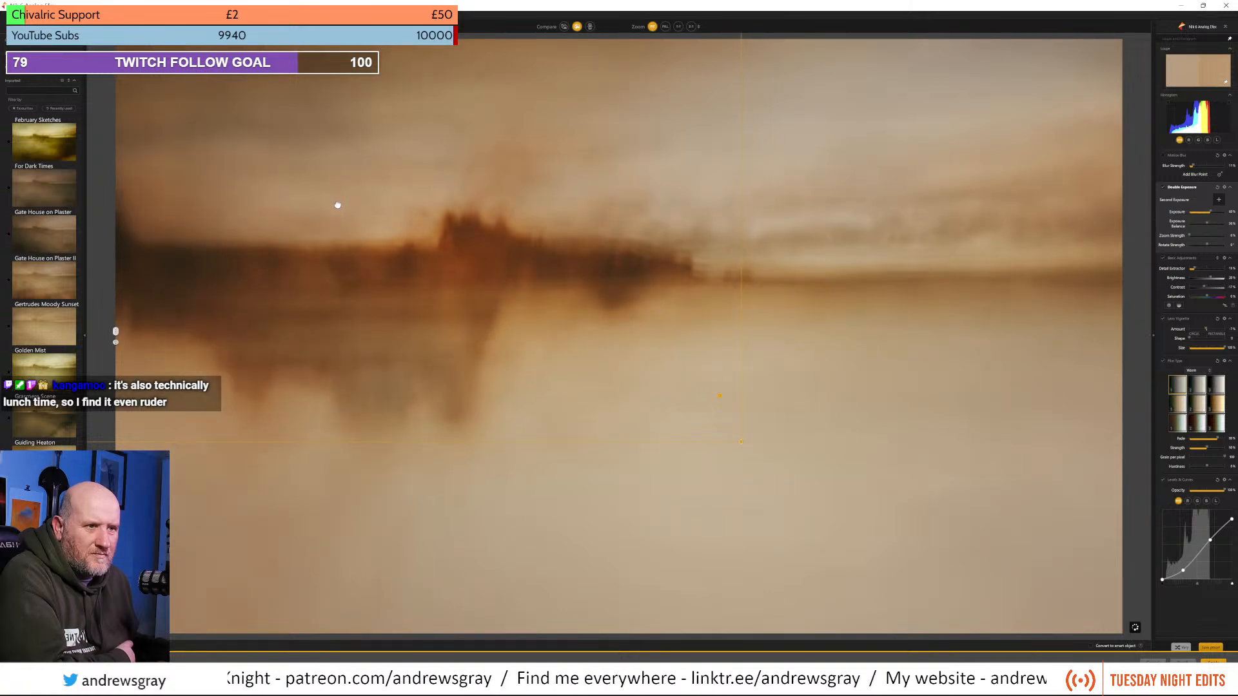
{"action": "left_click_drag", "start_coordinate": [339, 202], "coordinate": [340, 200]}
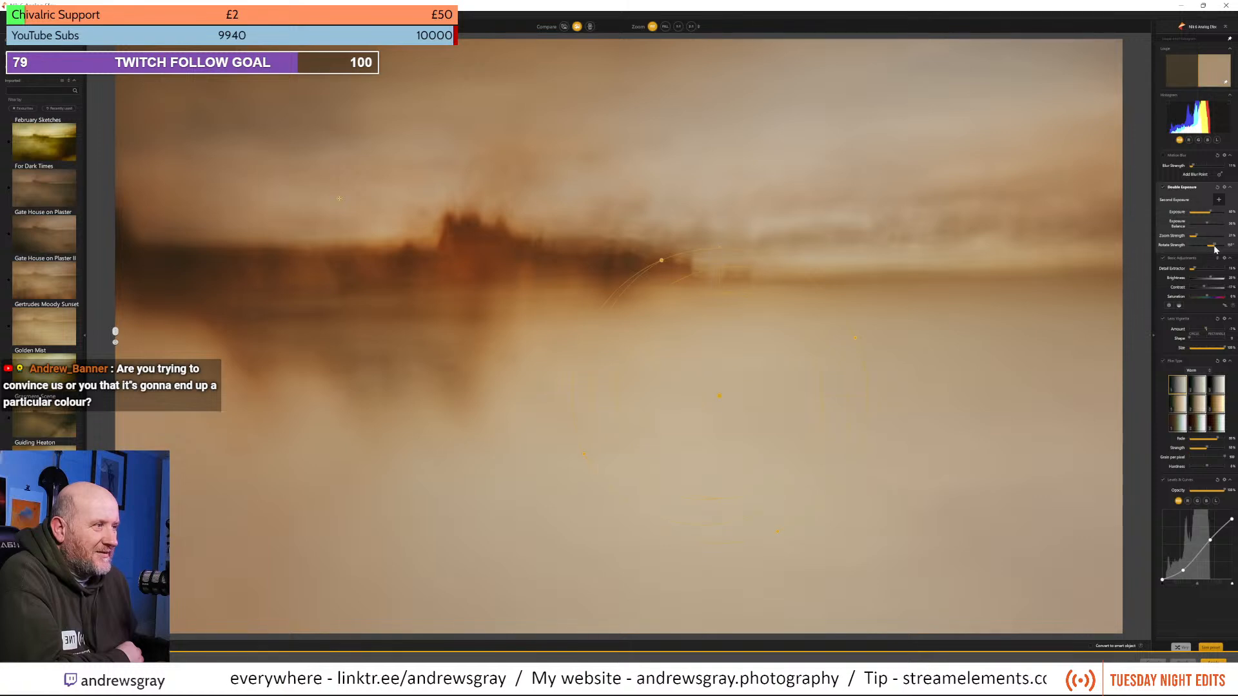
Add zoom and rotate strength to the double exposure and move the blur's centre to the water in the lower left.
{"action": "left_click_drag", "start_coordinate": [742, 437], "coordinate": [743, 436]}
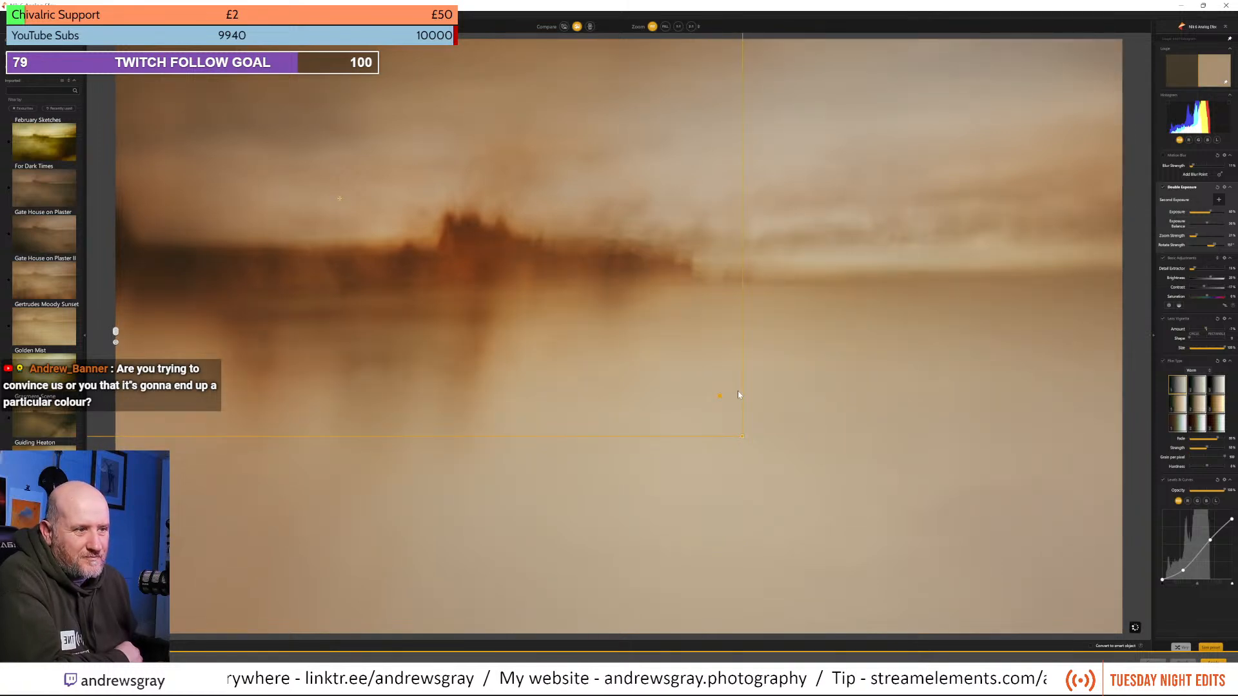
{"action": "left_click_drag", "start_coordinate": [746, 387], "coordinate": [929, 239]}
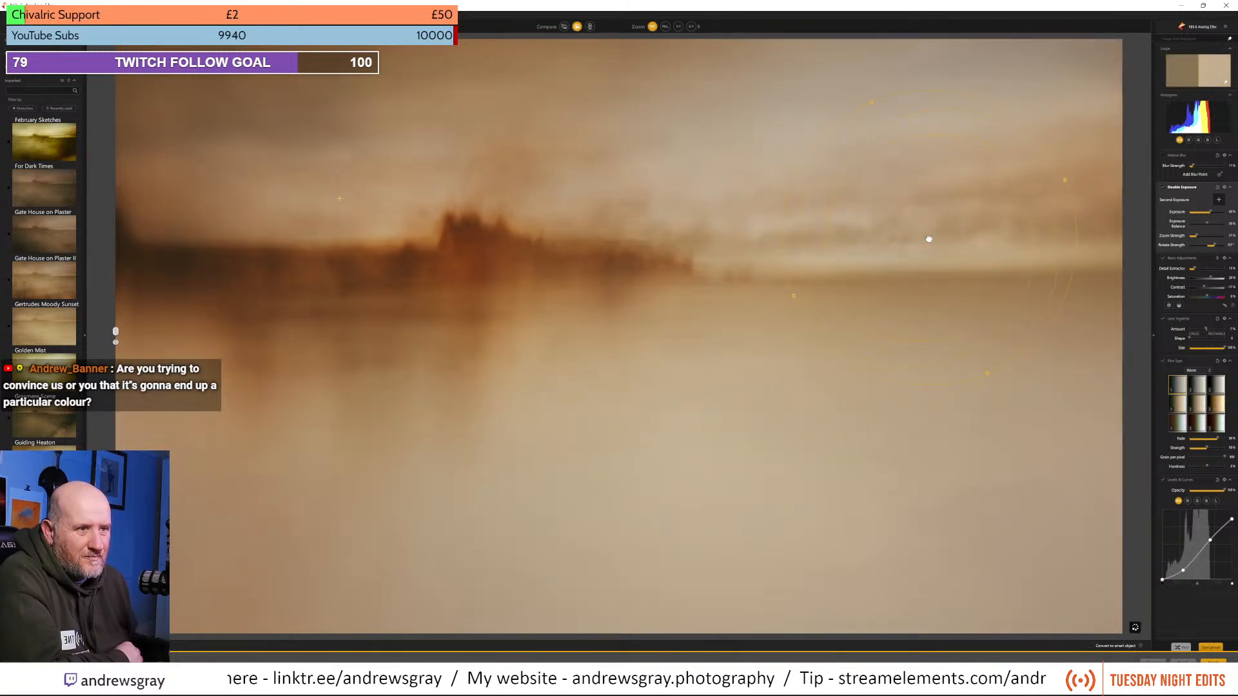
{"action": "left_click_drag", "start_coordinate": [452, 158], "coordinate": [146, 533]}
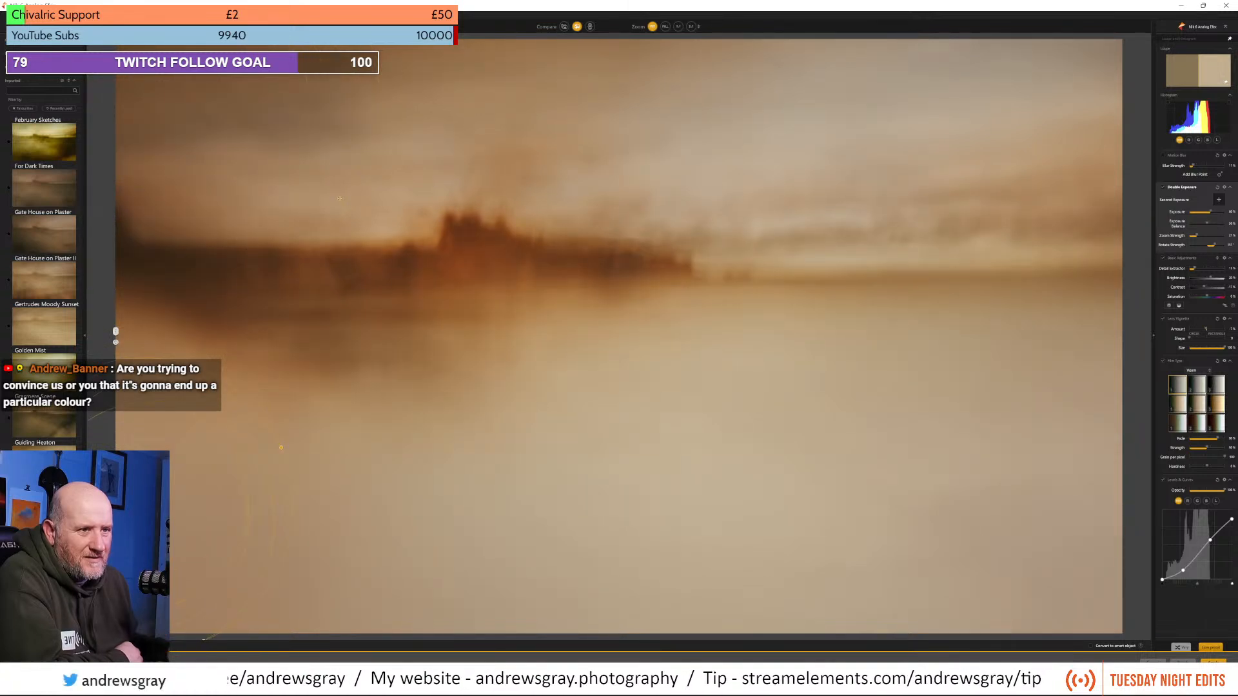
{"action": "left_click_drag", "start_coordinate": [154, 468], "coordinate": [156, 455]}
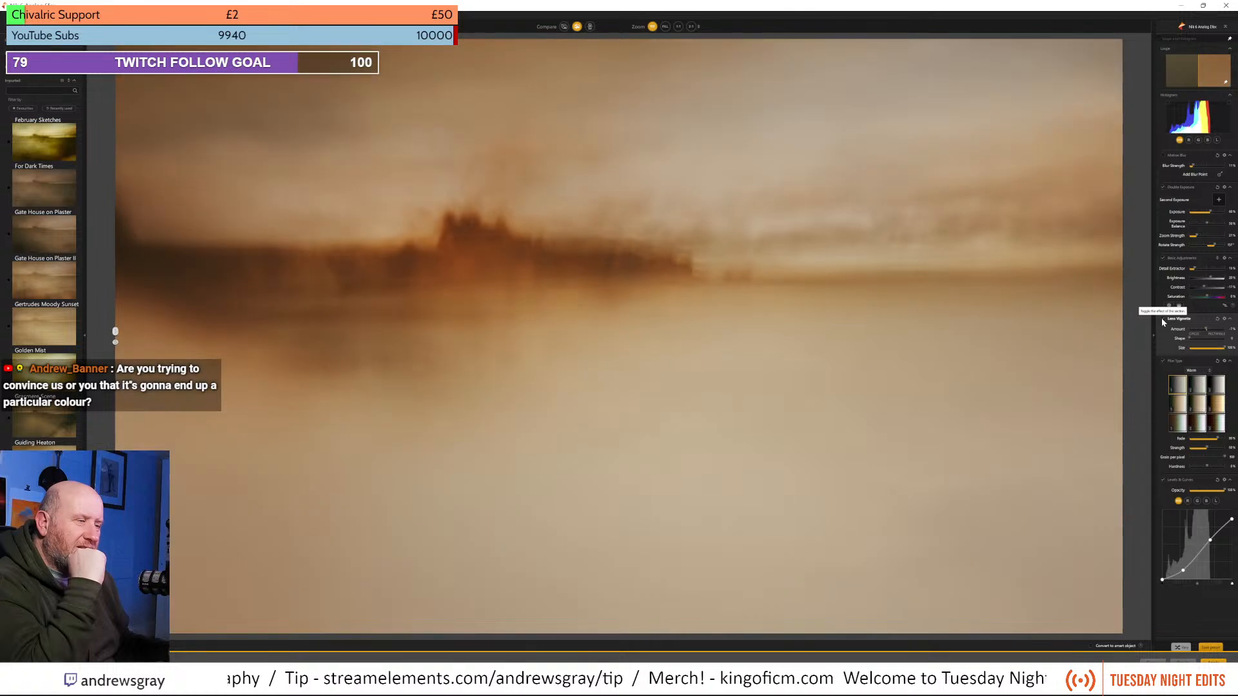
Switch off the lens vignette after the double exposure blur, and nudge the double exposure overlay slightly up and to the right.
{"action": "left_click", "coordinate": [1162, 318]}
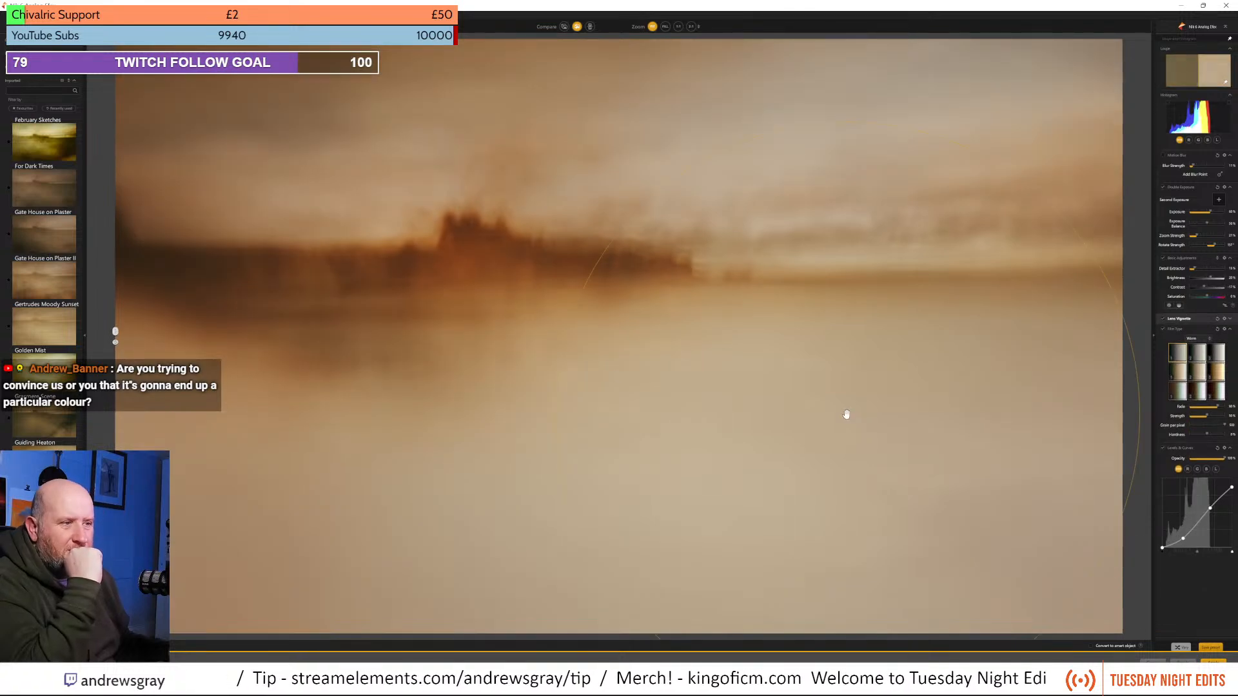
{"action": "left_click_drag", "start_coordinate": [846, 415], "coordinate": [502, 118]}
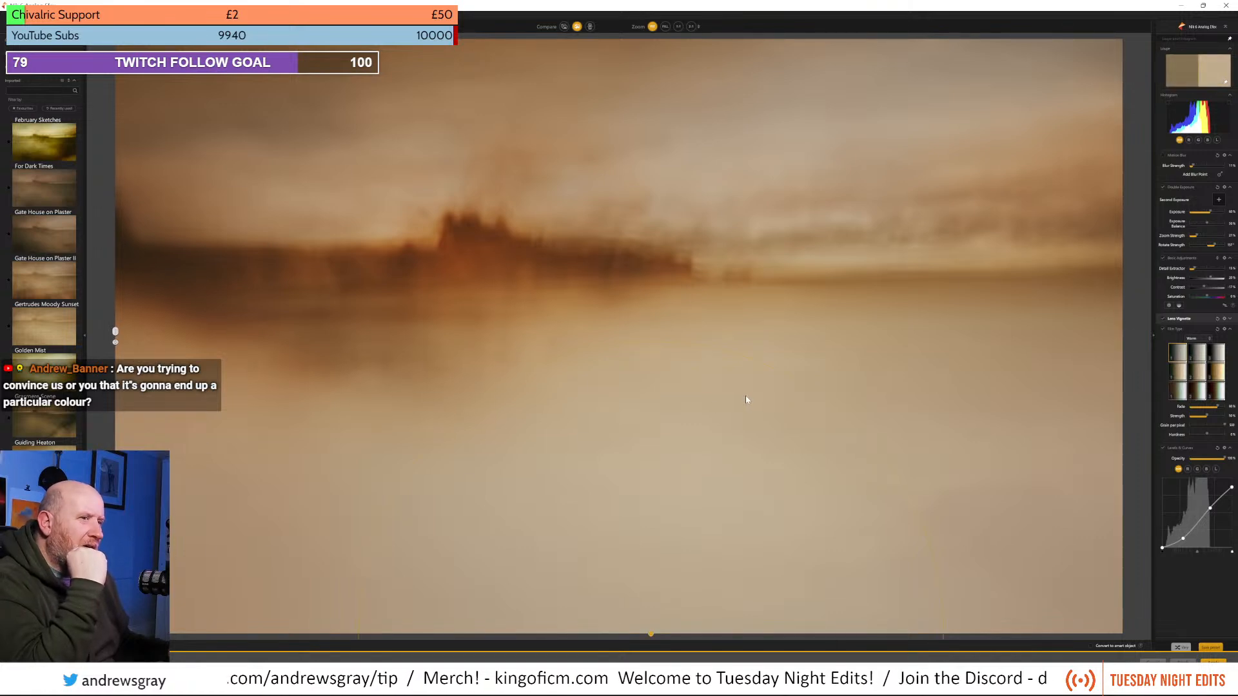
{"action": "left_click", "coordinate": [1190, 200]}
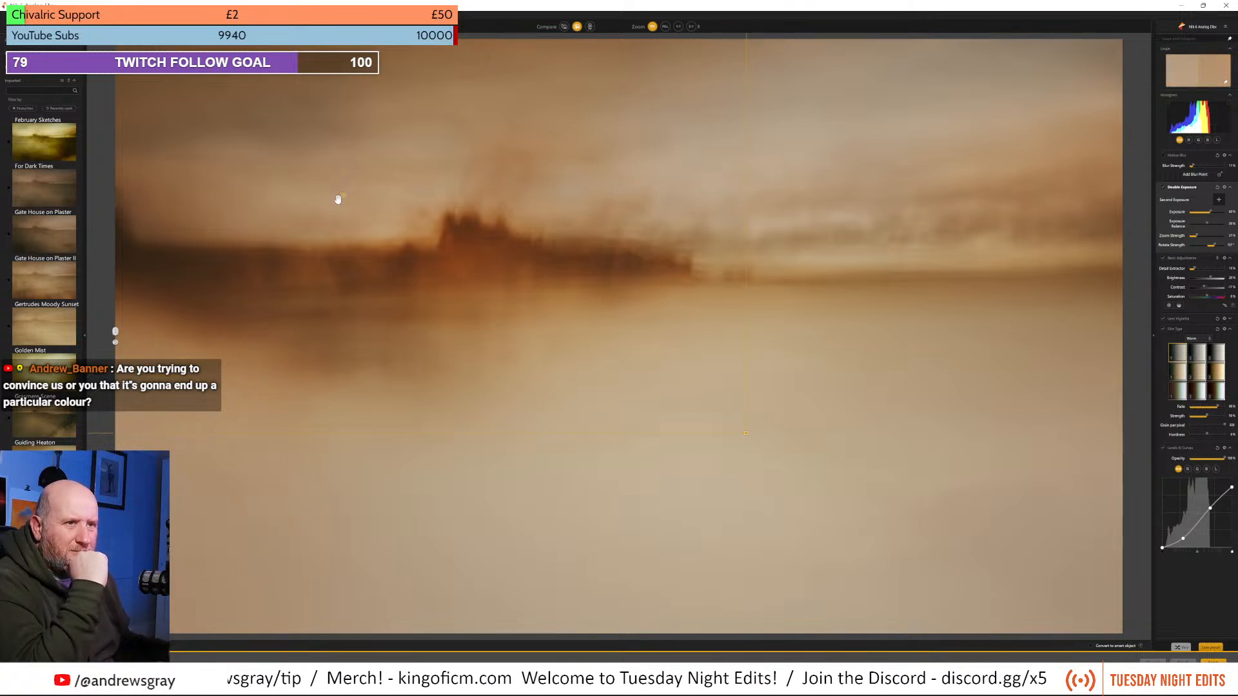
{"action": "left_click_drag", "start_coordinate": [338, 198], "coordinate": [343, 195]}
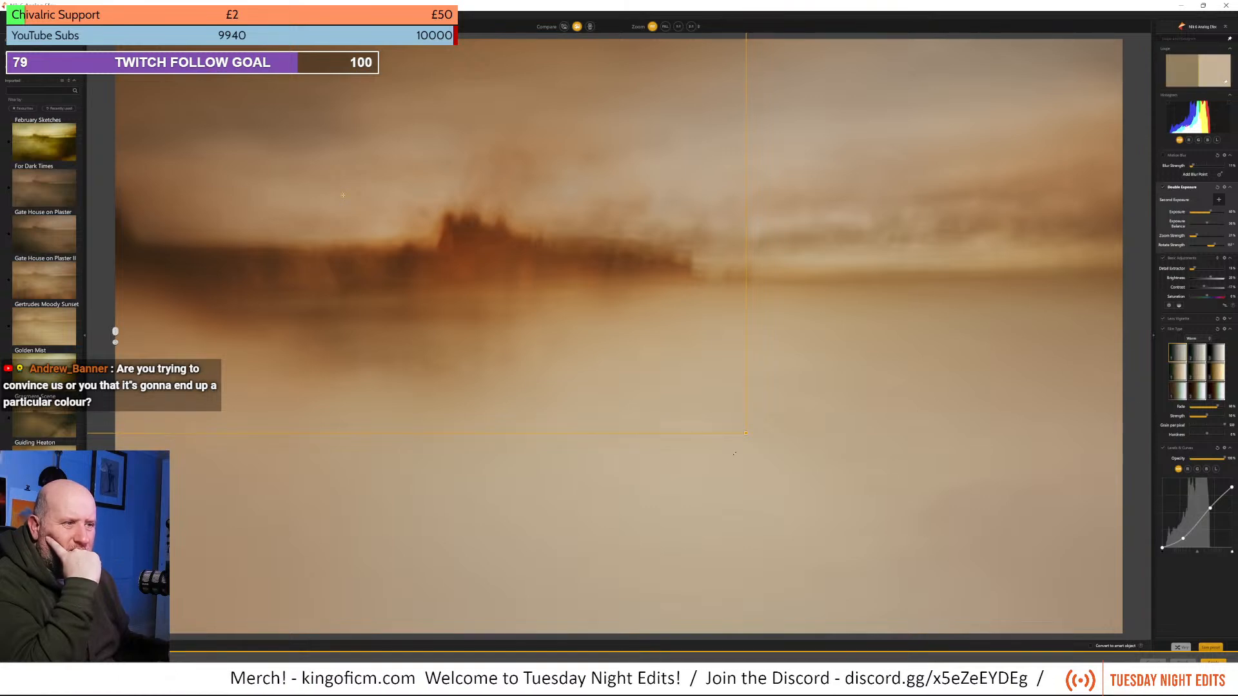
Rotate the double exposure overlay counterclockwise and reposition its centre just right of the castle near the horizon.
{"action": "left_click_drag", "start_coordinate": [745, 448], "coordinate": [763, 233]}
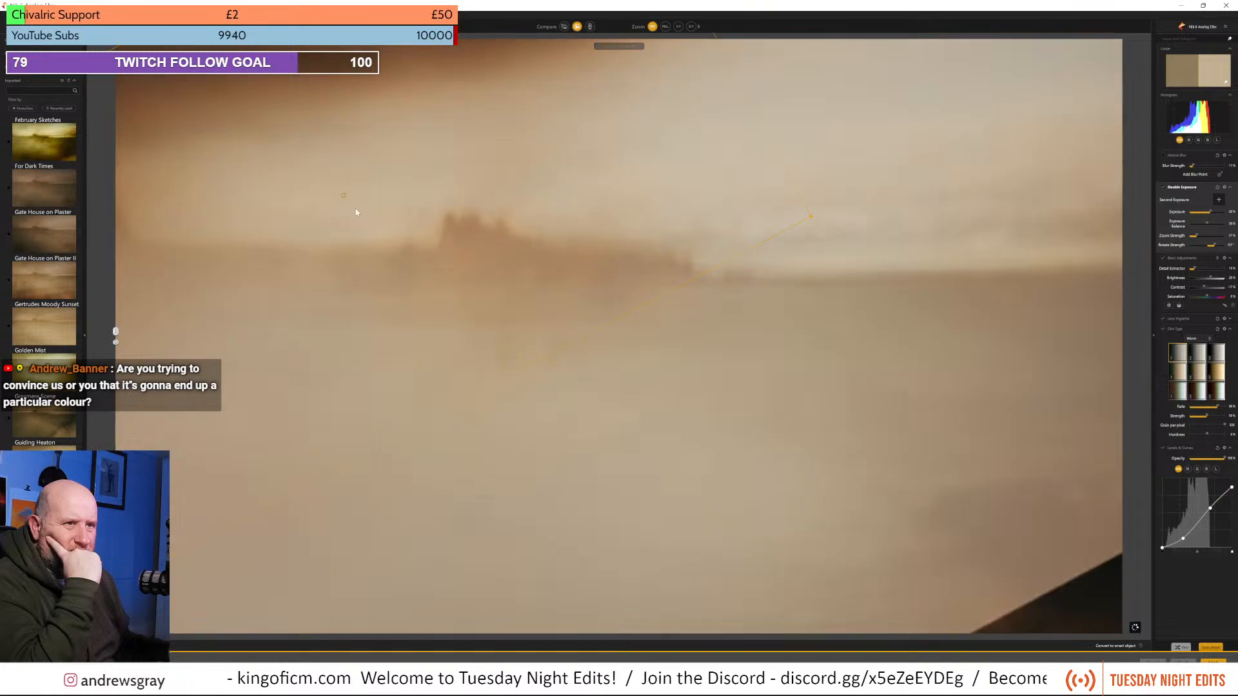
{"action": "left_click_drag", "start_coordinate": [340, 195], "coordinate": [589, 186]}
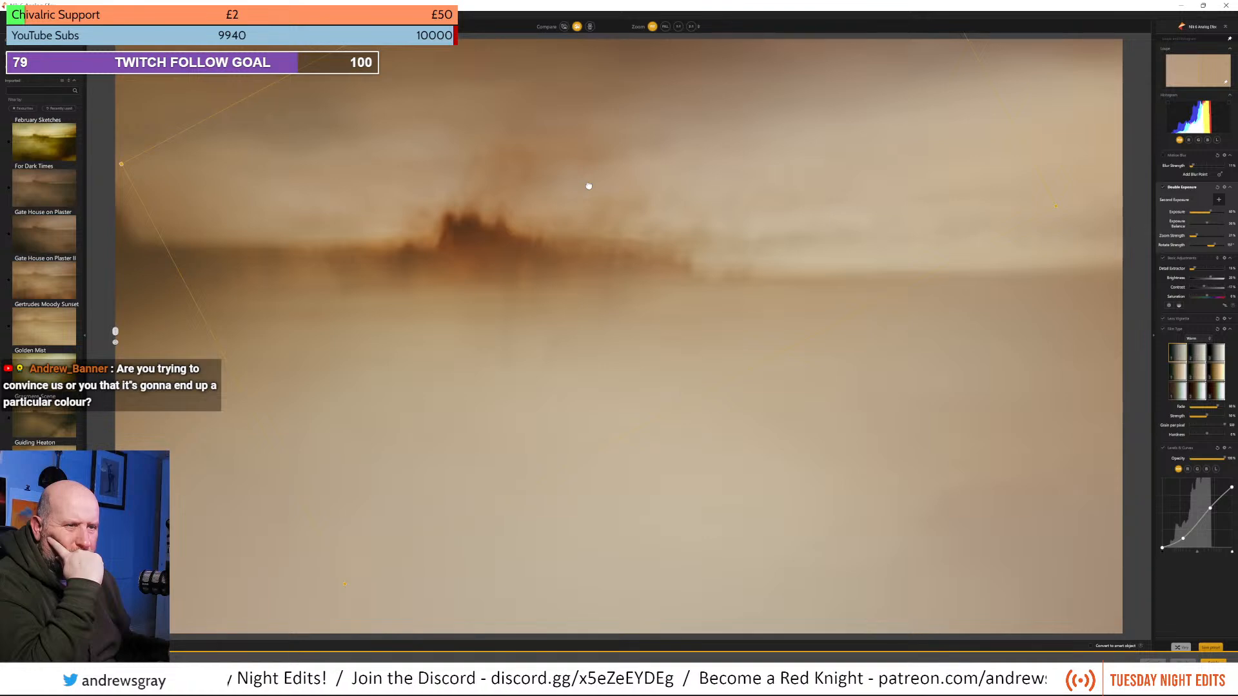
{"action": "mouse_move", "coordinate": [589, 186]}
{"action": "left_mouse_down"}
{"action": "mouse_move", "coordinate": [588, 174]}
{"action": "mouse_move", "coordinate": [589, 202]}
{"action": "left_mouse_up"}
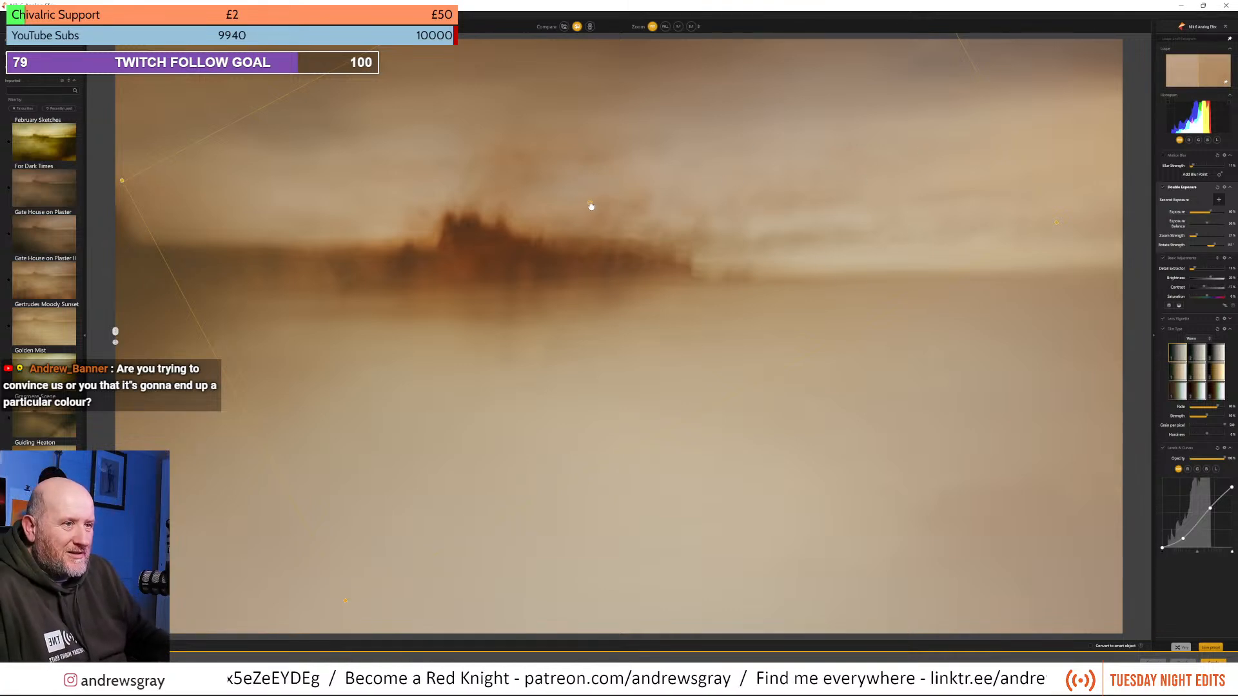
{"action": "left_click_drag", "start_coordinate": [591, 206], "coordinate": [598, 222]}
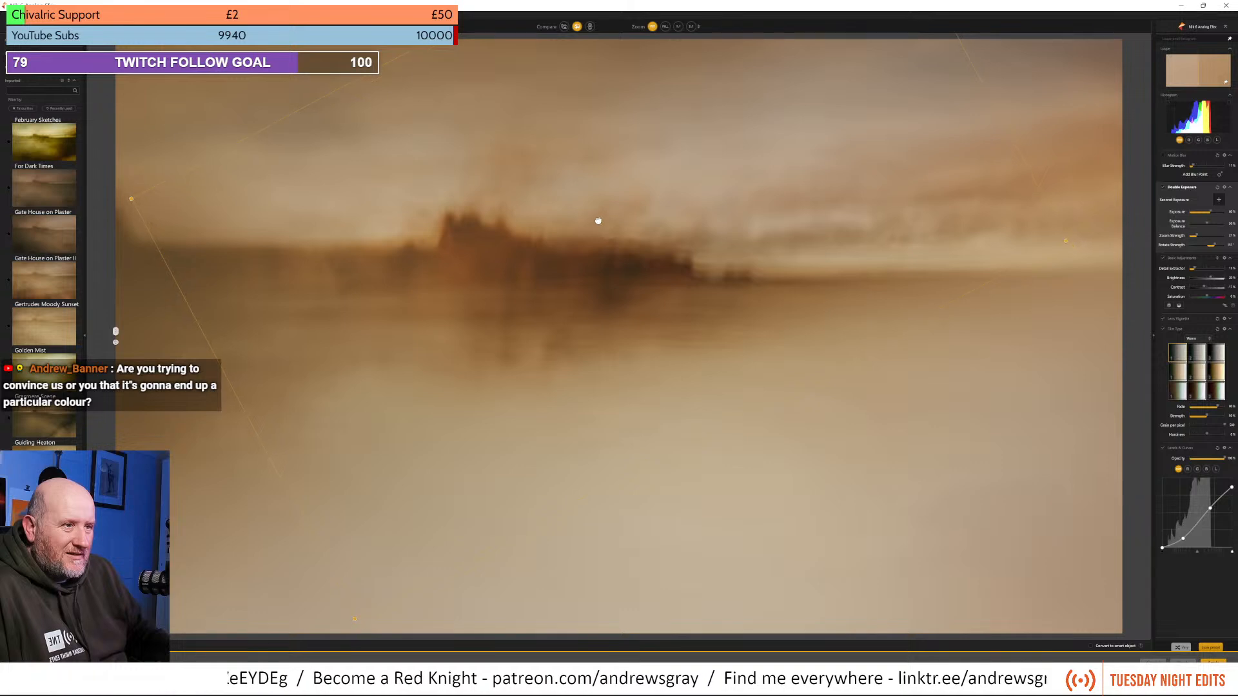
Move the double exposure overlay's centre onto the castle's right side, just above the horizon, and nudge the basic brightness.
{"action": "left_click_drag", "start_coordinate": [598, 222], "coordinate": [589, 213]}
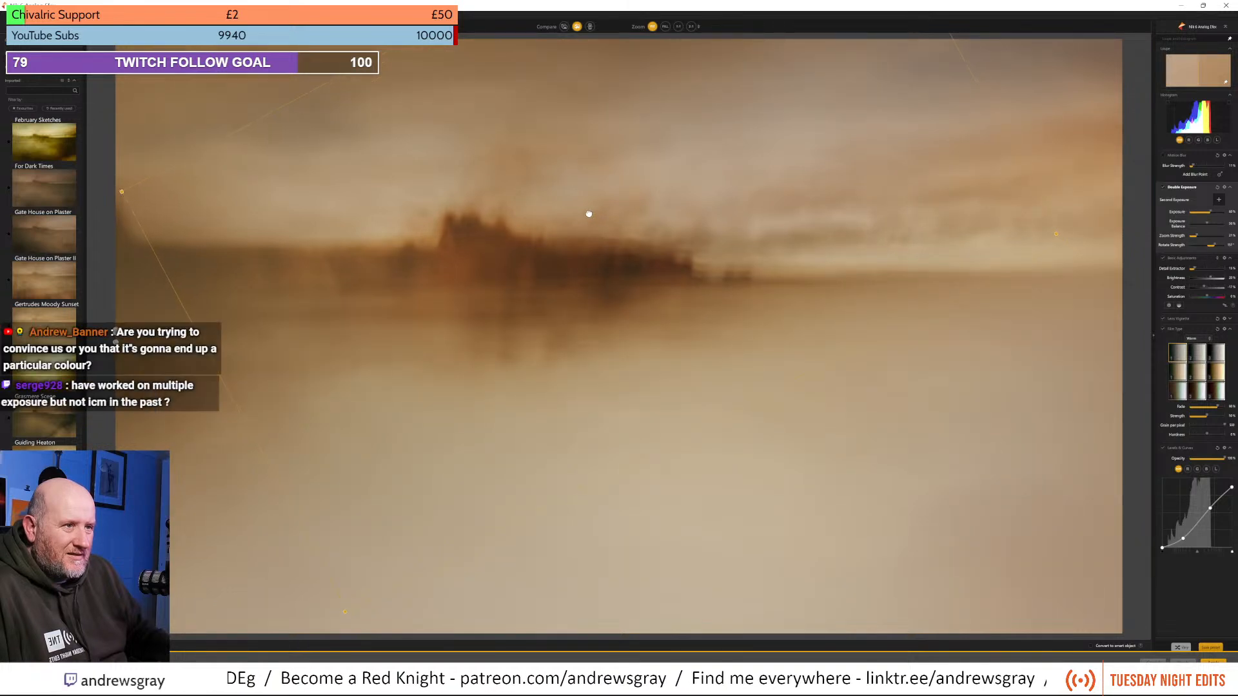
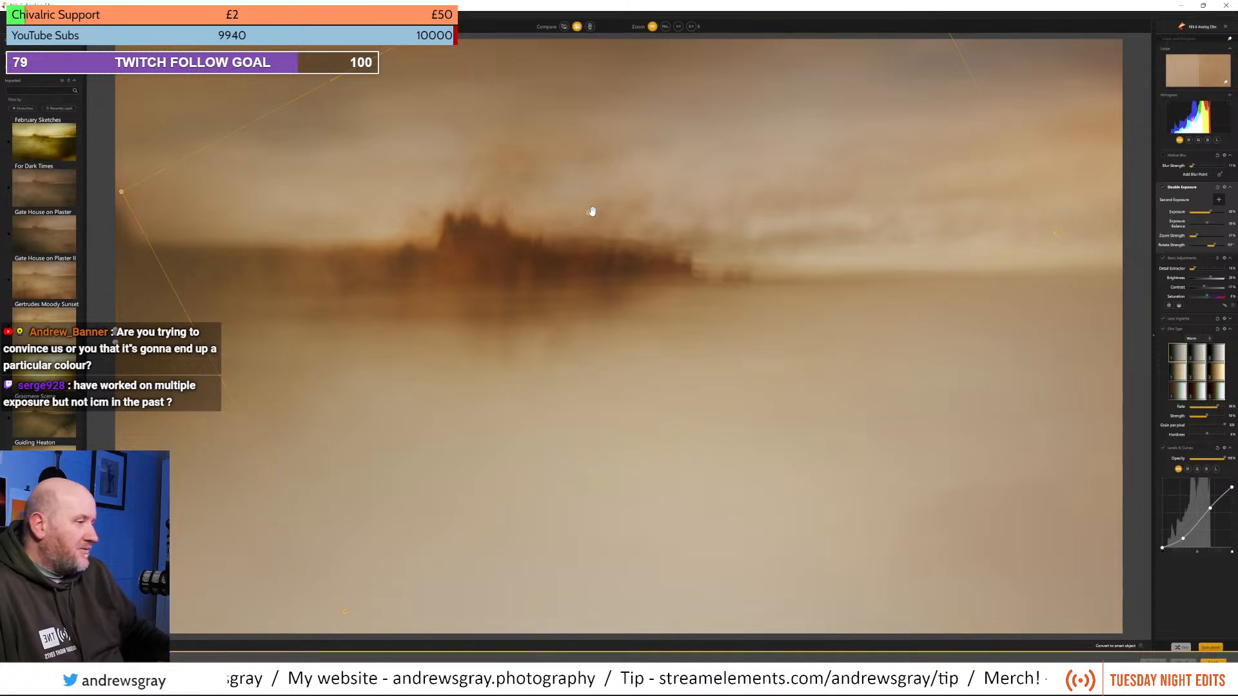
{"action": "left_click_drag", "start_coordinate": [591, 211], "coordinate": [542, 233]}
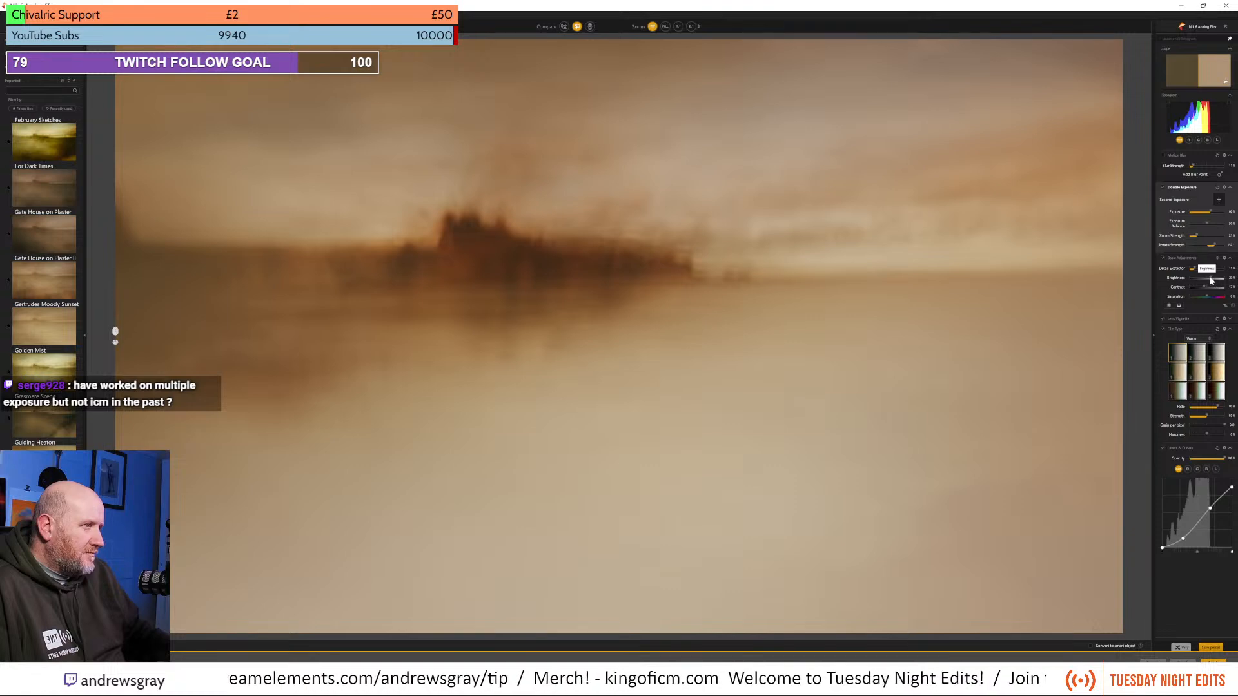
{"action": "left_click_drag", "start_coordinate": [1210, 280], "coordinate": [1211, 281]}
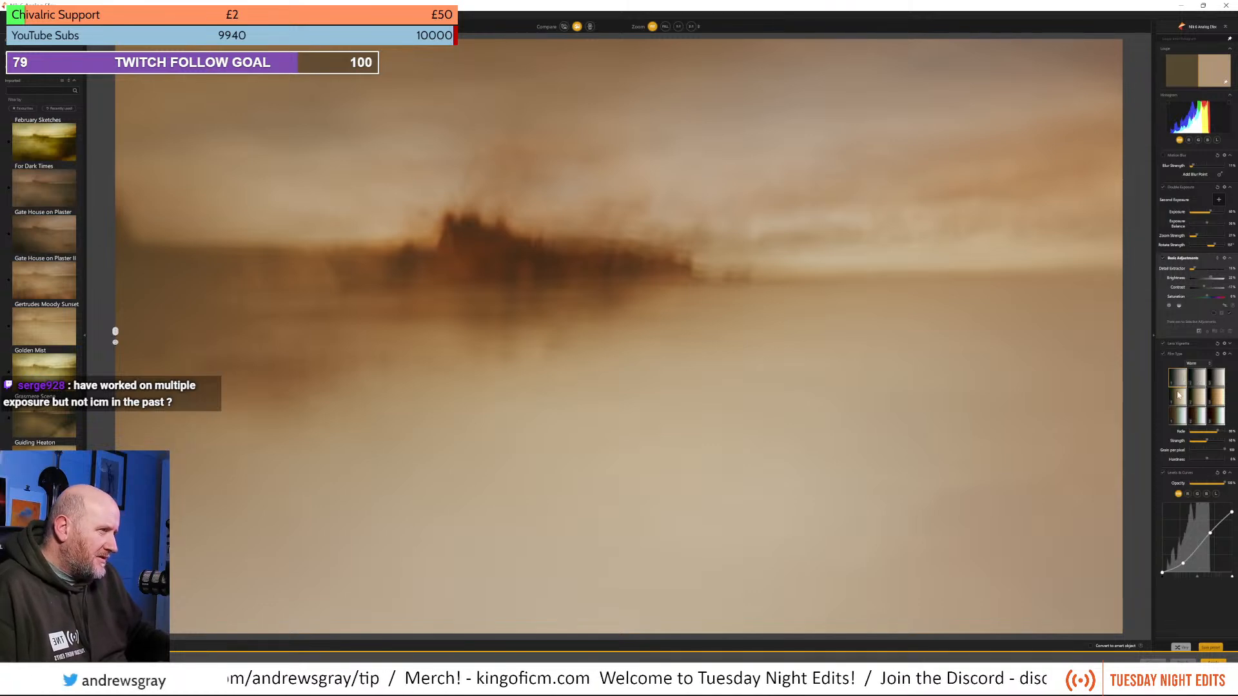
Try a different film strength and other film looks from the Warm film type set.
{"action": "left_click", "coordinate": [1162, 356]}
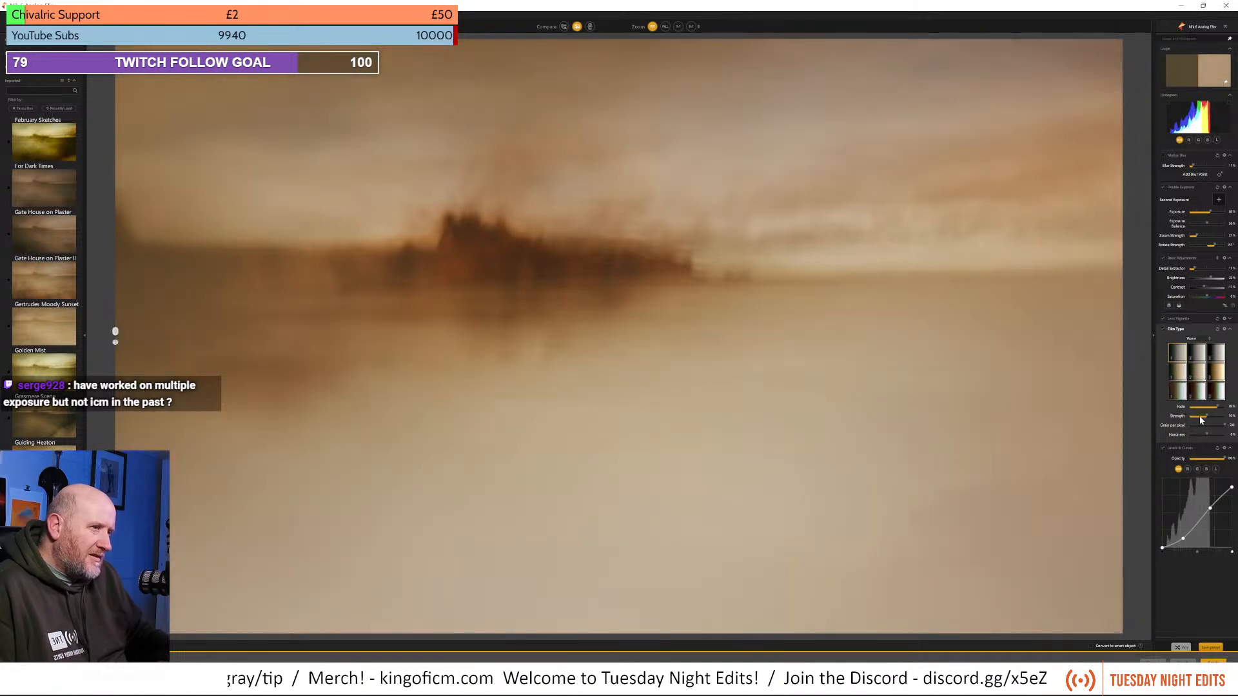
{"action": "left_click_drag", "start_coordinate": [1201, 420], "coordinate": [1224, 419]}
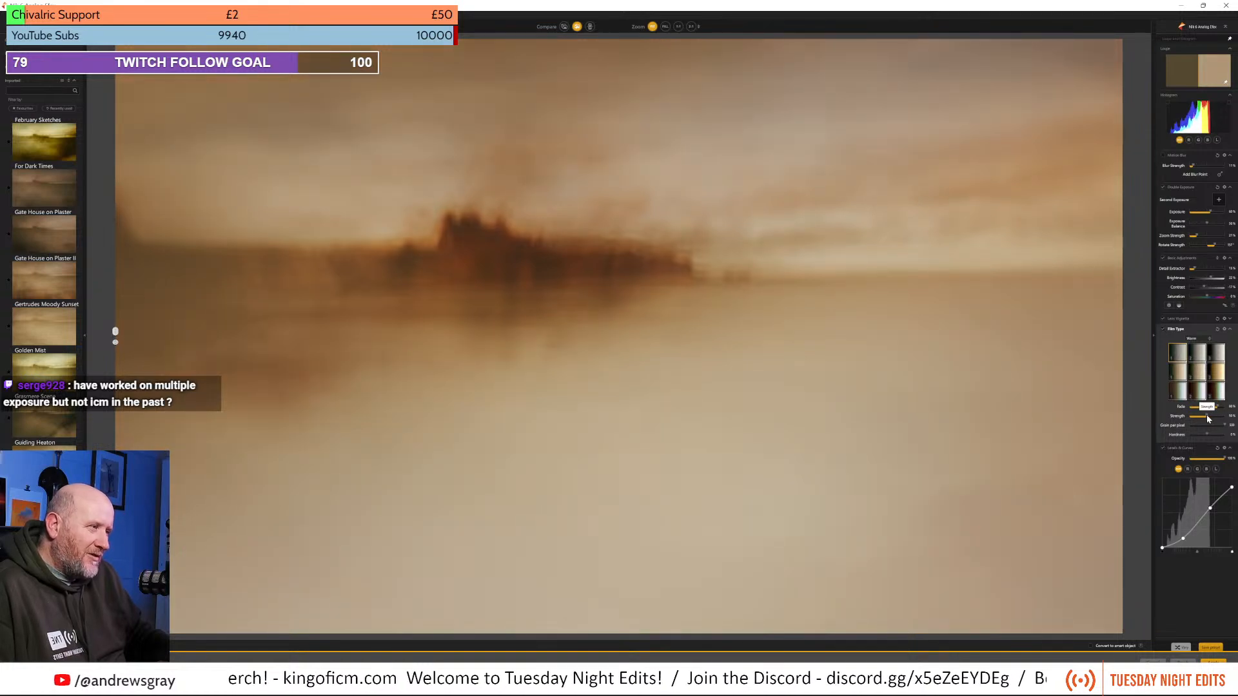
{"action": "left_click", "coordinate": [1177, 375]}
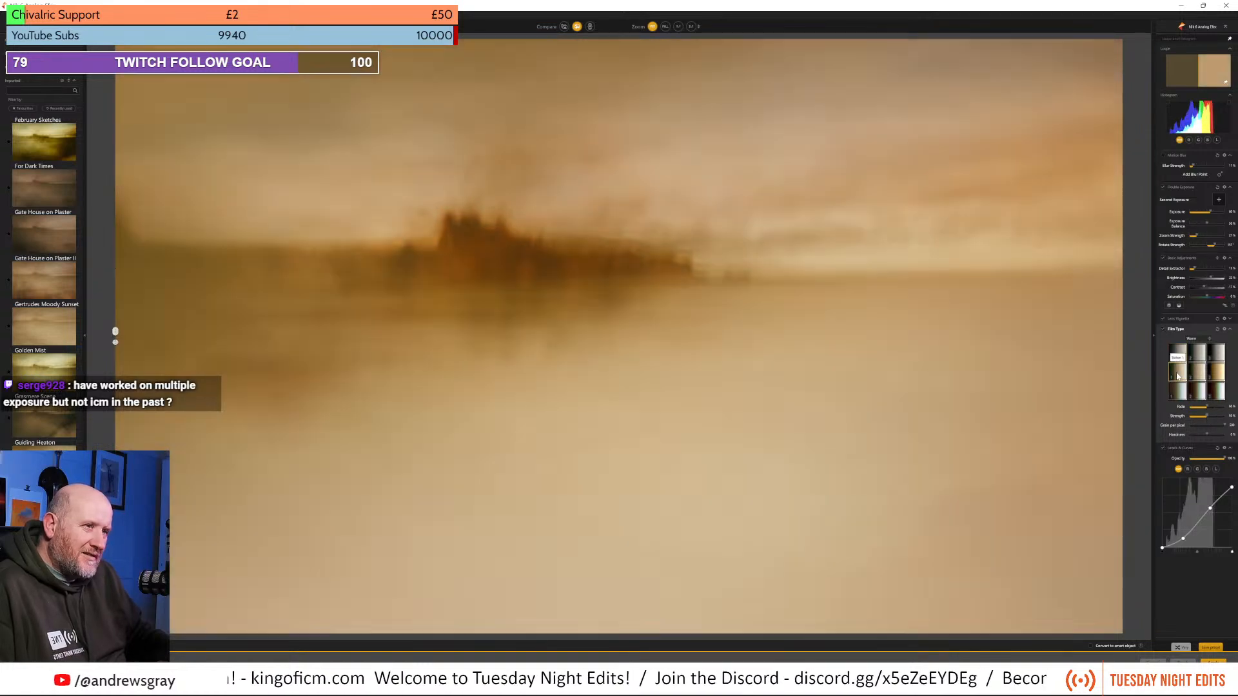
{"action": "left_click", "coordinate": [1177, 389]}
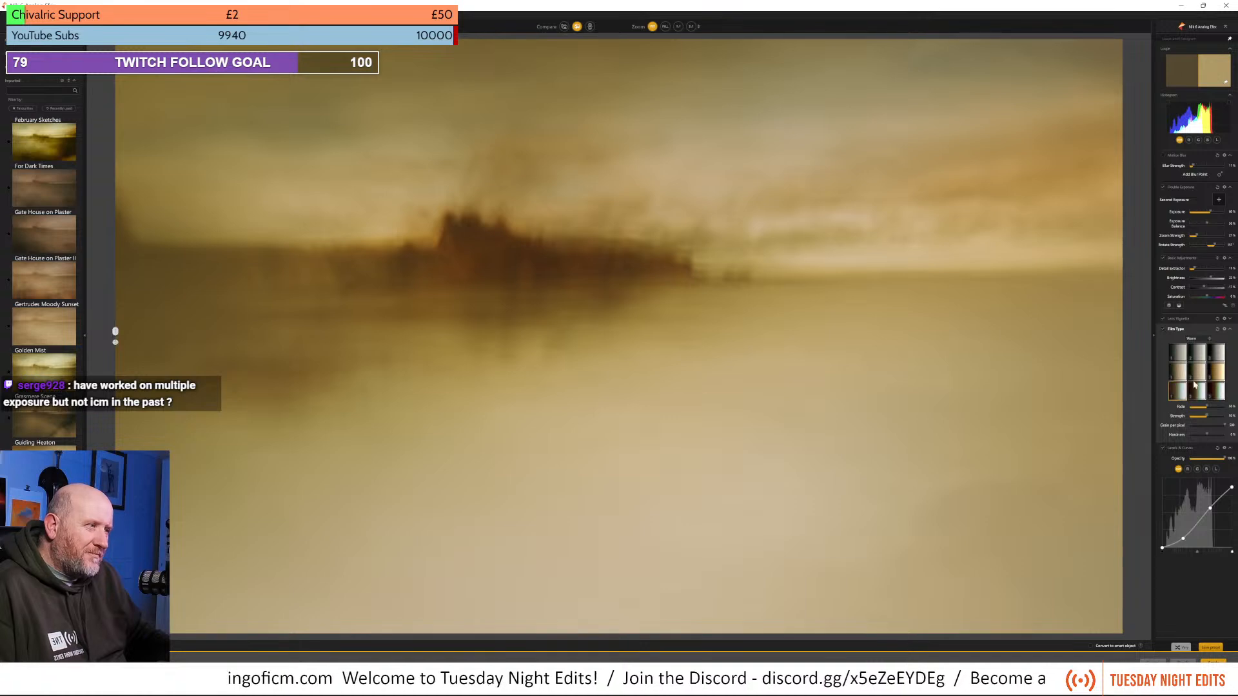
Switch the film type to the Cool set and try looks from its lower rows.
{"action": "left_click", "coordinate": [1209, 341]}
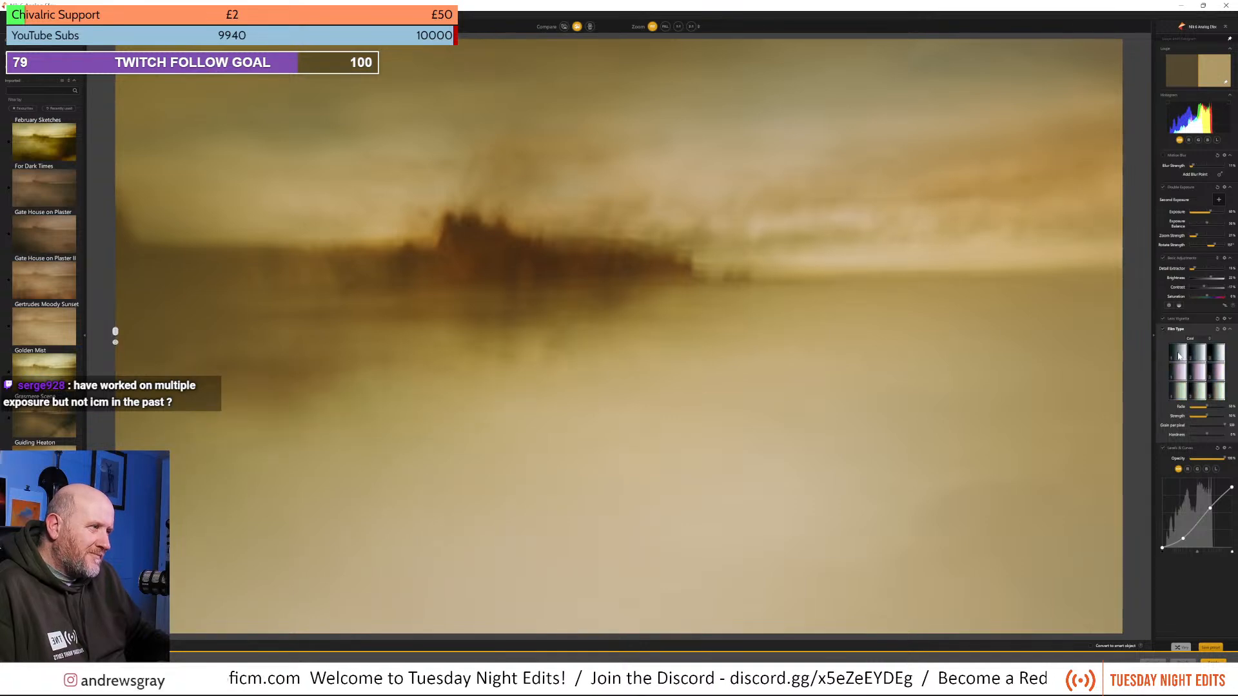
{"action": "left_click", "coordinate": [1178, 373]}
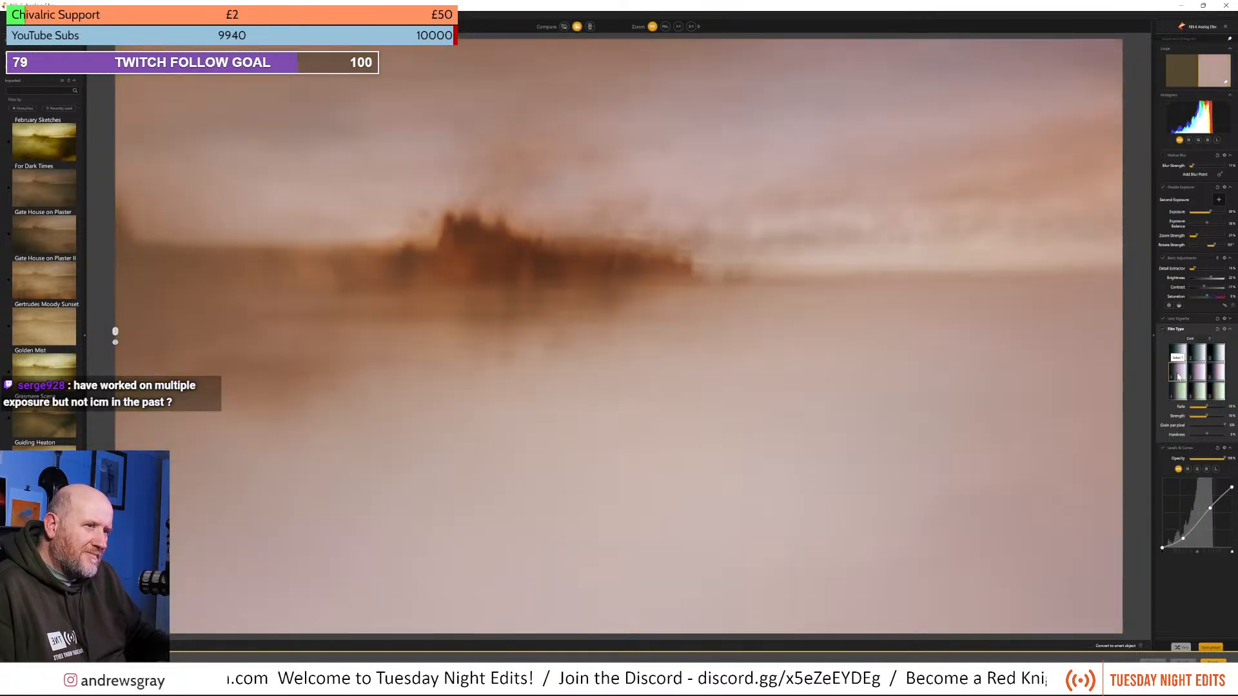
{"action": "left_click", "coordinate": [1180, 390]}
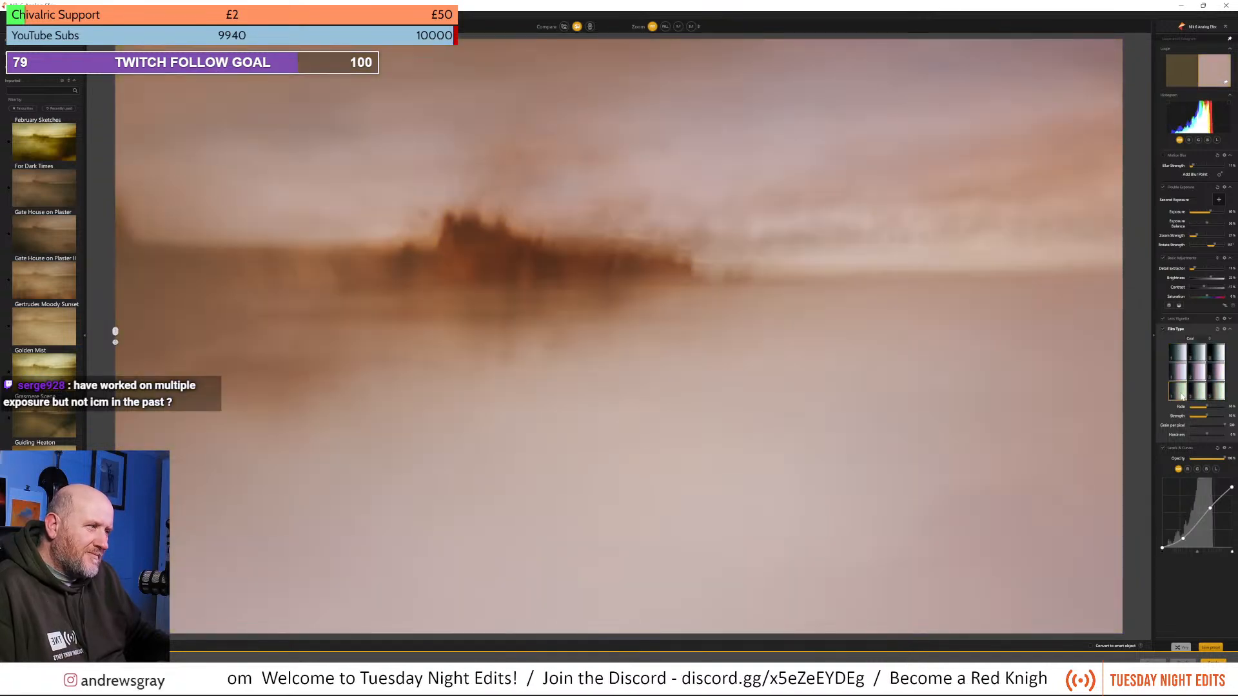
Switch the film type to the Subtle set and try looks from each of its rows.
{"action": "left_click", "coordinate": [1199, 339]}
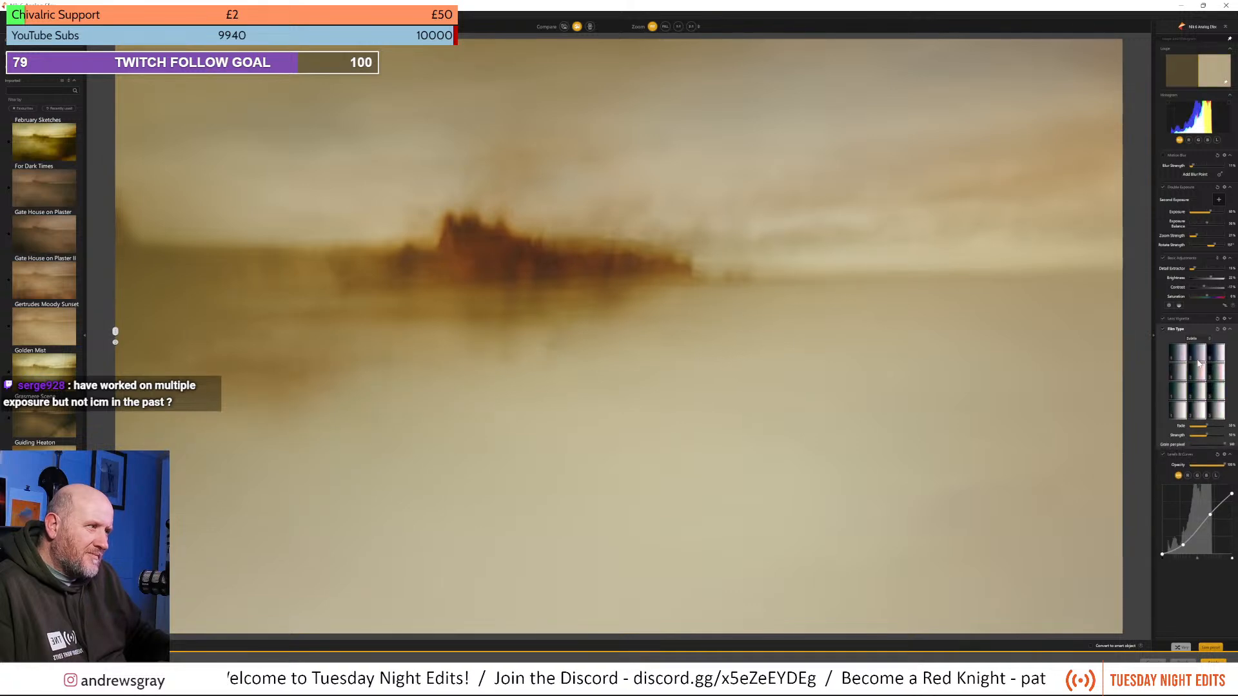
{"action": "left_click", "coordinate": [1176, 363]}
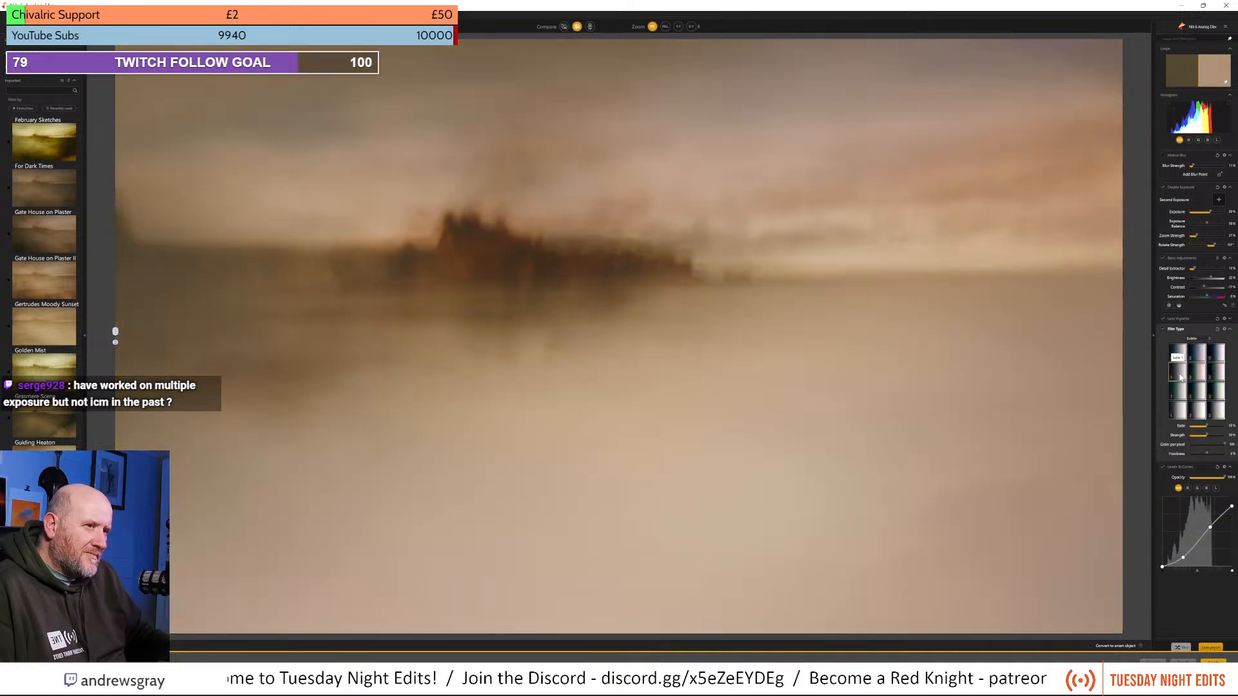
{"action": "left_click", "coordinate": [1180, 391]}
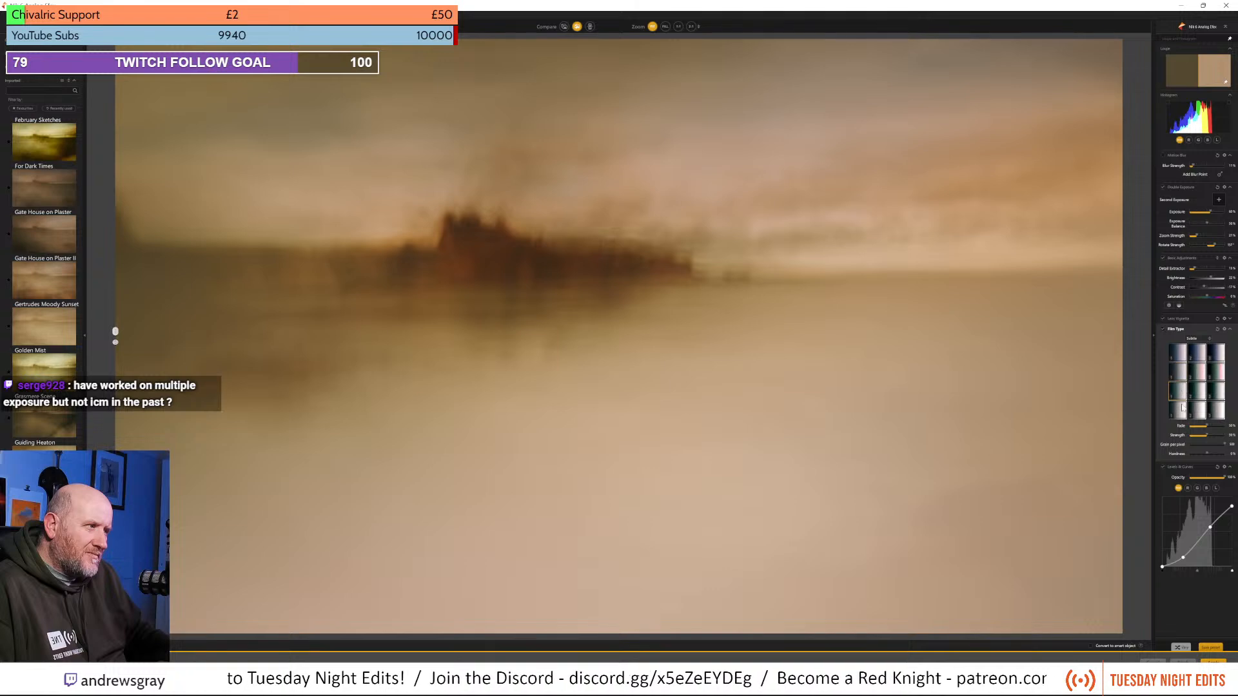
{"action": "left_click", "coordinate": [1180, 416]}
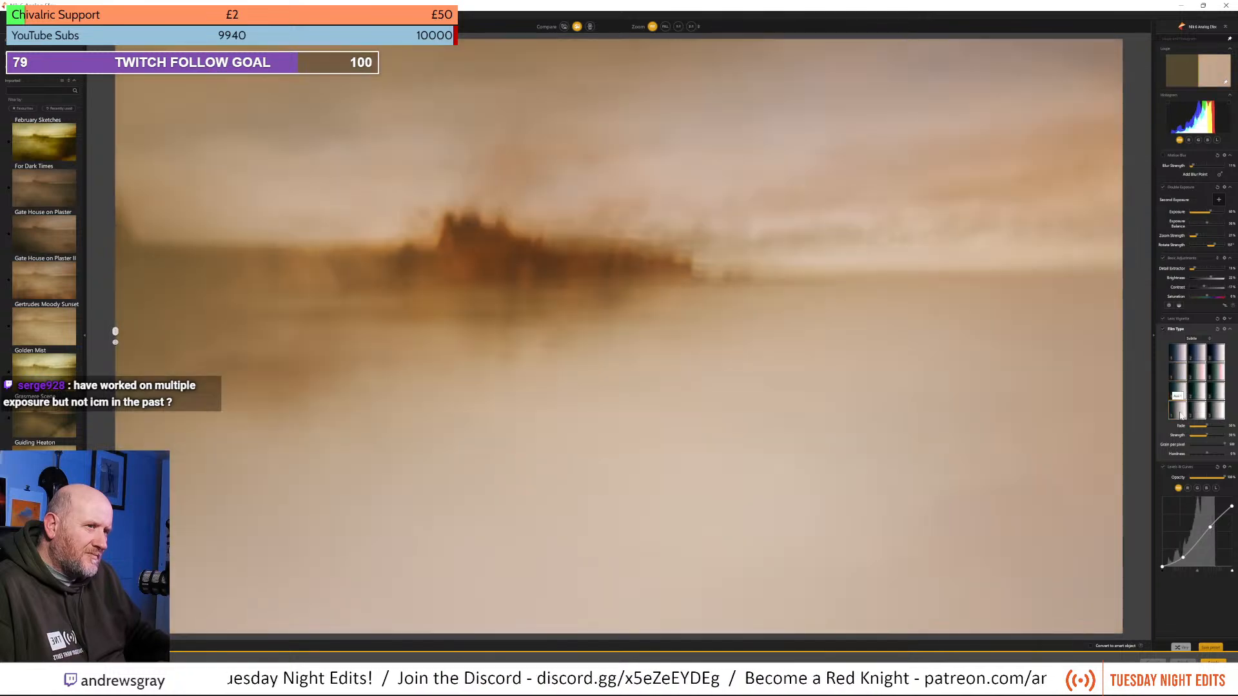
{"action": "left_click", "coordinate": [1182, 355]}
Compare the Cool film looks once more and return the film type to the first Warm look.
{"action": "left_click", "coordinate": [1194, 339]}
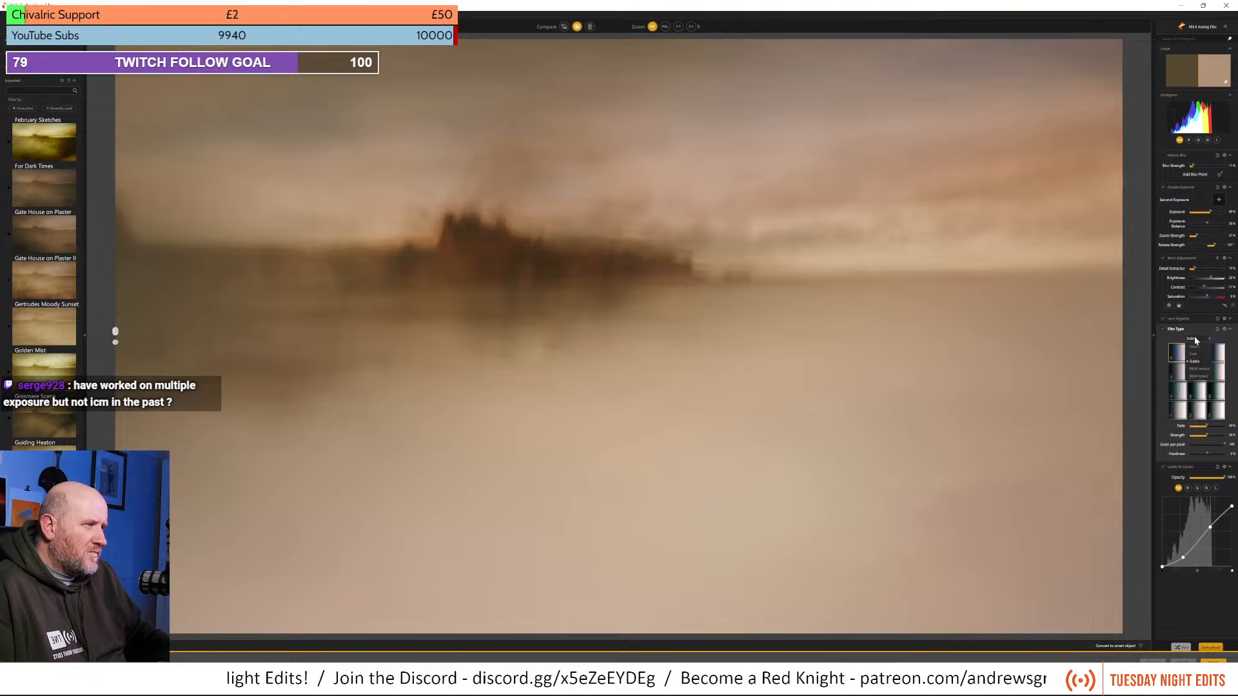
{"action": "left_click", "coordinate": [1195, 355]}
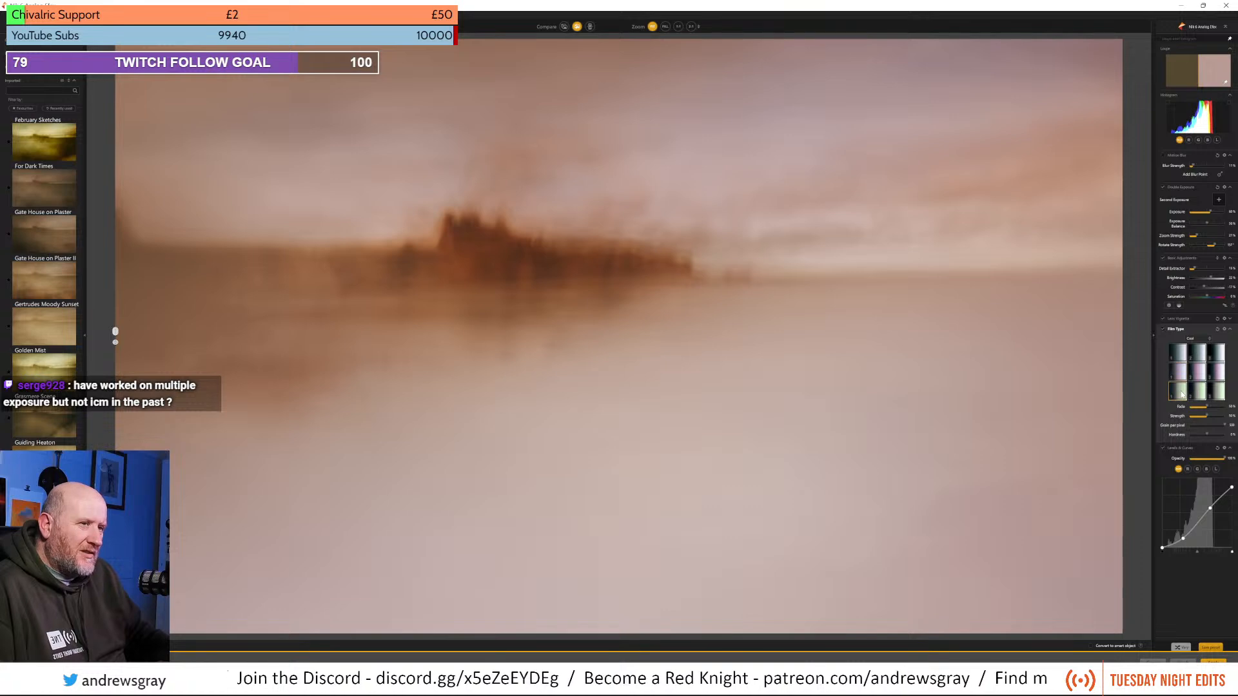
{"action": "left_click", "coordinate": [1184, 377]}
{"action": "left_click", "coordinate": [1192, 339]}
{"action": "left_click", "coordinate": [1195, 349]}
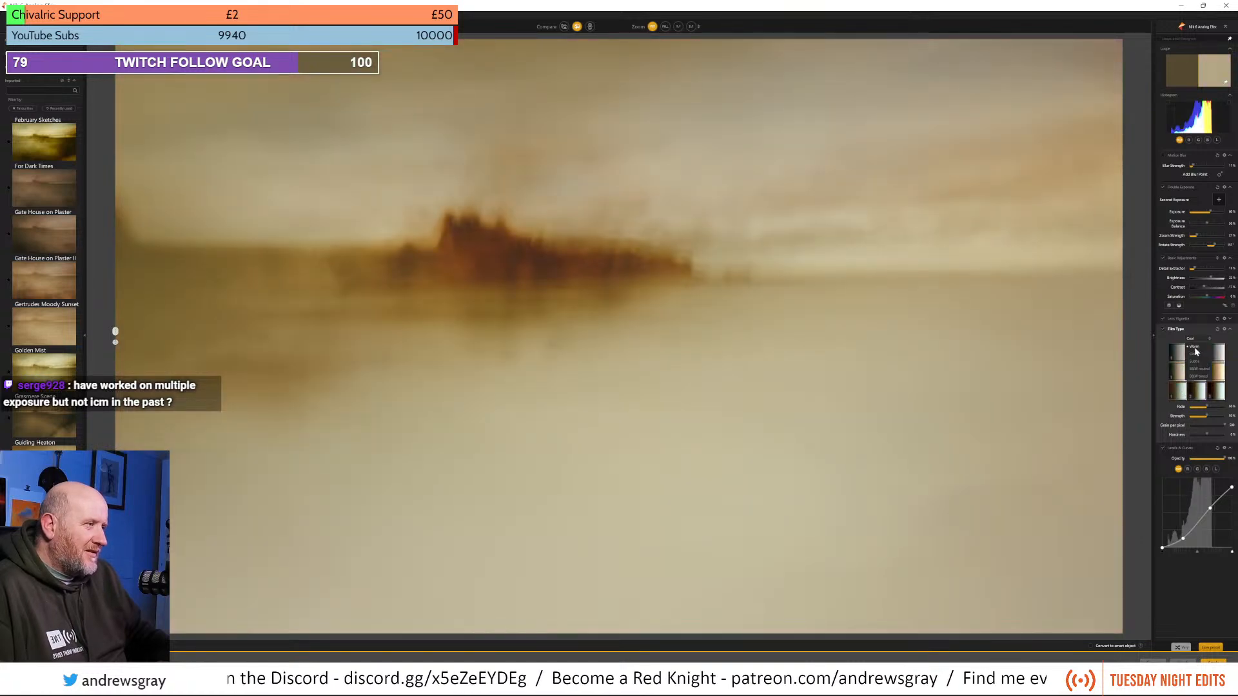
{"action": "left_click", "coordinate": [1182, 359]}
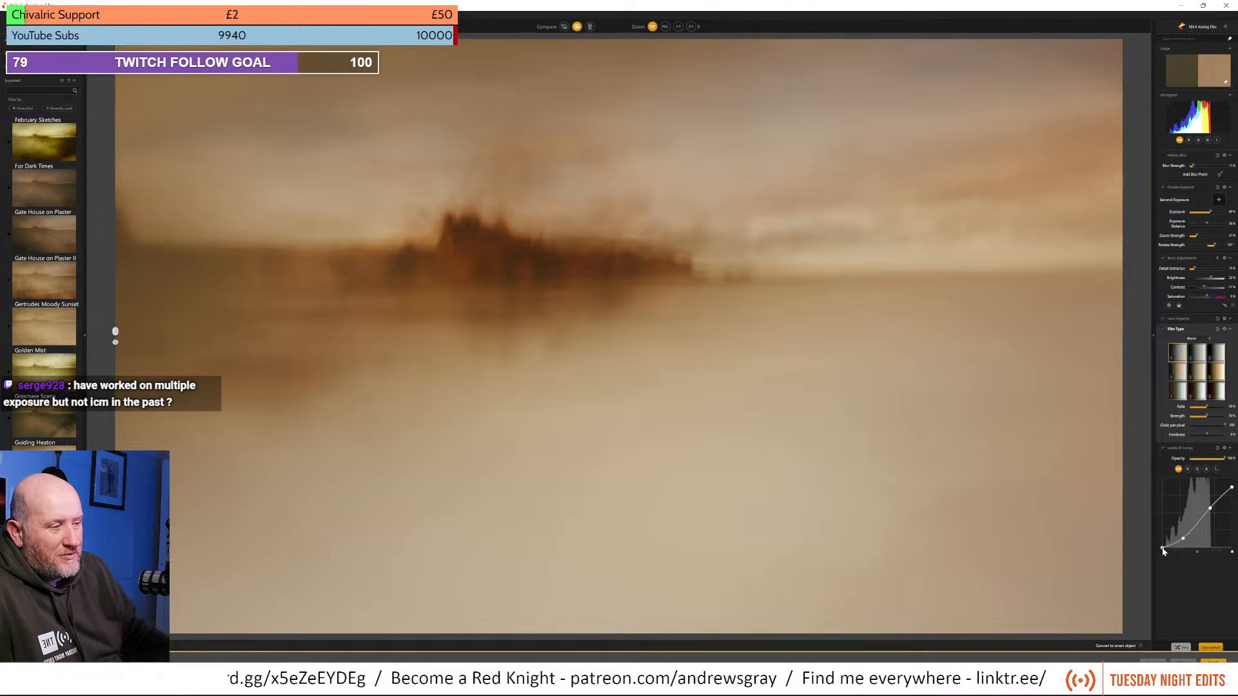
Lift the black point and fine-tune the white point in Levels & Curves, and apply the filter back in Photoshop.
{"action": "mouse_move", "coordinate": [1163, 548]}
{"action": "left_mouse_down"}
{"action": "mouse_move", "coordinate": [1155, 537]}
{"action": "mouse_move", "coordinate": [1154, 550]}
{"action": "left_mouse_up"}
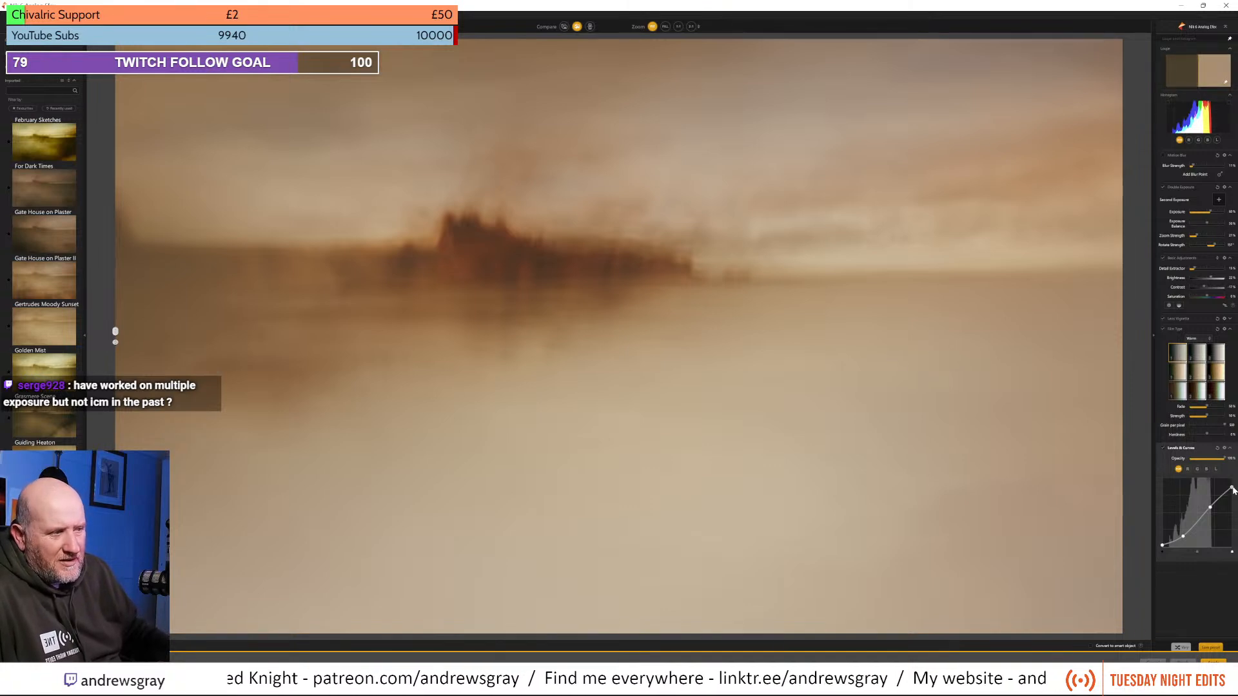
{"action": "mouse_move", "coordinate": [1232, 488]}
{"action": "left_mouse_down"}
{"action": "mouse_move", "coordinate": [1230, 471]}
{"action": "mouse_move", "coordinate": [1231, 485]}
{"action": "left_mouse_up"}
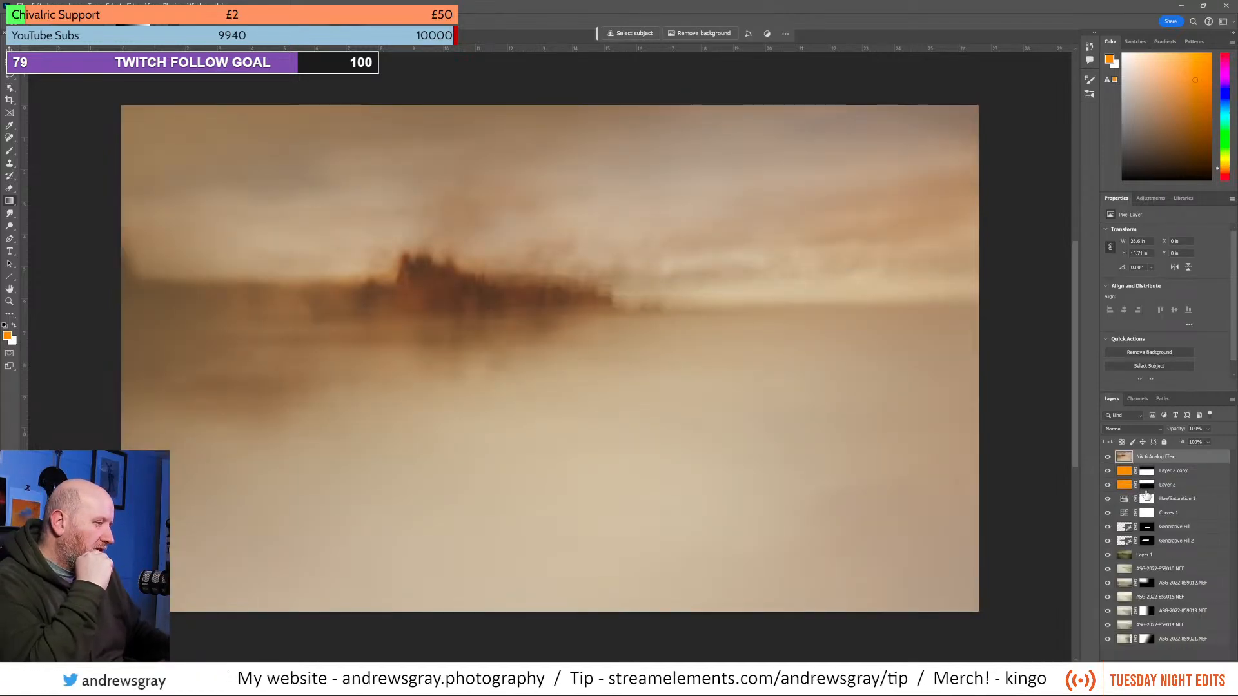
Add a layer mask to the top Analog Efex layer and partly erase the effect over the water with a large eraser.
{"action": "left_click", "coordinate": [1152, 667]}
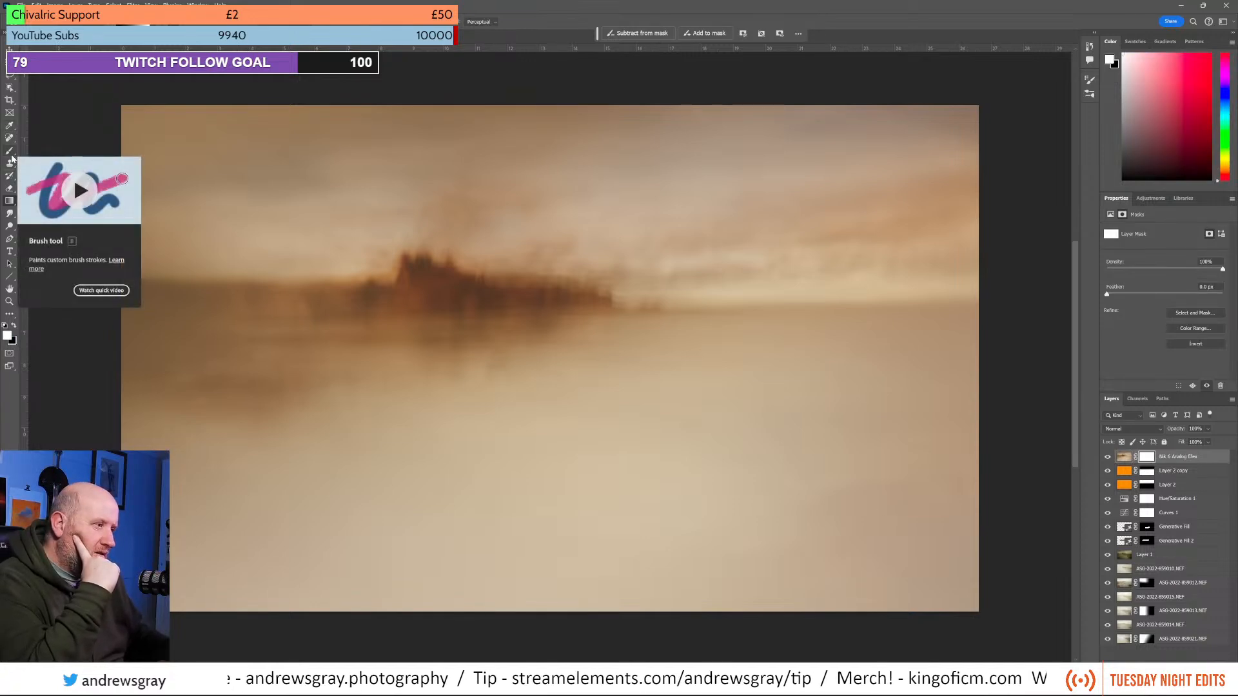
{"action": "left_click", "coordinate": [11, 190]}
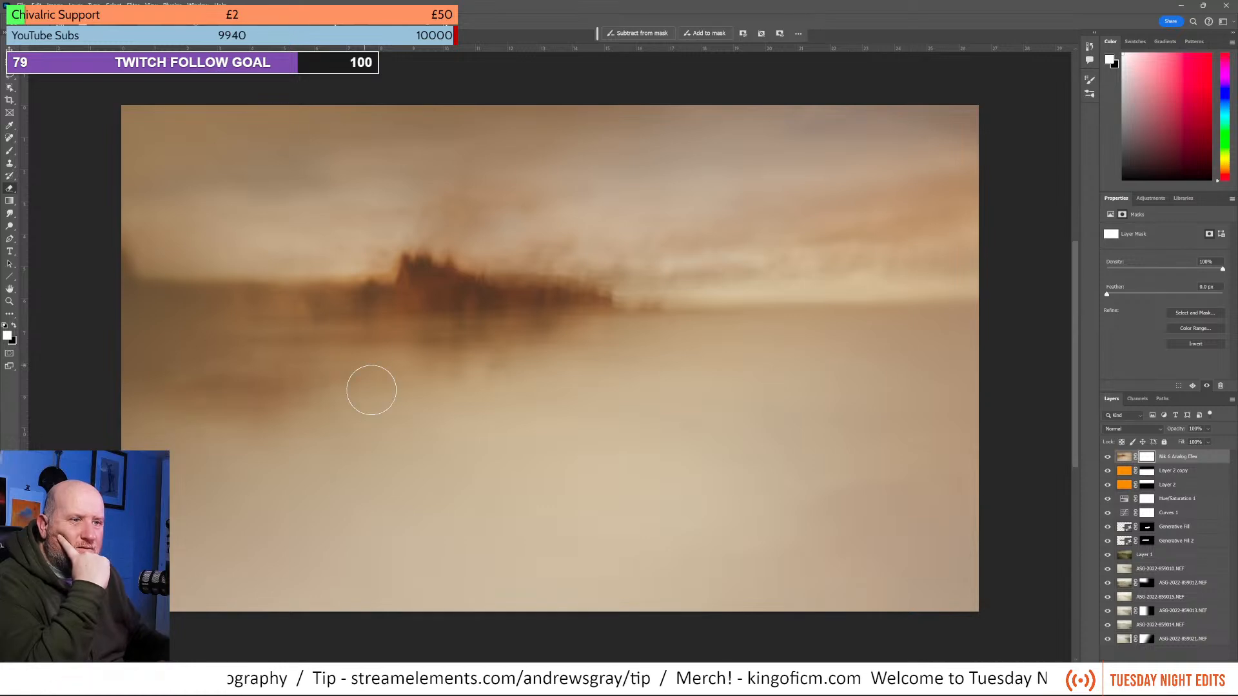
{"action": "key", "text": "bracketright"}
{"action": "key", "text": "bracketright"}
{"action": "key", "text": "bracketright"}
{"action": "key", "text": "bracketright"}
{"action": "key", "text": "bracketright"}
{"action": "key", "text": "bracketright"}
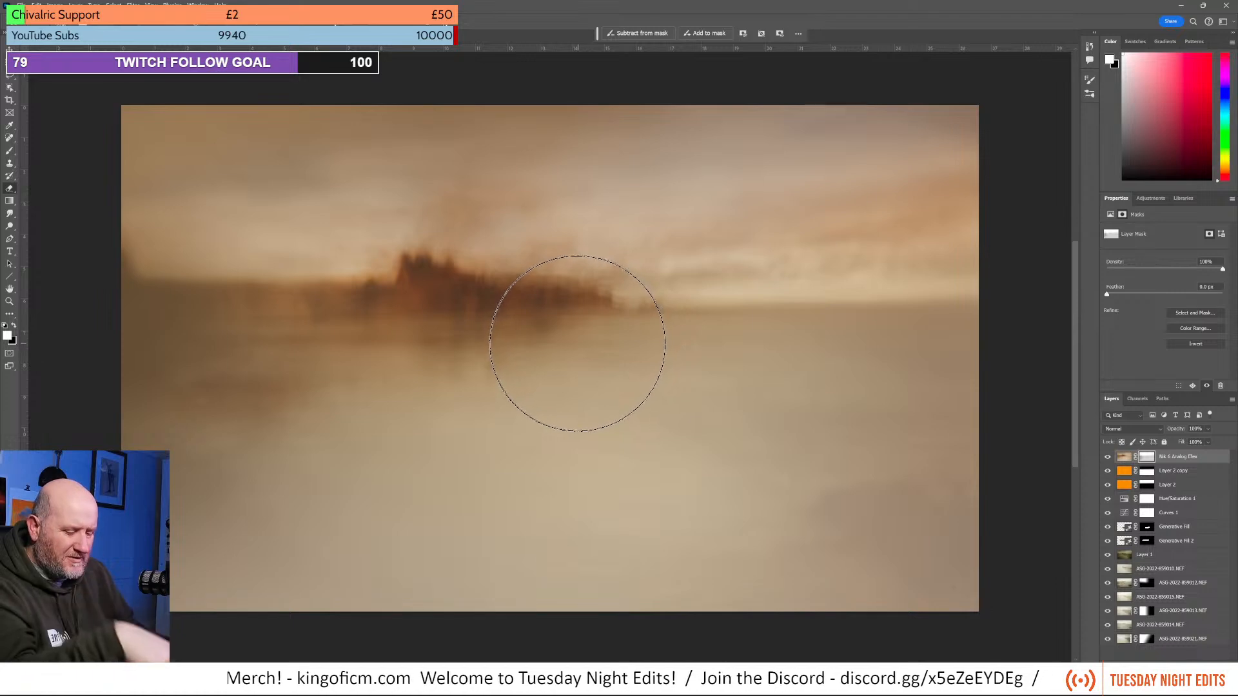
Refine the mask below the castle and across the water with varied eraser sizes, and compare the image without the Analog Efex layer.
{"action": "key", "text": "bracketleft"}
{"action": "key", "text": "bracketleft"}
{"action": "key", "text": "bracketleft"}
{"action": "key", "text": "bracketleft"}
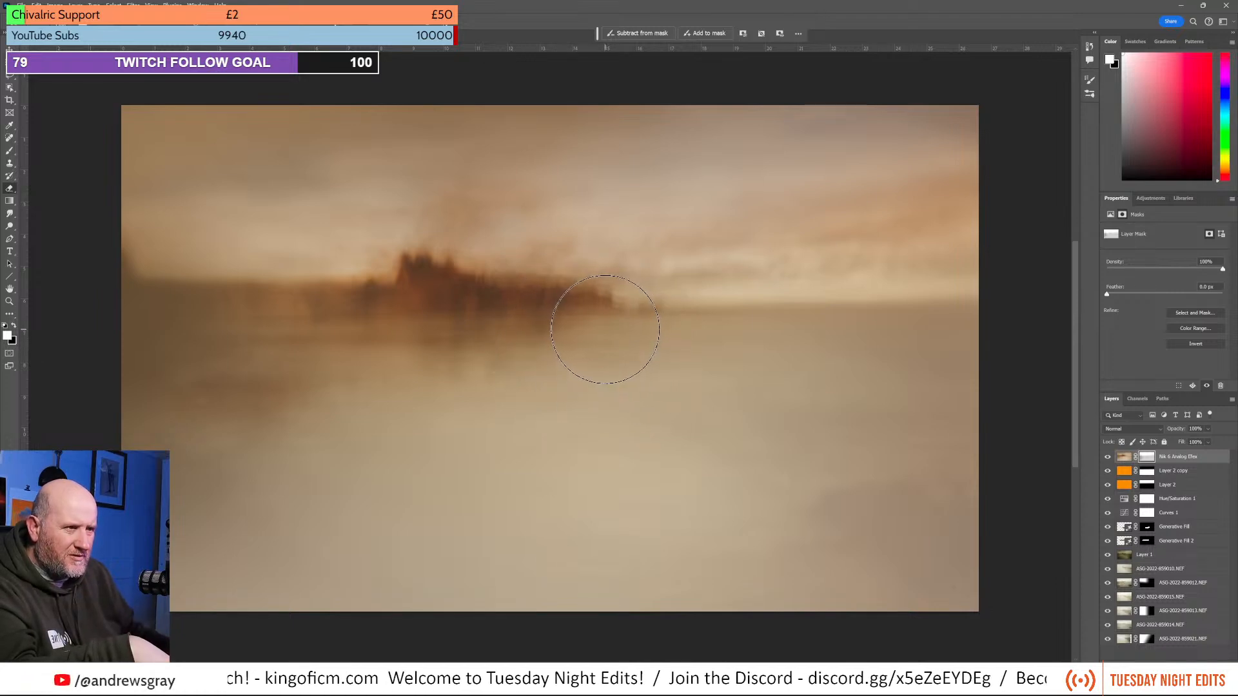
{"action": "key", "text": "bracketleft"}
{"action": "key", "text": "bracketleft"}
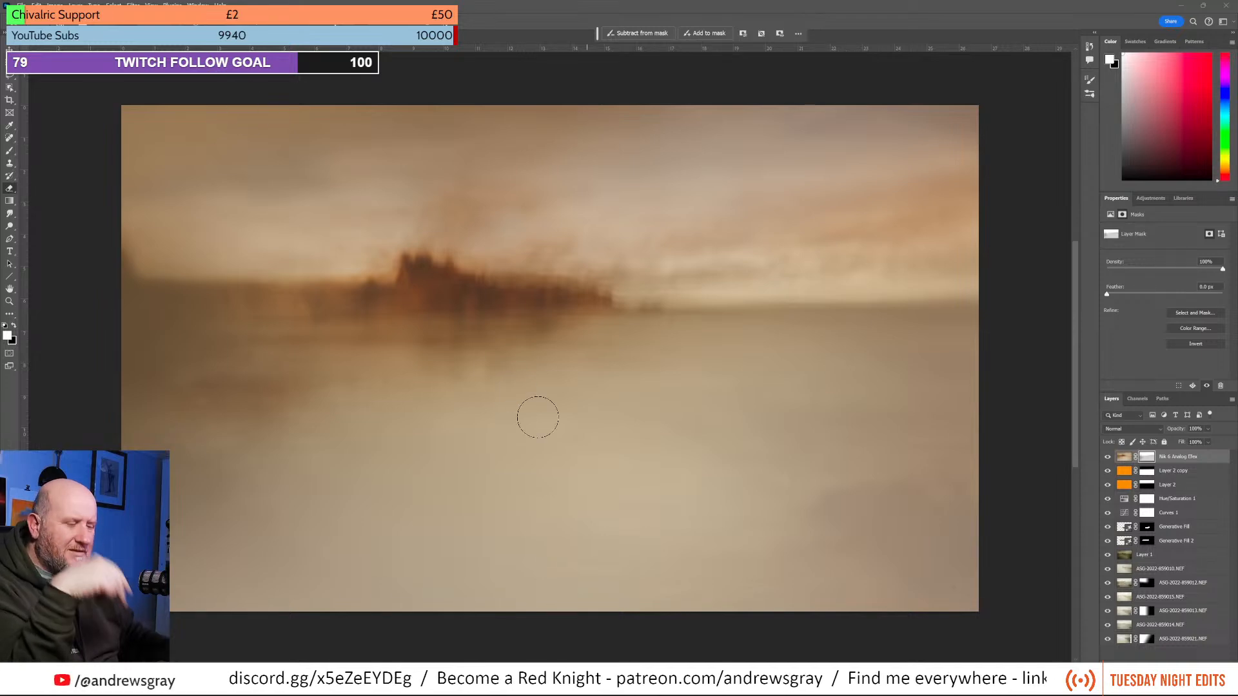
{"action": "key", "text": "bracketright"}
{"action": "key", "text": "bracketright"}
{"action": "key", "text": "bracketright"}
{"action": "key", "text": "bracketright"}
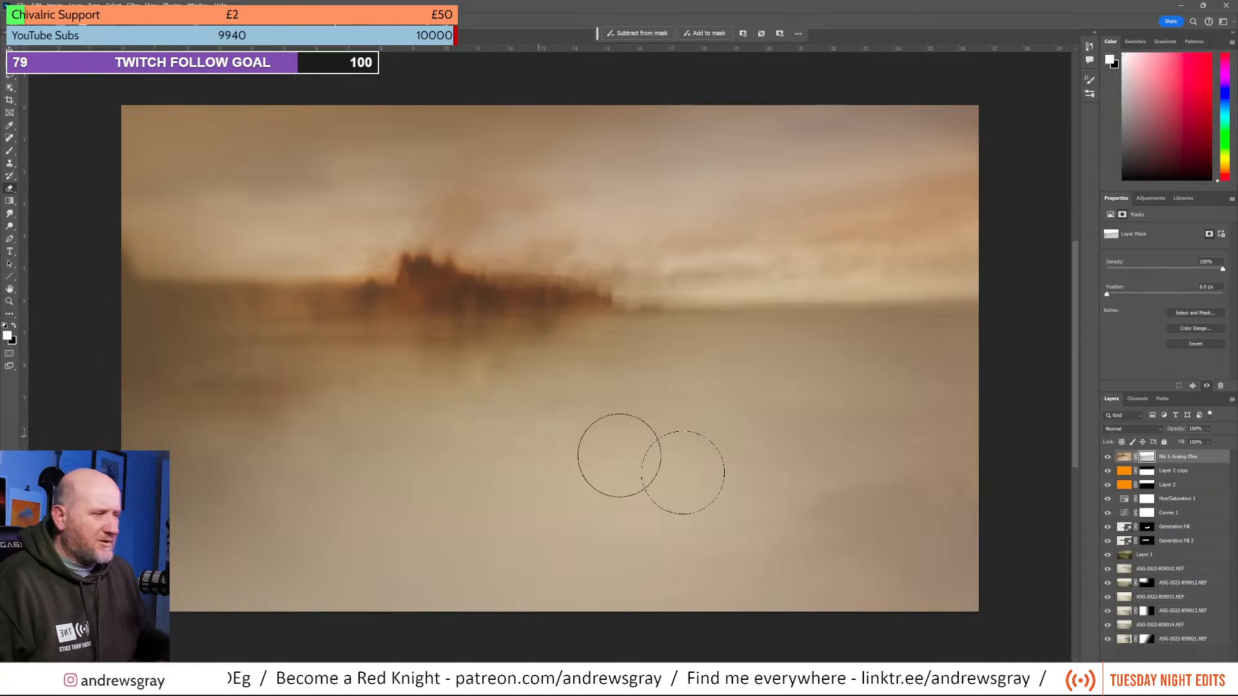
{"action": "left_click", "coordinate": [1107, 458]}
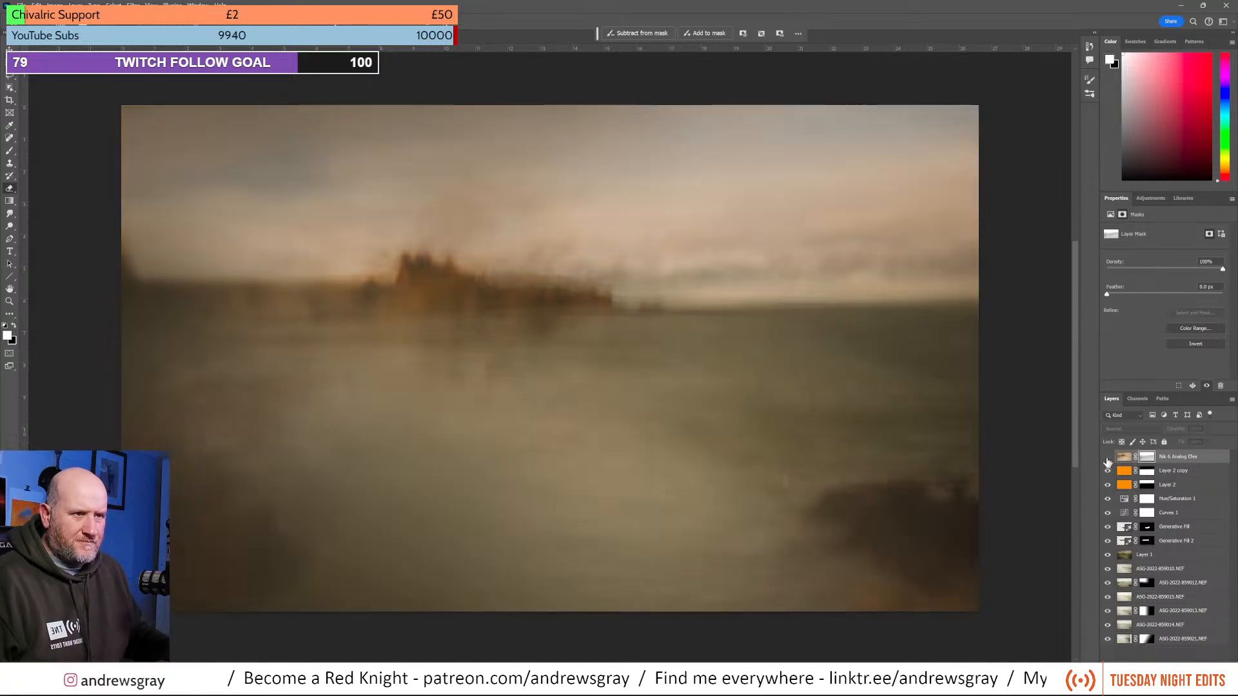
{"action": "left_click", "coordinate": [1107, 458]}
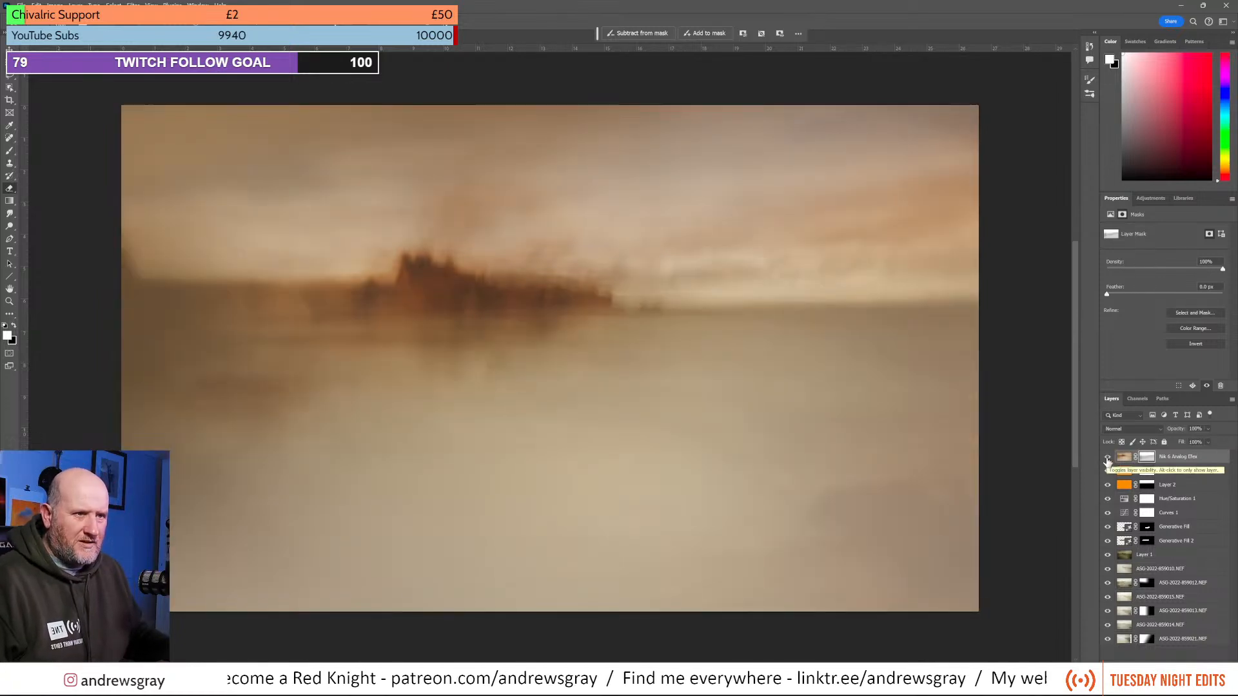
Reopen the image in Nik Analog Efex, apply the Burning Skies preset, and move the comparison split to the picture's left edge.
{"action": "left_click", "coordinate": [1183, 459]}
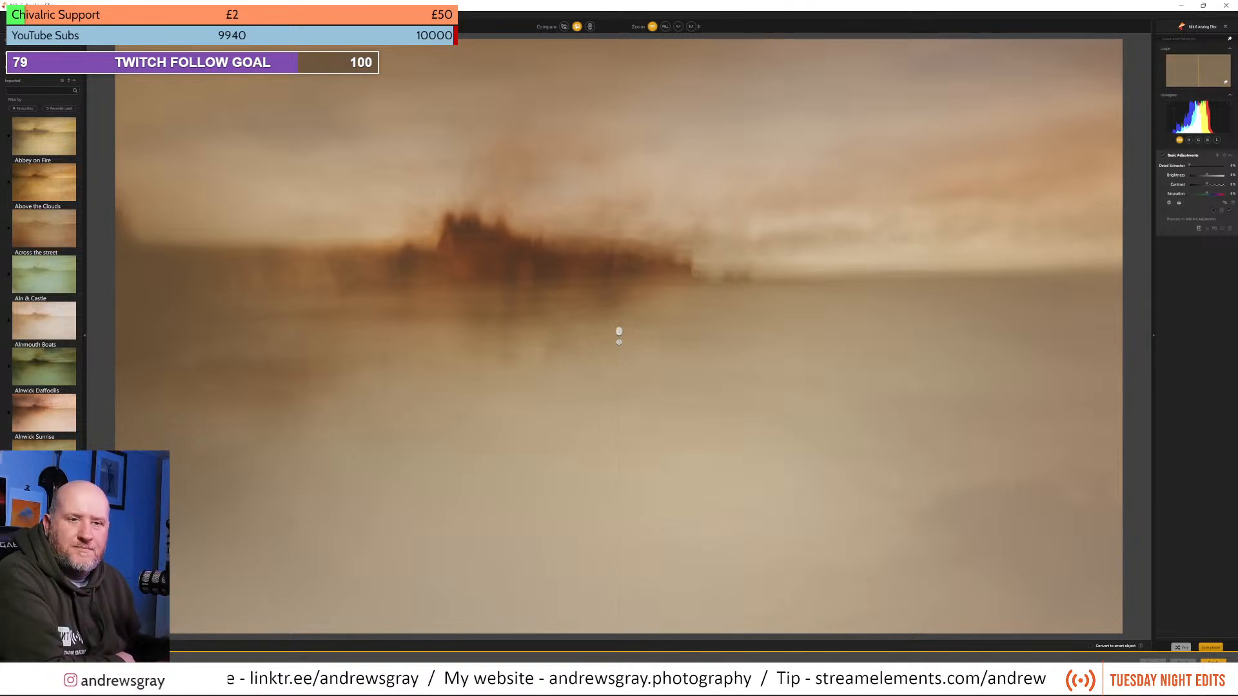
{"action": "scroll", "coordinate": [45, 257], "scroll_direction": "down", "scroll_amount": 10}
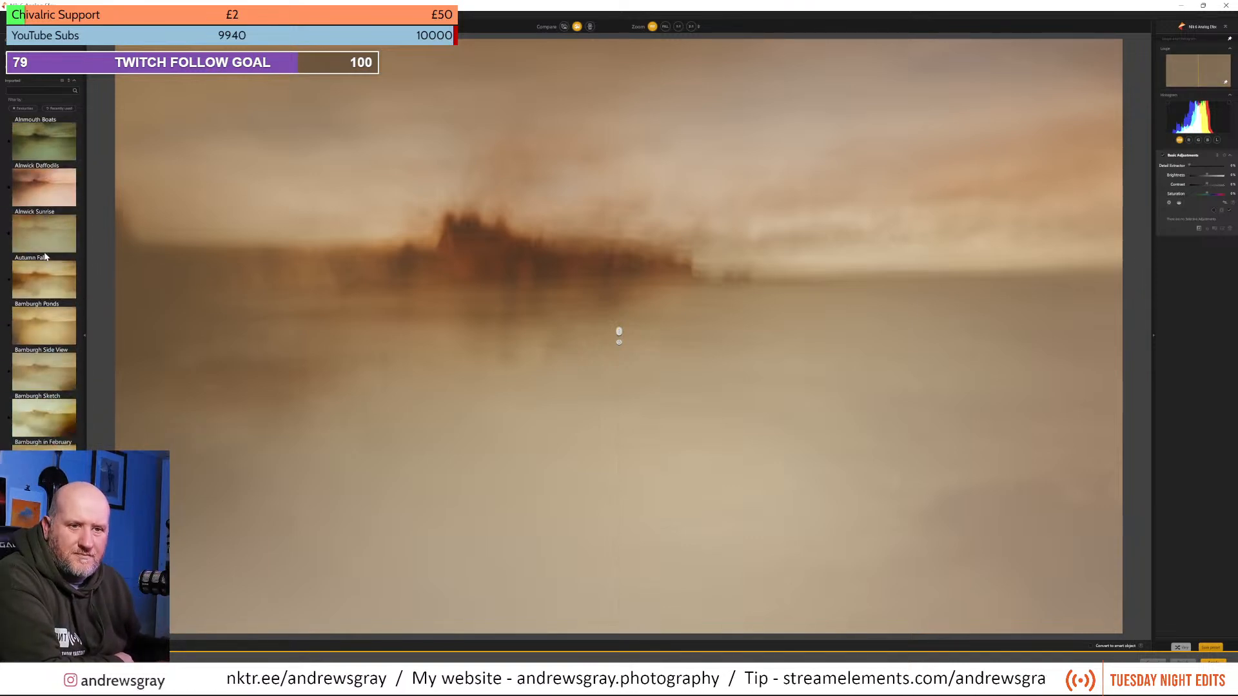
{"action": "scroll", "coordinate": [45, 257], "scroll_direction": "down", "scroll_amount": 5}
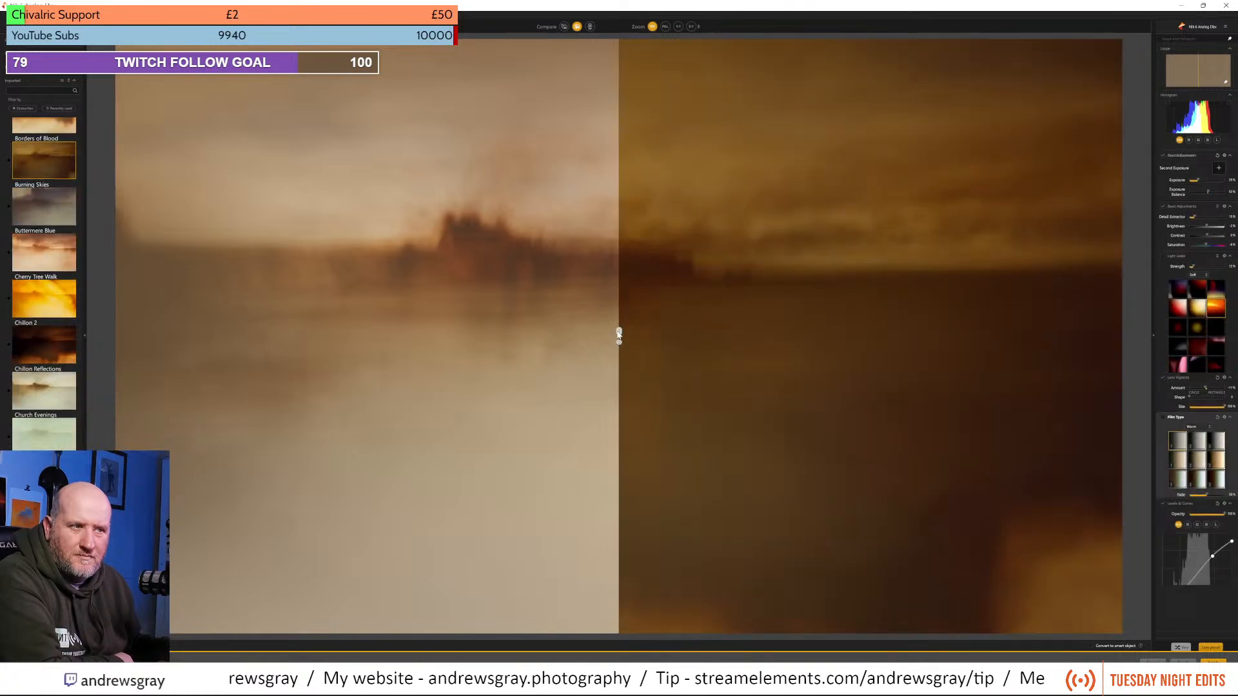
{"action": "mouse_move", "coordinate": [618, 332]}
{"action": "left_mouse_down"}
{"action": "mouse_move", "coordinate": [323, 332]}
{"action": "mouse_move", "coordinate": [208, 314]}
{"action": "left_mouse_up"}
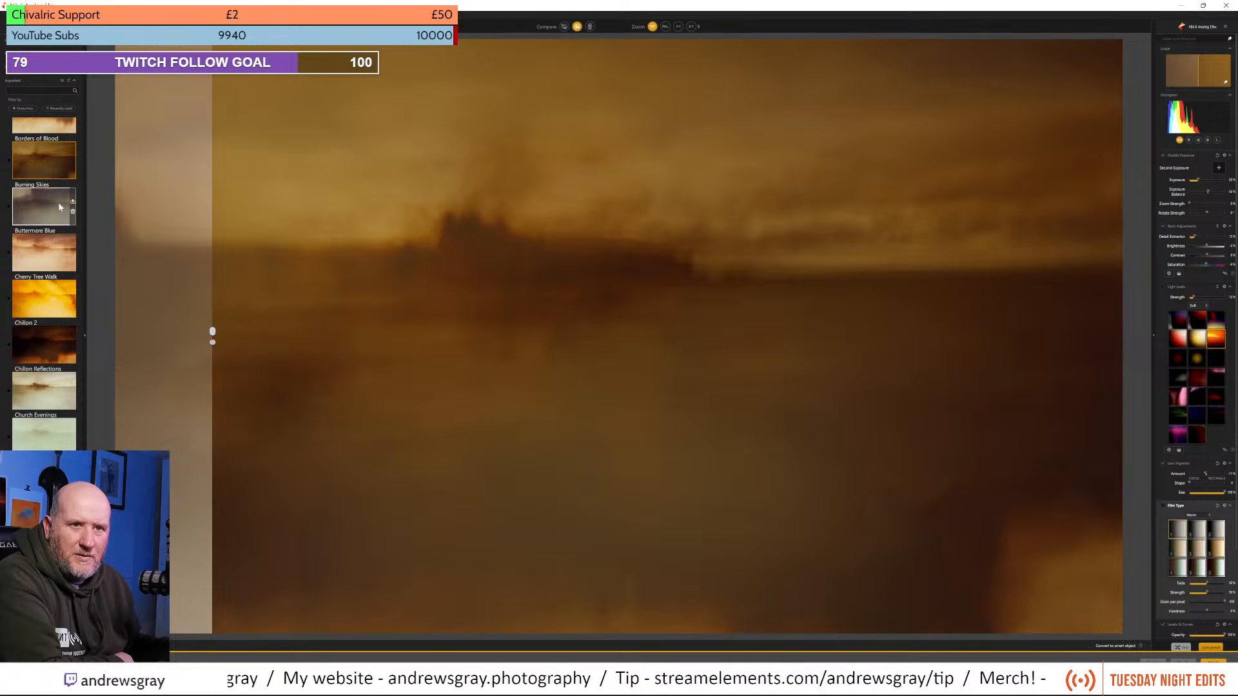
Apply the Norham Sunrise preset and move the comparison split to the picture's left edge.
{"action": "scroll", "coordinate": [46, 257], "scroll_direction": "down", "scroll_amount": 10}
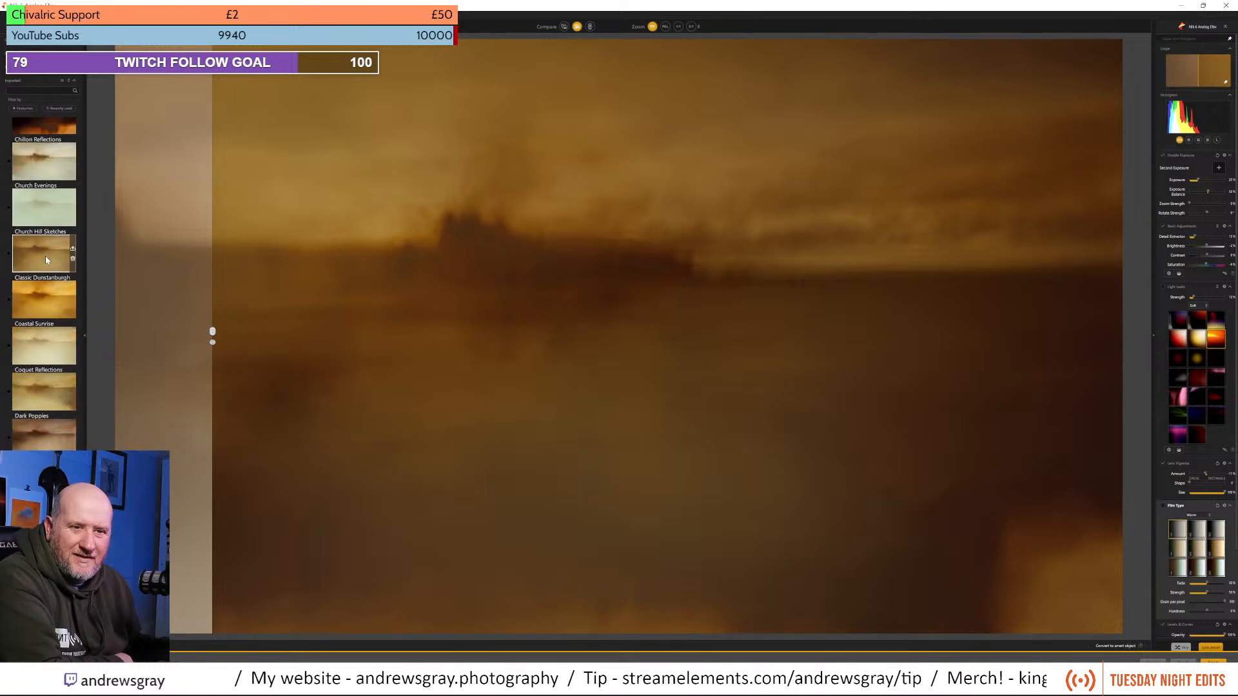
{"action": "scroll", "coordinate": [46, 260], "scroll_direction": "down", "scroll_amount": 10}
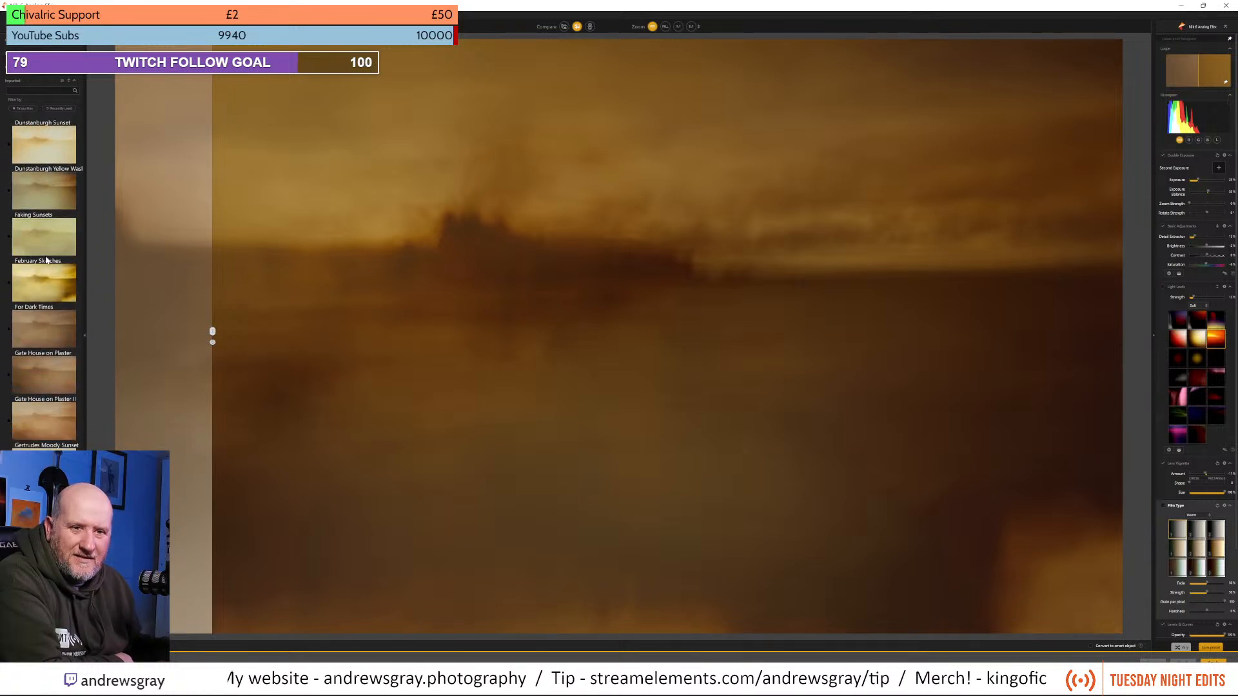
{"action": "scroll", "coordinate": [46, 260], "scroll_direction": "down", "scroll_amount": 10}
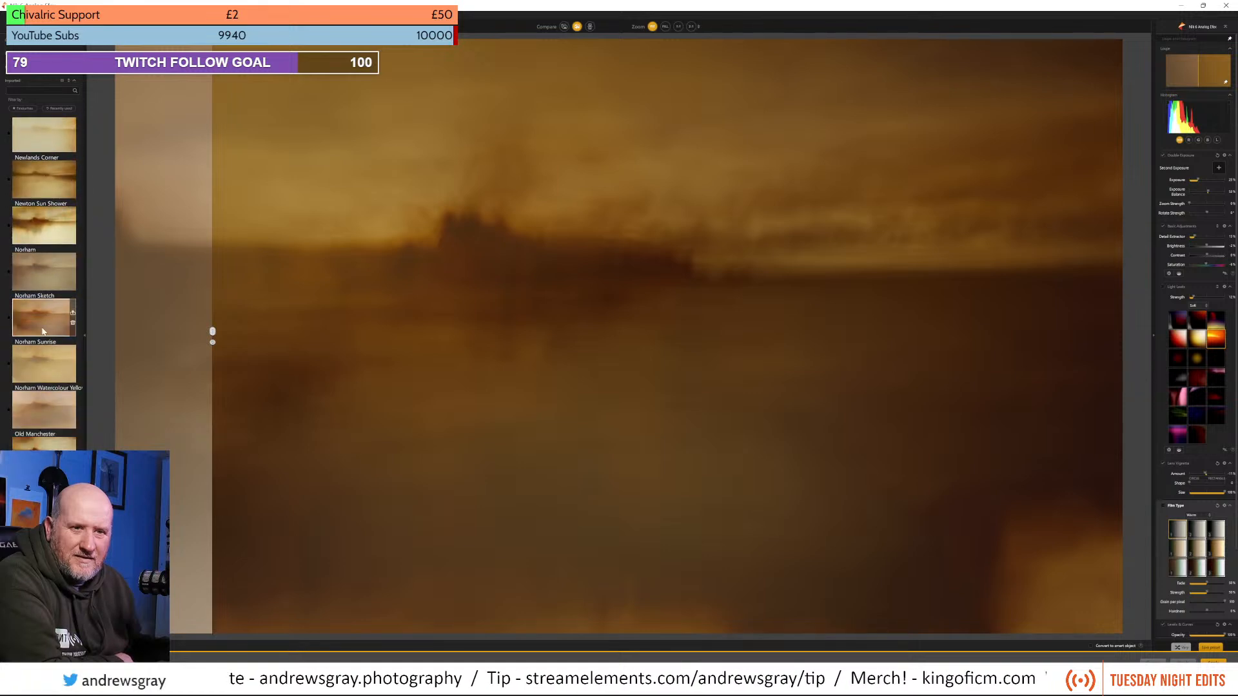
{"action": "left_click", "coordinate": [42, 332]}
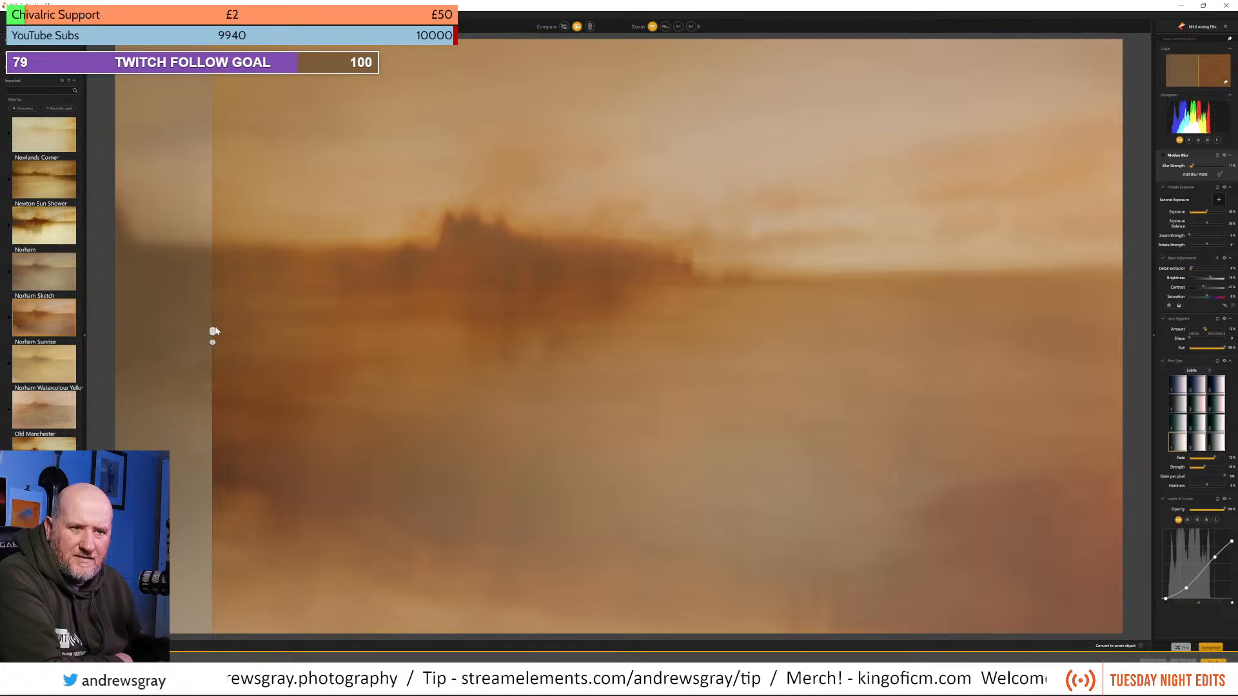
{"action": "left_click_drag", "start_coordinate": [213, 332], "coordinate": [111, 331]}
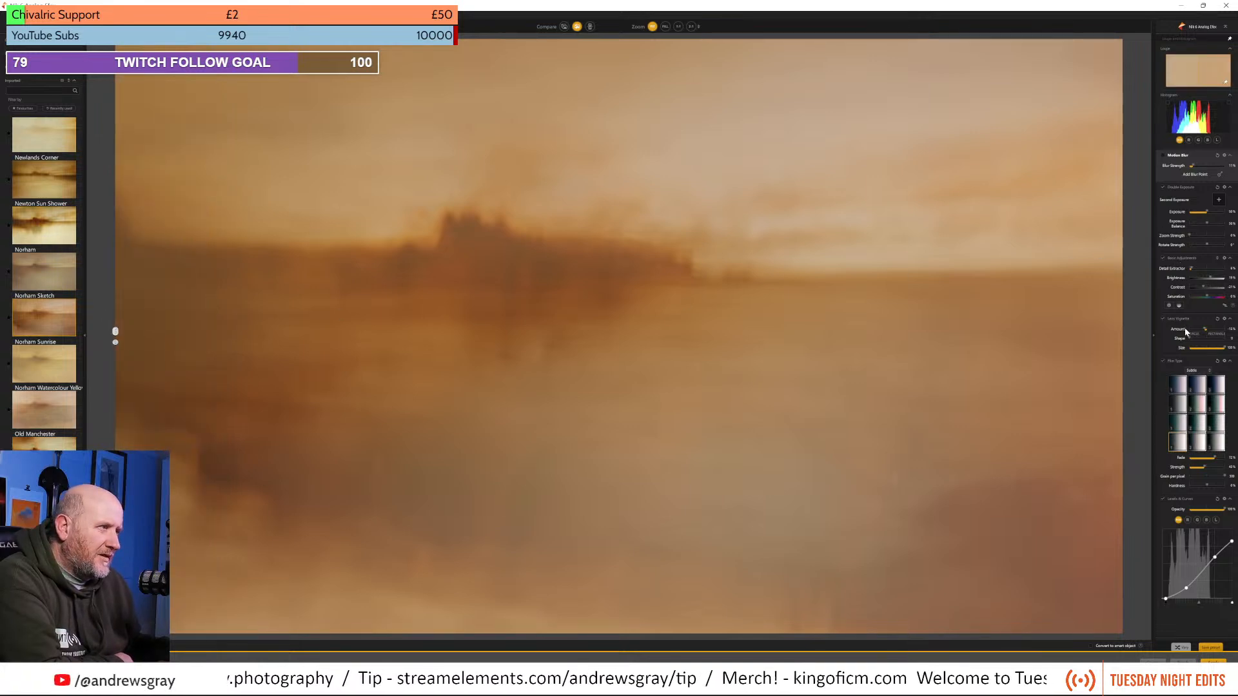
Activate Double Exposure, reposition the second exposure over the castle, and rotate it almost level.
{"action": "left_click", "coordinate": [1186, 199]}
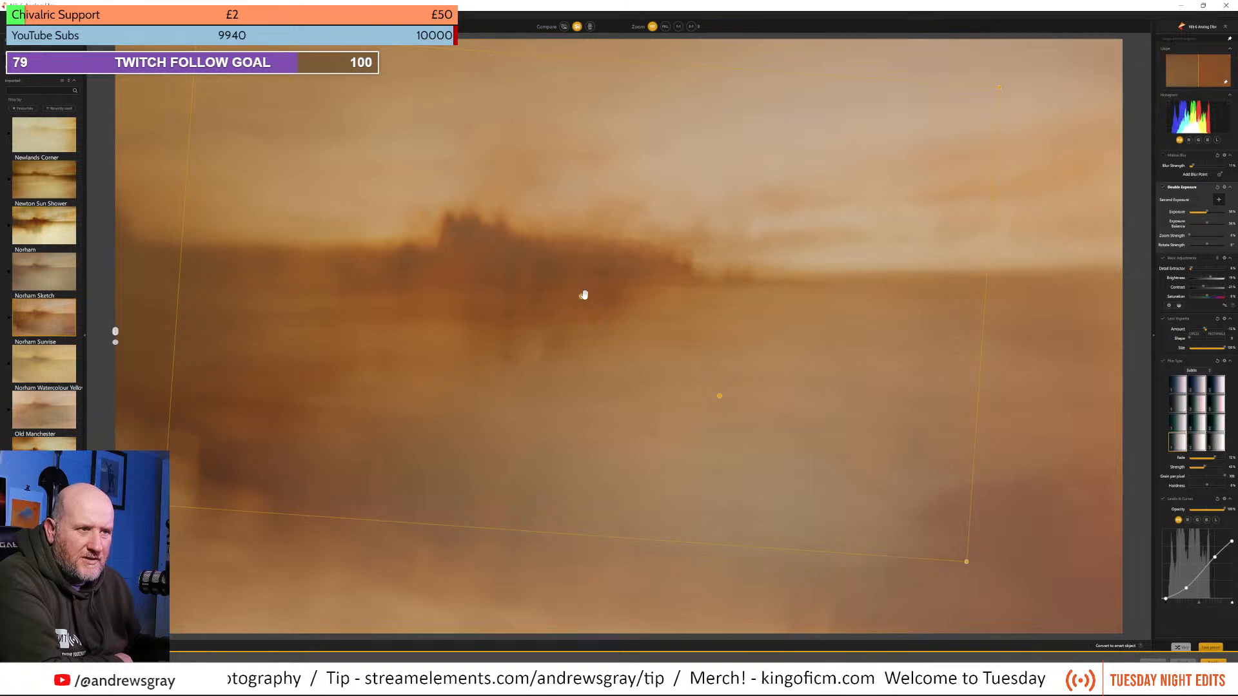
{"action": "left_click_drag", "start_coordinate": [699, 285], "coordinate": [774, 267]}
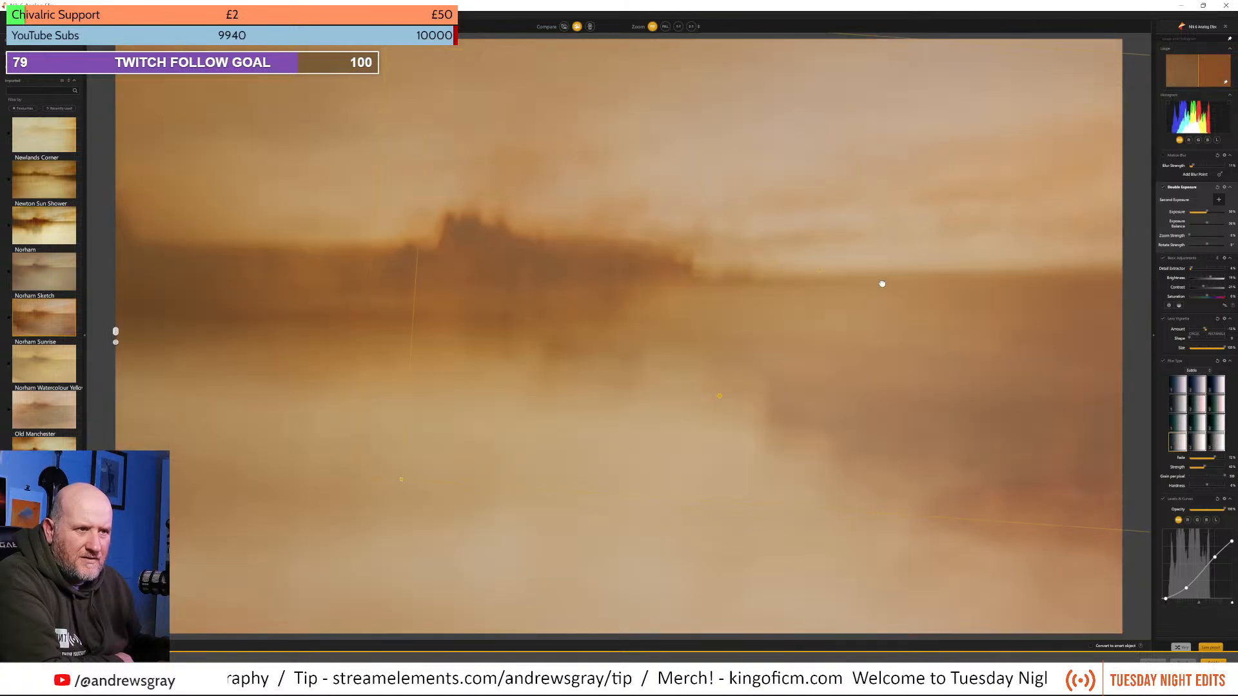
{"action": "left_click_drag", "start_coordinate": [882, 284], "coordinate": [550, 273]}
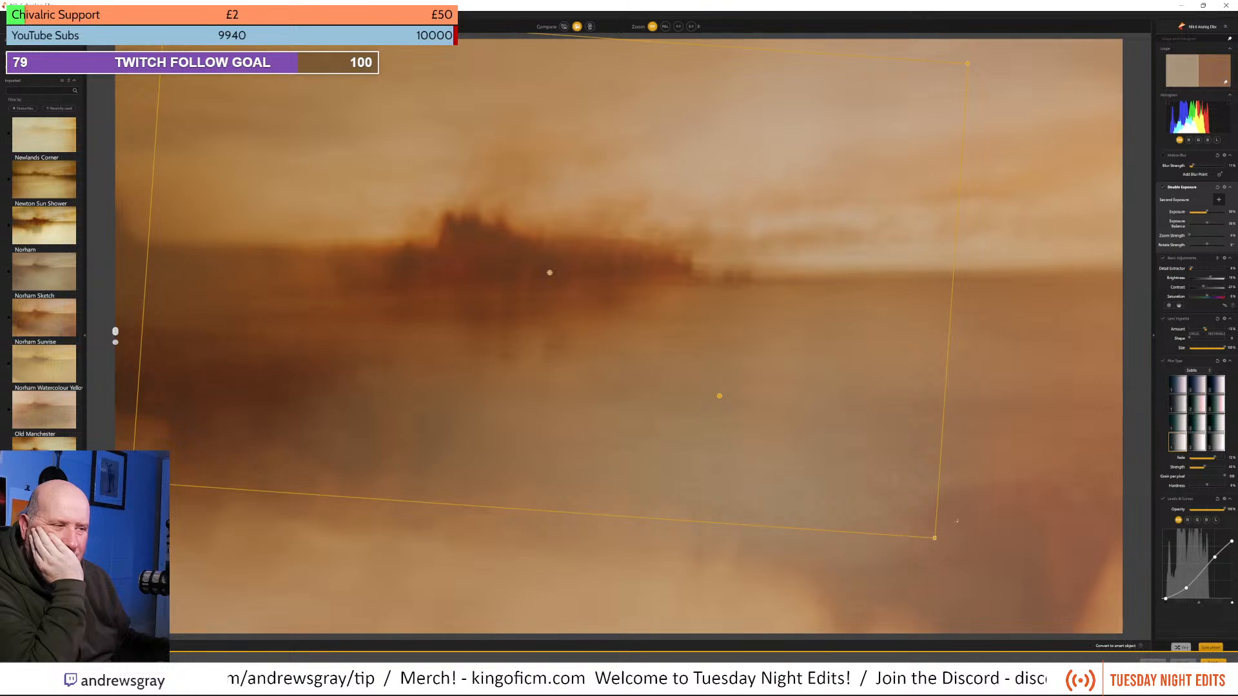
{"action": "left_click_drag", "start_coordinate": [957, 521], "coordinate": [972, 493]}
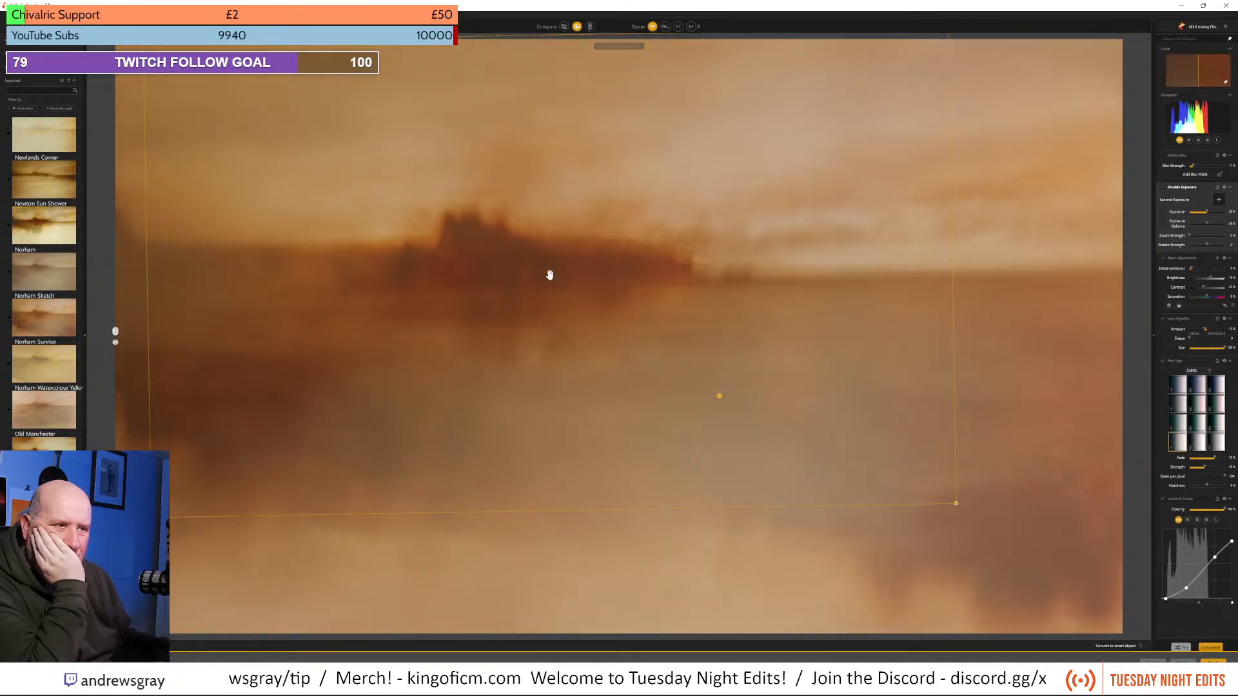
Shift the second exposure around the castle, rotate it a quarter turn, and place its centre at the image's top edge.
{"action": "left_click_drag", "start_coordinate": [550, 273], "coordinate": [932, 237]}
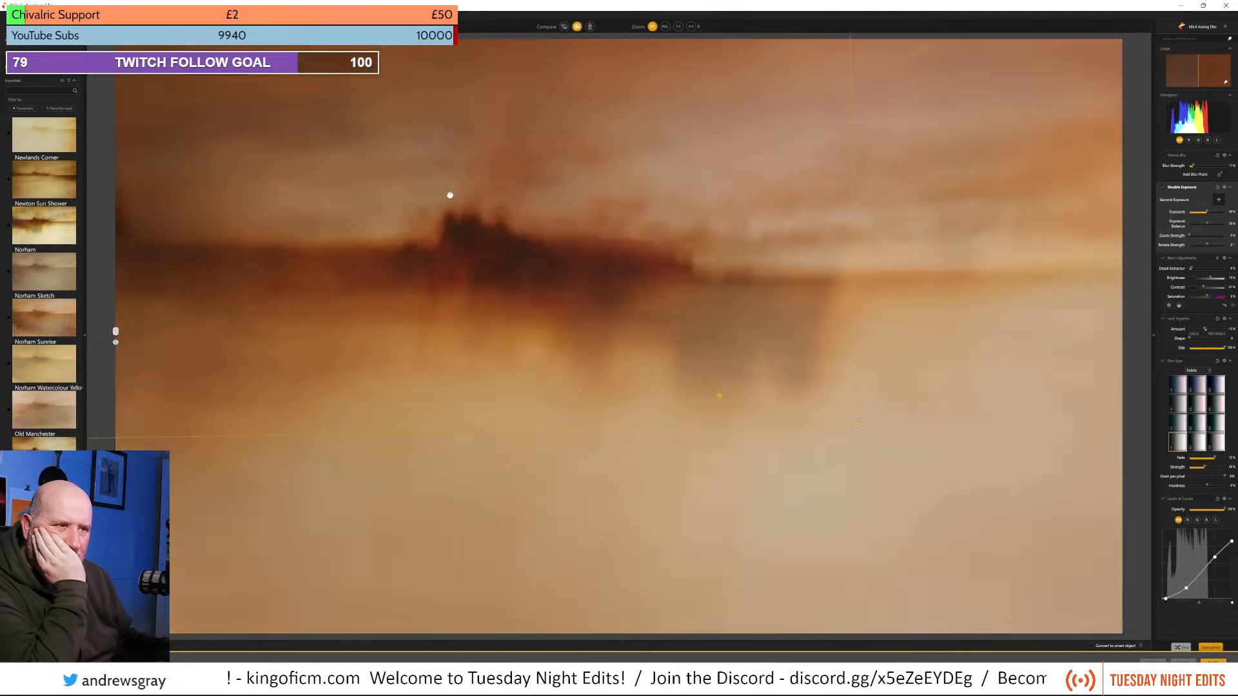
{"action": "left_click_drag", "start_coordinate": [439, 182], "coordinate": [354, 223]}
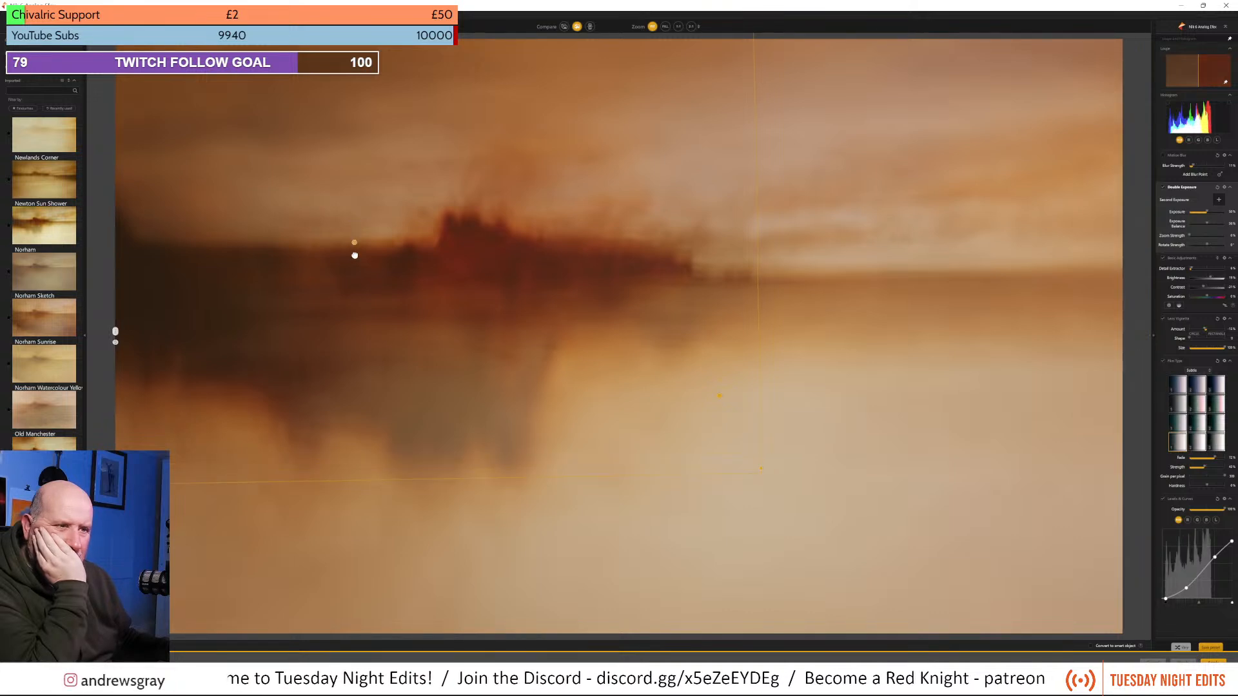
{"action": "left_click_drag", "start_coordinate": [354, 257], "coordinate": [356, 233]}
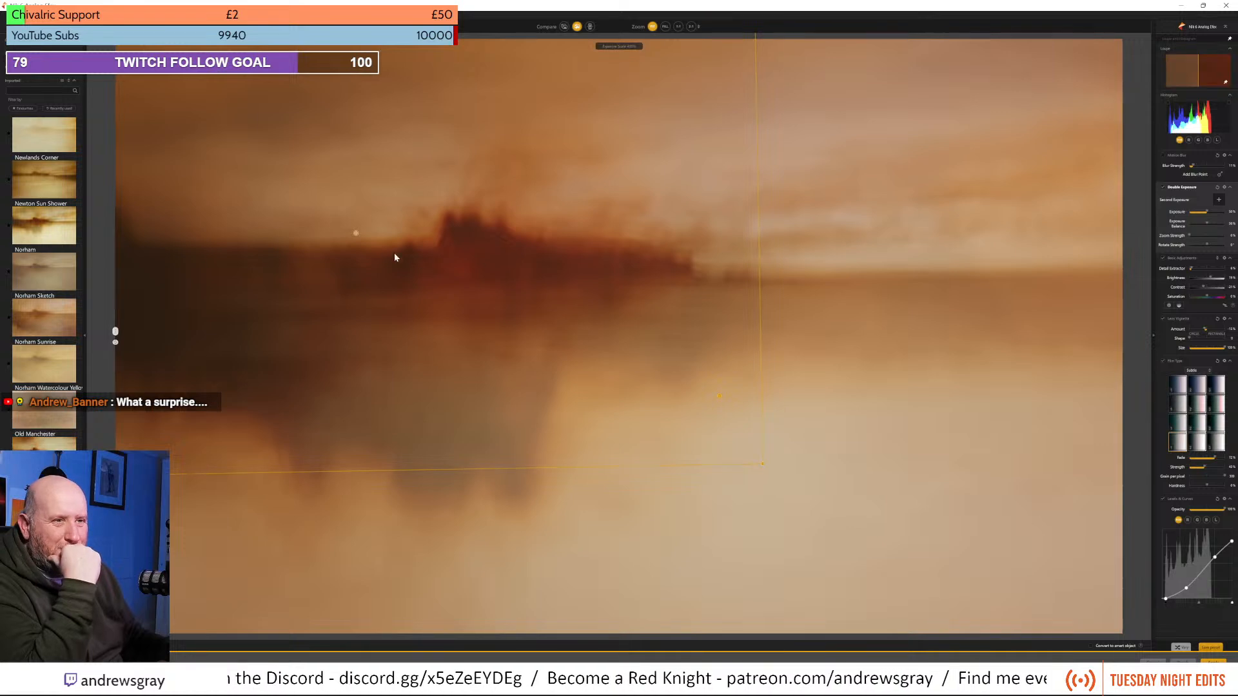
{"action": "left_click_drag", "start_coordinate": [399, 244], "coordinate": [461, 210]}
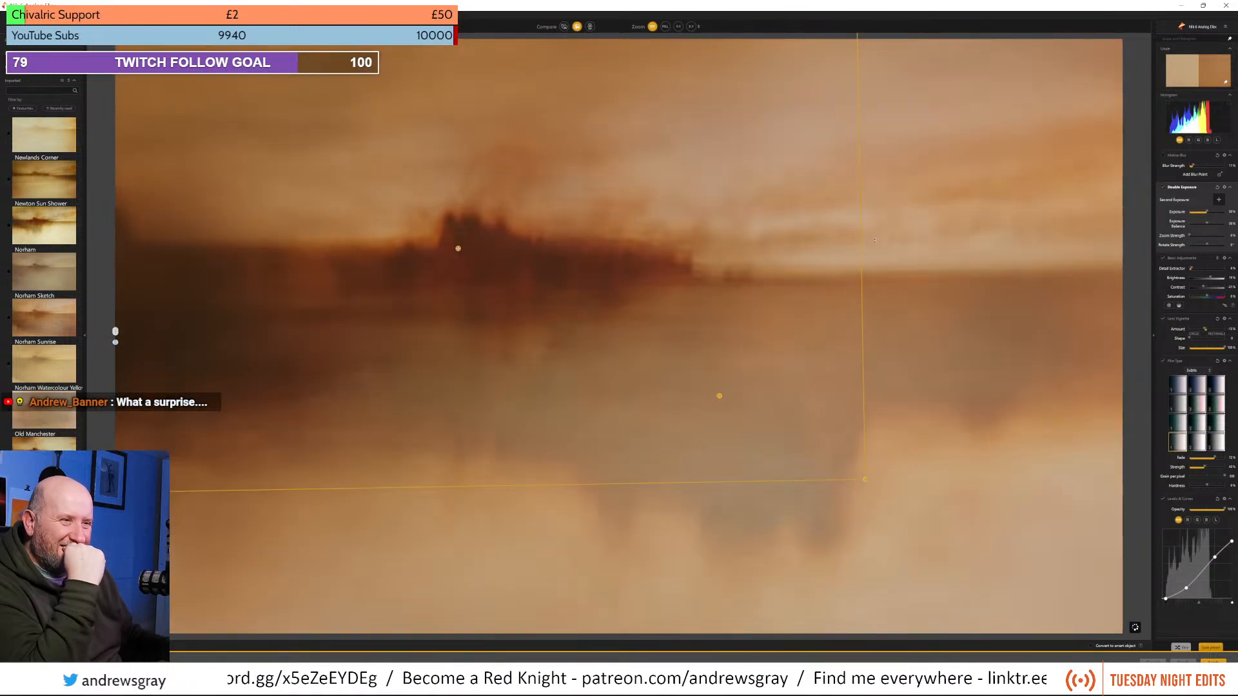
{"action": "left_click_drag", "start_coordinate": [874, 241], "coordinate": [461, 456]}
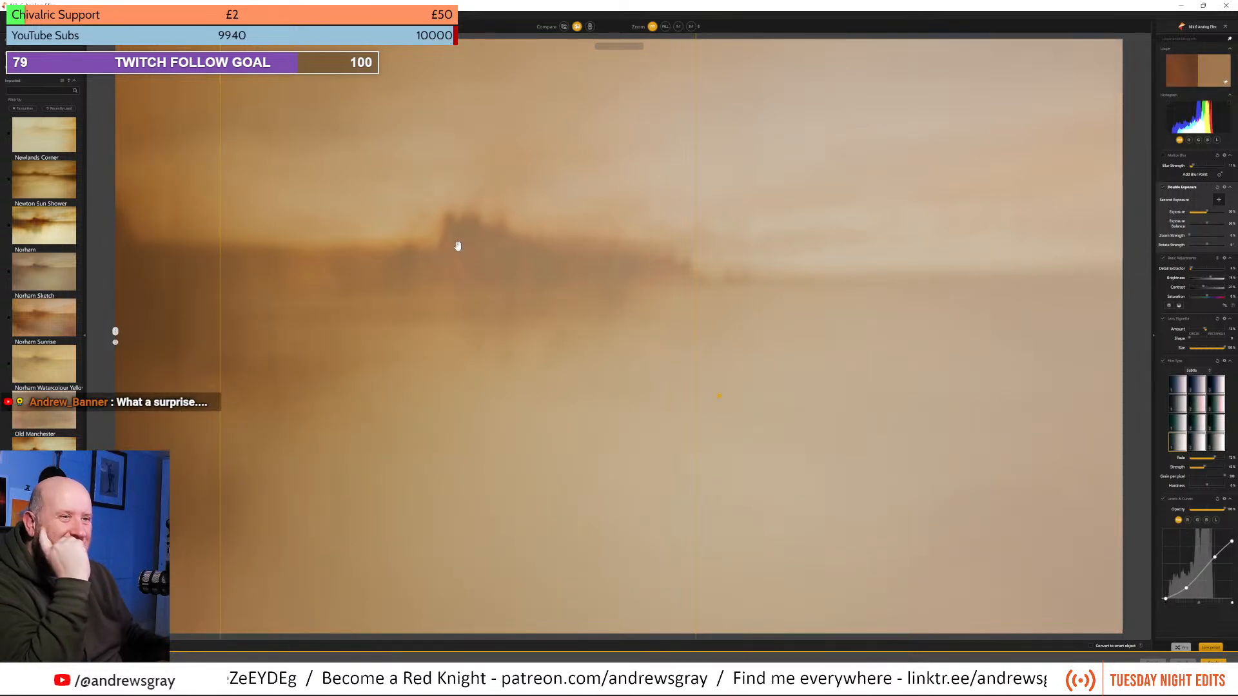
{"action": "left_click_drag", "start_coordinate": [456, 243], "coordinate": [680, 3]}
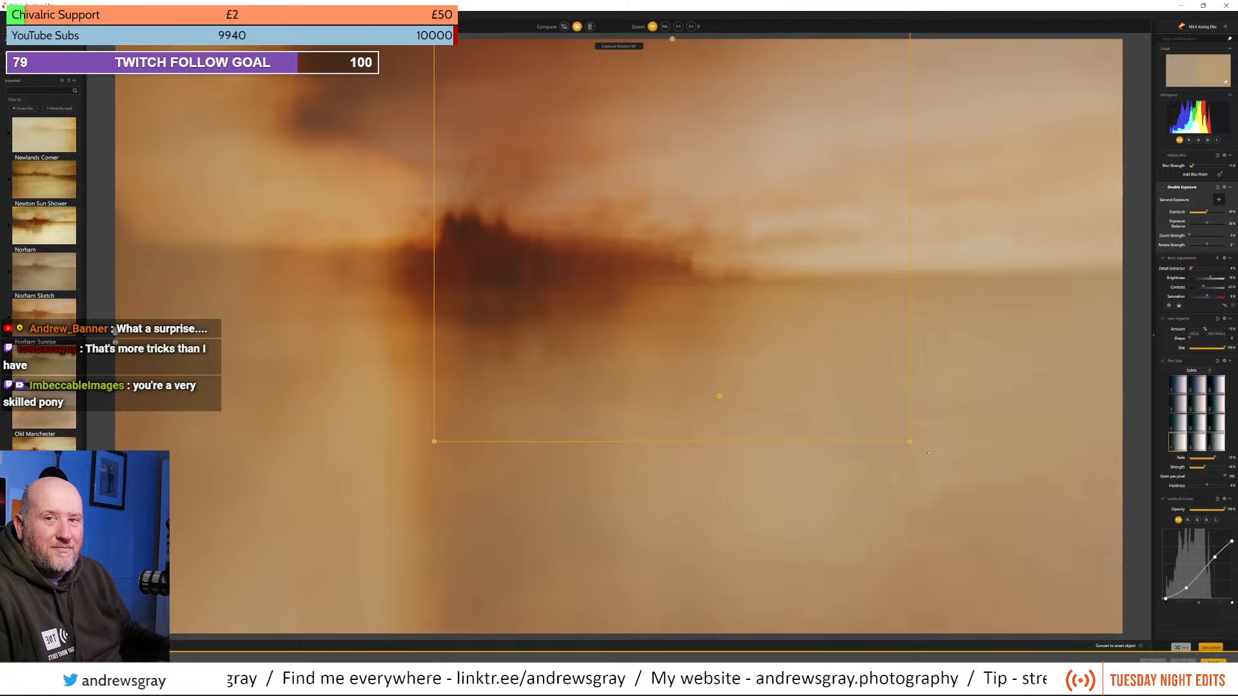
Try tilting the second exposure diagonally and shifting it across the sky to the right of the castle.
{"action": "left_click_drag", "start_coordinate": [928, 452], "coordinate": [754, 476]}
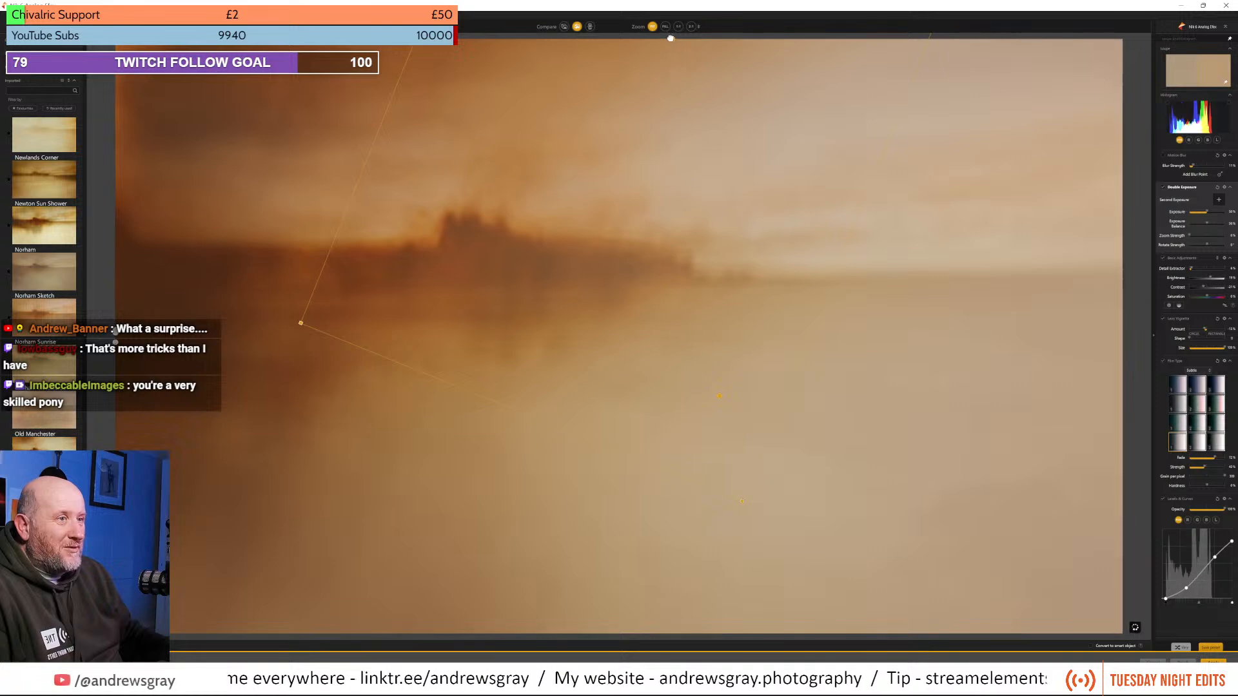
{"action": "left_click_drag", "start_coordinate": [668, 37], "coordinate": [784, 4]}
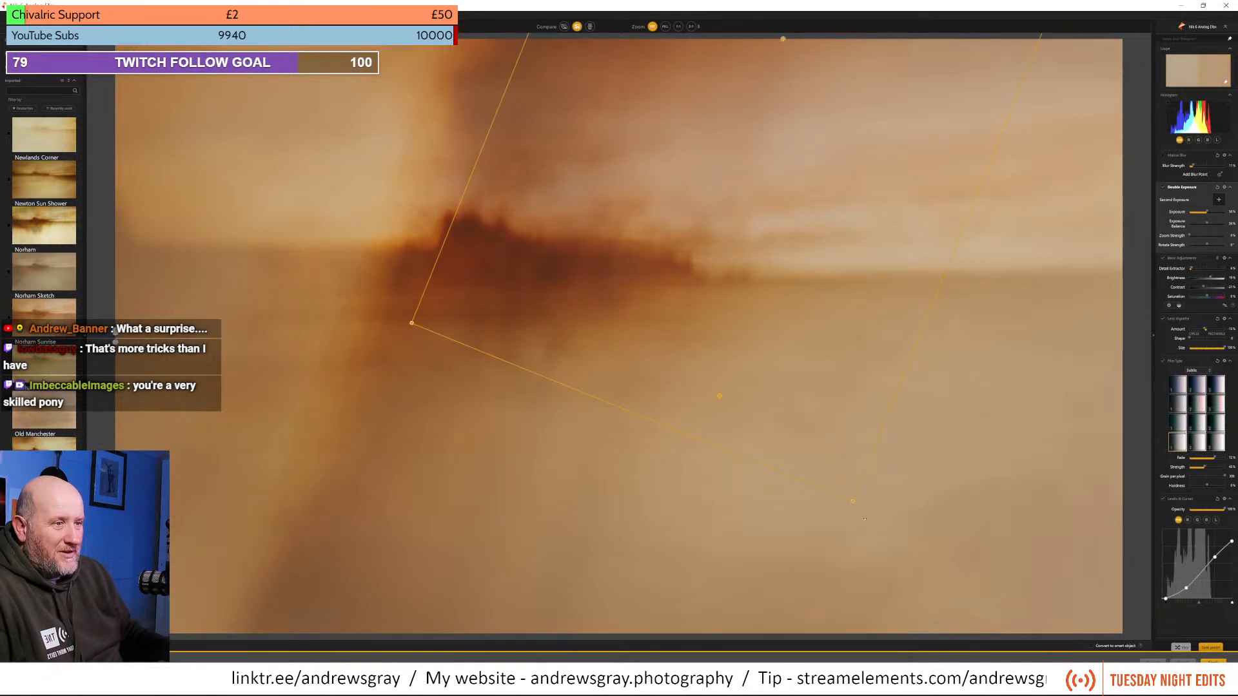
{"action": "left_click_drag", "start_coordinate": [723, 527], "coordinate": [662, 508]}
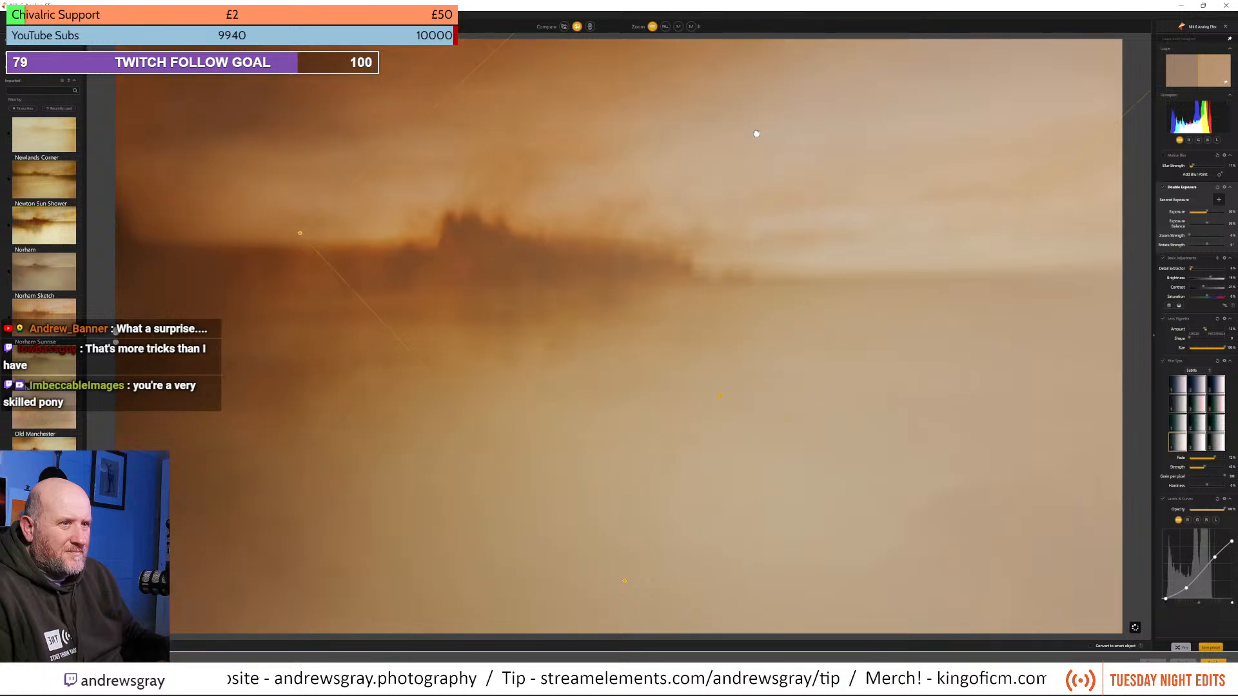
{"action": "left_click_drag", "start_coordinate": [755, 133], "coordinate": [929, 106]}
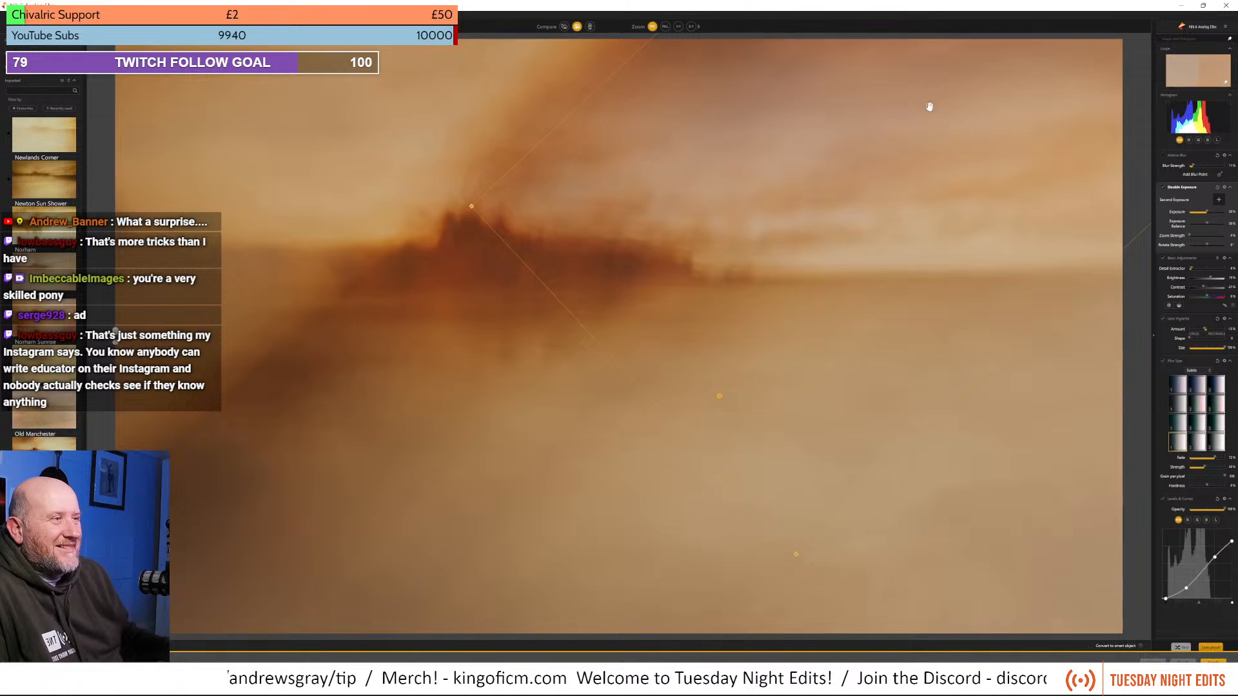
Try several placements of the diagonal second exposure between the upper sky and the water, ending on the horizon right of the castle.
{"action": "left_click", "coordinate": [1044, 79]}
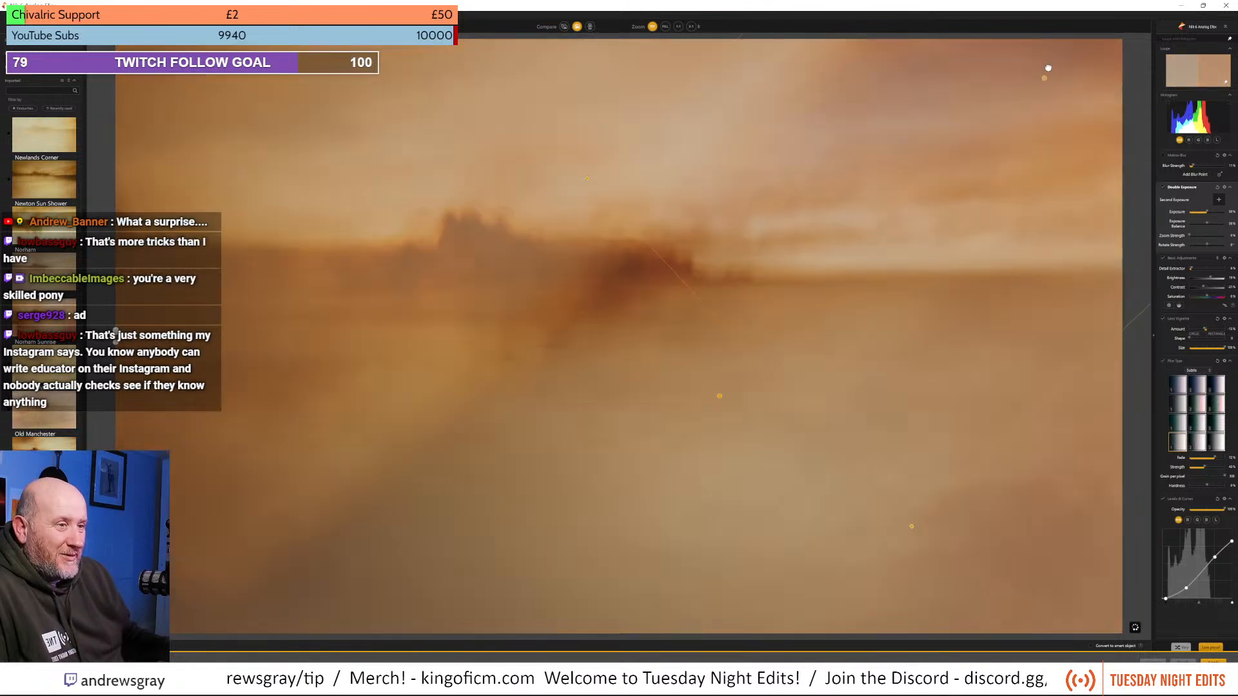
{"action": "left_click_drag", "start_coordinate": [1012, 20], "coordinate": [1006, 12]}
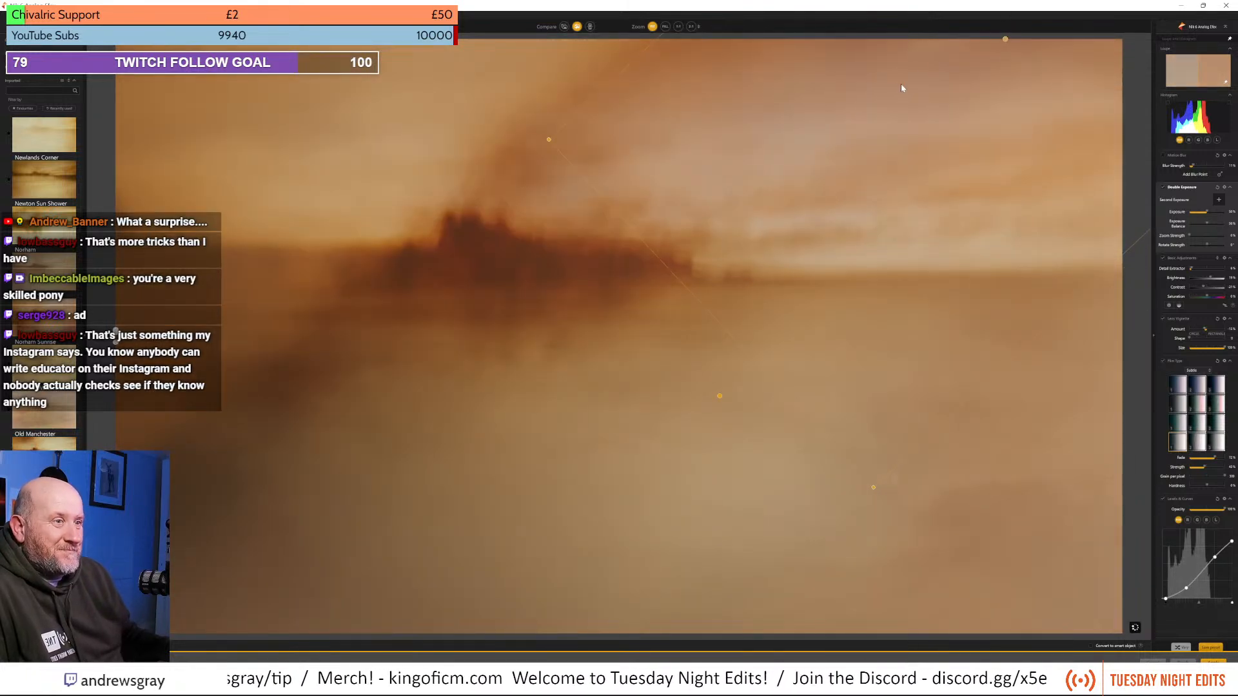
{"action": "left_click_drag", "start_coordinate": [829, 135], "coordinate": [822, 203]}
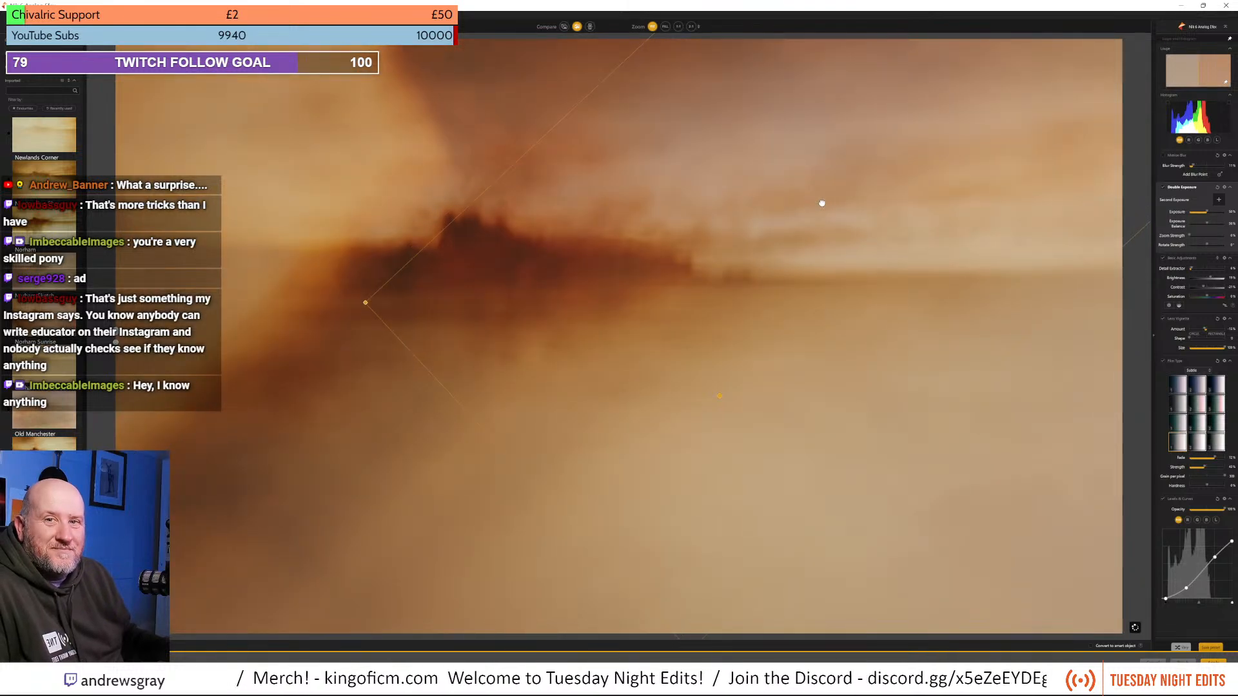
{"action": "left_click_drag", "start_coordinate": [822, 203], "coordinate": [793, 331]}
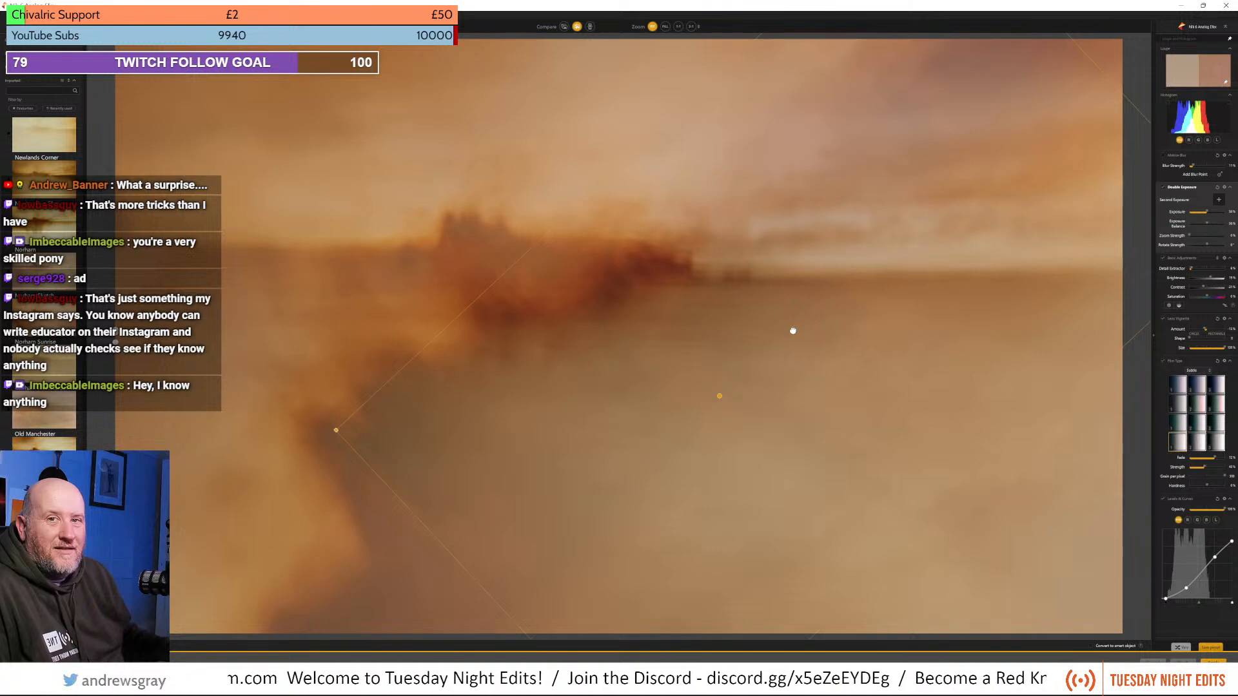
{"action": "left_click_drag", "start_coordinate": [794, 331], "coordinate": [819, 275]}
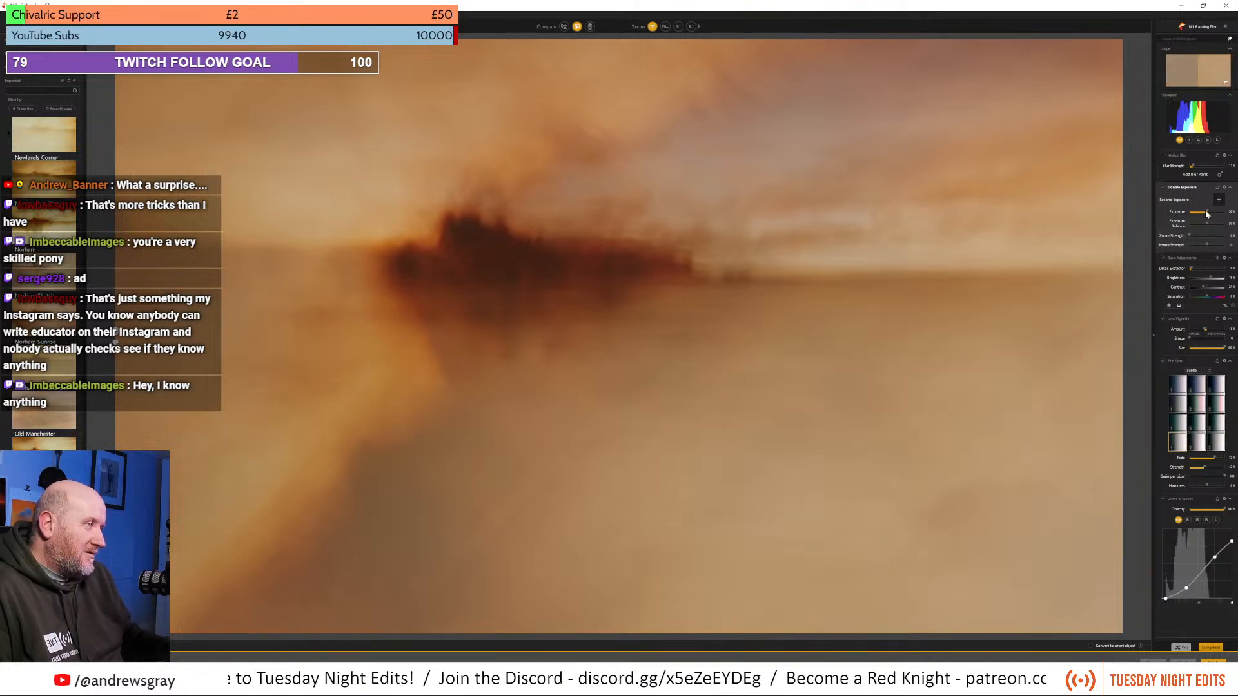
Slightly reduce the Double Exposure's exposure strength and test the exposure balance on both sides of its midpoint.
{"action": "left_click_drag", "start_coordinate": [1205, 216], "coordinate": [1210, 216]}
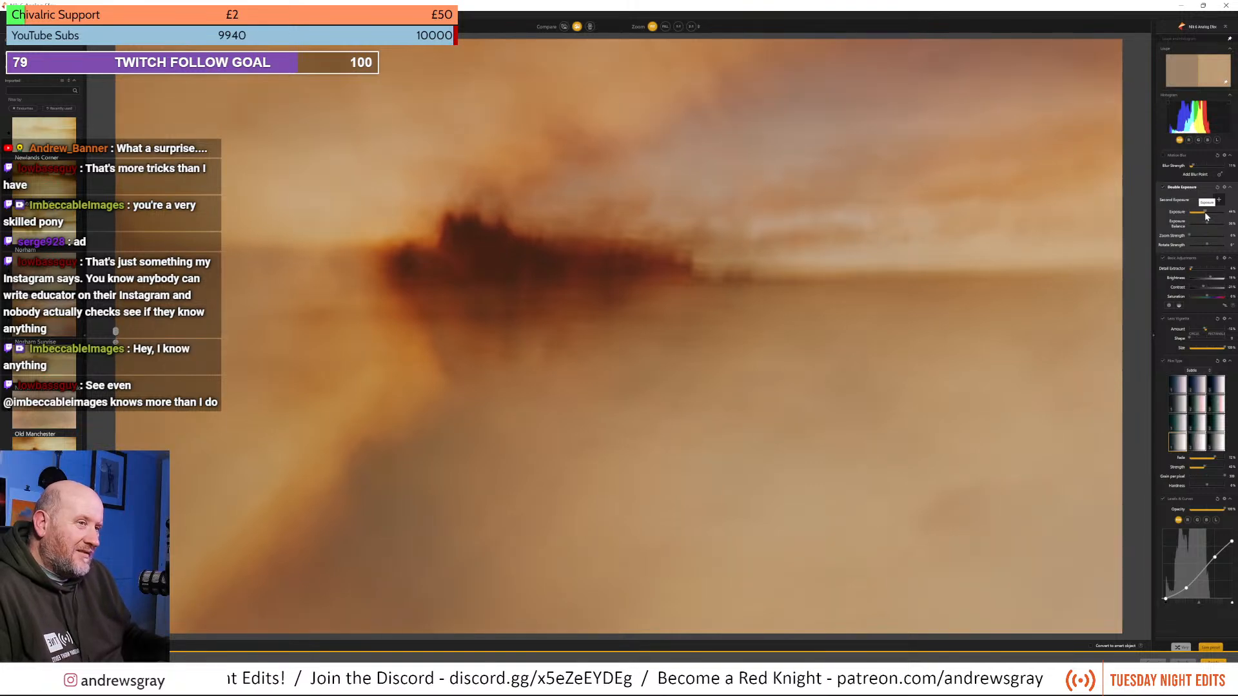
{"action": "left_click_drag", "start_coordinate": [1206, 217], "coordinate": [1207, 217]}
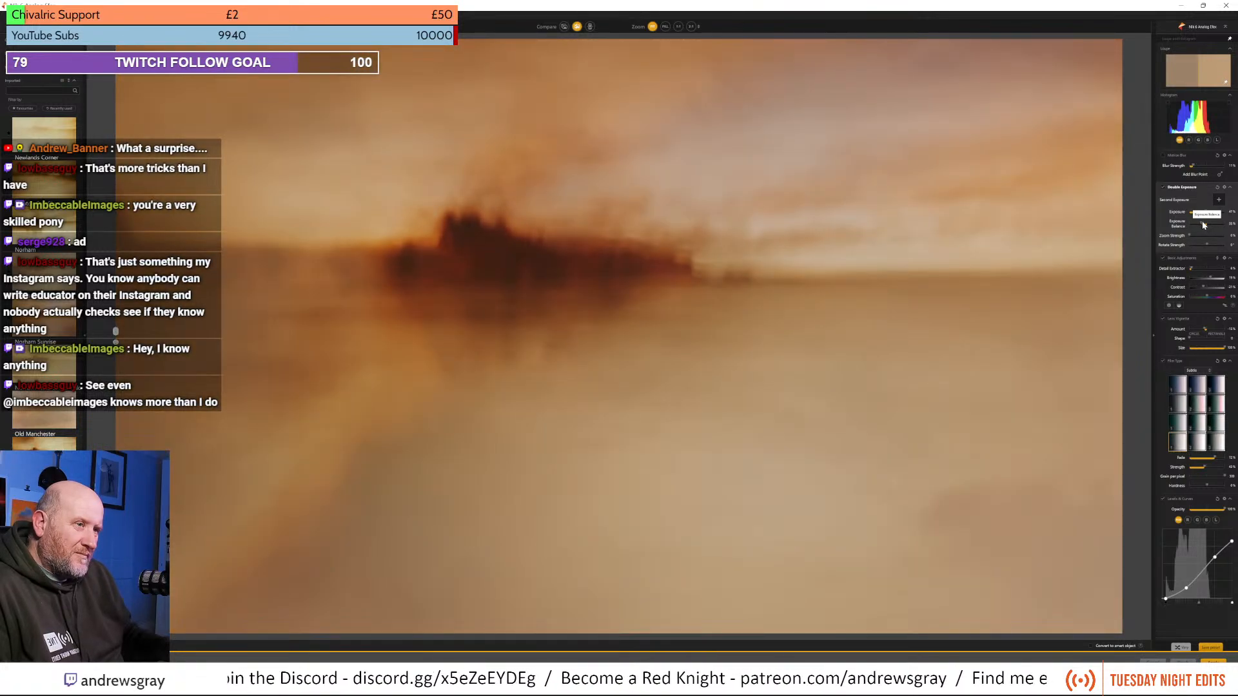
{"action": "left_click_drag", "start_coordinate": [1202, 222], "coordinate": [1206, 222]}
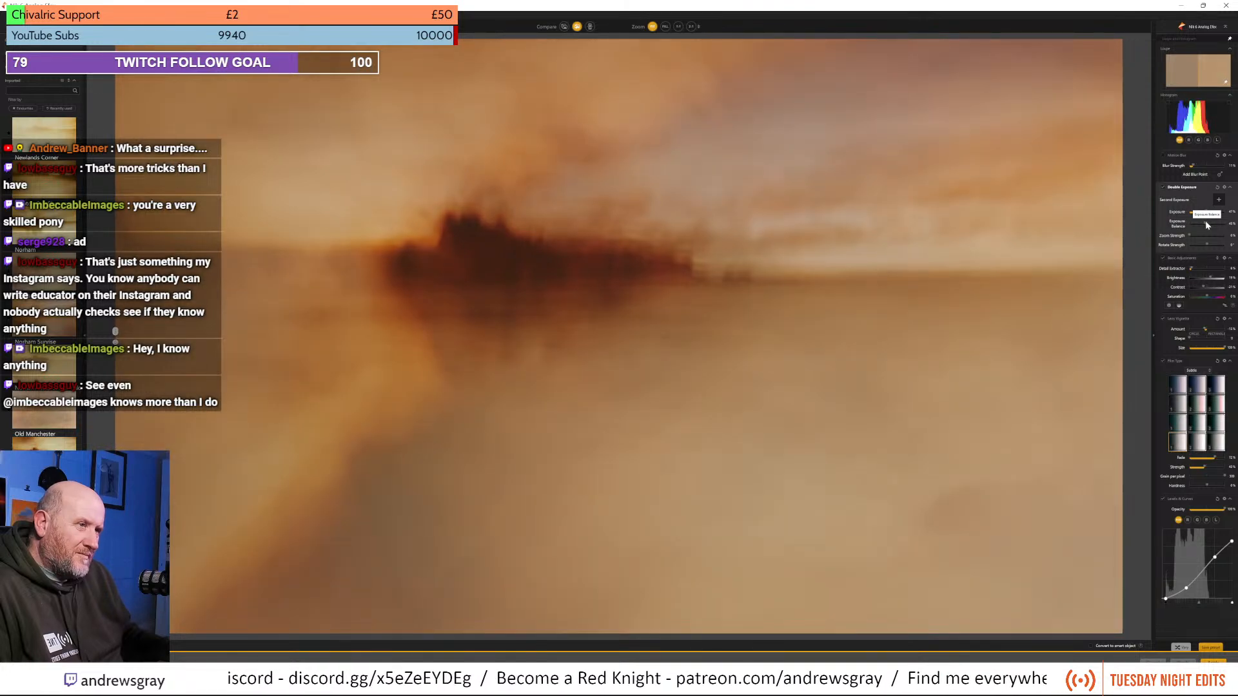
{"action": "left_click_drag", "start_coordinate": [1212, 225], "coordinate": [1206, 225]}
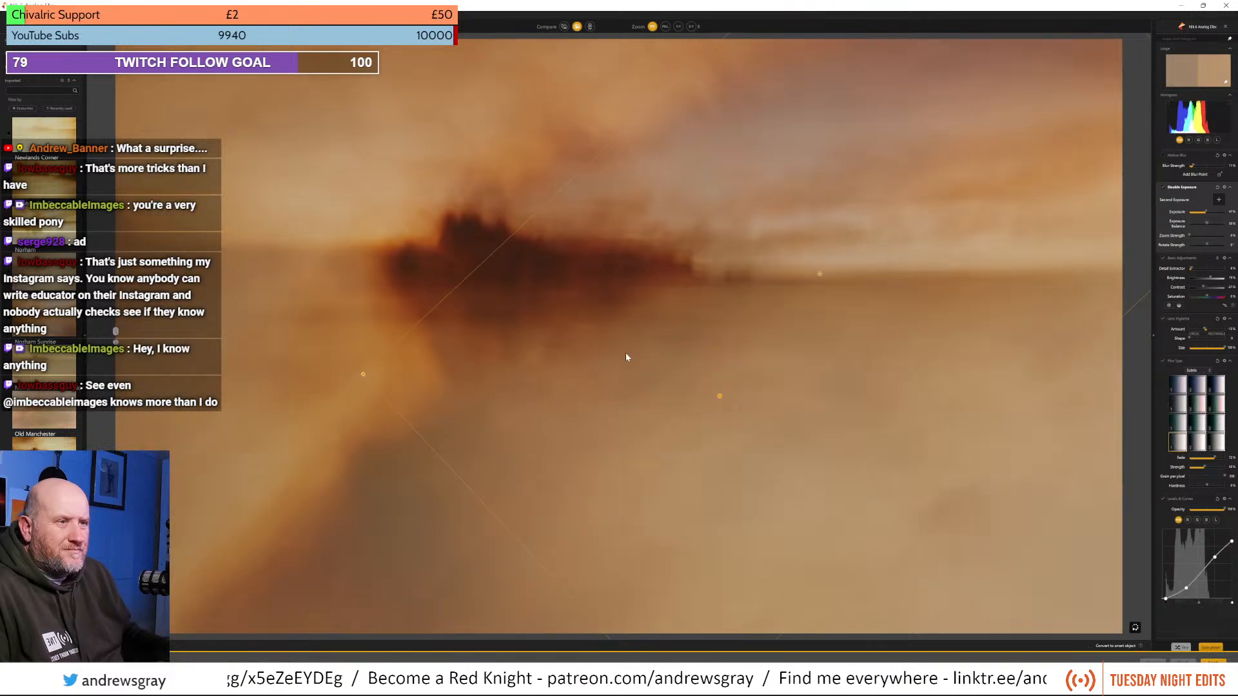
Rotate the second exposure back upright, place its centre near the image's top edge, and fine-tune its slight tilt and position above the castle.
{"action": "left_click_drag", "start_coordinate": [338, 355], "coordinate": [640, 542]}
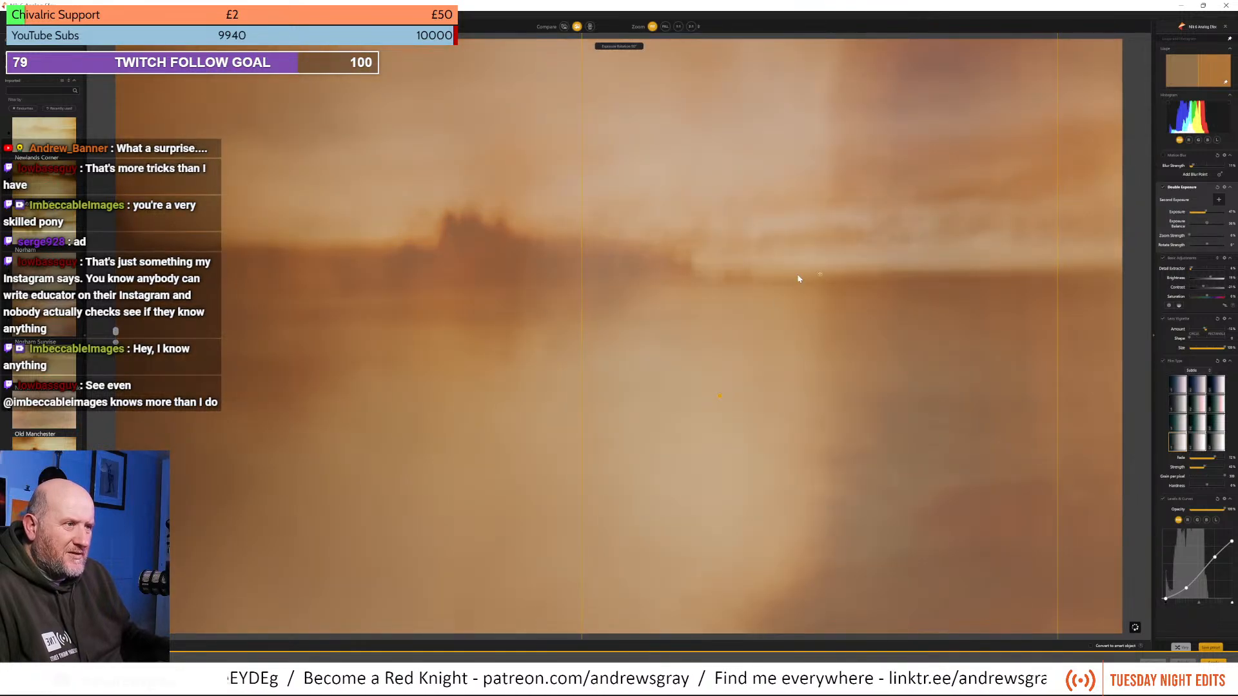
{"action": "left_click_drag", "start_coordinate": [818, 268], "coordinate": [675, 3]}
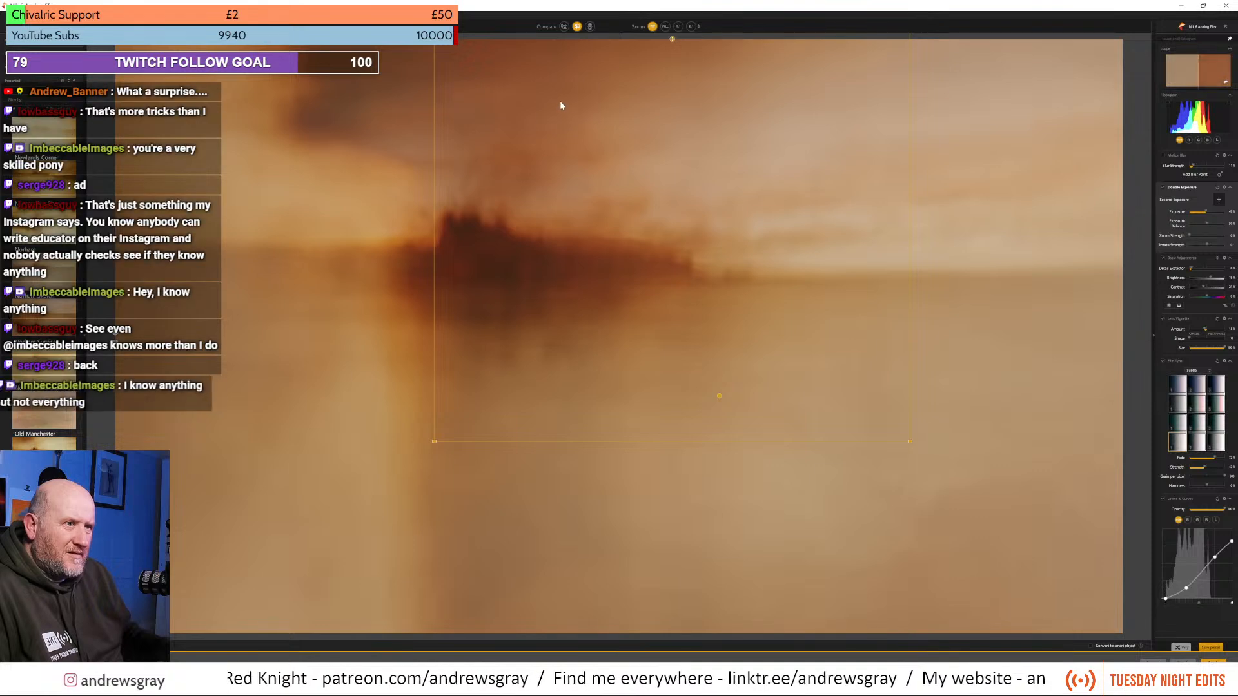
{"action": "left_click_drag", "start_coordinate": [671, 39], "coordinate": [666, 68]}
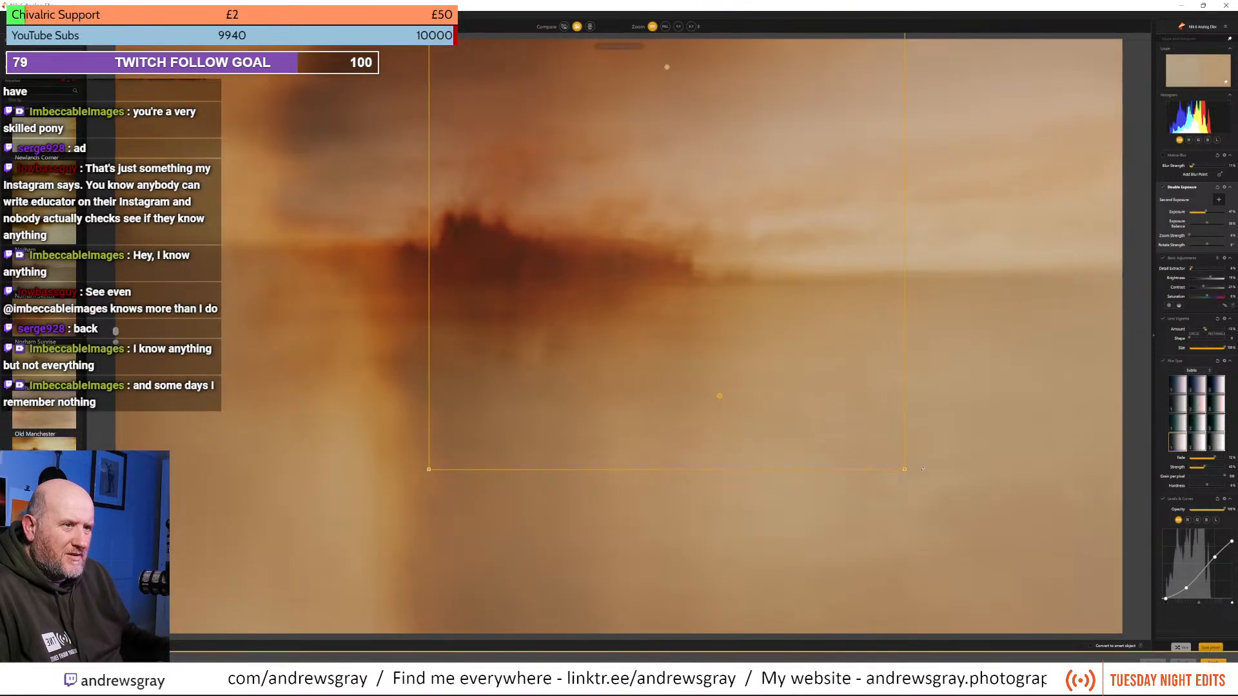
{"action": "left_click_drag", "start_coordinate": [922, 469], "coordinate": [946, 443]}
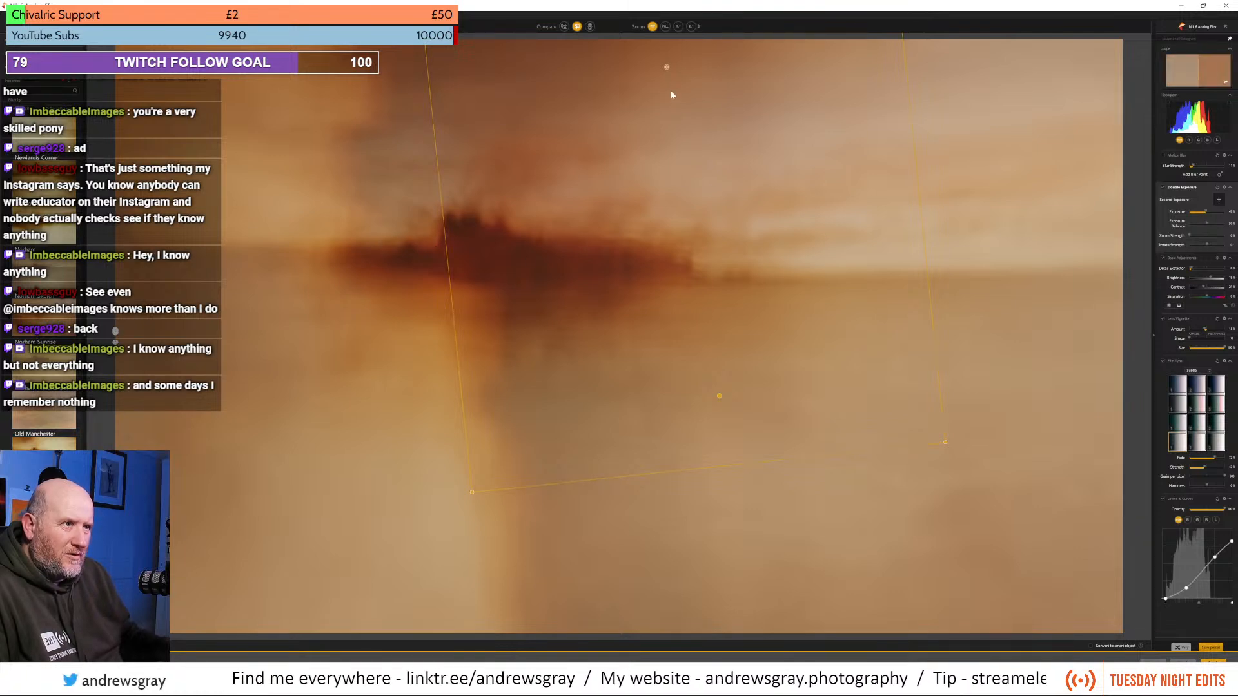
{"action": "mouse_move", "coordinate": [666, 66]}
{"action": "left_mouse_down"}
{"action": "mouse_move", "coordinate": [660, 51]}
{"action": "mouse_move", "coordinate": [647, 58]}
{"action": "left_mouse_up"}
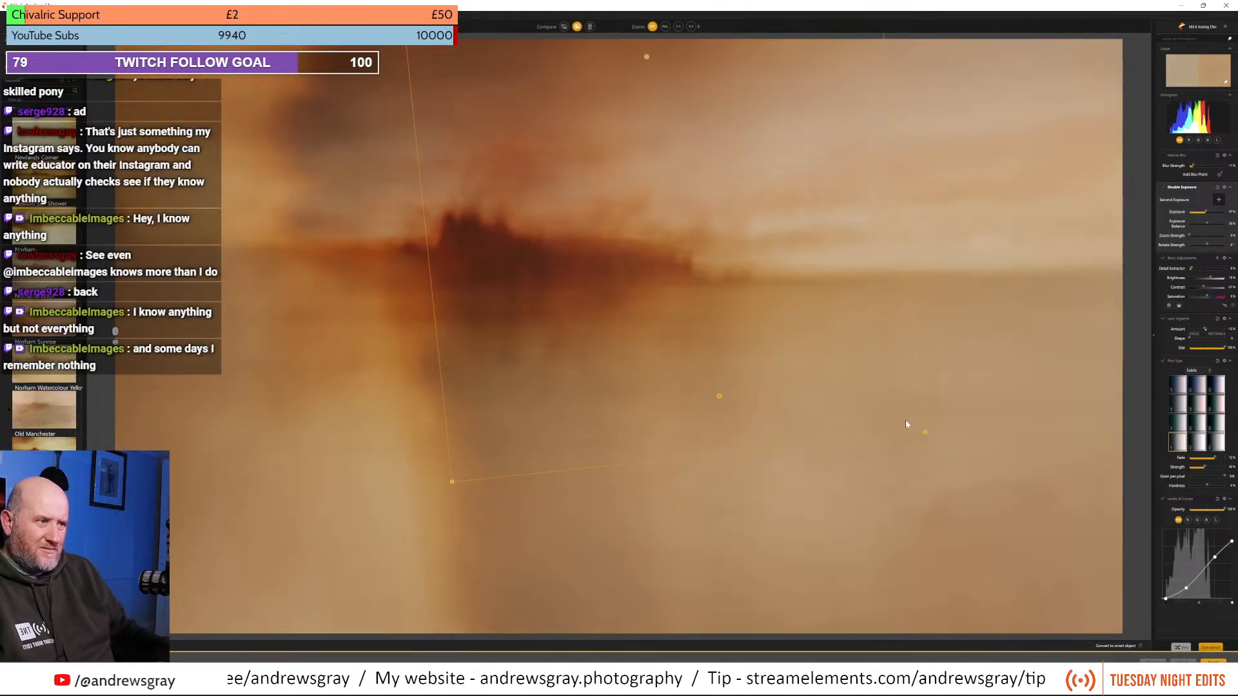
{"action": "left_click_drag", "start_coordinate": [927, 434], "coordinate": [961, 386]}
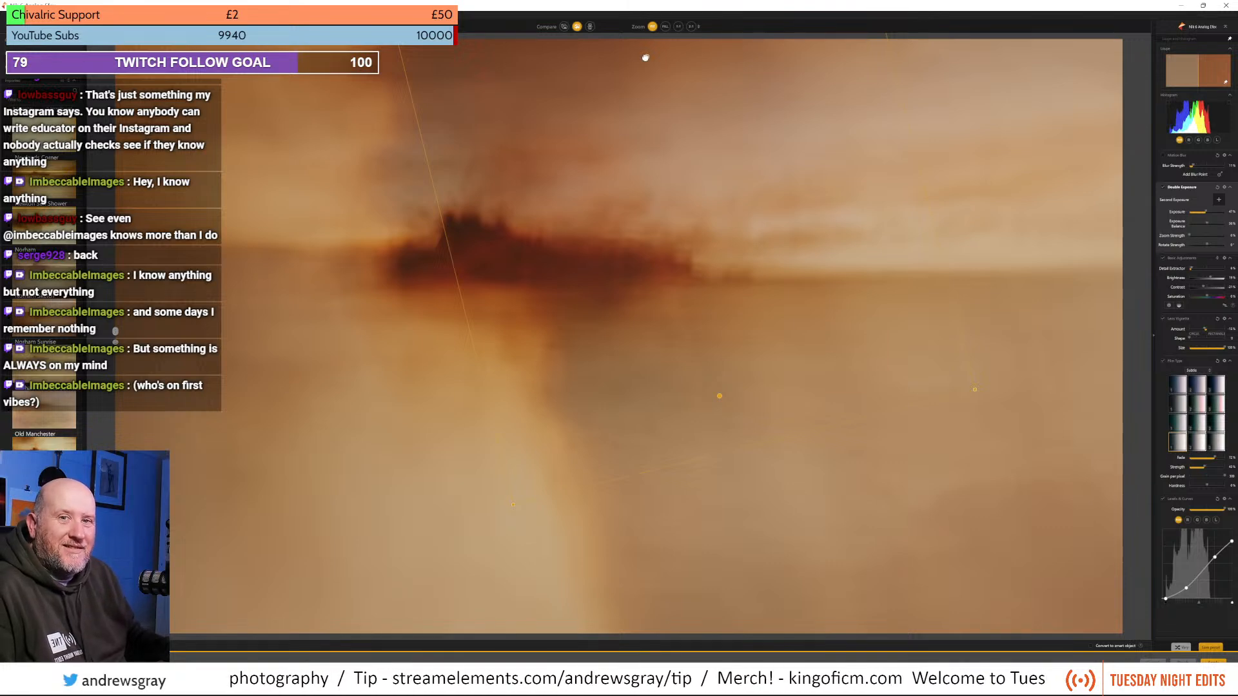
{"action": "left_click_drag", "start_coordinate": [646, 57], "coordinate": [612, 40]}
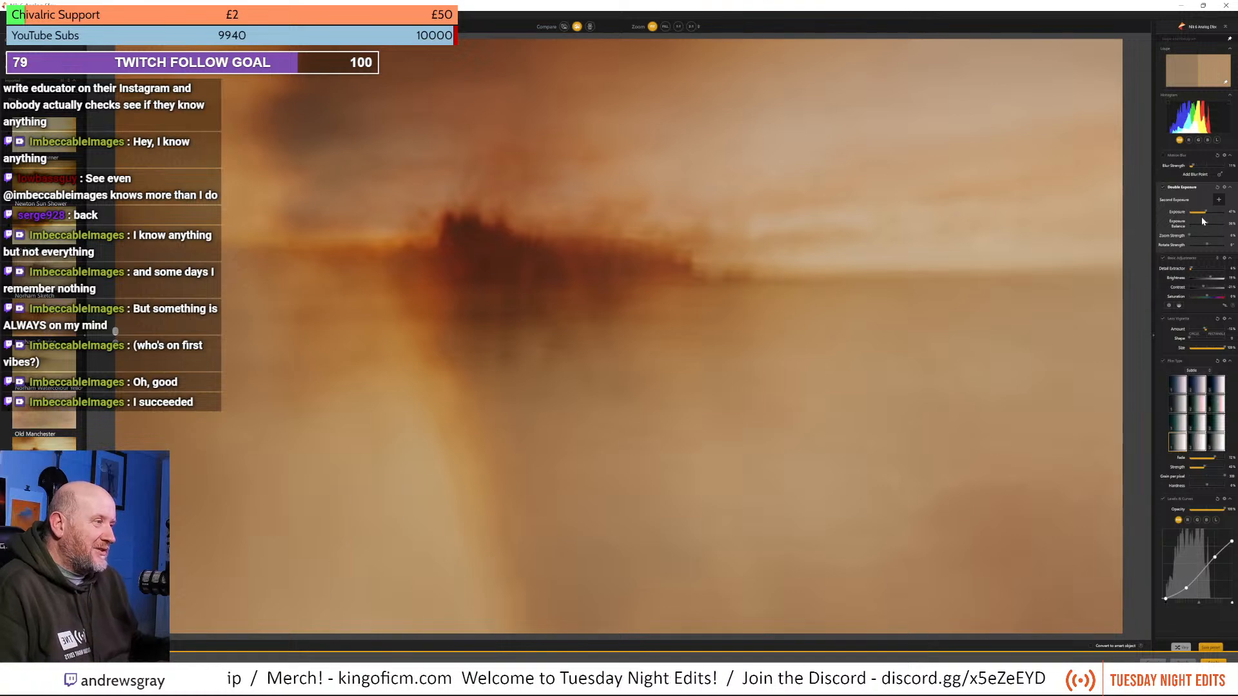
Fine-tune the Double Exposure's exposure balance, increase its zoom strength, and set a slightly negative rotate strength.
{"action": "left_click_drag", "start_coordinate": [1207, 224], "coordinate": [1205, 225]}
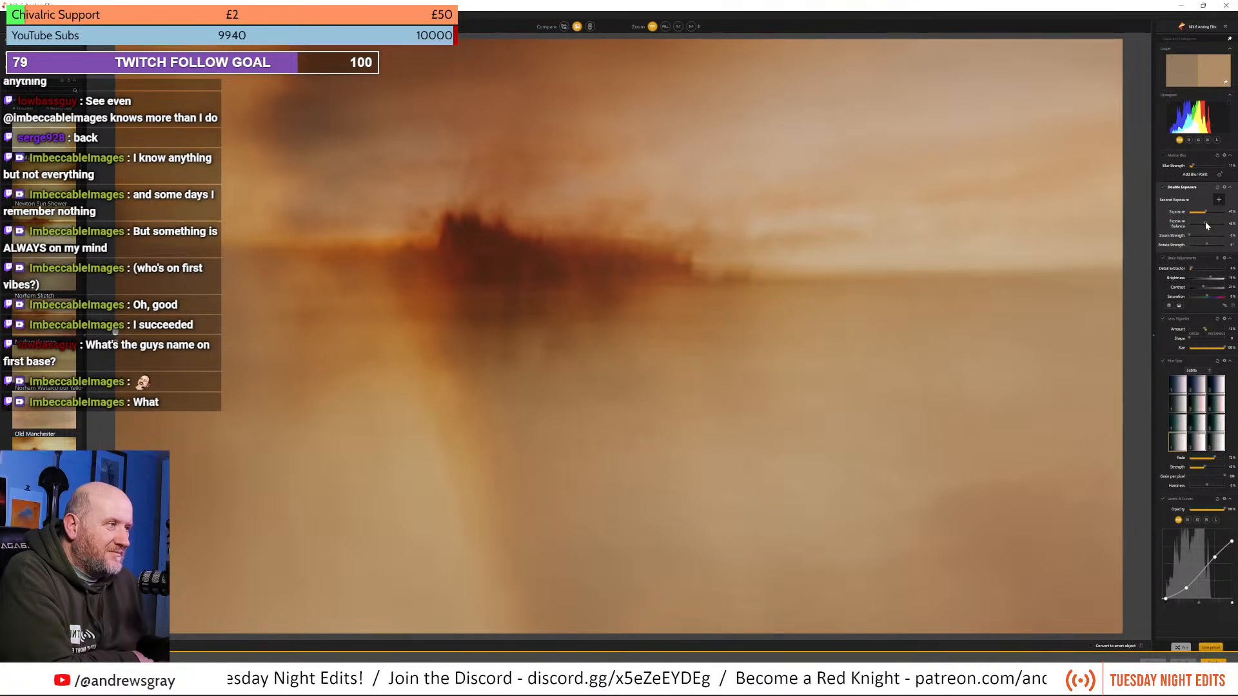
{"action": "left_click_drag", "start_coordinate": [1205, 222], "coordinate": [1214, 224]}
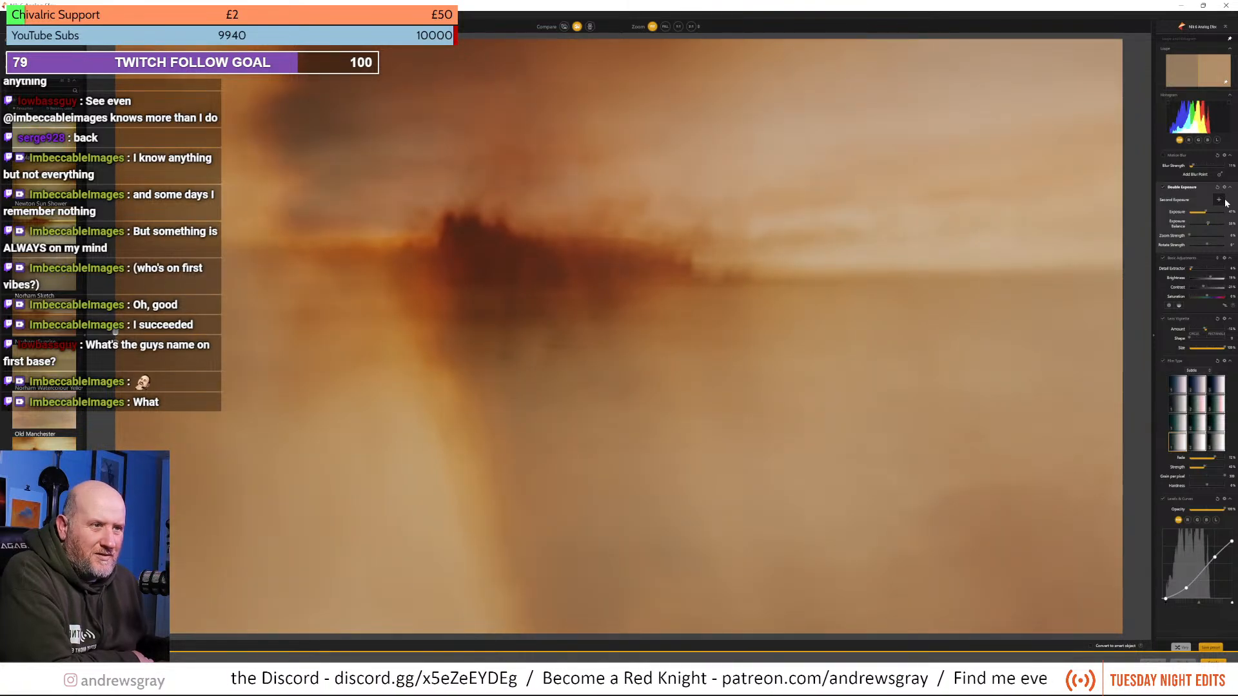
{"action": "left_click_drag", "start_coordinate": [1191, 235], "coordinate": [1204, 236]}
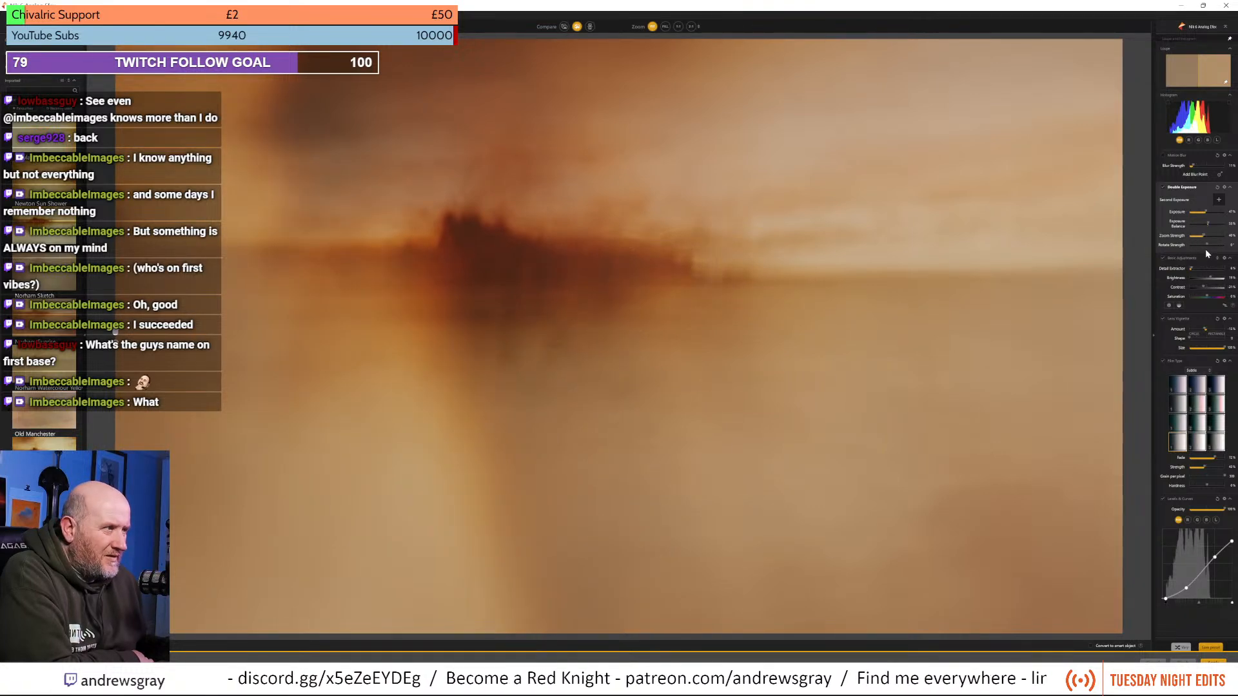
{"action": "left_click_drag", "start_coordinate": [1207, 246], "coordinate": [1201, 248]}
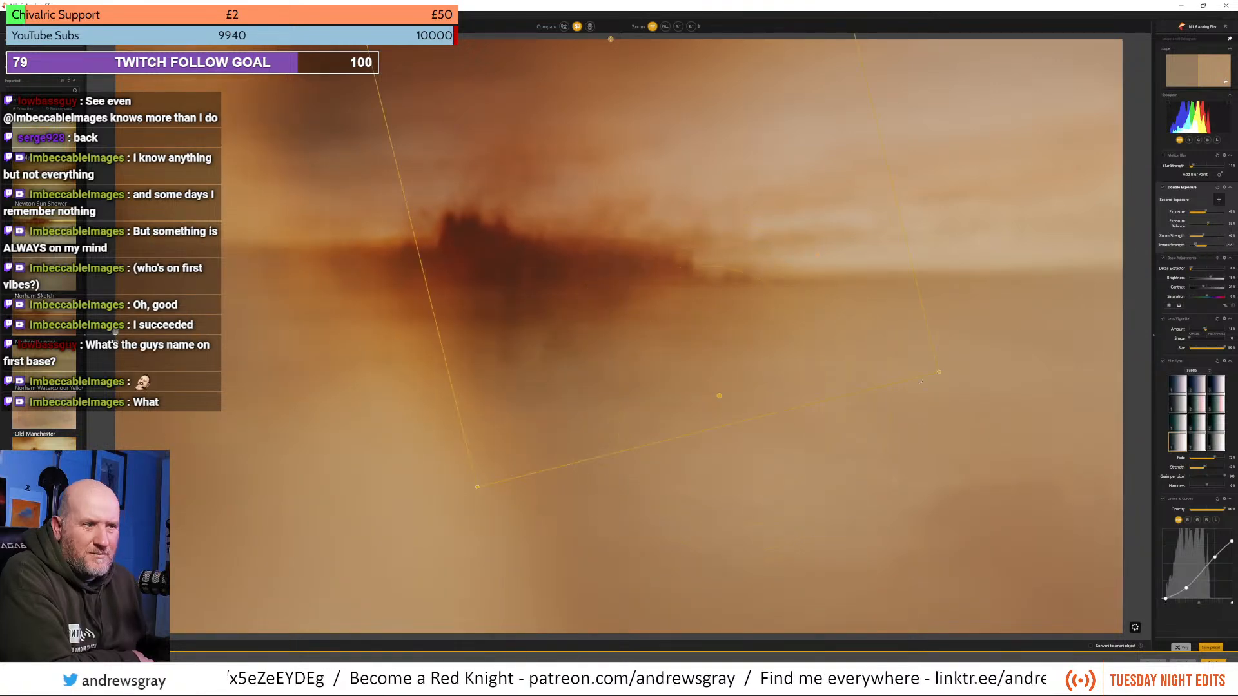
Move the zoomed and rotated second exposure onto the horizon to the right of the castle.
{"action": "left_click_drag", "start_coordinate": [772, 370], "coordinate": [854, 317]}
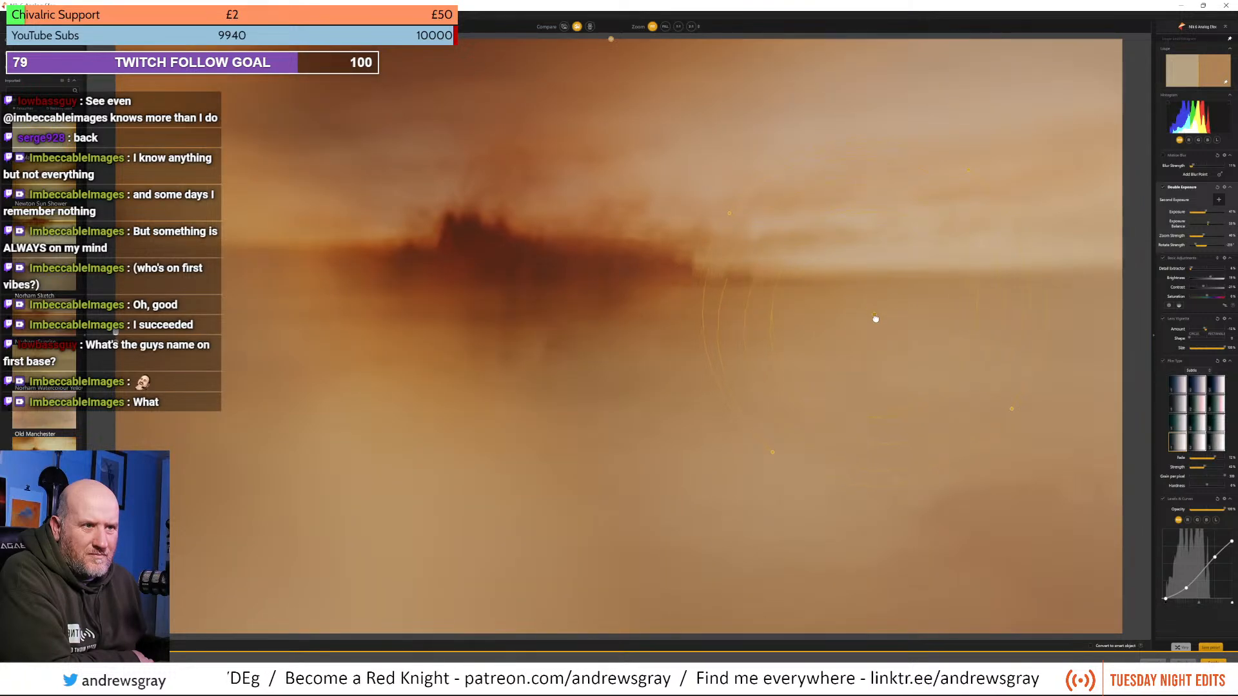
{"action": "left_click_drag", "start_coordinate": [764, 359], "coordinate": [601, 457]}
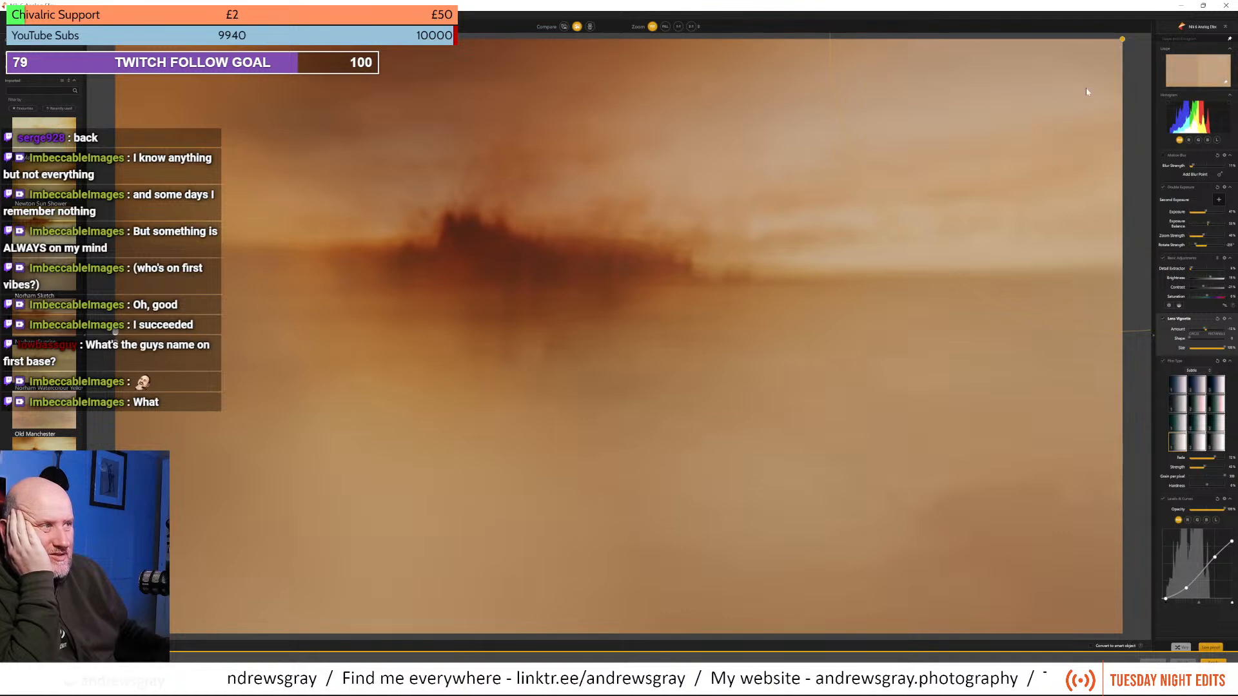
Try centring the lens vignette over the lower-left water, and switch the vignette off.
{"action": "mouse_move", "coordinate": [1123, 40]}
{"action": "left_mouse_down"}
{"action": "mouse_move", "coordinate": [265, 251]}
{"action": "mouse_move", "coordinate": [200, 300]}
{"action": "mouse_move", "coordinate": [425, 499]}
{"action": "left_mouse_up"}
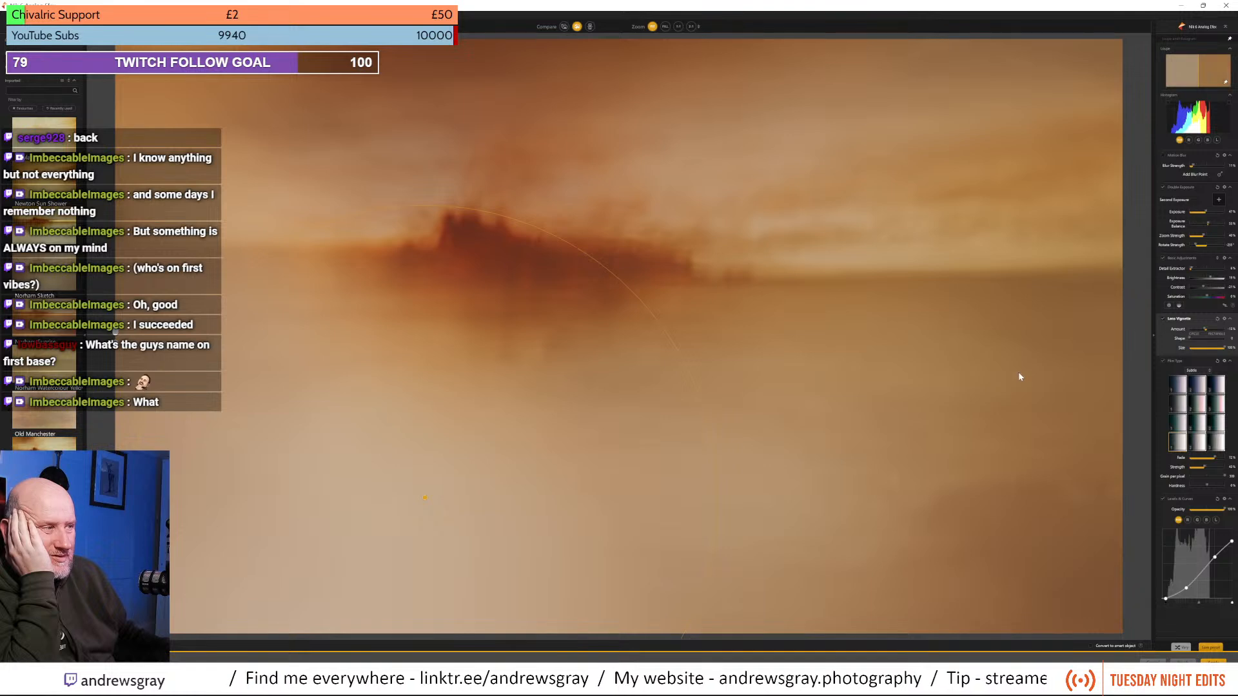
{"action": "left_click", "coordinate": [1164, 319]}
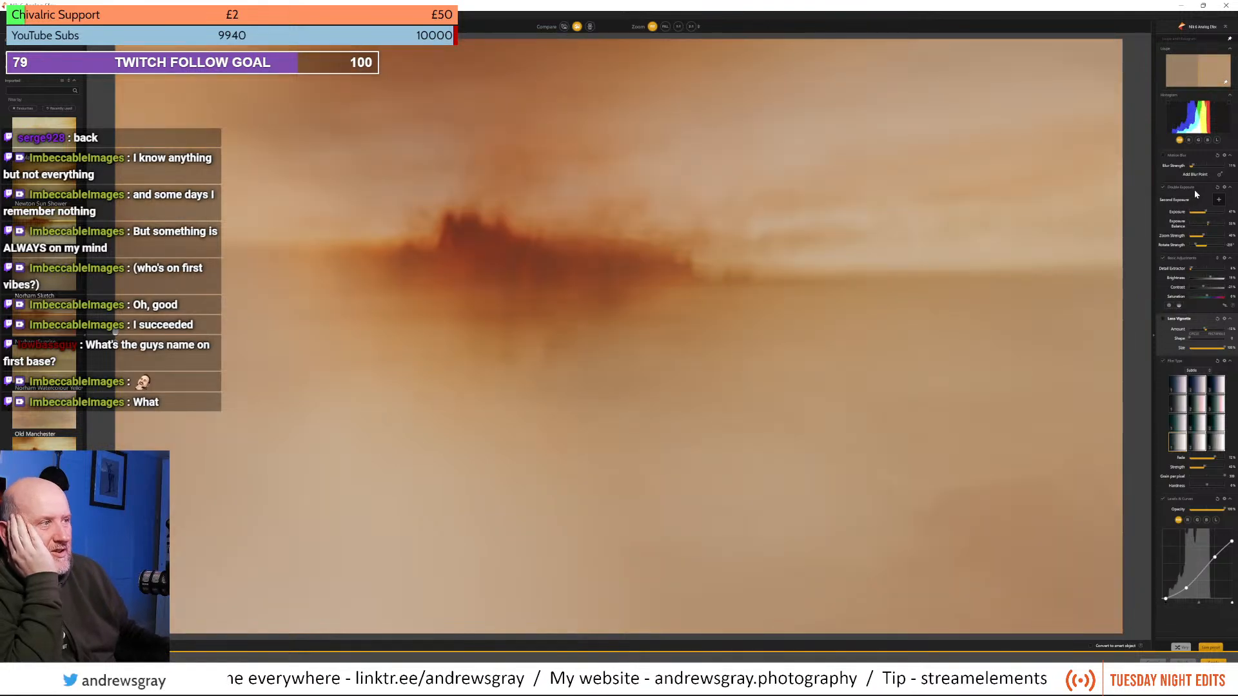
Slightly adjust the second exposure's strength, reset the Basic Adjustments brightness, and lower it just below neutral.
{"action": "left_click_drag", "start_coordinate": [1208, 214], "coordinate": [1203, 214]}
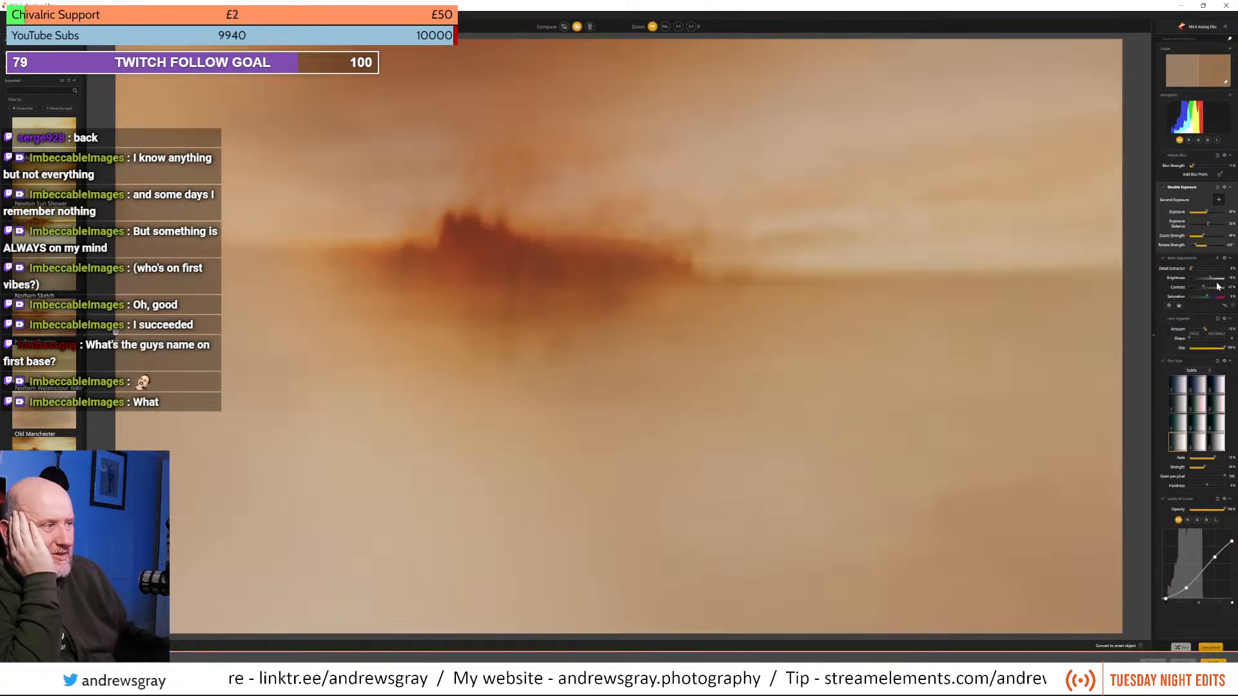
{"action": "double_click", "coordinate": [1209, 279]}
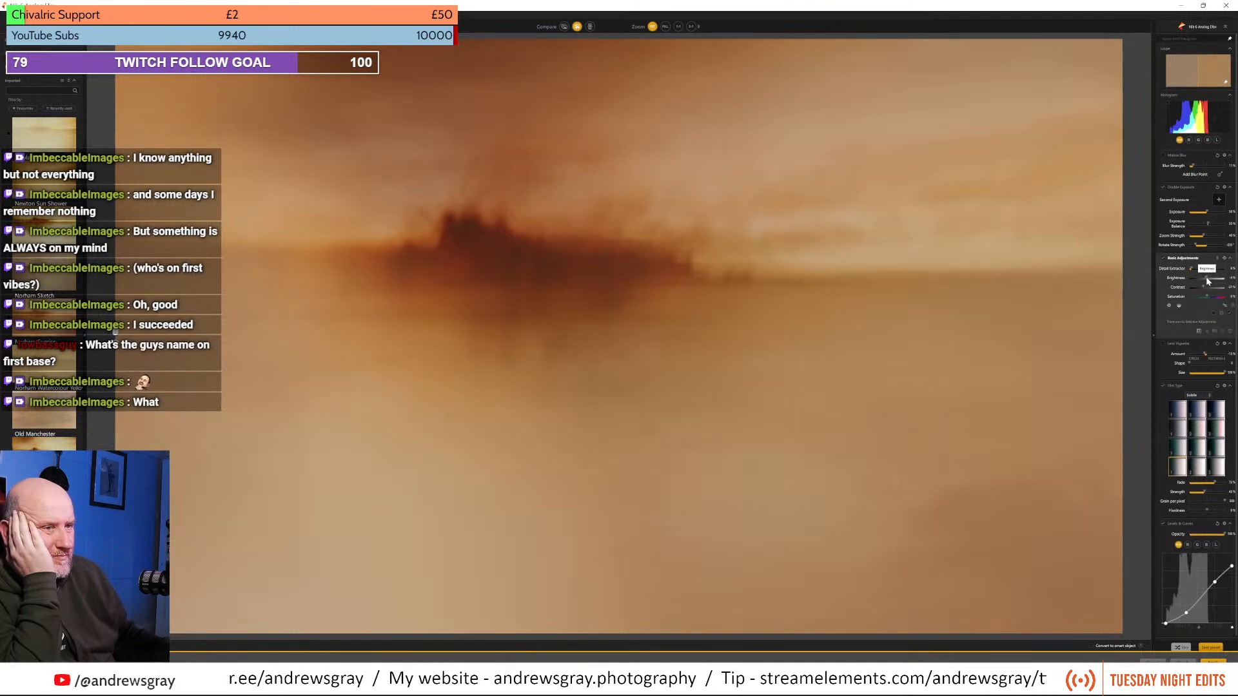
{"action": "left_click_drag", "start_coordinate": [1208, 281], "coordinate": [1206, 281]}
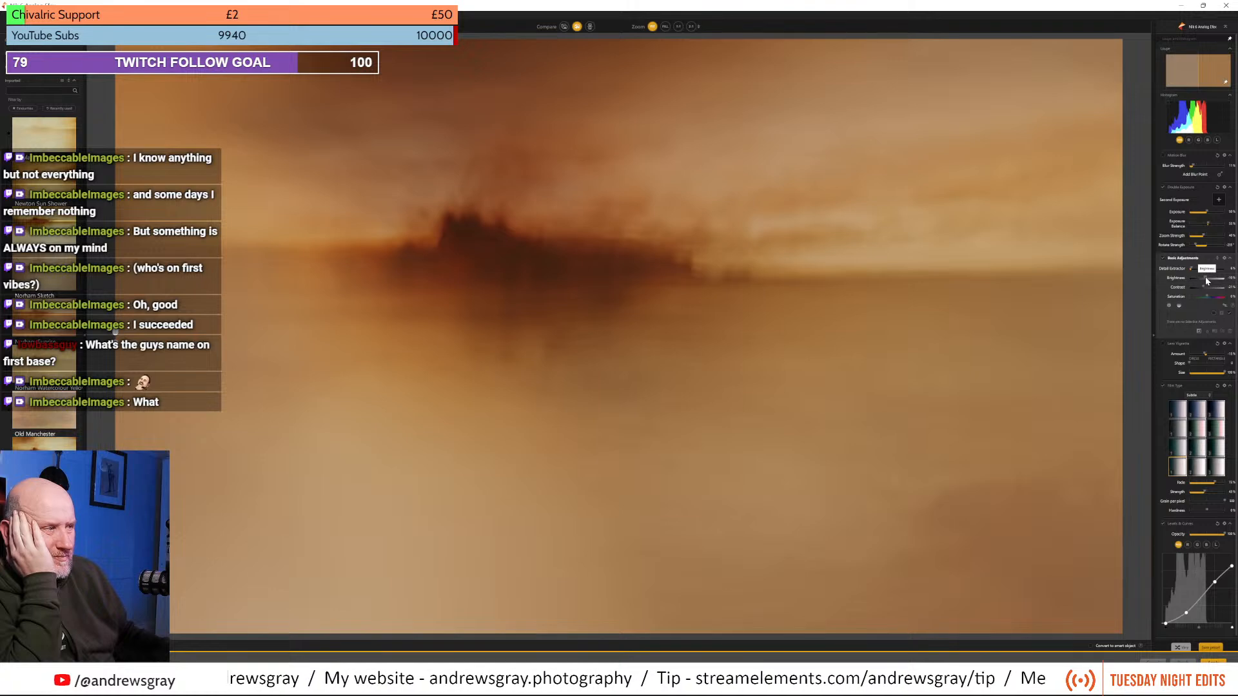
Test neutral contrast, return it to a reduced contrast, and fine-tune the slightly lowered brightness.
{"action": "mouse_move", "coordinate": [1204, 288]}
{"action": "left_mouse_down"}
{"action": "mouse_move", "coordinate": [1218, 288]}
{"action": "mouse_move", "coordinate": [1204, 286]}
{"action": "left_mouse_up"}
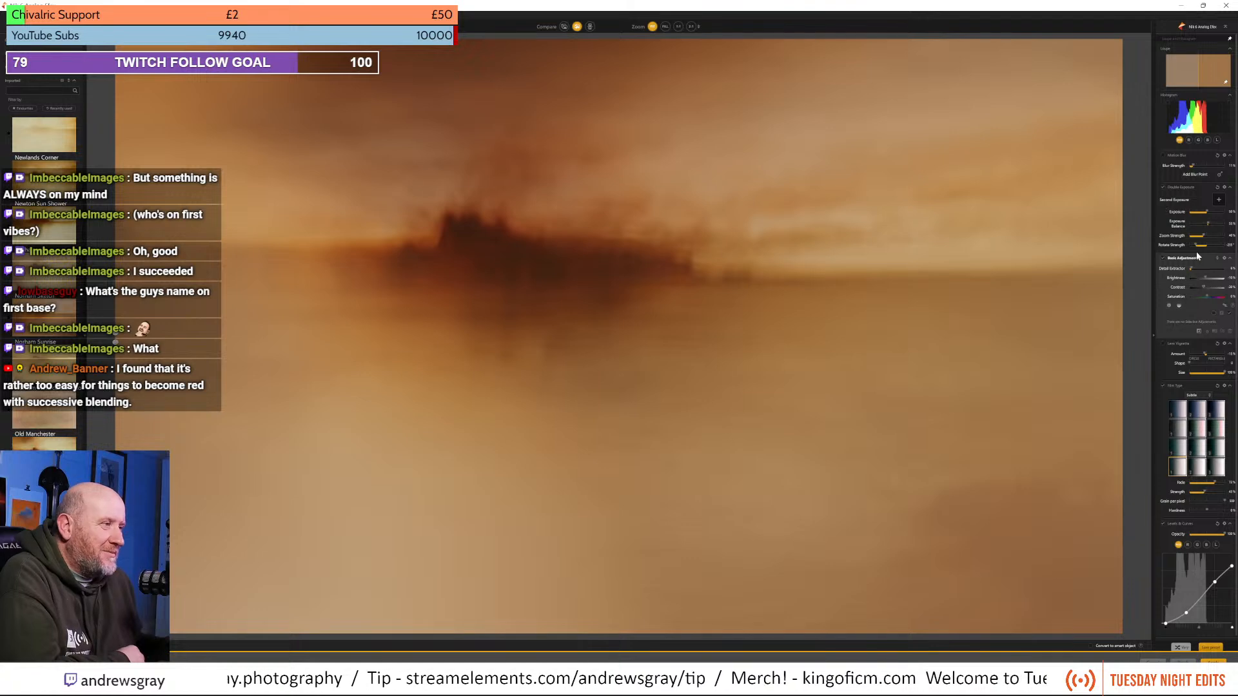
{"action": "left_click", "coordinate": [1203, 288]}
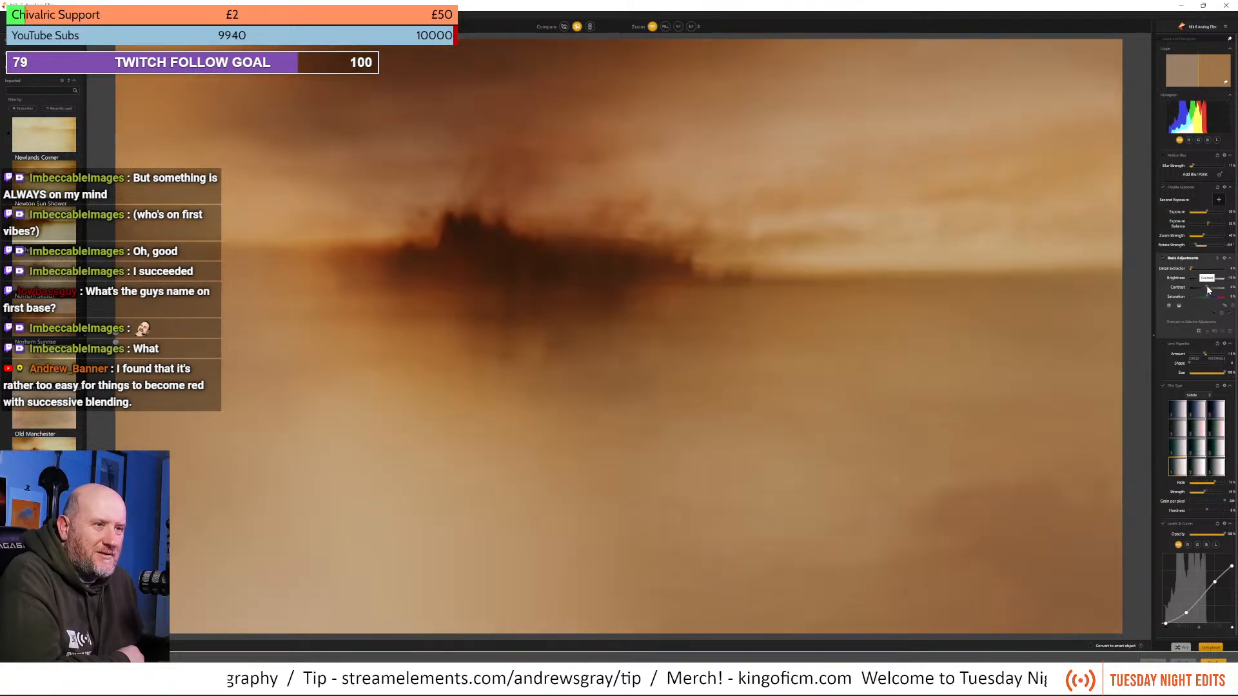
{"action": "left_click_drag", "start_coordinate": [1203, 289], "coordinate": [1203, 291]}
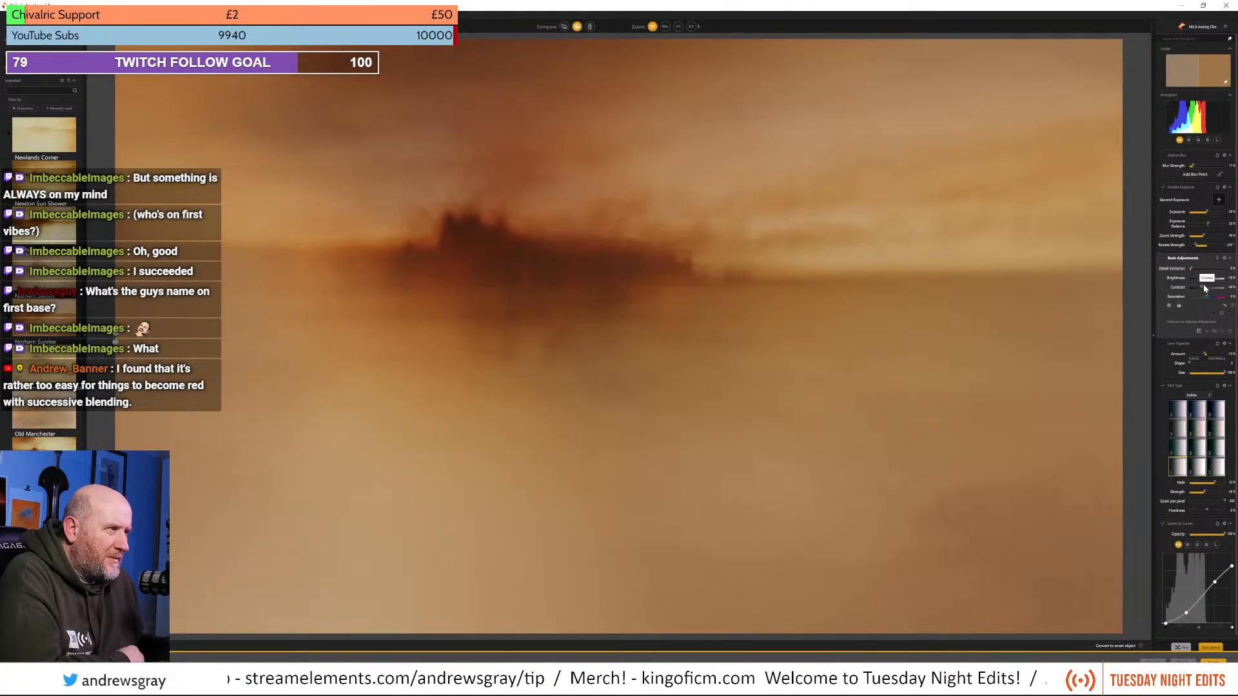
{"action": "left_click_drag", "start_coordinate": [1207, 279], "coordinate": [1206, 280]}
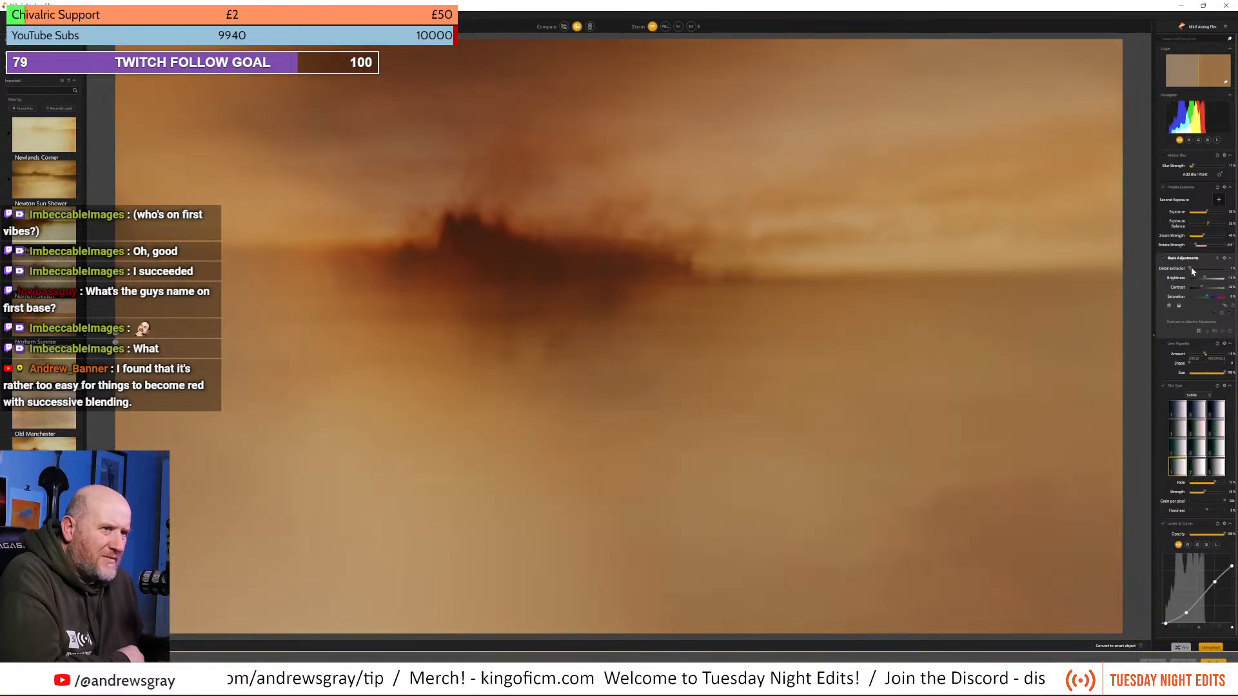
Apply a very small amount of Detail Extractor and fine-tune the Double Exposure's exposure balance.
{"action": "left_click_drag", "start_coordinate": [1190, 267], "coordinate": [1164, 269]}
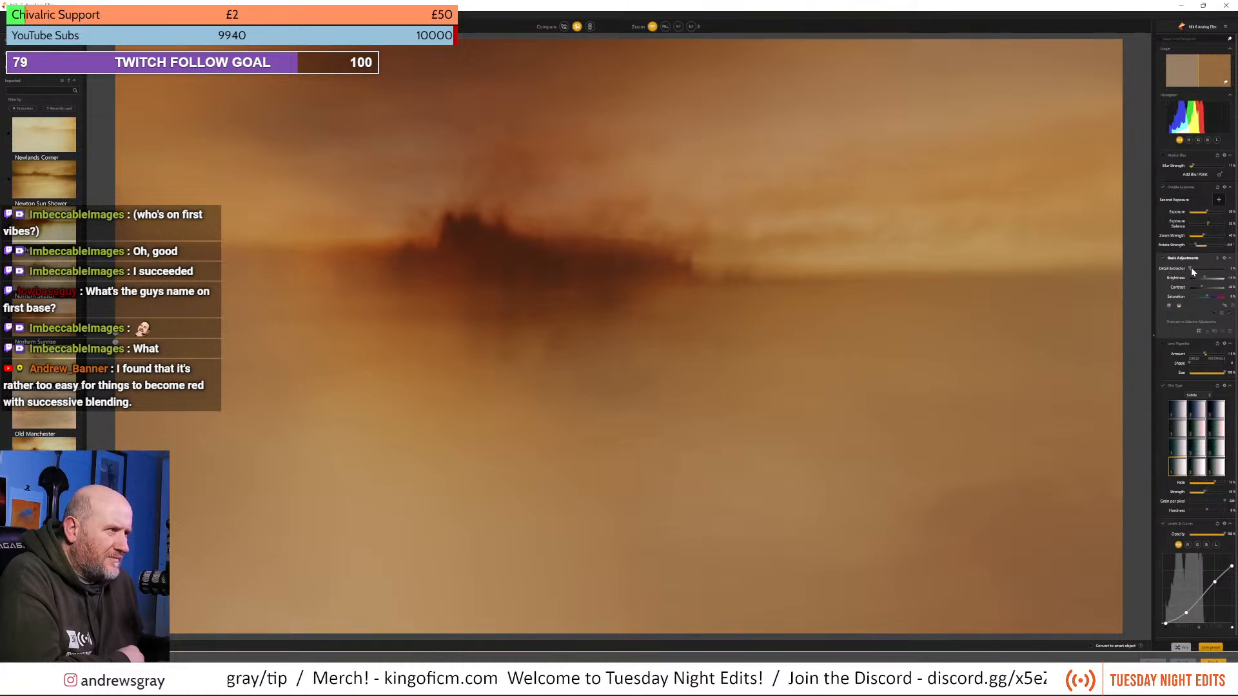
{"action": "left_click_drag", "start_coordinate": [1191, 268], "coordinate": [1194, 269]}
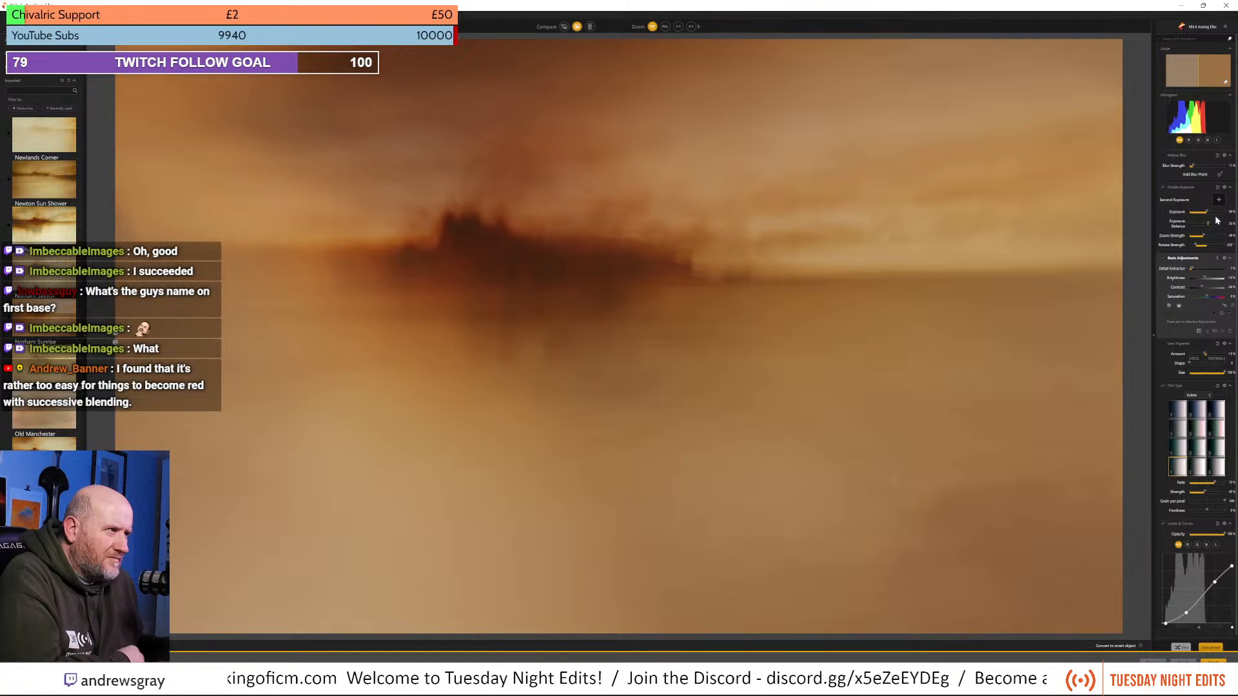
{"action": "left_click_drag", "start_coordinate": [1209, 226], "coordinate": [1209, 226]}
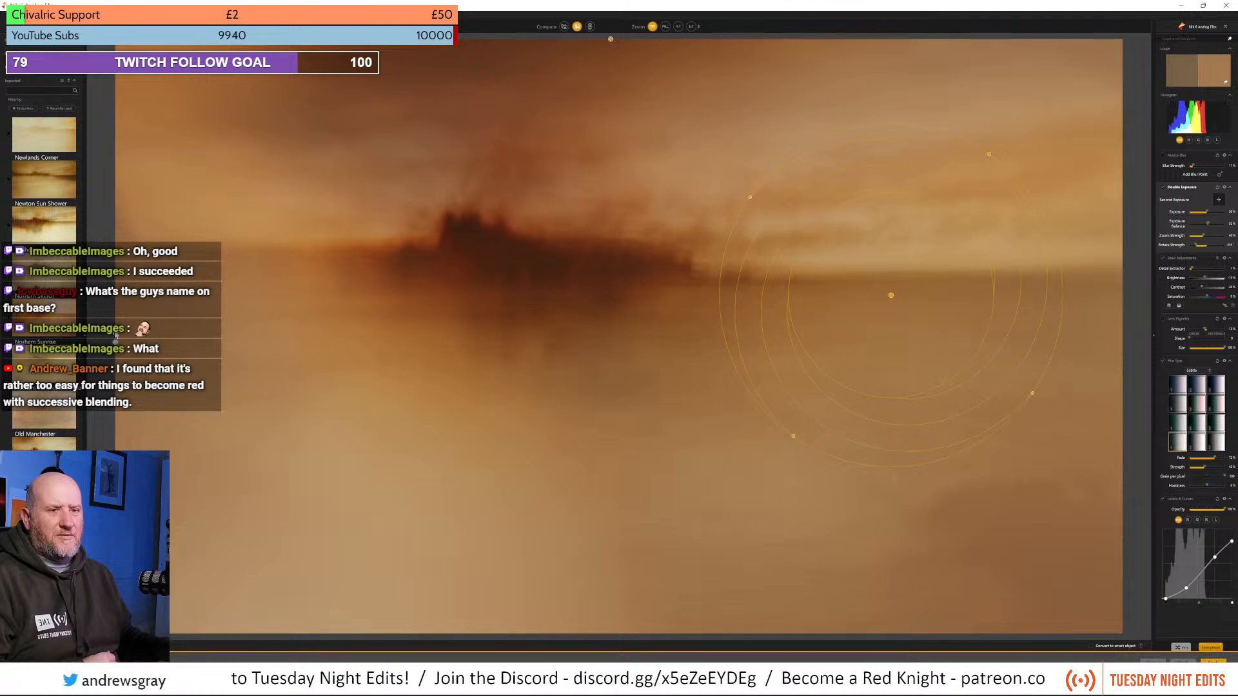
Compare before and after along the image's left edge, and return the comparison split to that edge.
{"action": "left_click_drag", "start_coordinate": [115, 340], "coordinate": [8, 310]}
{"action": "left_click_drag", "start_coordinate": [115, 335], "coordinate": [178, 331]}
{"action": "left_click_drag", "start_coordinate": [181, 247], "coordinate": [116, 251]}
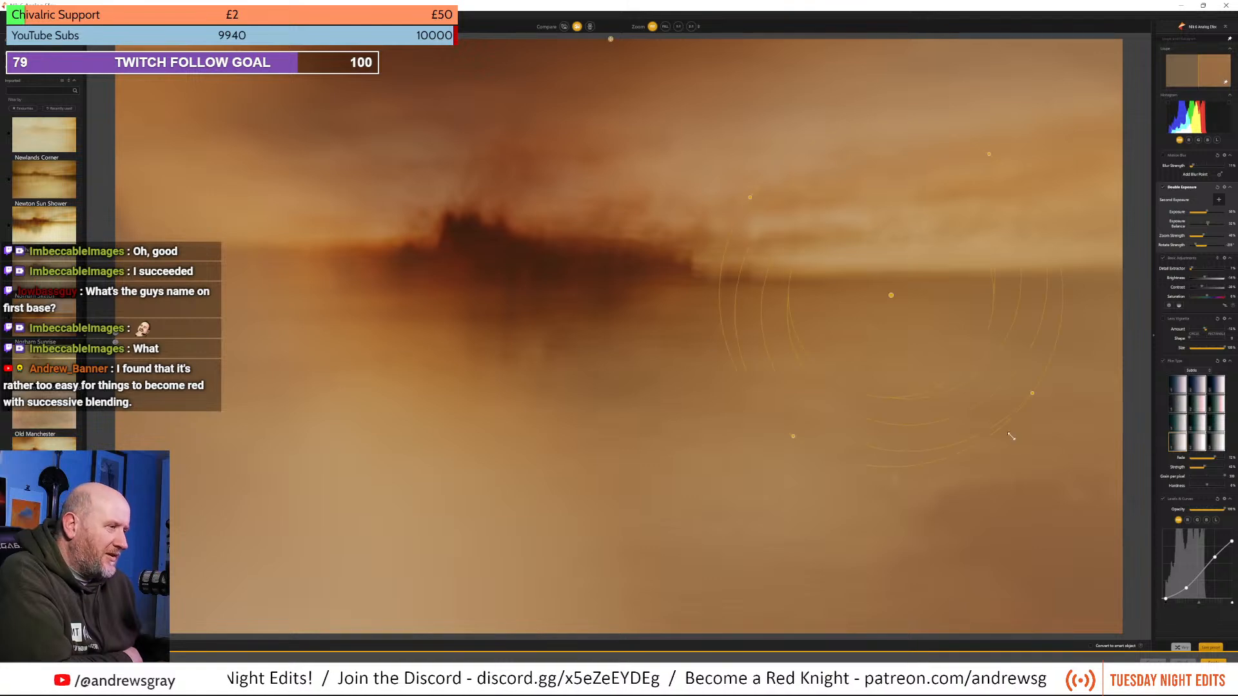
Adjust the red channel's curve in Levels & Curves.
{"action": "left_click", "coordinate": [1188, 519]}
{"action": "left_click_drag", "start_coordinate": [1200, 558], "coordinate": [1196, 530]}
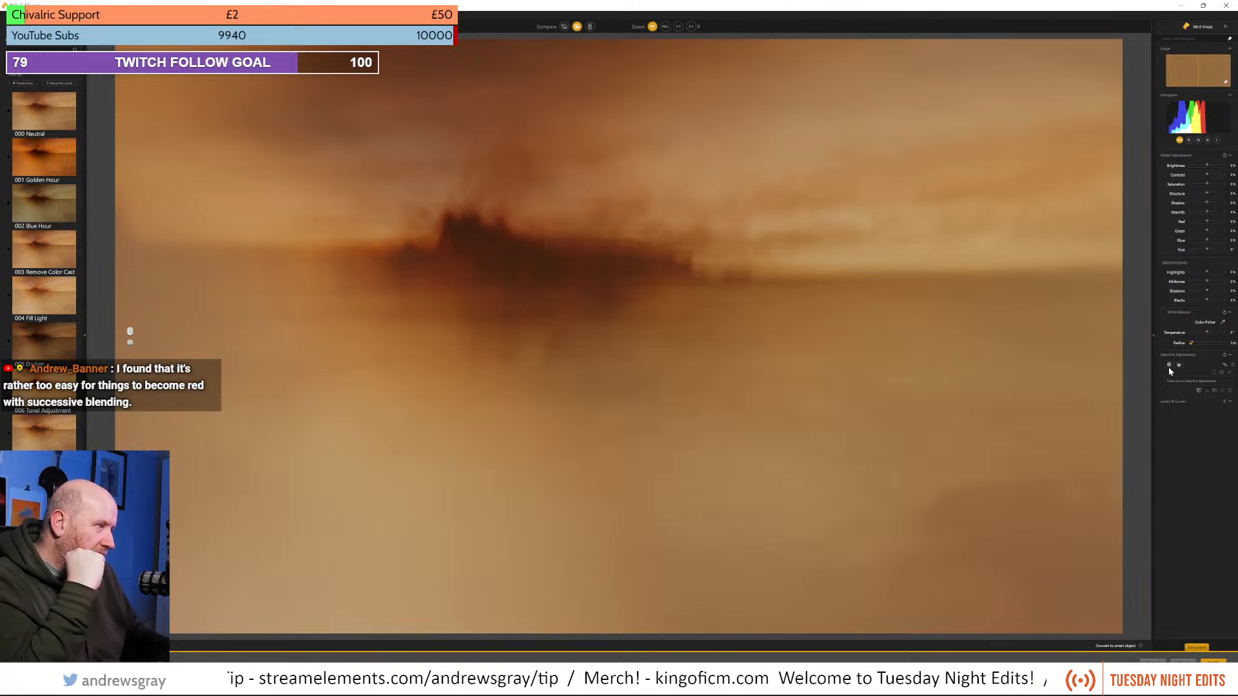
In Nik Viveza, add a control point on the glow left of the castle and brighten that area.
{"action": "left_click", "coordinate": [389, 237]}
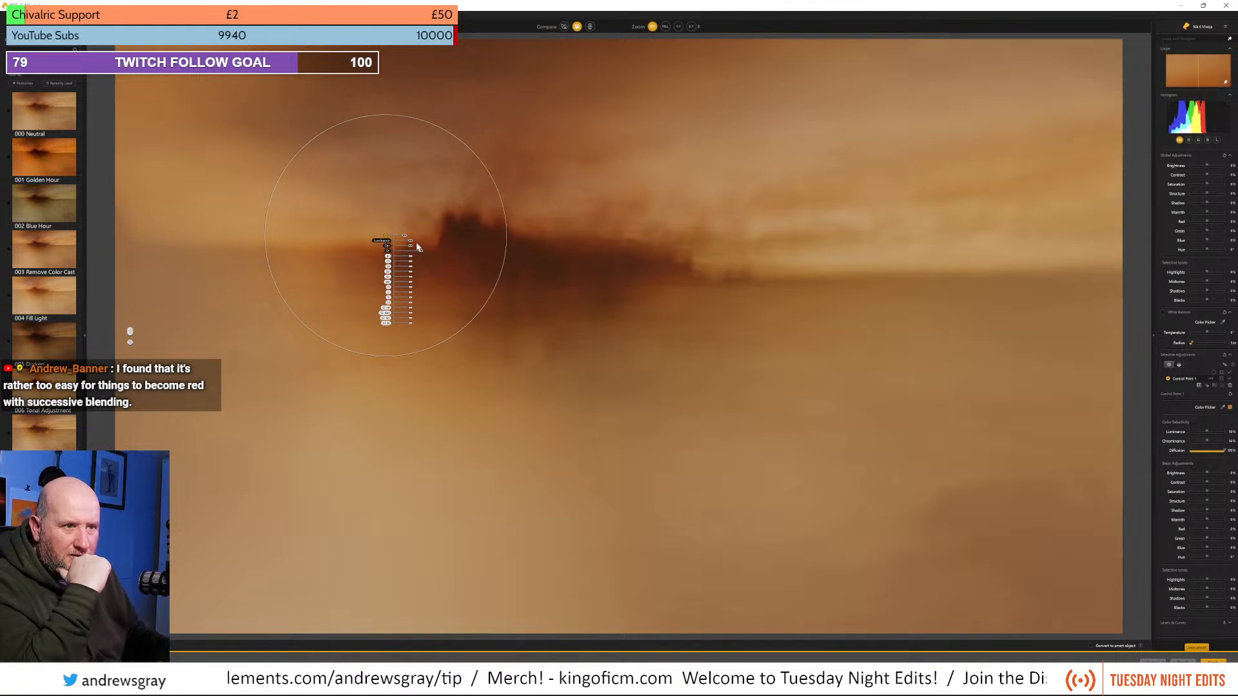
{"action": "left_click_drag", "start_coordinate": [414, 258], "coordinate": [415, 258]}
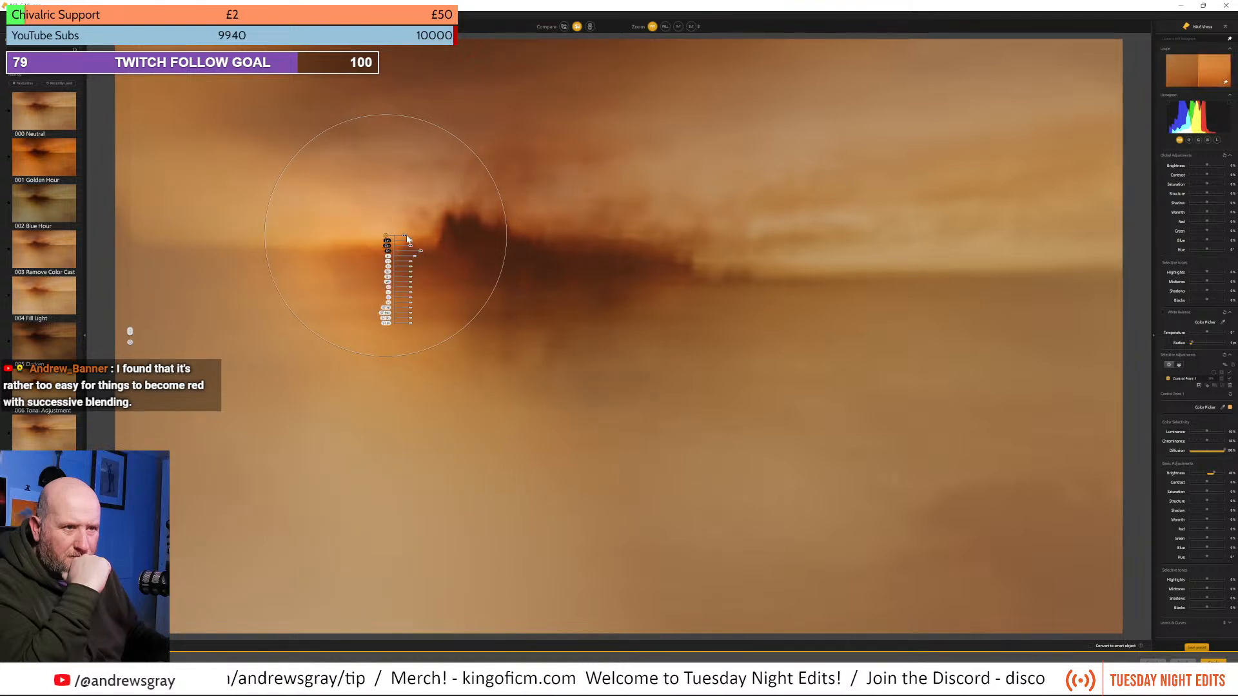
{"action": "left_click", "coordinate": [405, 234]}
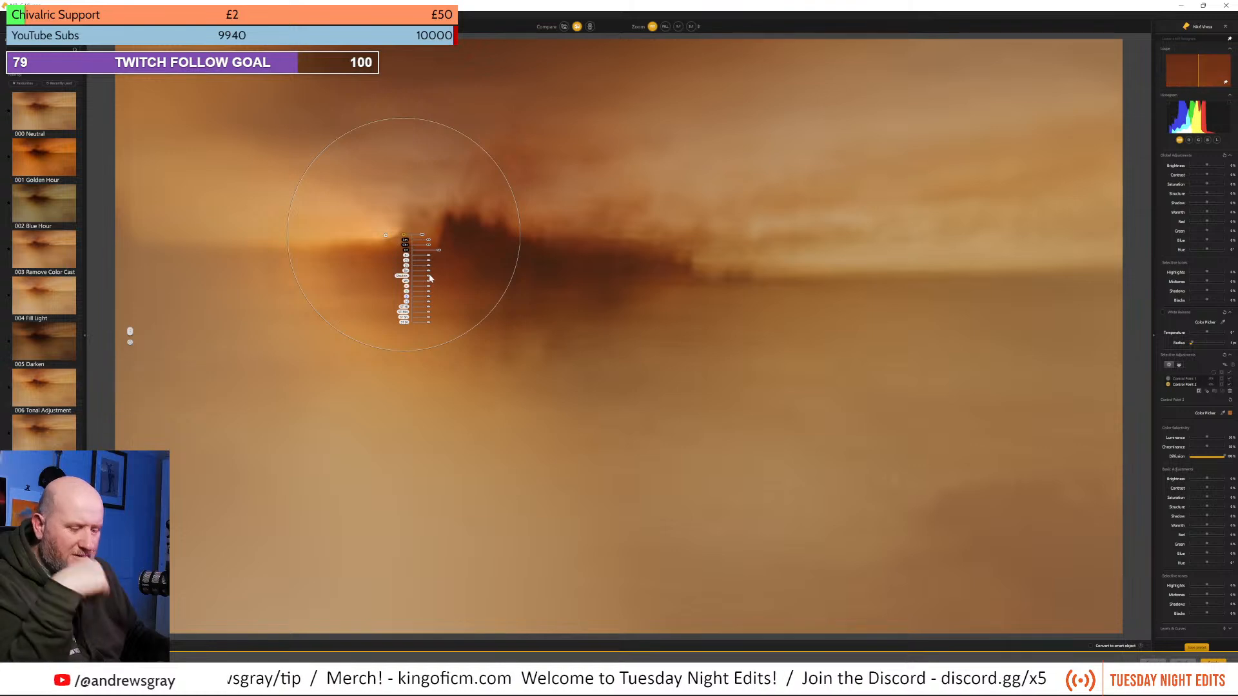
{"action": "key", "text": "Delete"}
{"action": "left_click", "coordinate": [666, 352]}
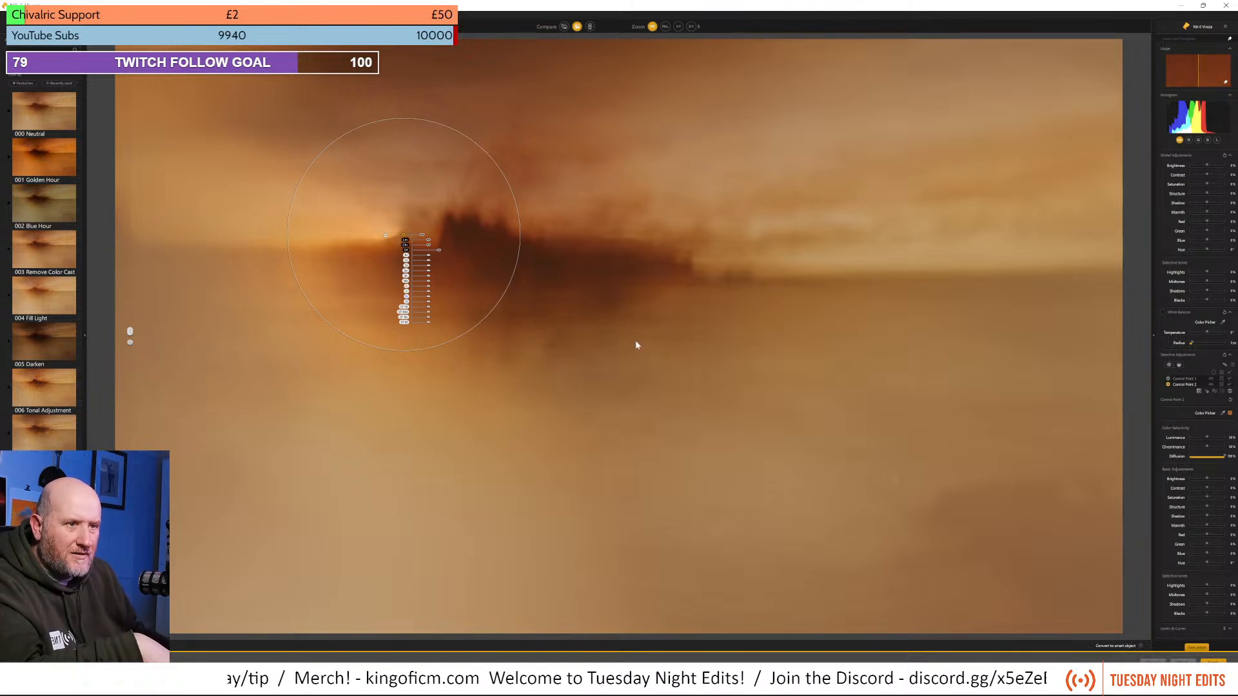
{"action": "left_click", "coordinate": [385, 236]}
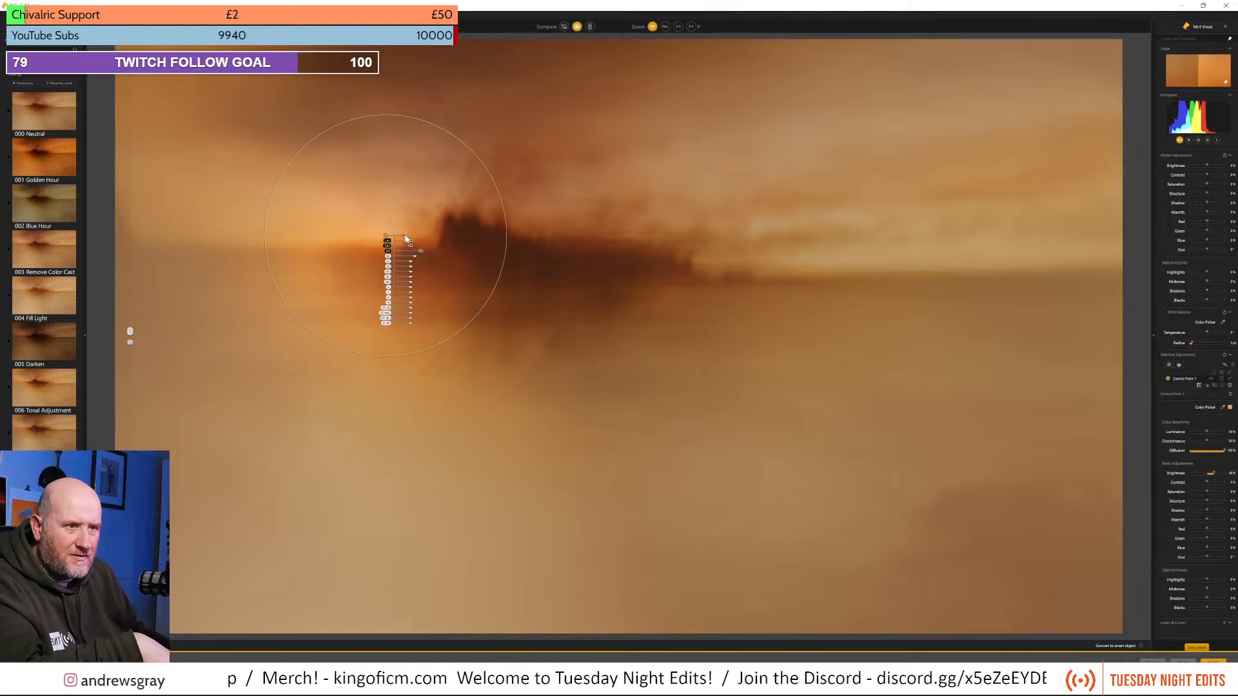
Enlarge the glow's control point to reach past the castle, reduce its warmth slightly, and clear the before/after split.
{"action": "left_click_drag", "start_coordinate": [405, 237], "coordinate": [387, 242]}
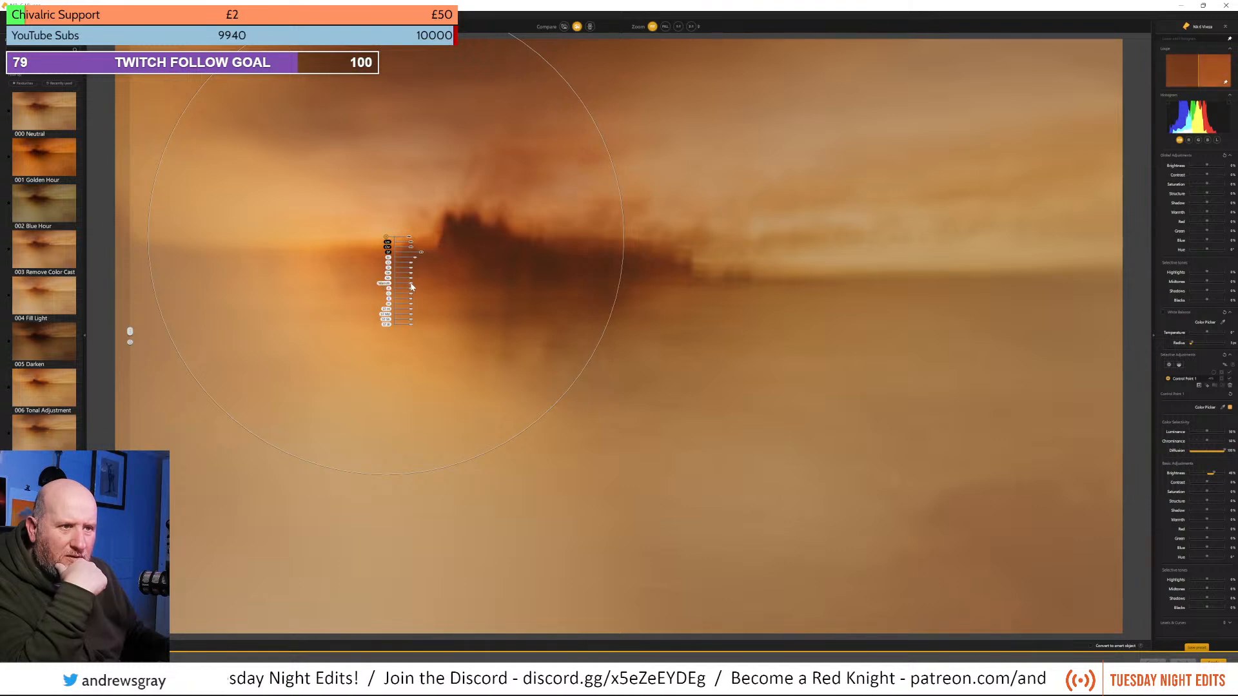
{"action": "left_click_drag", "start_coordinate": [411, 286], "coordinate": [410, 282]}
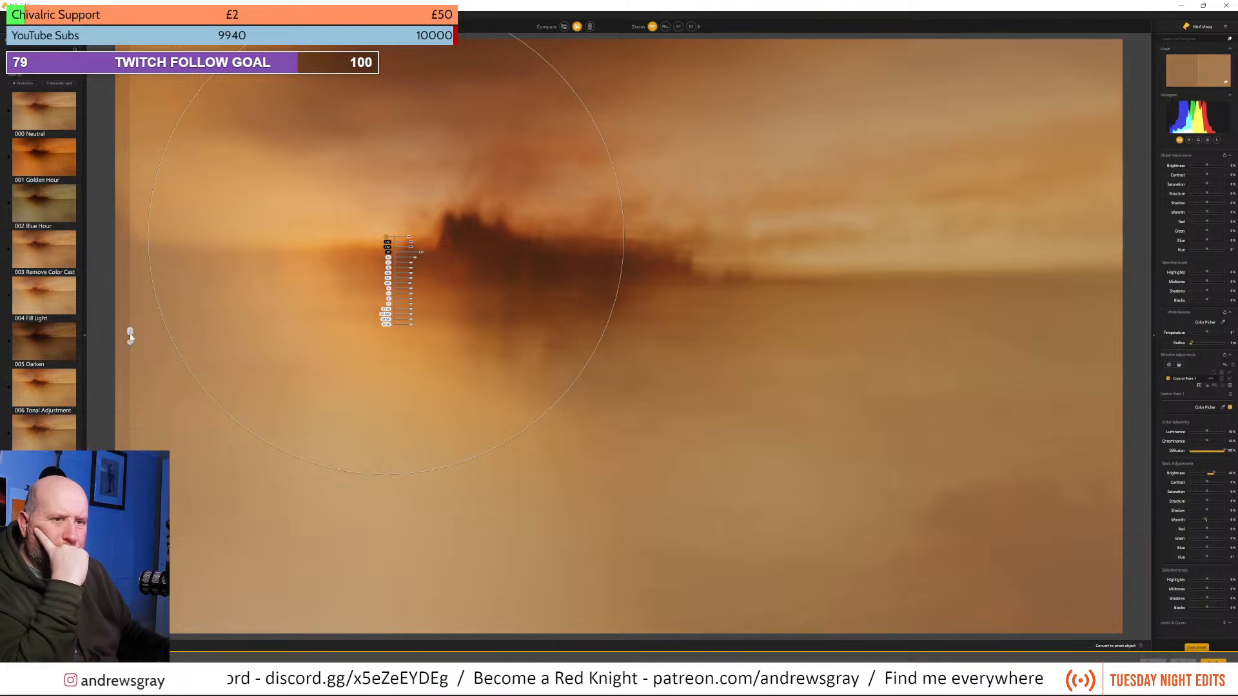
{"action": "left_click_drag", "start_coordinate": [131, 334], "coordinate": [47, 229]}
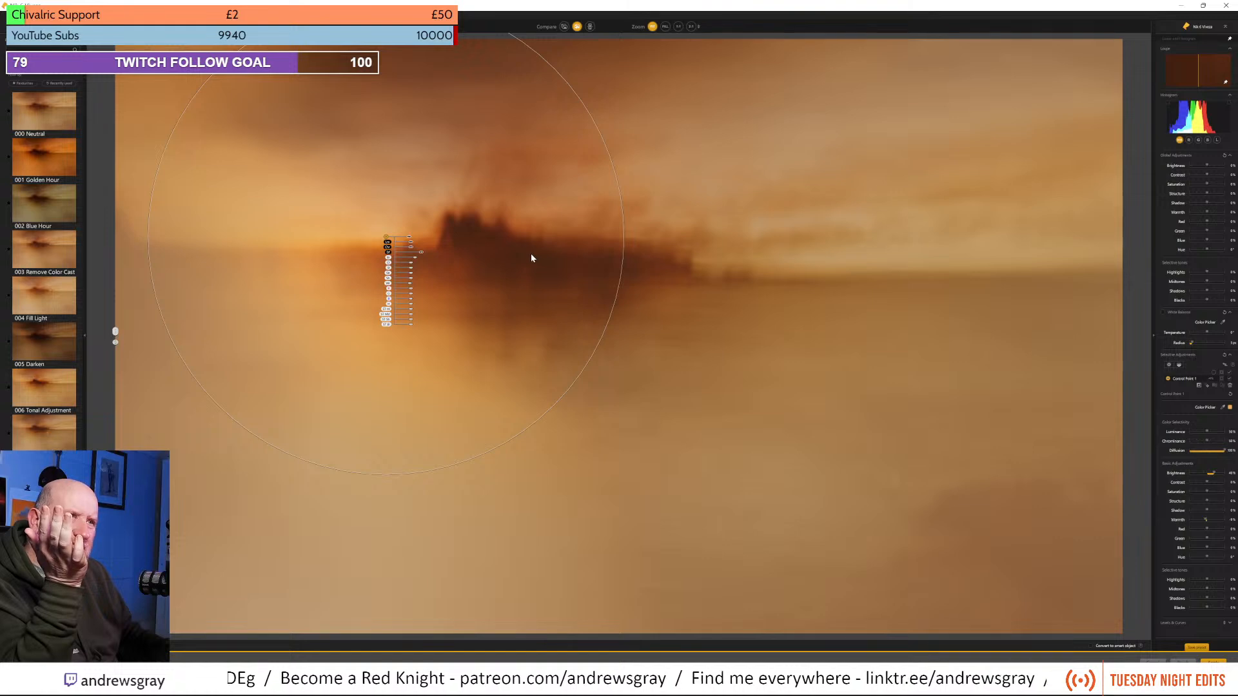
Add a slightly tilted control line spanning from the upper sky to just below the castle's horizon.
{"action": "left_click", "coordinate": [1180, 365]}
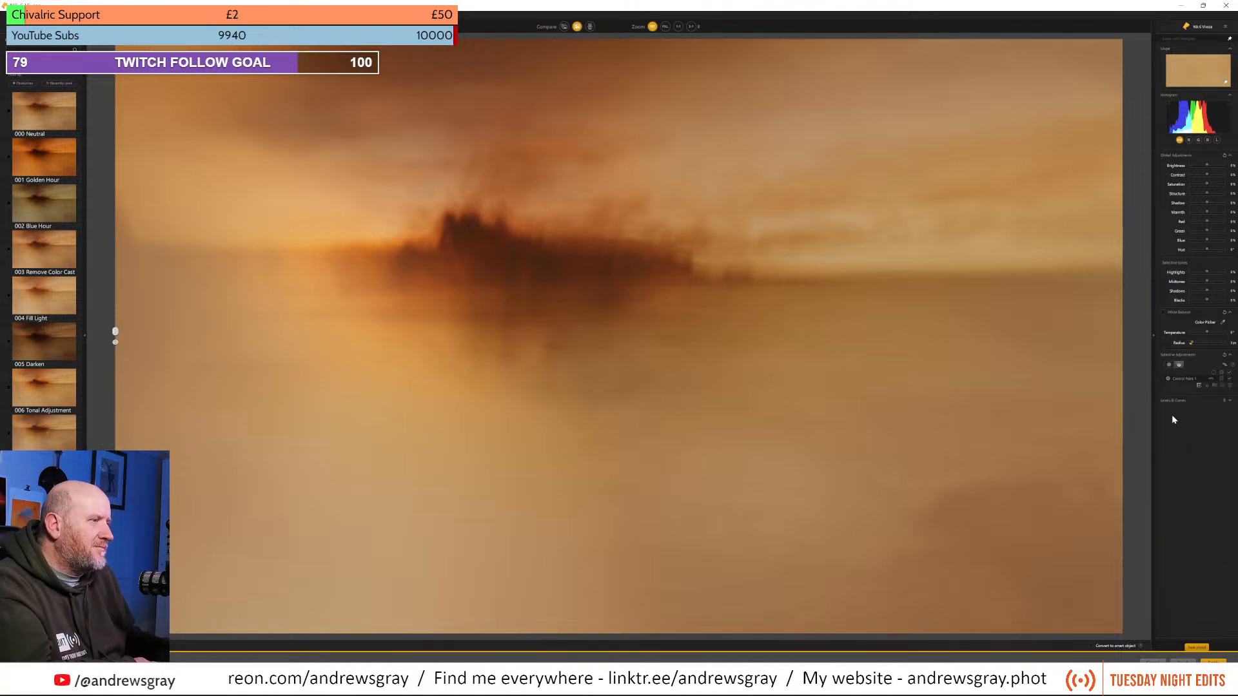
{"action": "mouse_move", "coordinate": [386, 237]}
{"action": "left_mouse_down"}
{"action": "mouse_move", "coordinate": [442, 101]}
{"action": "mouse_move", "coordinate": [430, 255]}
{"action": "mouse_move", "coordinate": [414, 293]}
{"action": "left_mouse_up"}
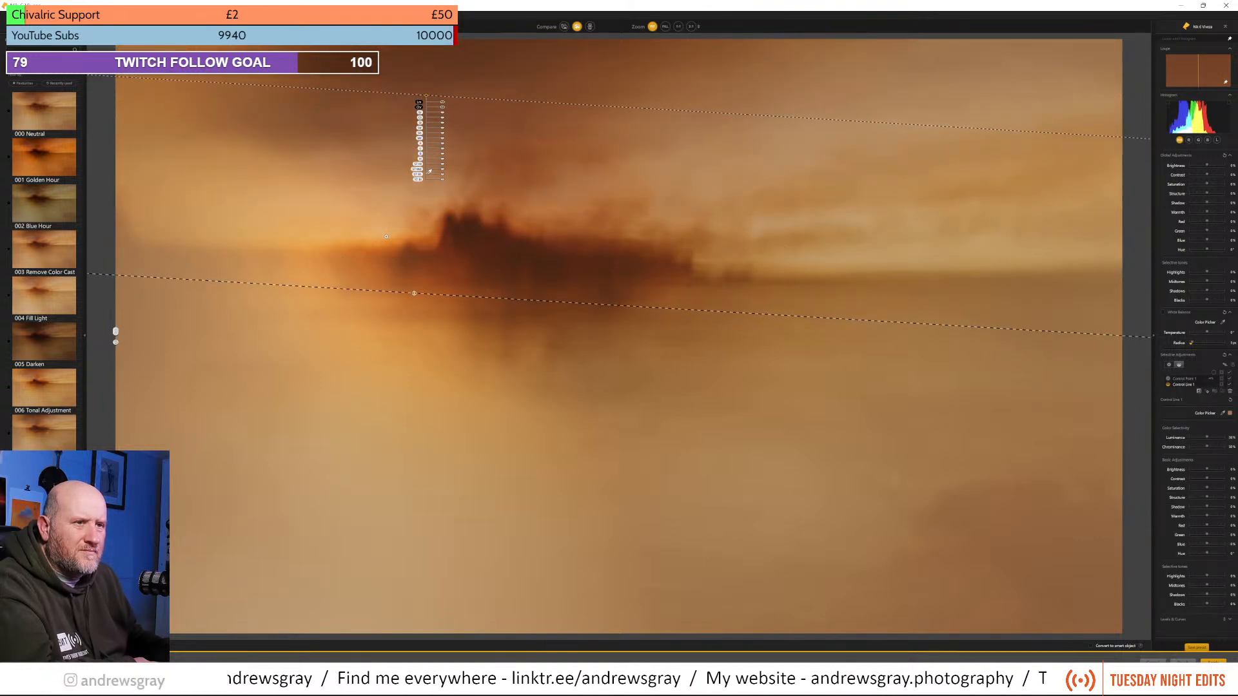
Nudge the control point left of the castle slightly upwards and increase its contrast a little.
{"action": "left_click", "coordinate": [386, 239]}
{"action": "left_click_drag", "start_coordinate": [387, 242], "coordinate": [386, 238]}
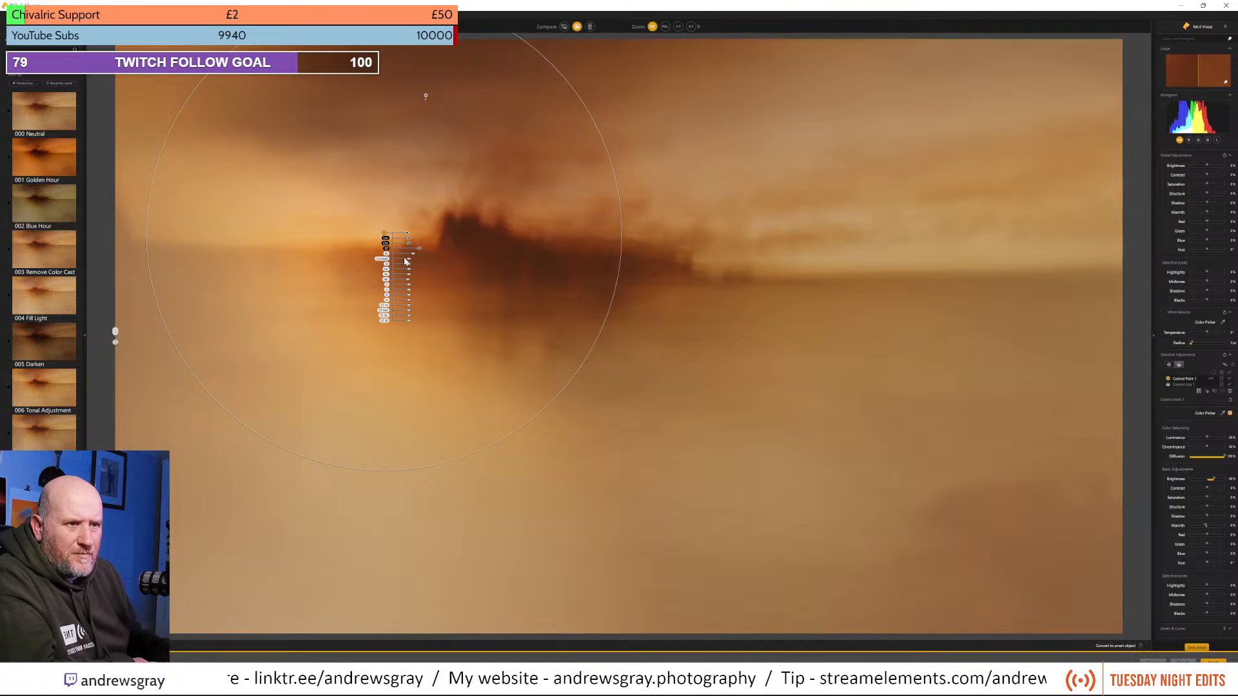
{"action": "left_click_drag", "start_coordinate": [410, 256], "coordinate": [408, 257]}
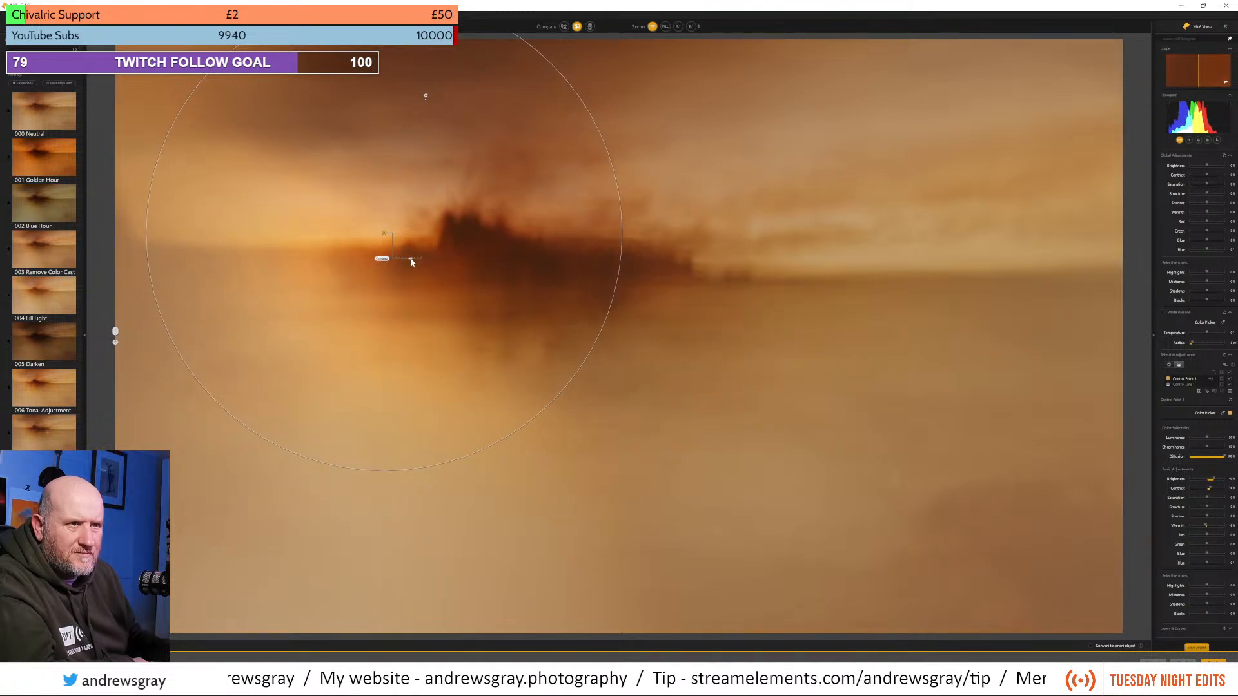
Reposition and widen the control line so it runs from the sky above the castle down into the water.
{"action": "left_click_drag", "start_coordinate": [426, 99], "coordinate": [367, 72]}
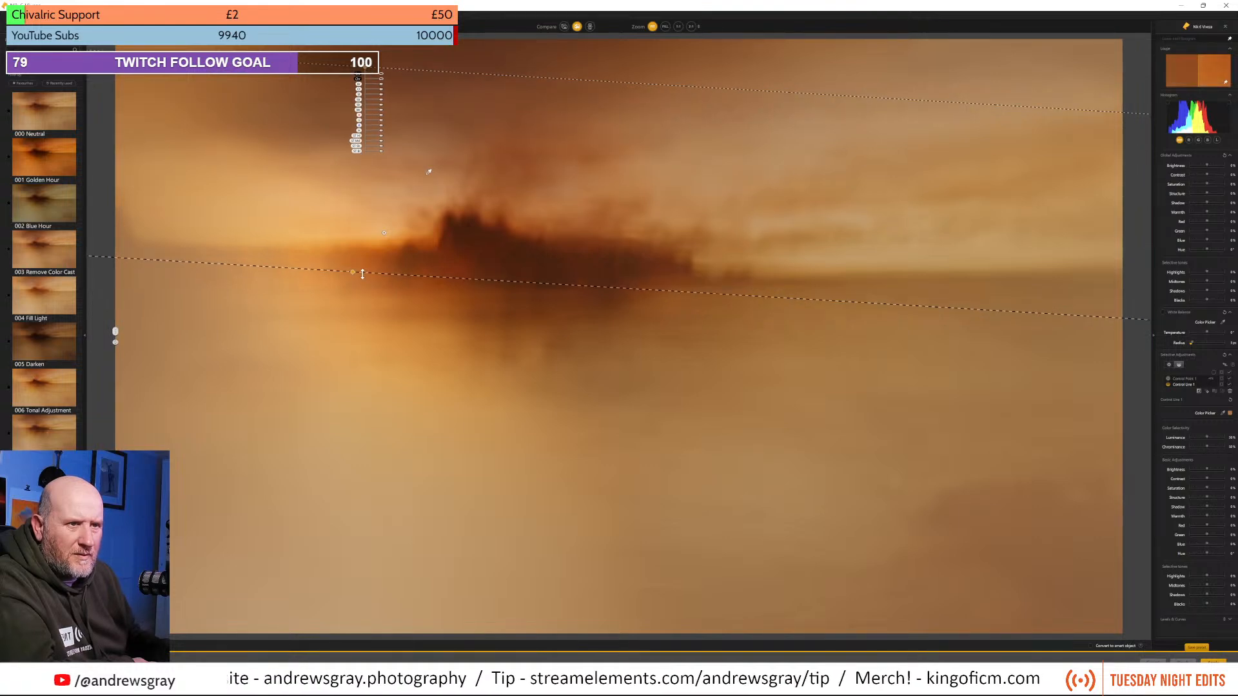
{"action": "left_click_drag", "start_coordinate": [362, 274], "coordinate": [349, 331]}
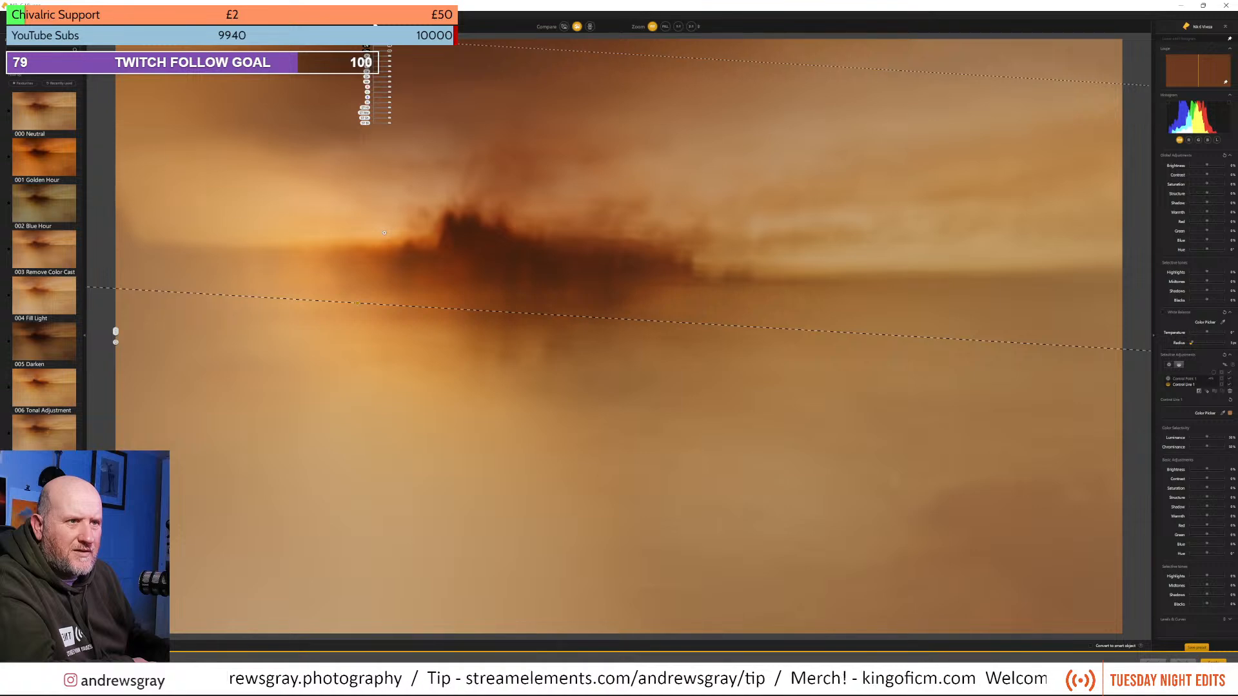
{"action": "left_click_drag", "start_coordinate": [367, 69], "coordinate": [534, 105]}
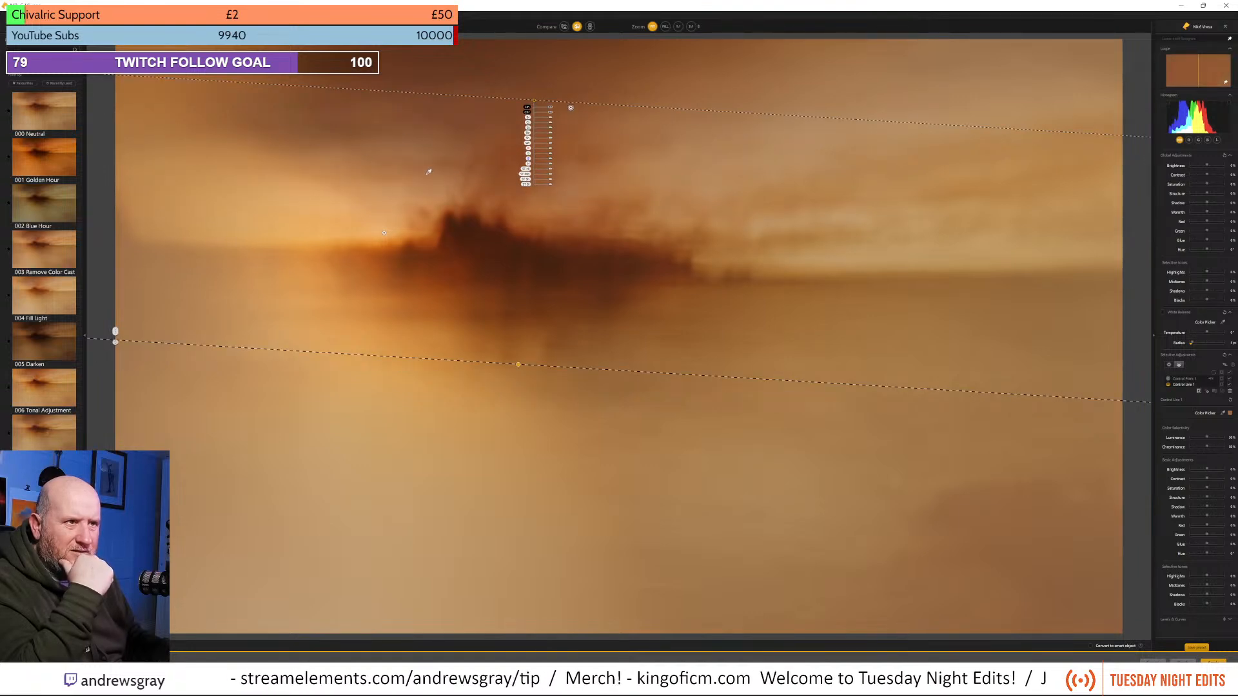
Shift the control line higher into the sky and level it so it runs horizontally below the castle.
{"action": "left_click_drag", "start_coordinate": [534, 104], "coordinate": [534, 85]}
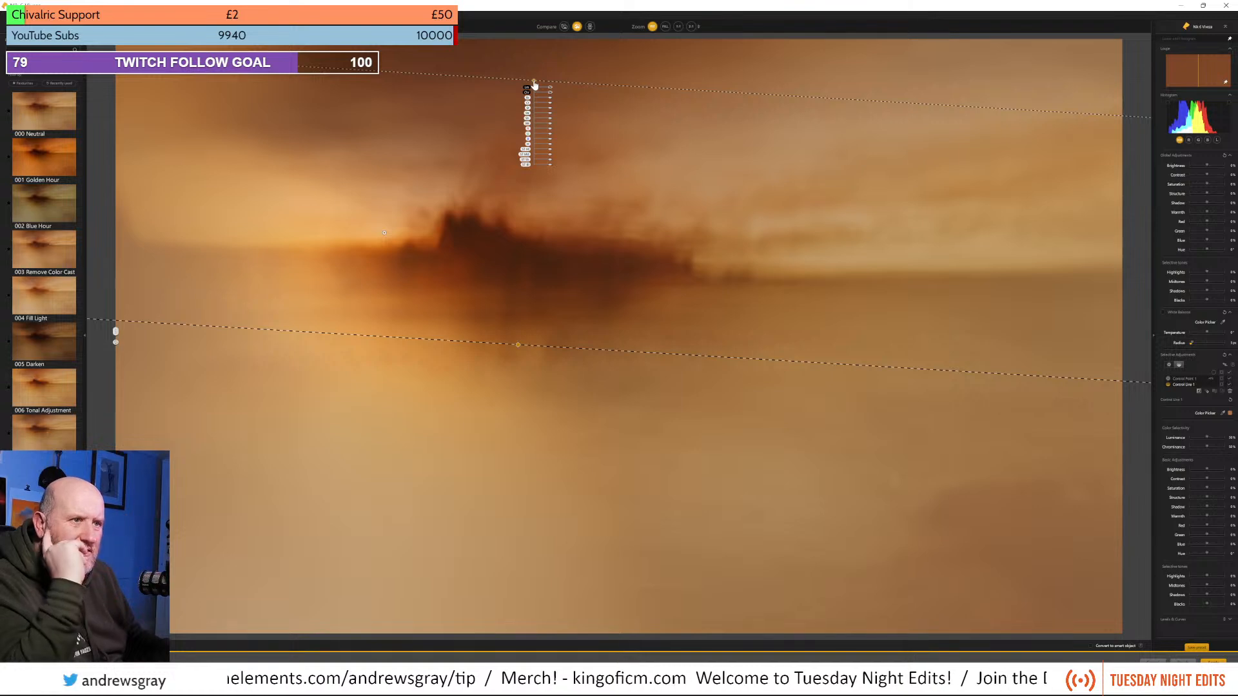
{"action": "left_click_drag", "start_coordinate": [534, 85], "coordinate": [534, 73]}
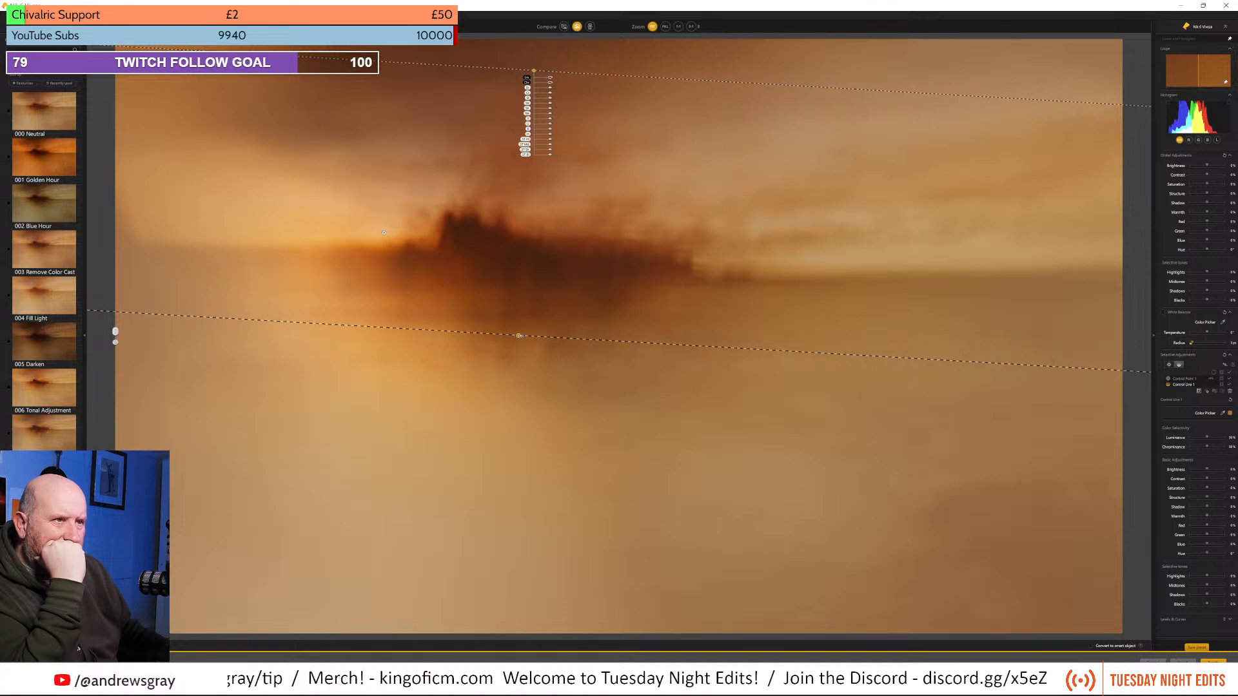
{"action": "left_click_drag", "start_coordinate": [519, 335], "coordinate": [533, 339]}
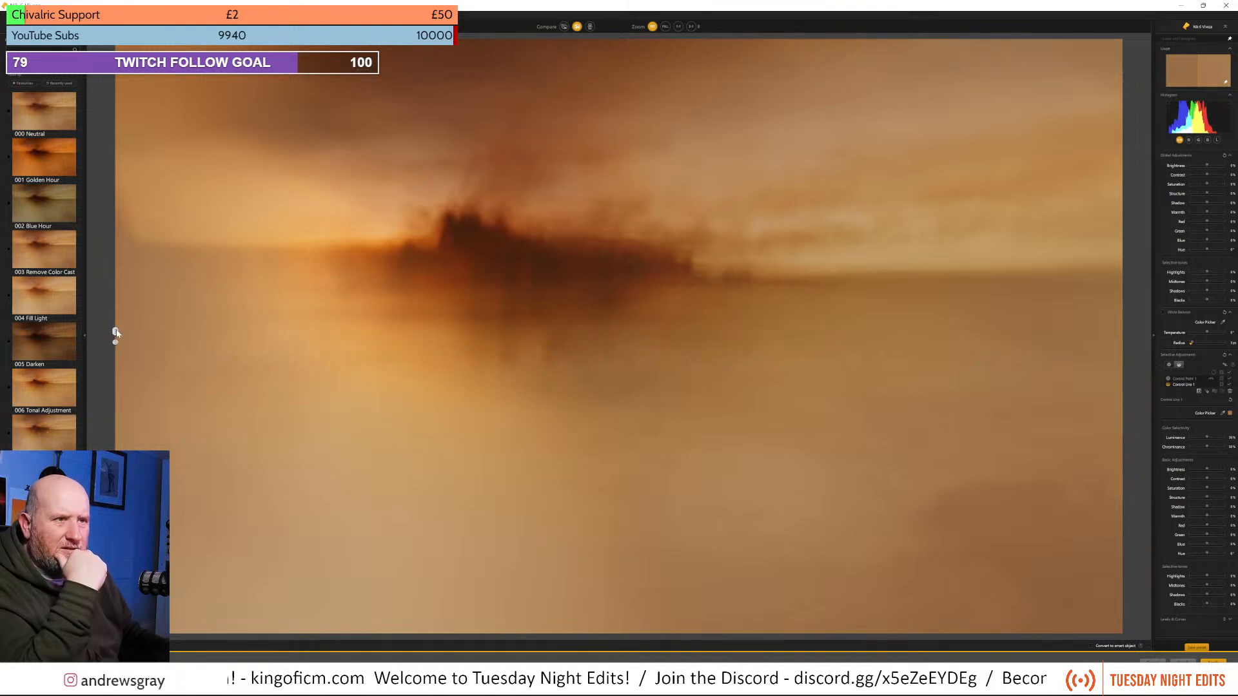
Compare the control line edit with the original, clear the before/after split, and apply the Viveza adjustments.
{"action": "left_click_drag", "start_coordinate": [116, 332], "coordinate": [157, 328]}
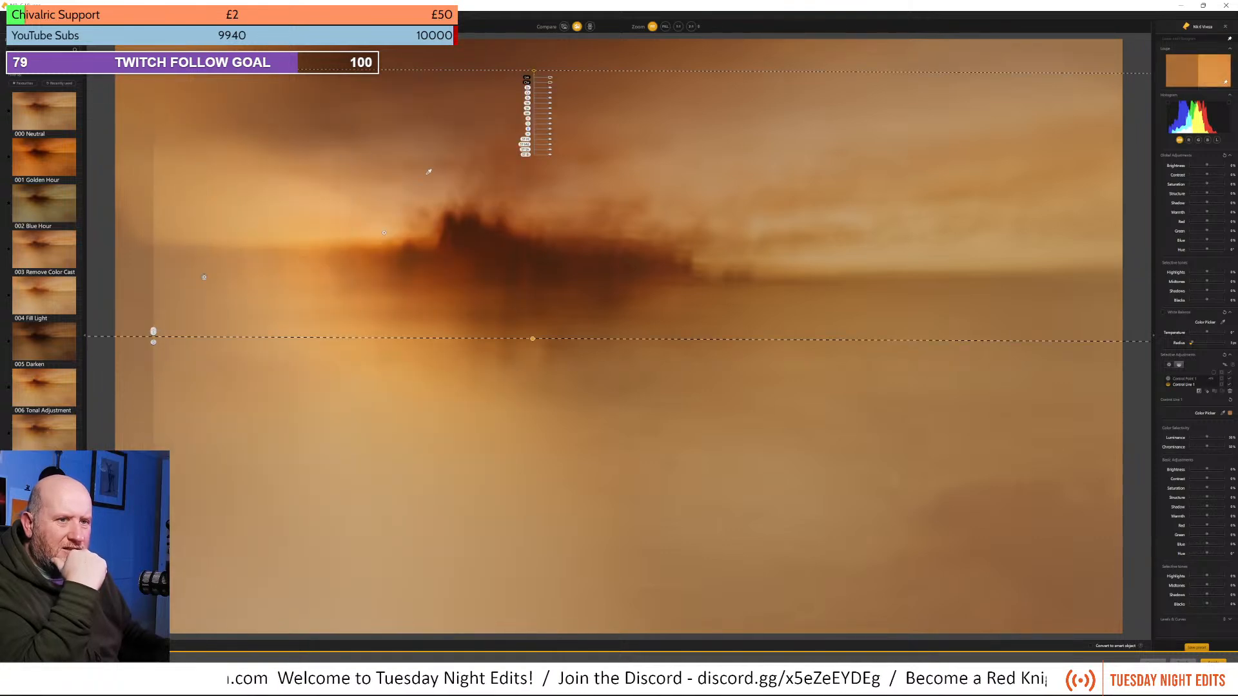
{"action": "left_click_drag", "start_coordinate": [153, 331], "coordinate": [111, 250]}
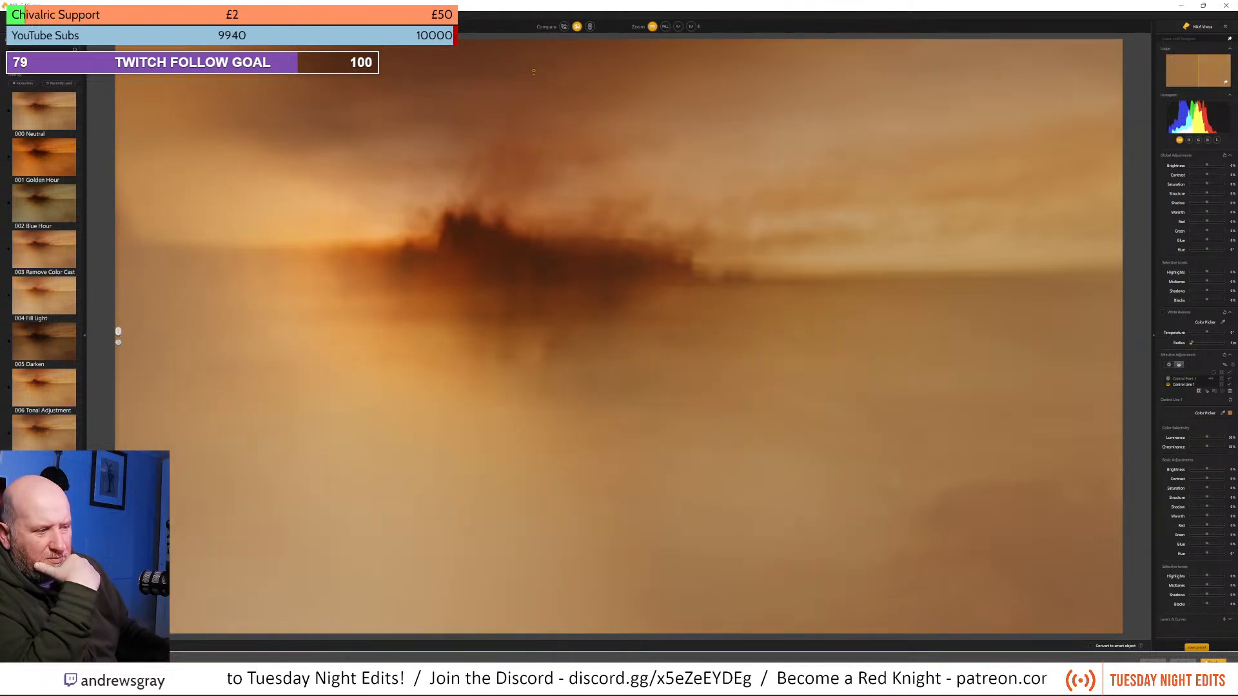
{"action": "left_click", "coordinate": [1205, 661]}
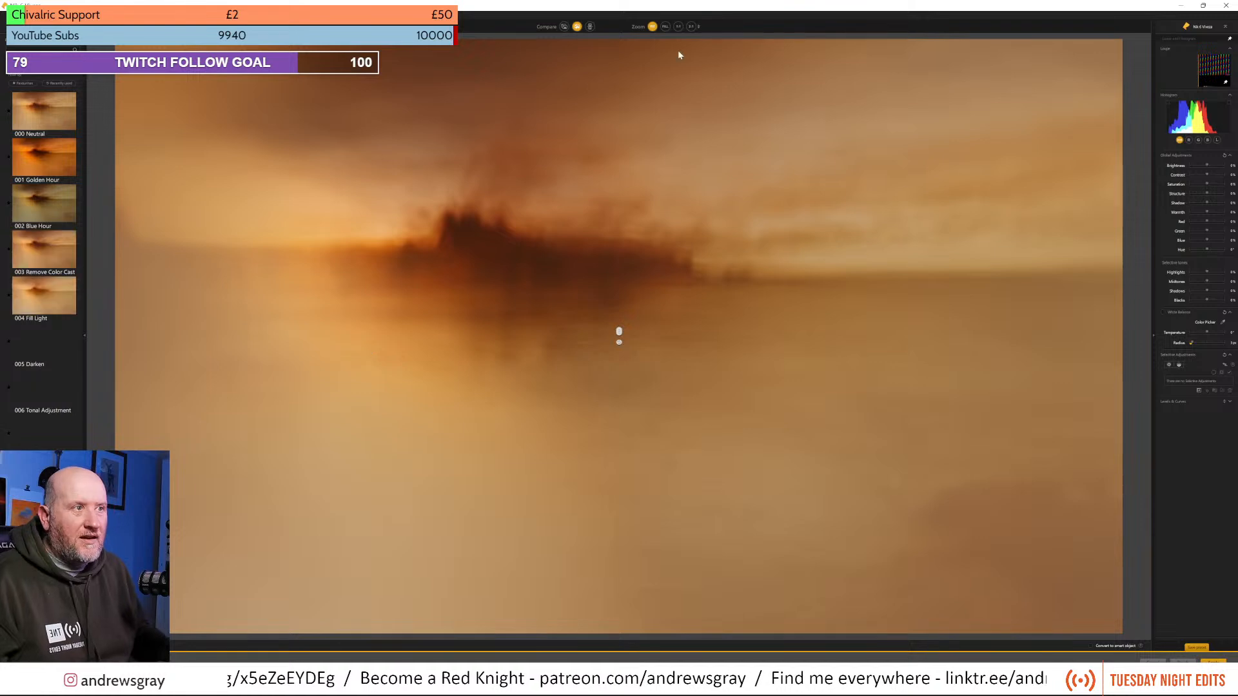
Add a control point on the horizon glow just beside the castle's left edge and shrink its radius.
{"action": "left_click", "coordinate": [676, 30]}
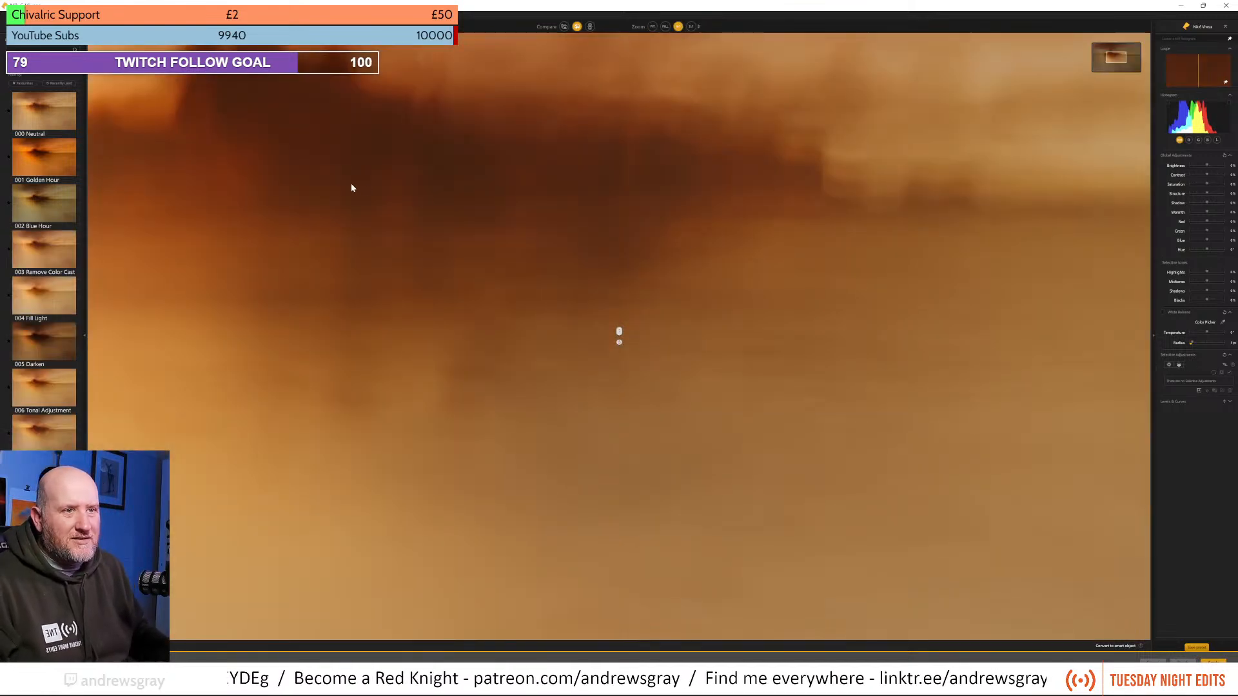
{"action": "double_click", "coordinate": [366, 199]}
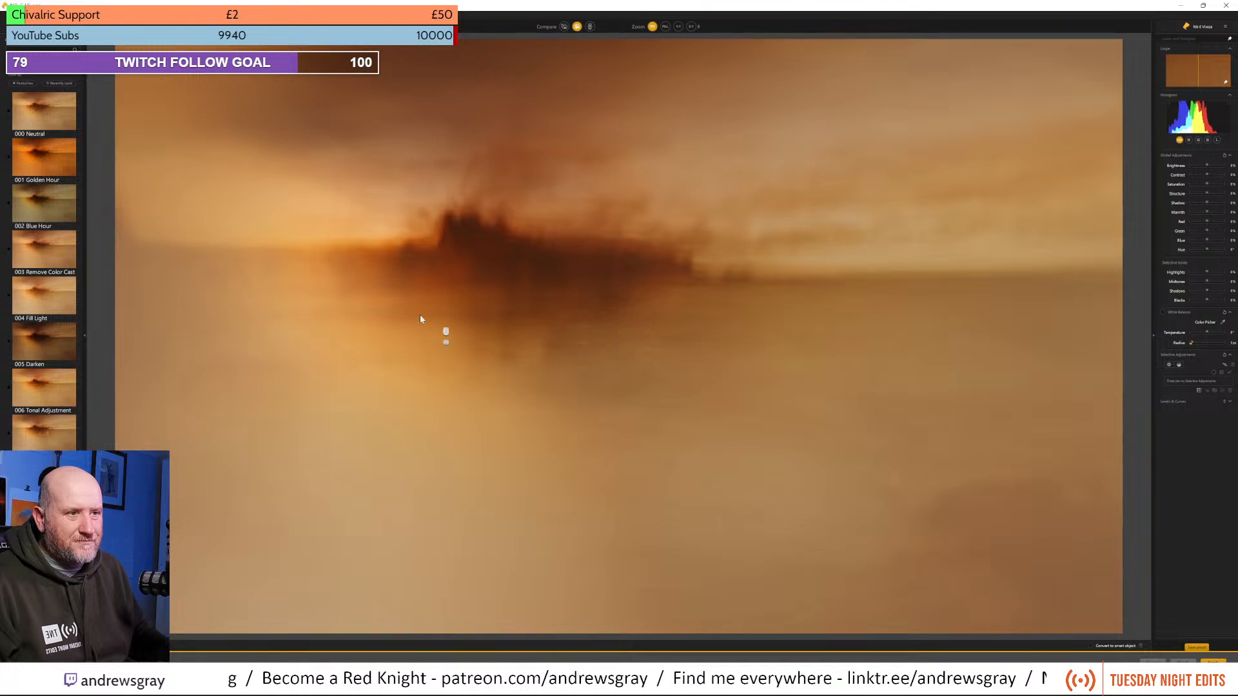
{"action": "left_click", "coordinate": [677, 27]}
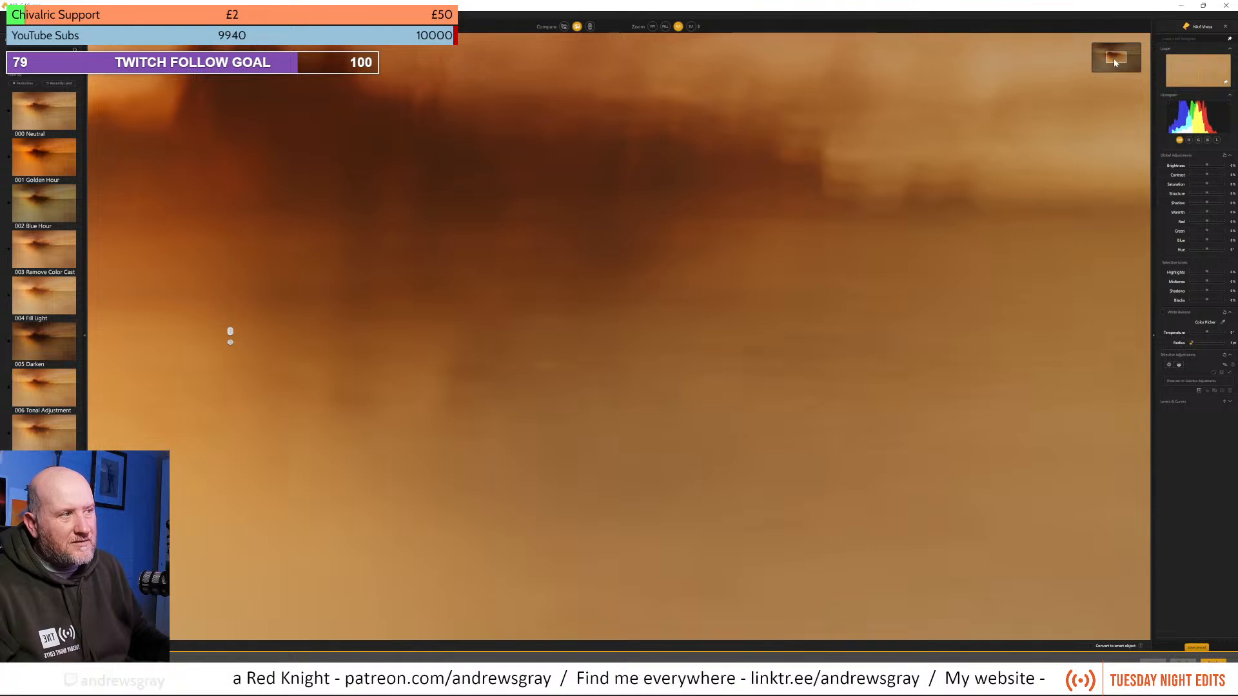
{"action": "left_click_drag", "start_coordinate": [1099, 56], "coordinate": [1097, 54]}
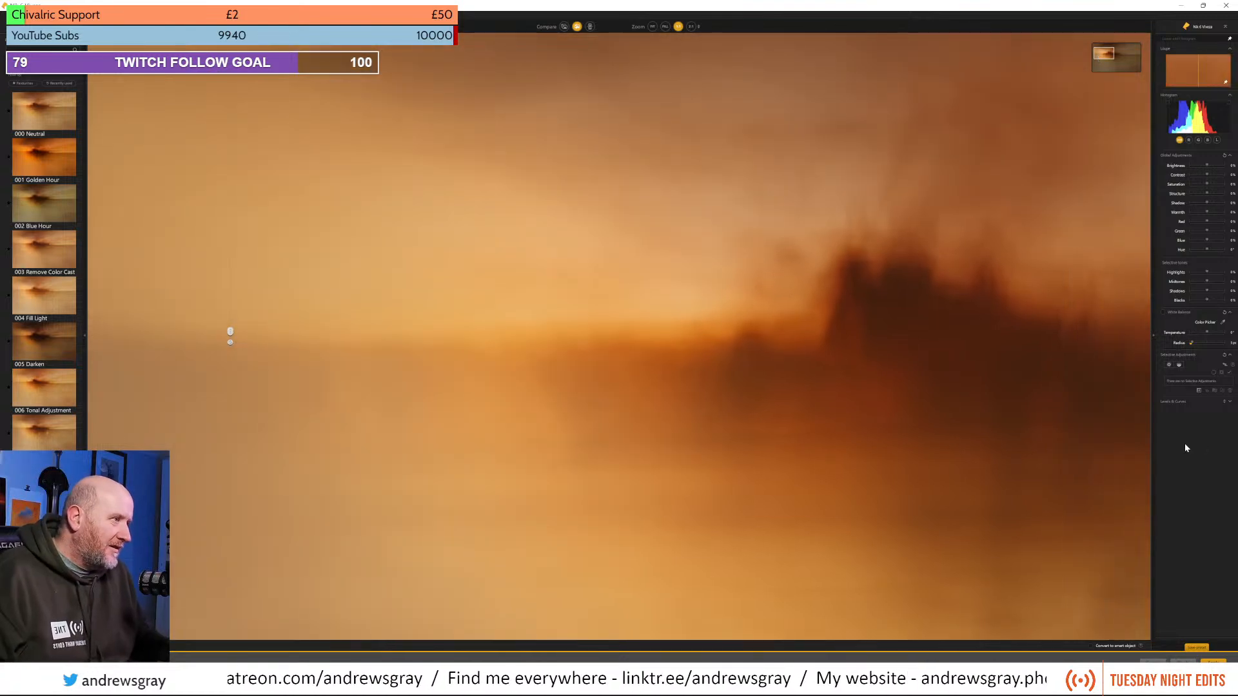
{"action": "left_click", "coordinate": [1169, 364]}
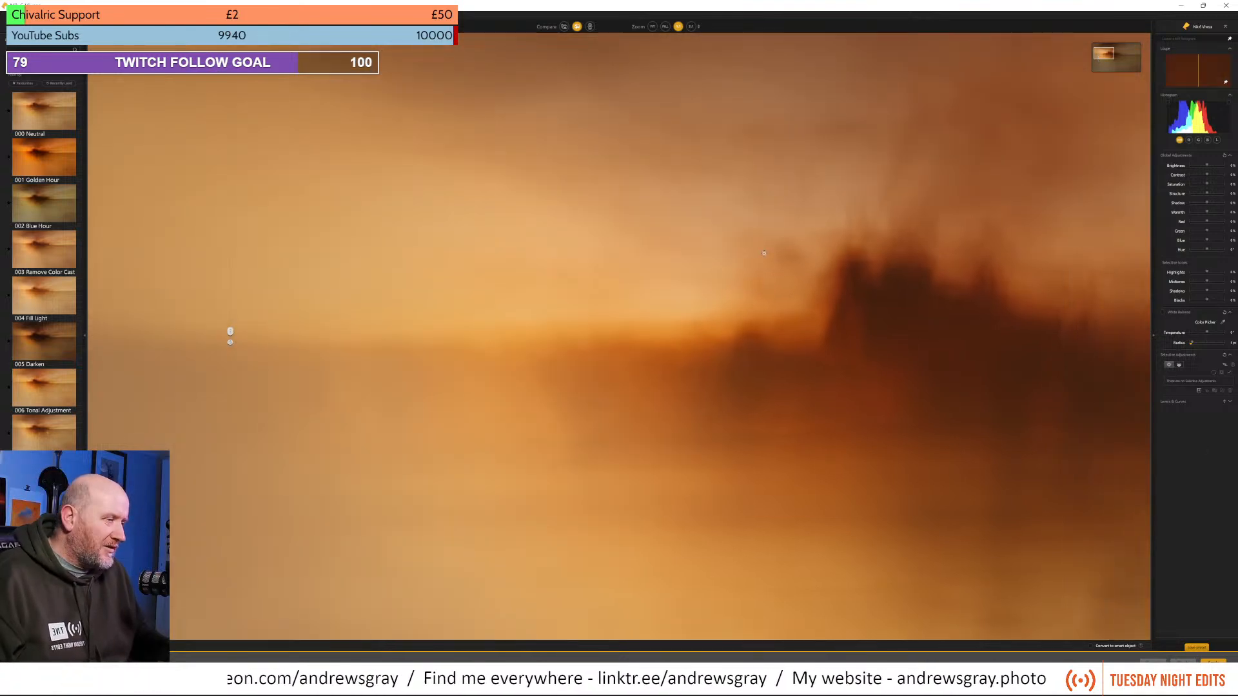
{"action": "left_click", "coordinate": [688, 314]}
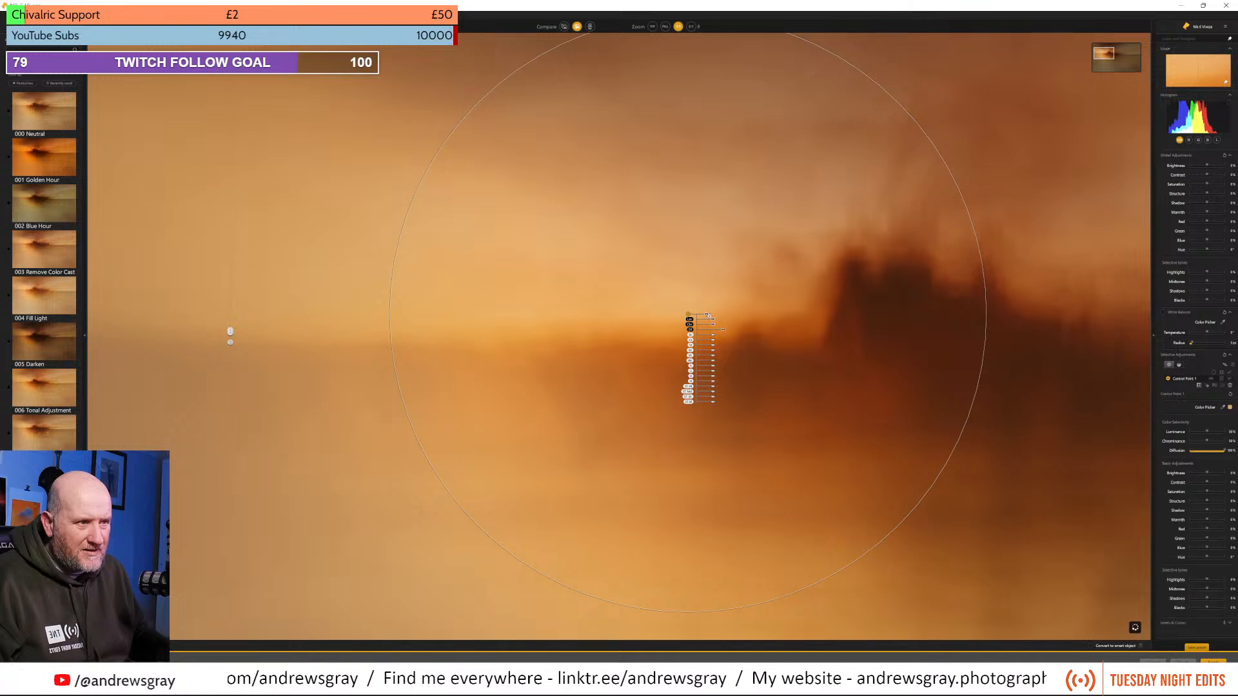
{"action": "left_click_drag", "start_coordinate": [706, 315], "coordinate": [704, 314]}
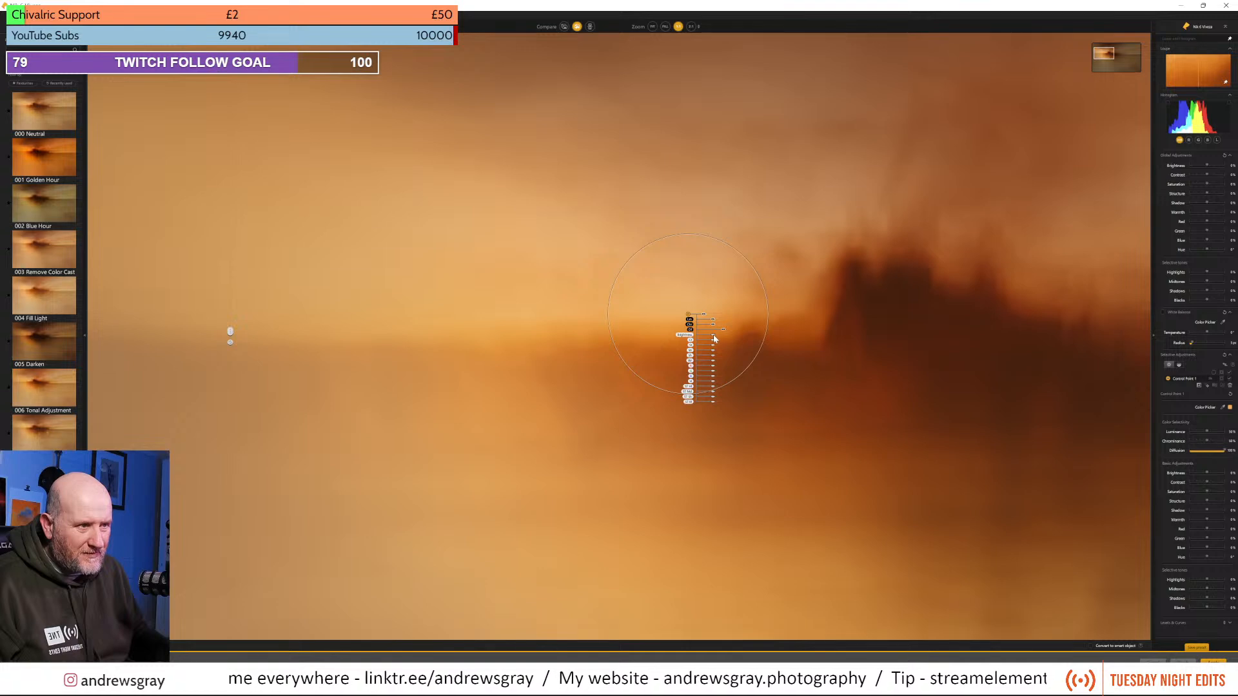
Brighten the control point and tighten and nudge it into a small sun sitting on the horizon.
{"action": "left_click_drag", "start_coordinate": [716, 335], "coordinate": [718, 337]}
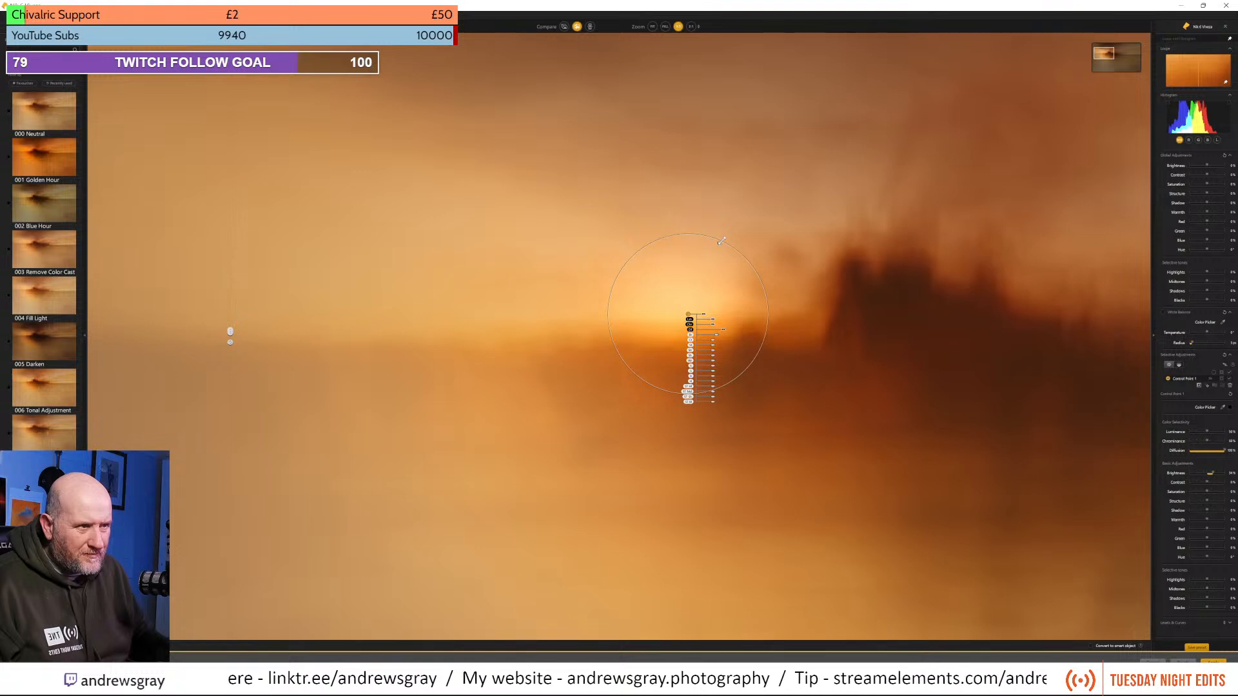
{"action": "left_click_drag", "start_coordinate": [722, 241], "coordinate": [684, 280]}
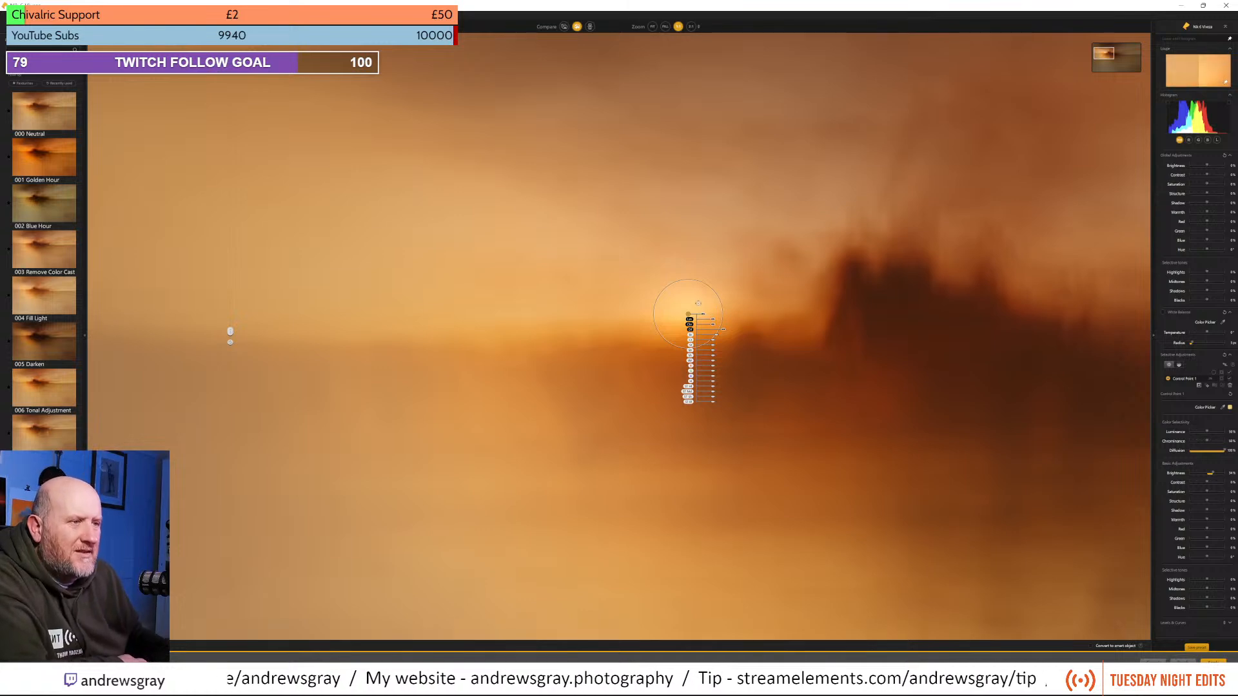
{"action": "mouse_move", "coordinate": [689, 319]}
{"action": "left_mouse_down"}
{"action": "mouse_move", "coordinate": [693, 338]}
{"action": "mouse_move", "coordinate": [692, 319]}
{"action": "left_mouse_up"}
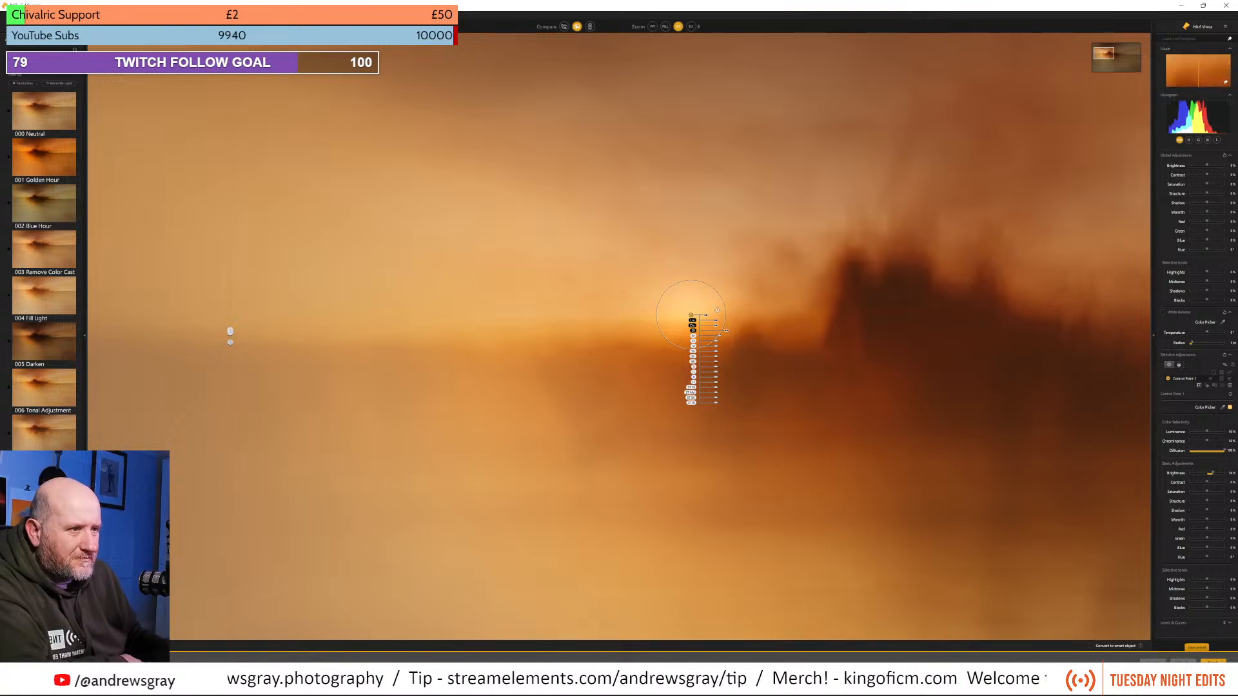
{"action": "mouse_move", "coordinate": [692, 318]}
{"action": "left_mouse_down"}
{"action": "mouse_move", "coordinate": [688, 333]}
{"action": "mouse_move", "coordinate": [688, 321]}
{"action": "mouse_move", "coordinate": [715, 322]}
{"action": "mouse_move", "coordinate": [687, 321]}
{"action": "left_mouse_up"}
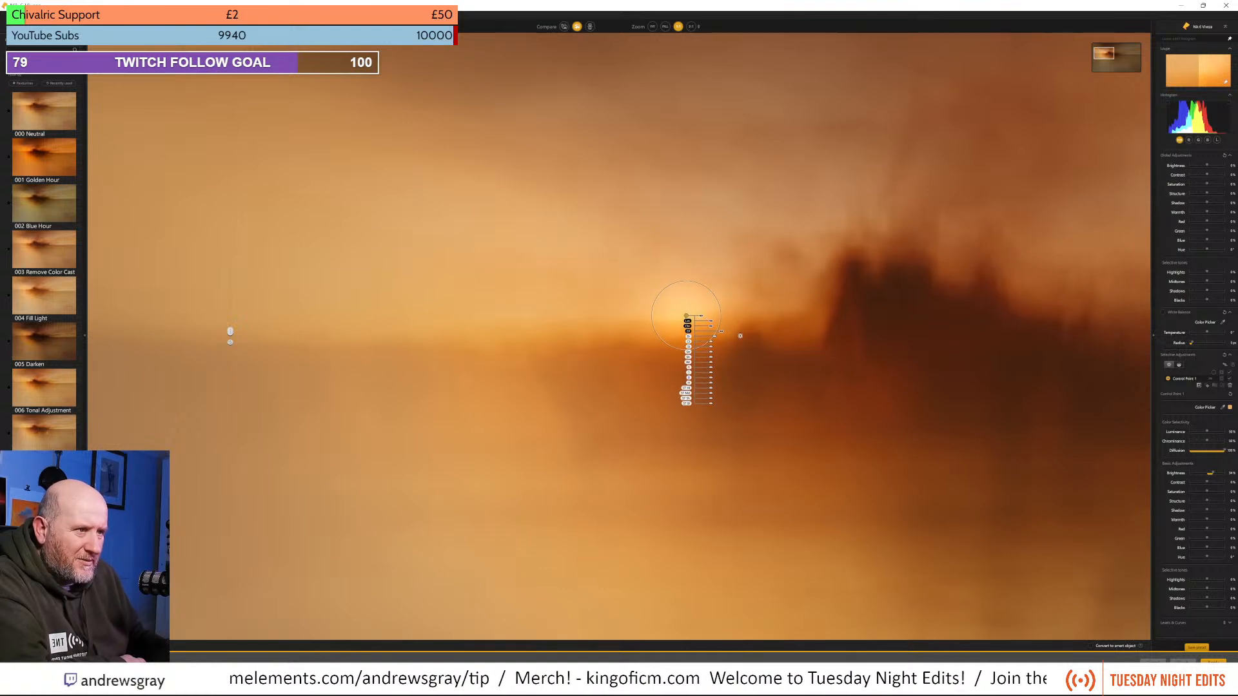
{"action": "left_click_drag", "start_coordinate": [714, 338], "coordinate": [715, 339]}
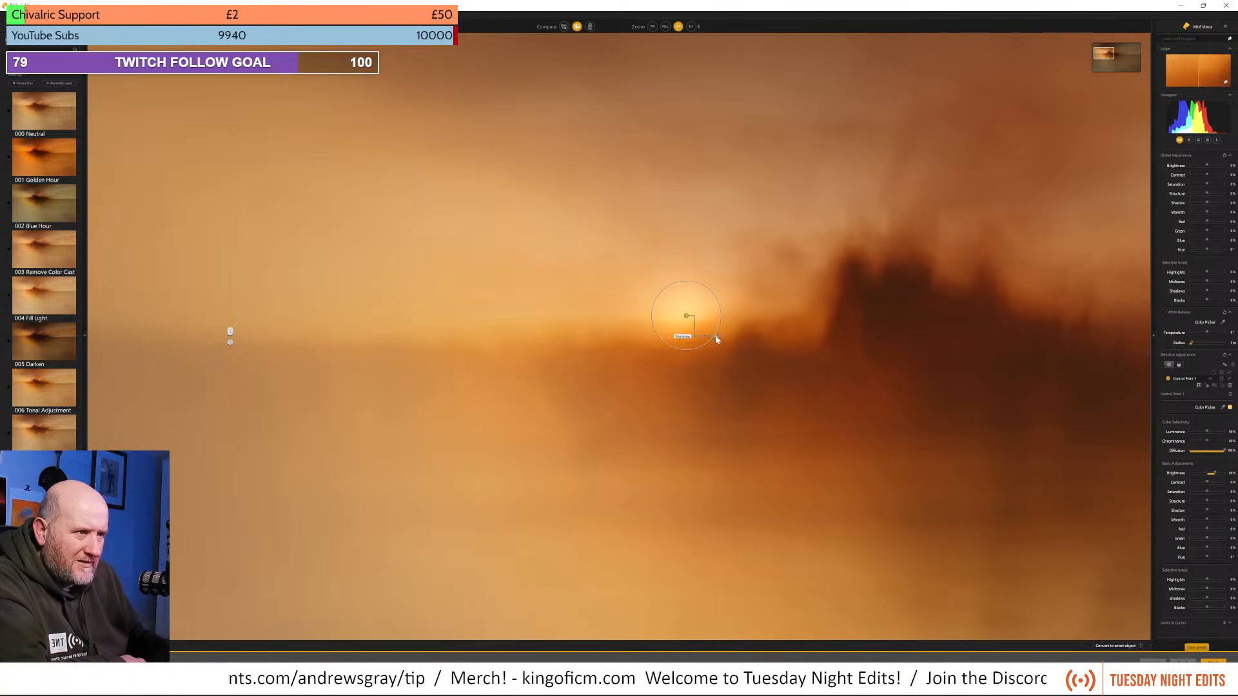
{"action": "left_click_drag", "start_coordinate": [717, 340], "coordinate": [718, 337]}
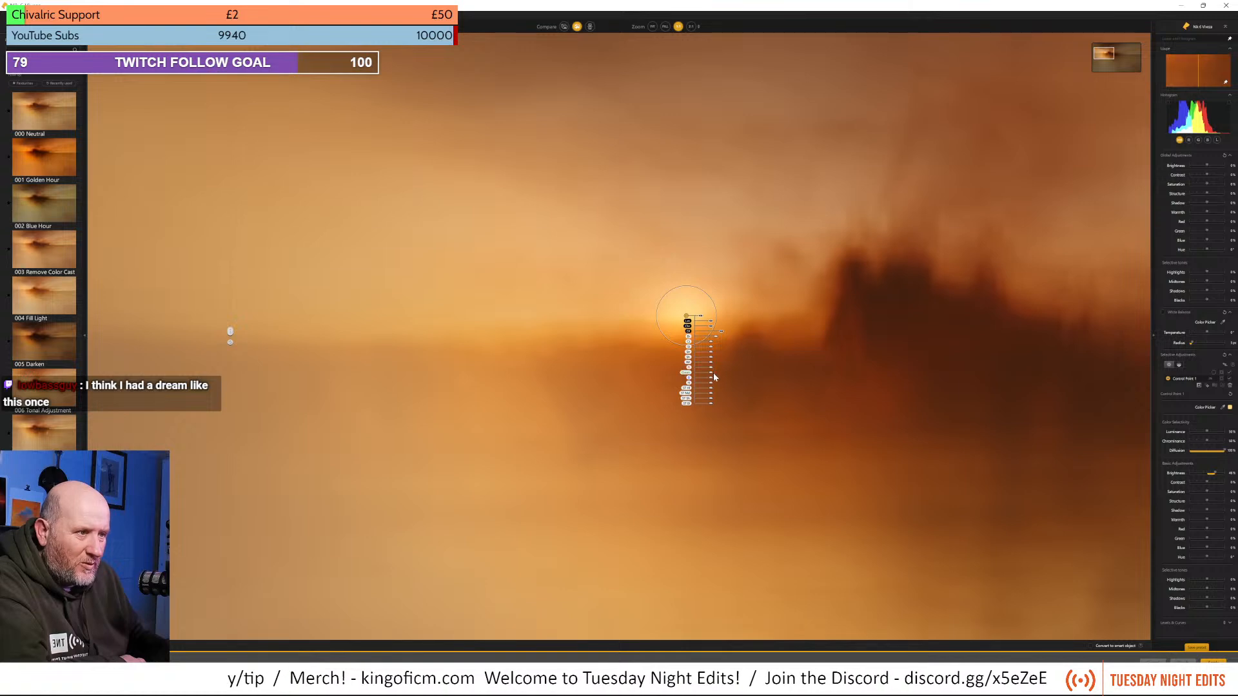
Raise the blue of the sun's control point slightly and reduce its warmth a little.
{"action": "left_click_drag", "start_coordinate": [711, 381], "coordinate": [712, 382]}
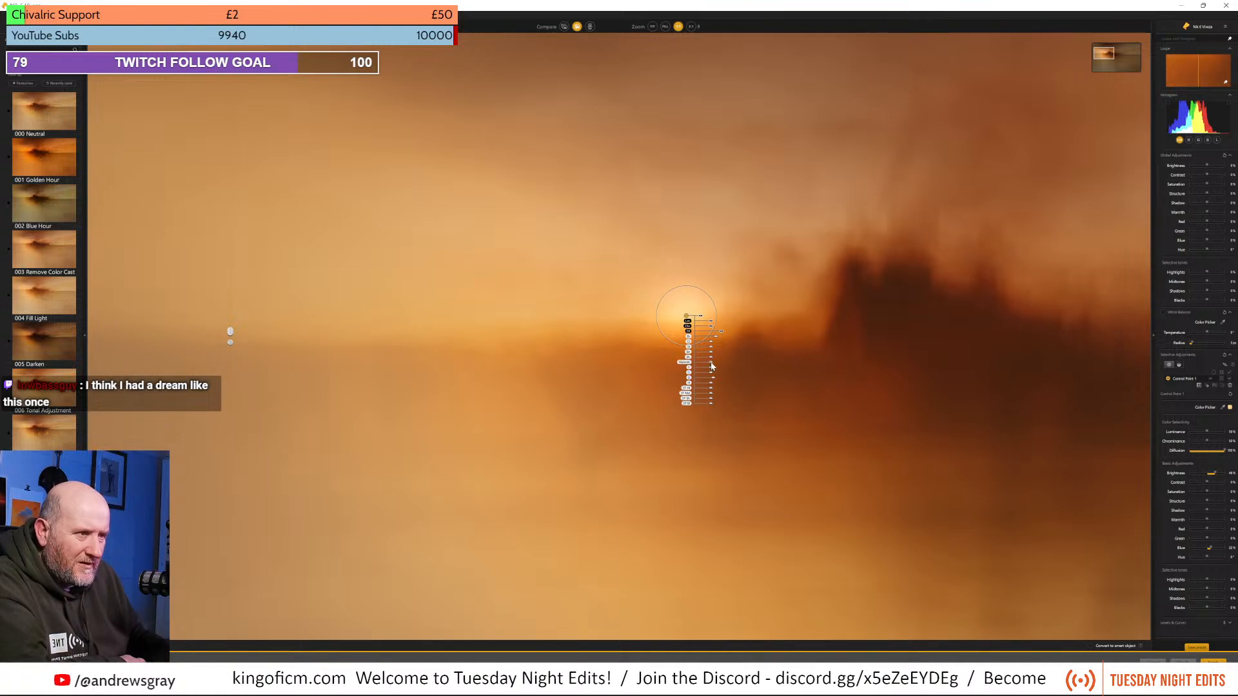
{"action": "left_click_drag", "start_coordinate": [712, 367], "coordinate": [711, 366]}
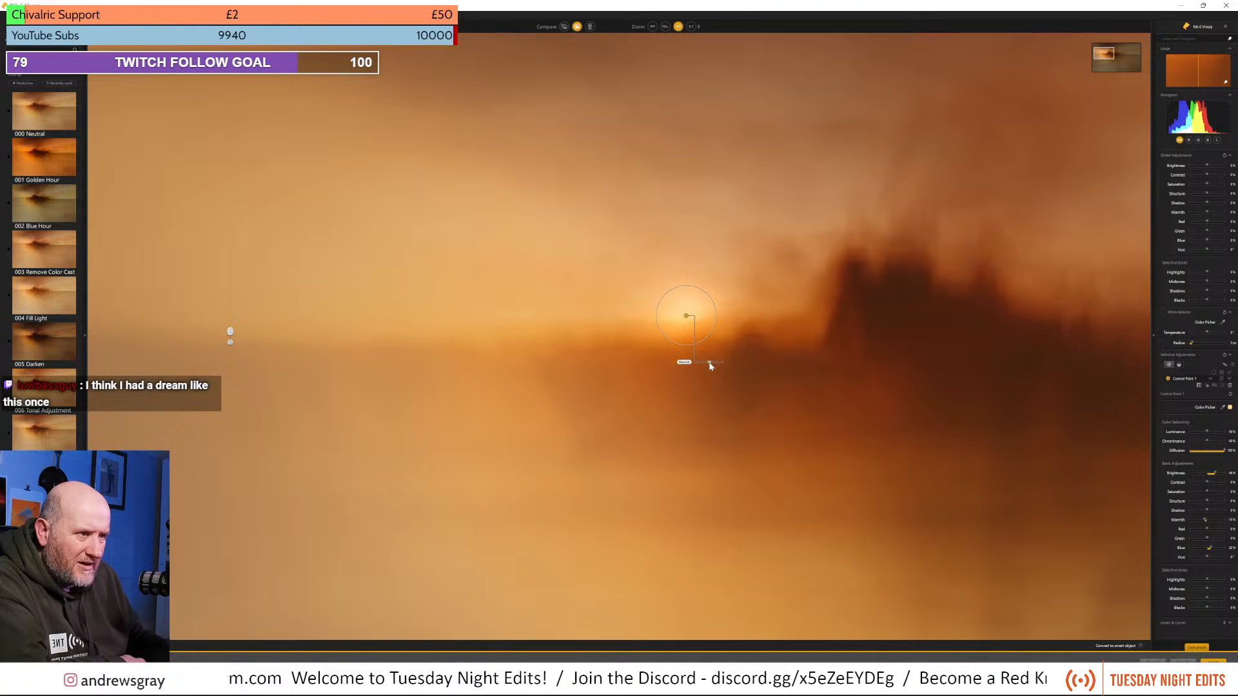
{"action": "left_click_drag", "start_coordinate": [710, 366], "coordinate": [710, 366]}
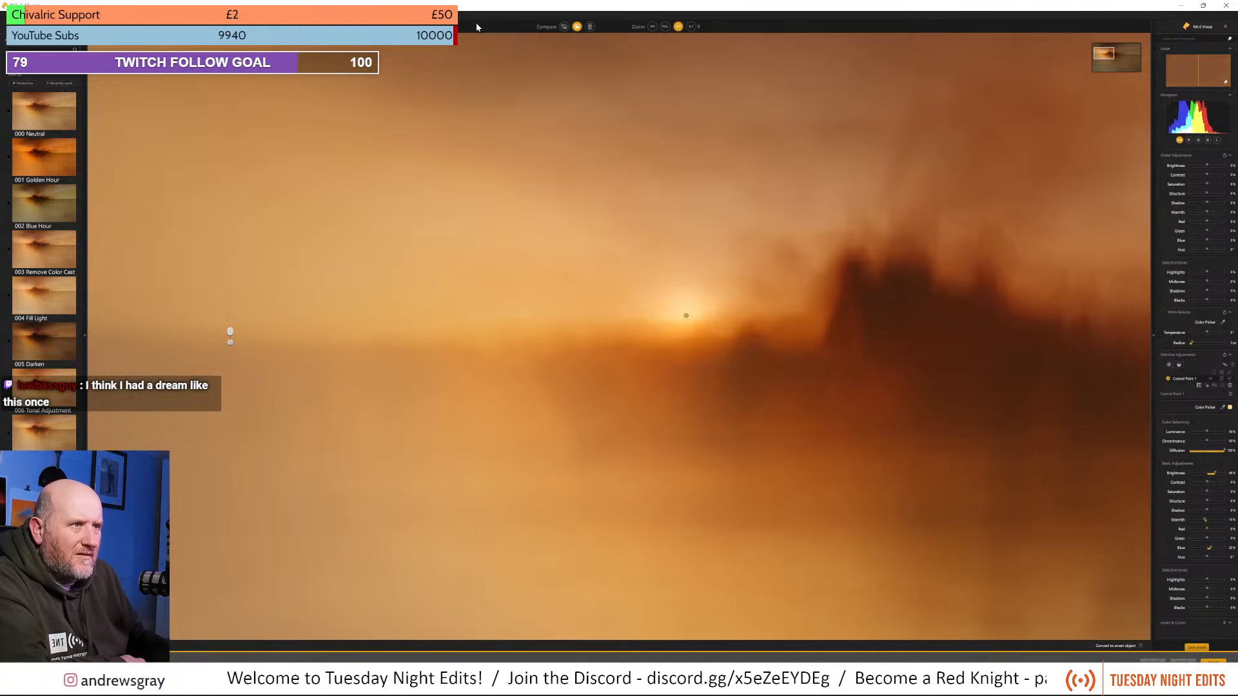
Compare the sun glow with the original across the whole image and apply the Viveza edit to the Photoshop document.
{"action": "mouse_move", "coordinate": [230, 333]}
{"action": "left_mouse_down"}
{"action": "mouse_move", "coordinate": [1015, 354]}
{"action": "mouse_move", "coordinate": [235, 335]}
{"action": "left_mouse_up"}
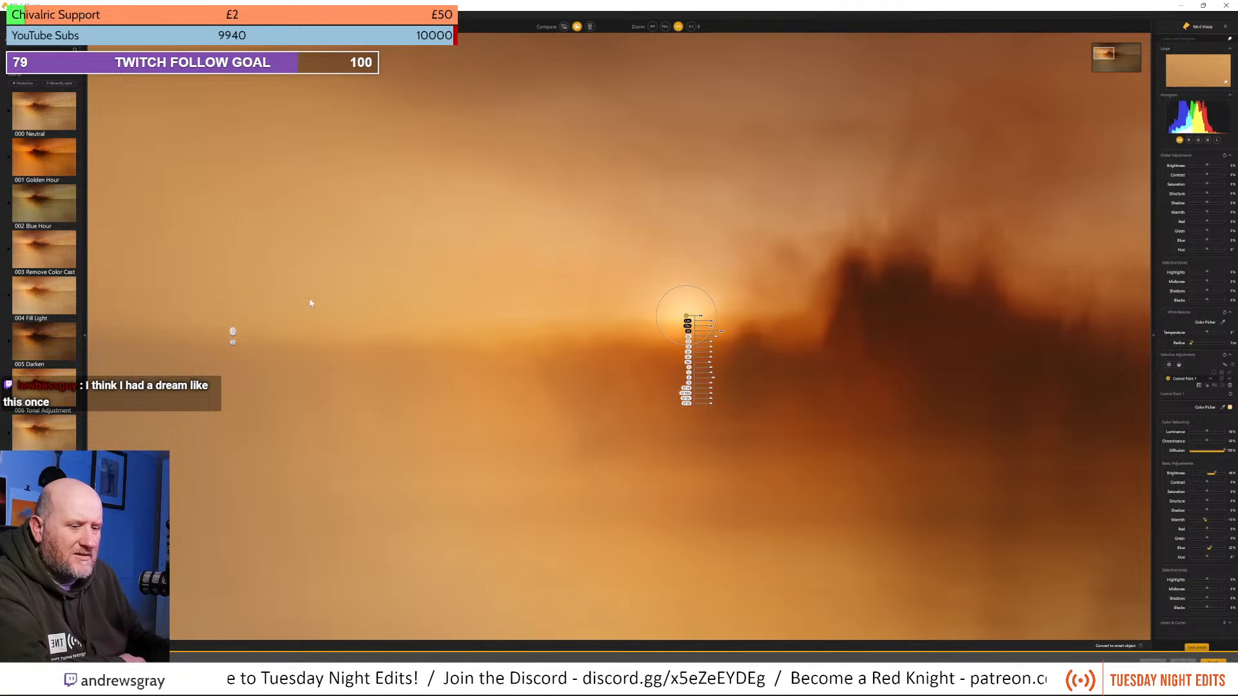
{"action": "left_click", "coordinate": [652, 26]}
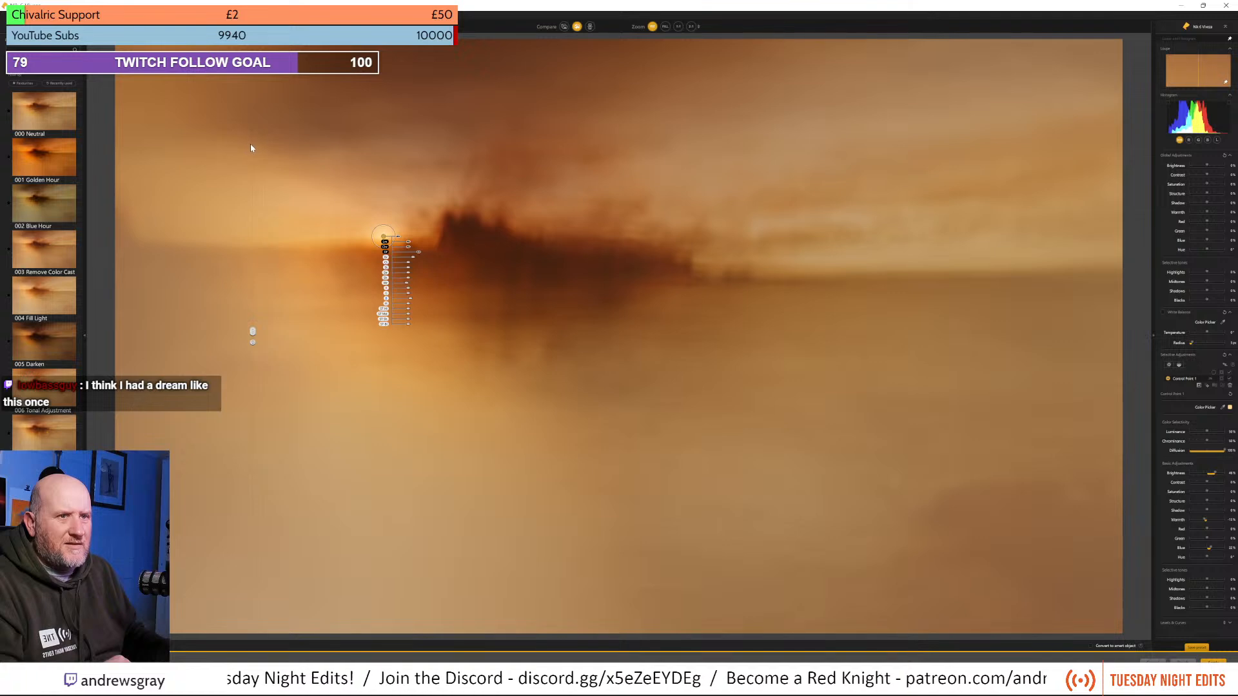
{"action": "left_click_drag", "start_coordinate": [253, 334], "coordinate": [205, 350]}
{"action": "left_click", "coordinate": [467, 413]}
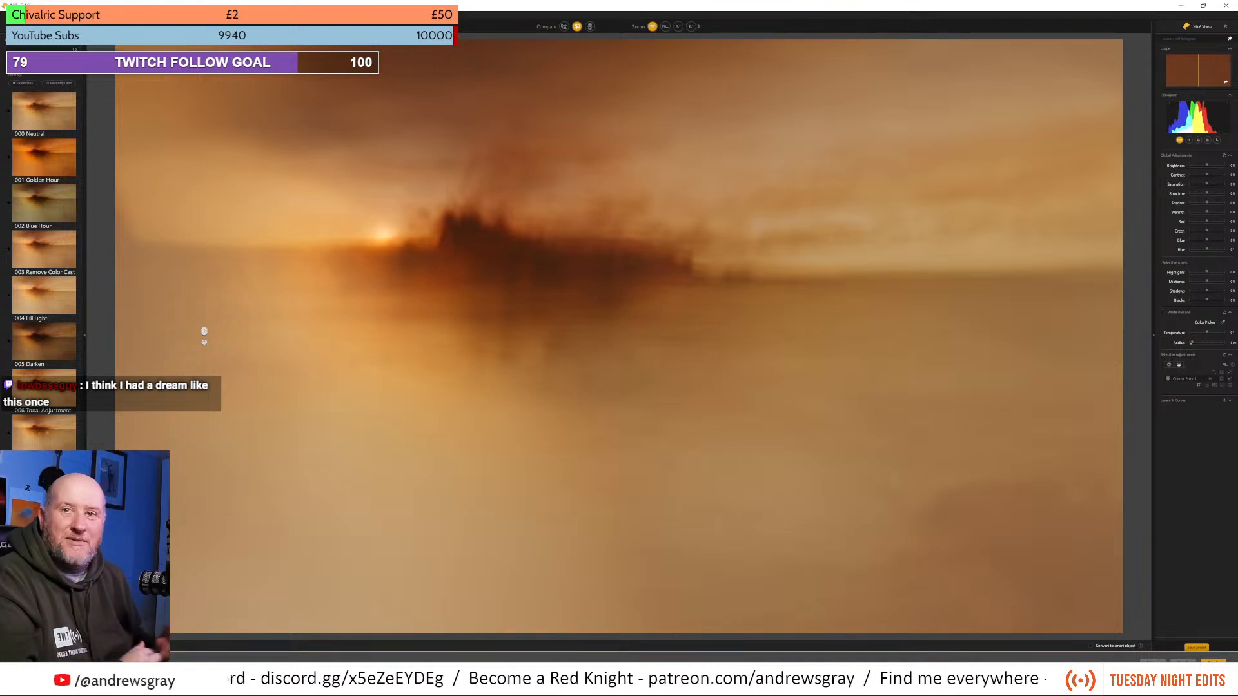
{"action": "left_click_drag", "start_coordinate": [205, 331], "coordinate": [231, 288]}
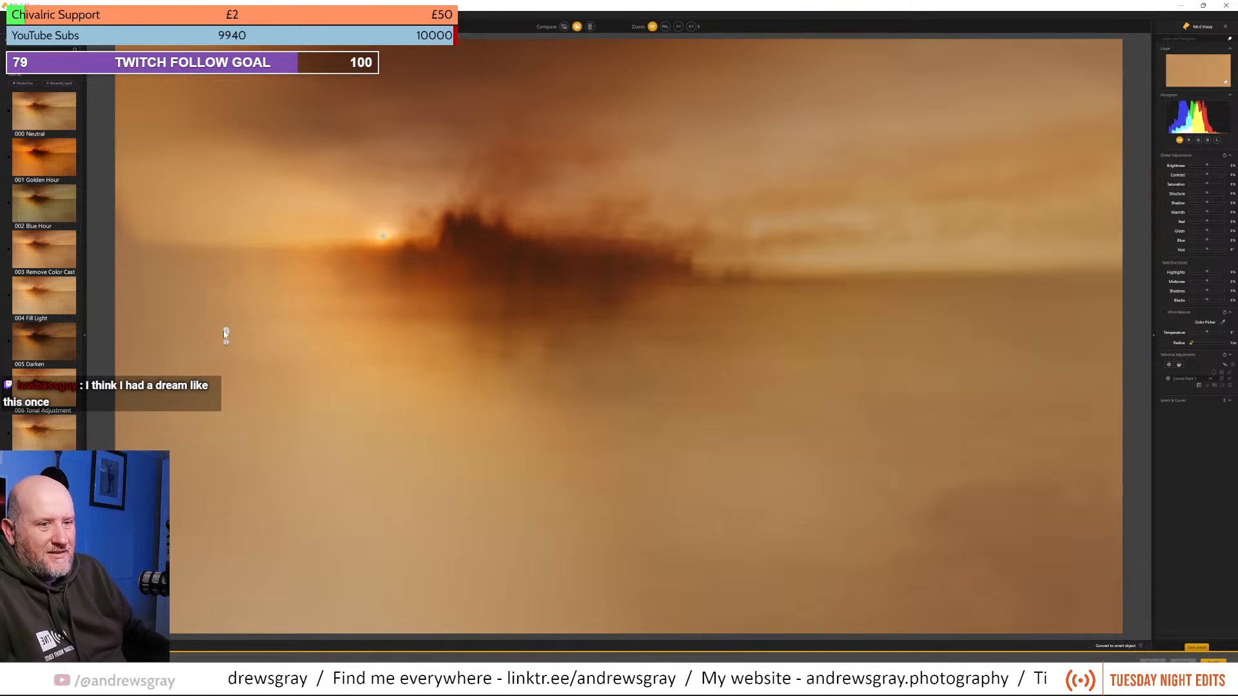
{"action": "left_click_drag", "start_coordinate": [227, 333], "coordinate": [114, 332]}
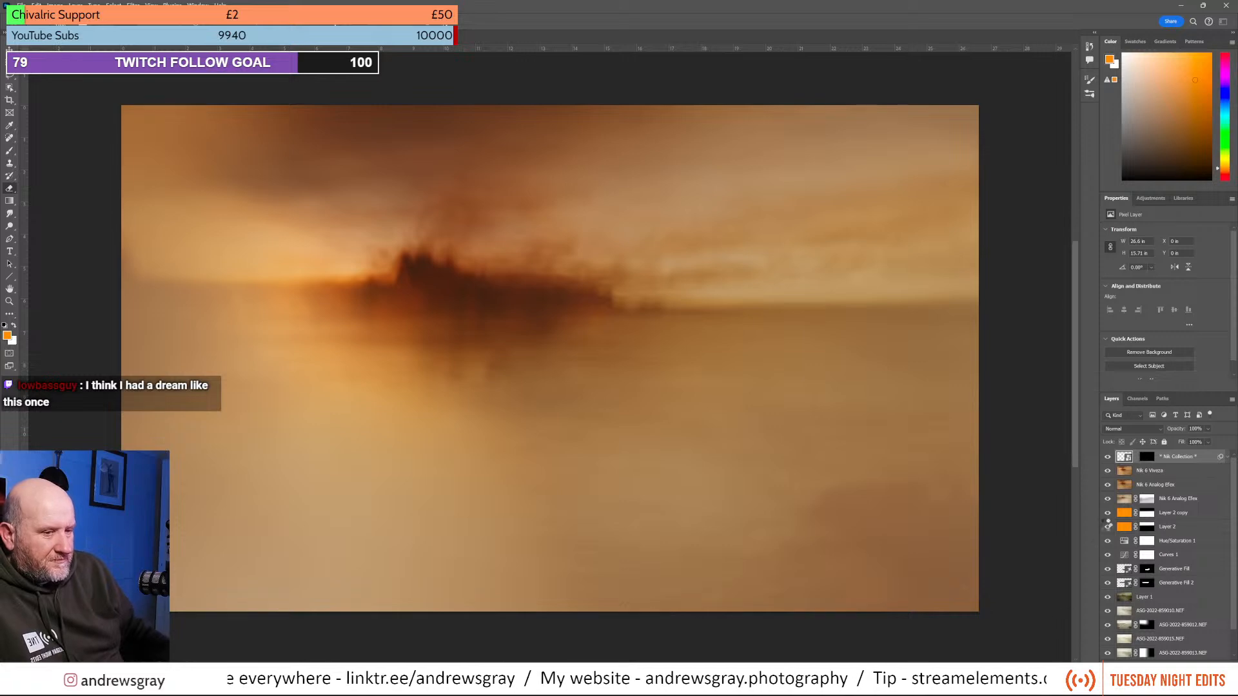
Delete the six ASG-2022 .NEF source photo layers beneath Layer 1.
{"action": "scroll", "coordinate": [1161, 500], "scroll_direction": "down", "scroll_amount": 2}
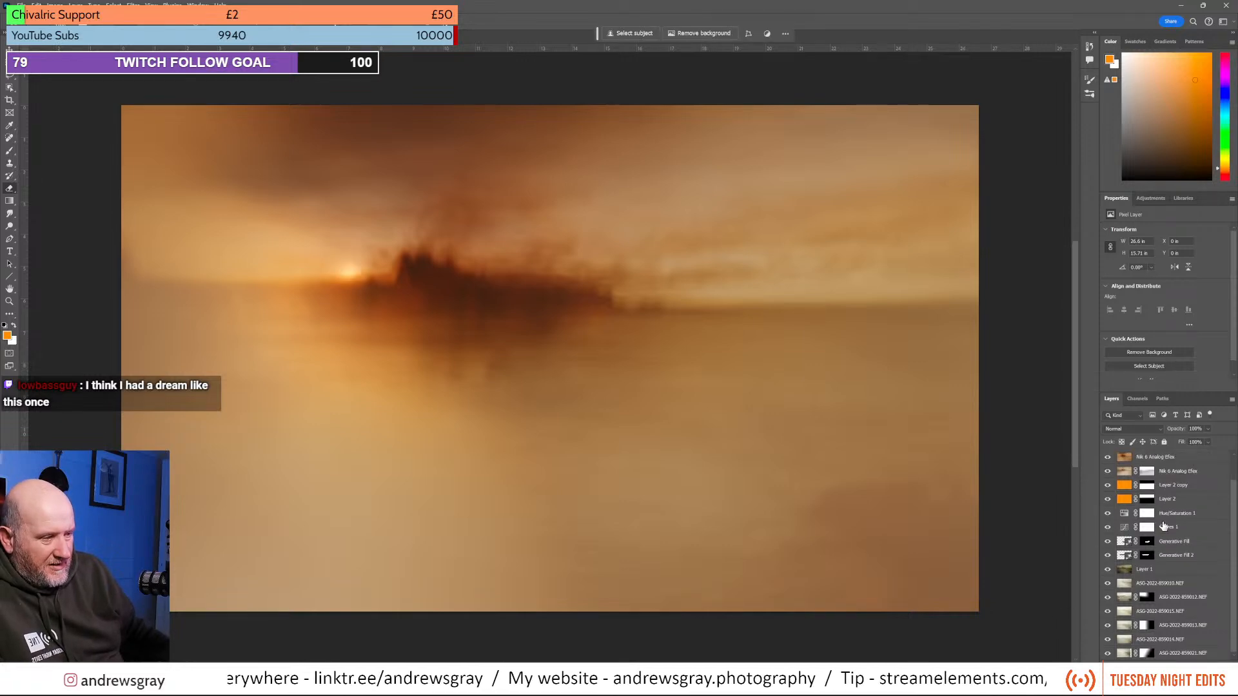
{"action": "scroll", "coordinate": [1164, 524], "scroll_direction": "up", "scroll_amount": 2}
{"action": "scroll", "coordinate": [1162, 493], "scroll_direction": "down", "scroll_amount": 2}
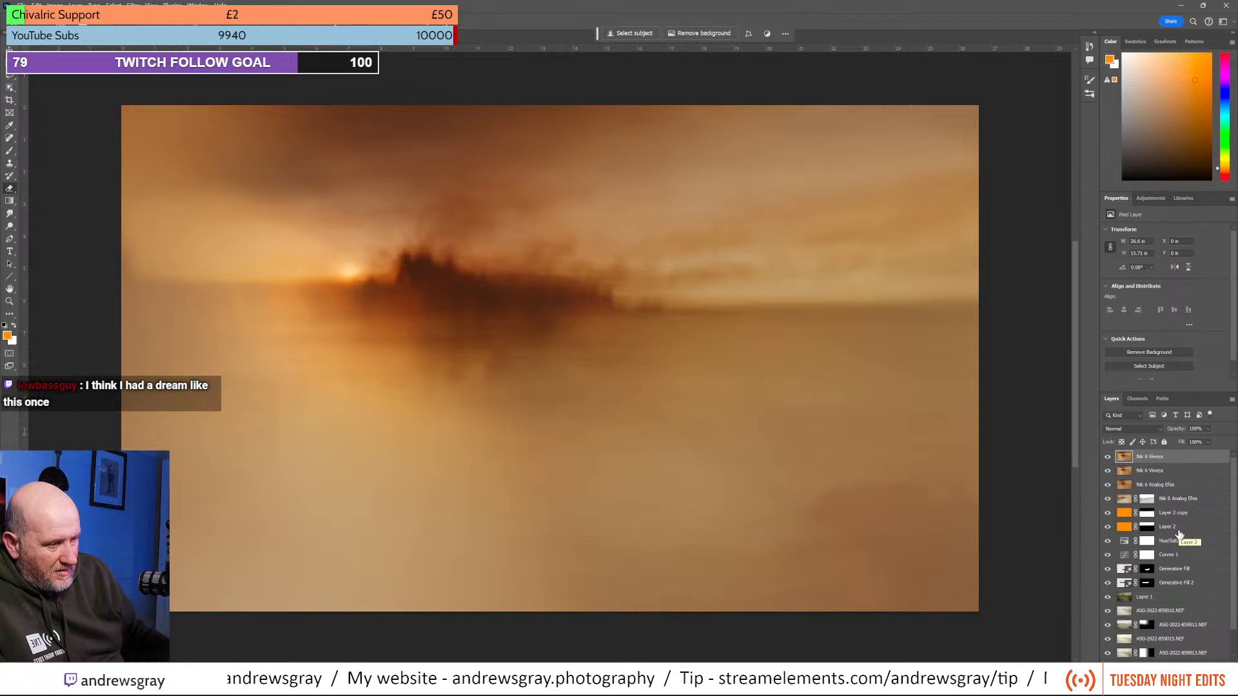
{"action": "scroll", "coordinate": [1180, 537], "scroll_direction": "down", "scroll_amount": 1}
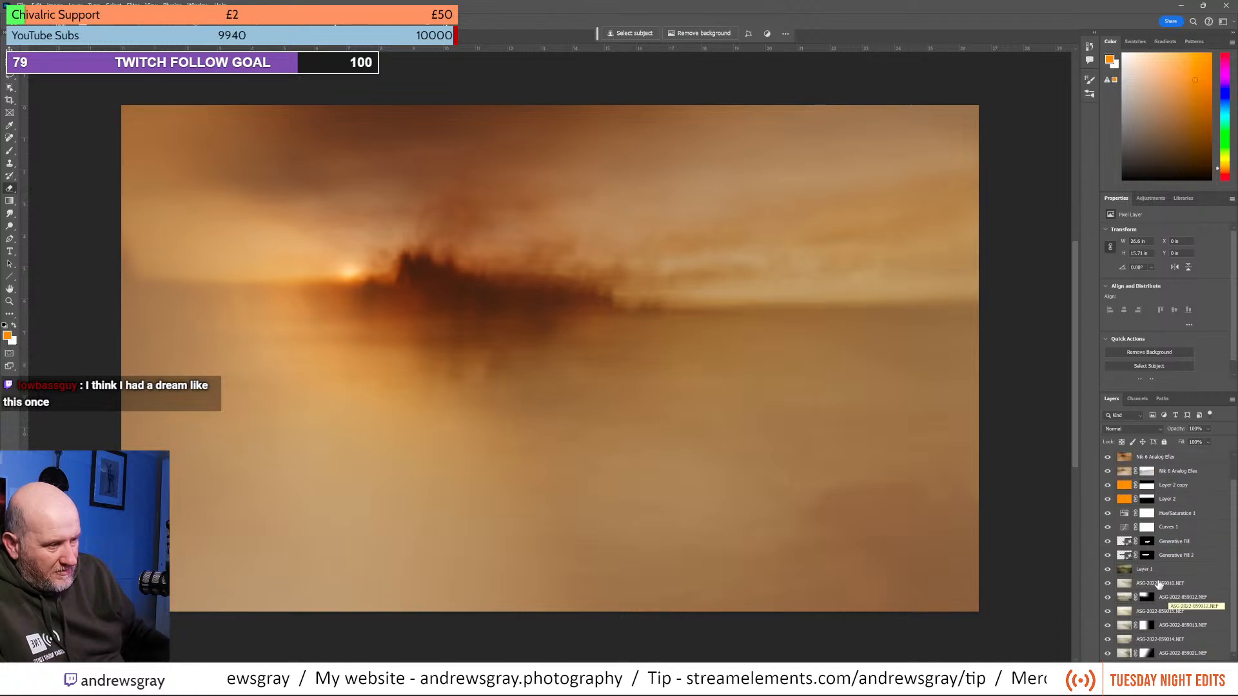
{"action": "left_click", "coordinate": [1161, 584]}
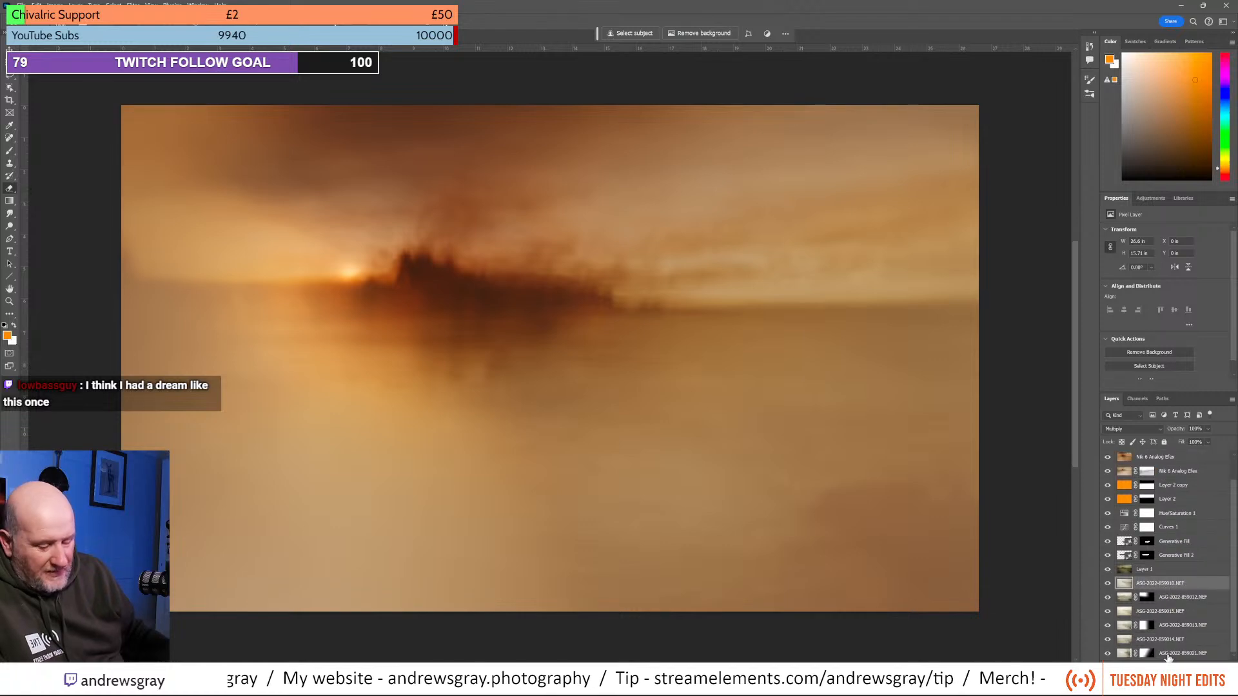
{"action": "left_click", "coordinate": [1169, 656], "text": "shift"}
{"action": "left_click_drag", "start_coordinate": [1180, 609], "coordinate": [1219, 663]}
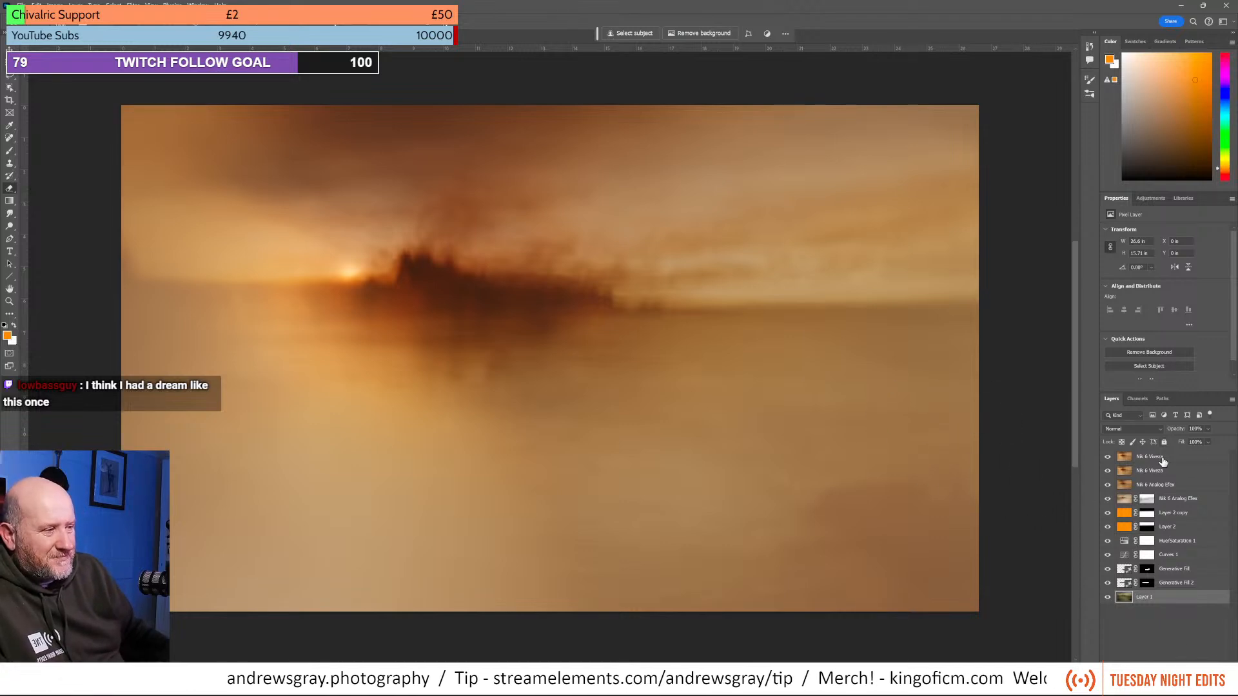
Add a Hue/Saturation adjustment layer above the uppermost Nik 6 Viveza layer.
{"action": "left_click", "coordinate": [1135, 457]}
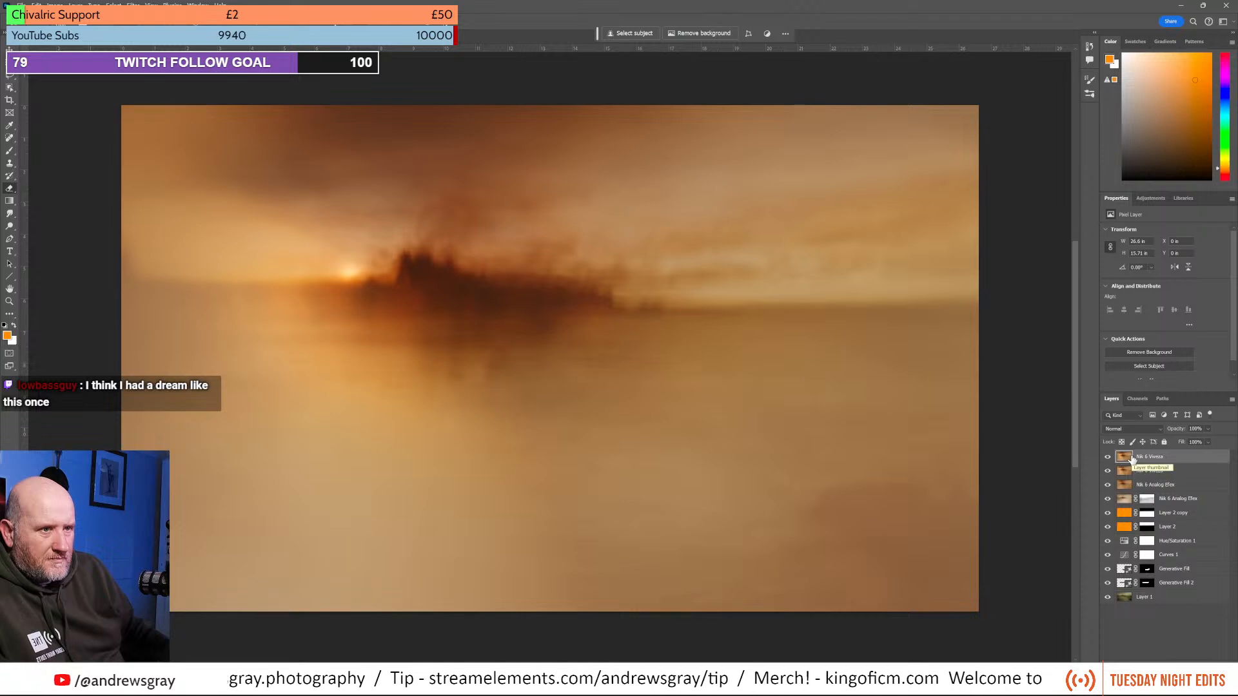
{"action": "left_click", "coordinate": [1148, 200]}
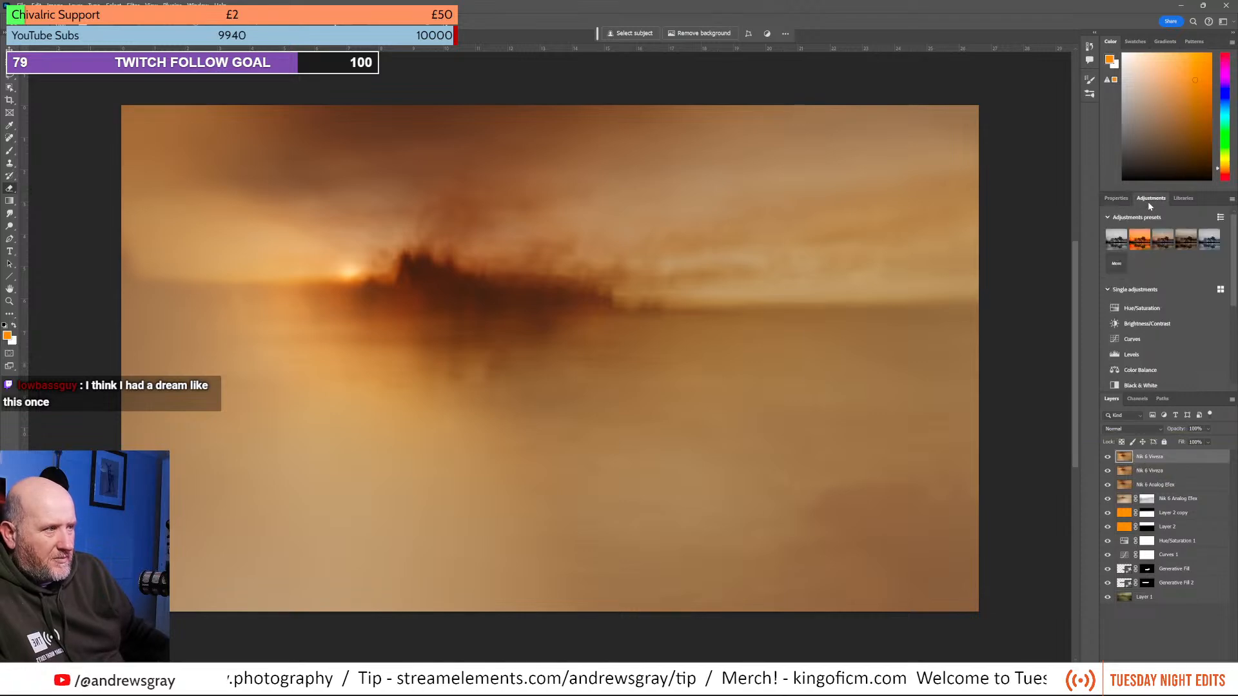
{"action": "left_click", "coordinate": [1135, 309]}
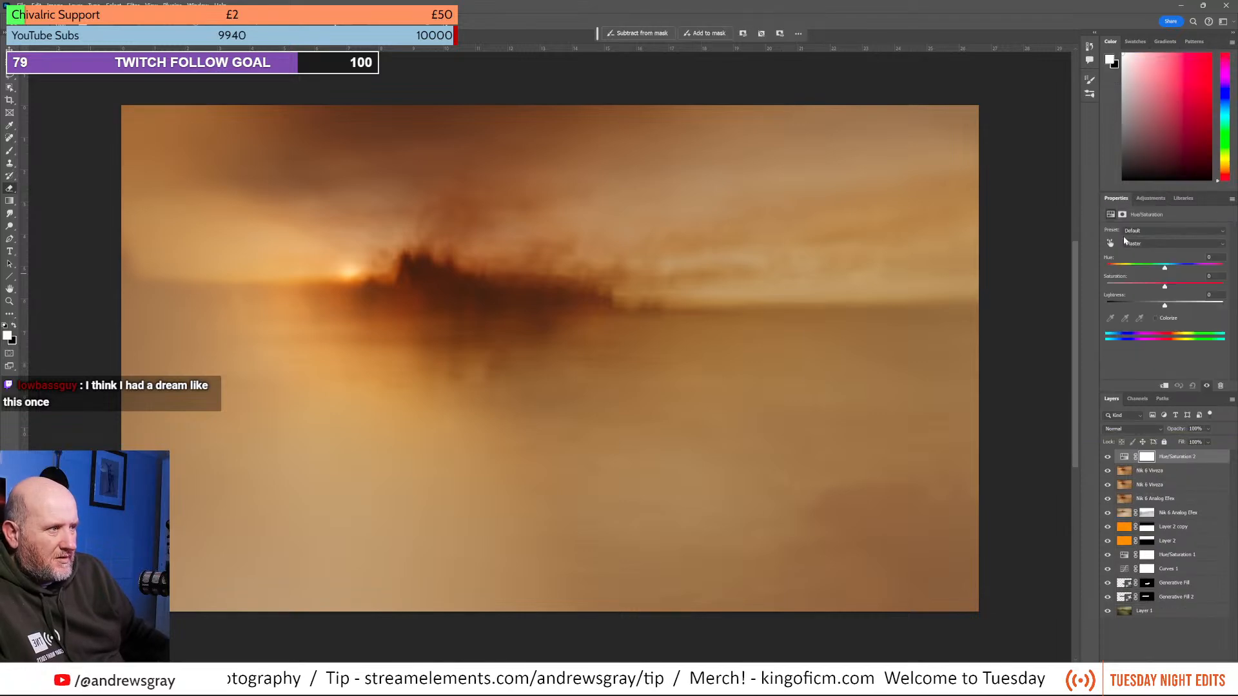
Try small hue shifts in both directions on the new Hue/Saturation adjustment and delete that adjustment layer.
{"action": "left_click_drag", "start_coordinate": [1165, 270], "coordinate": [1167, 270]}
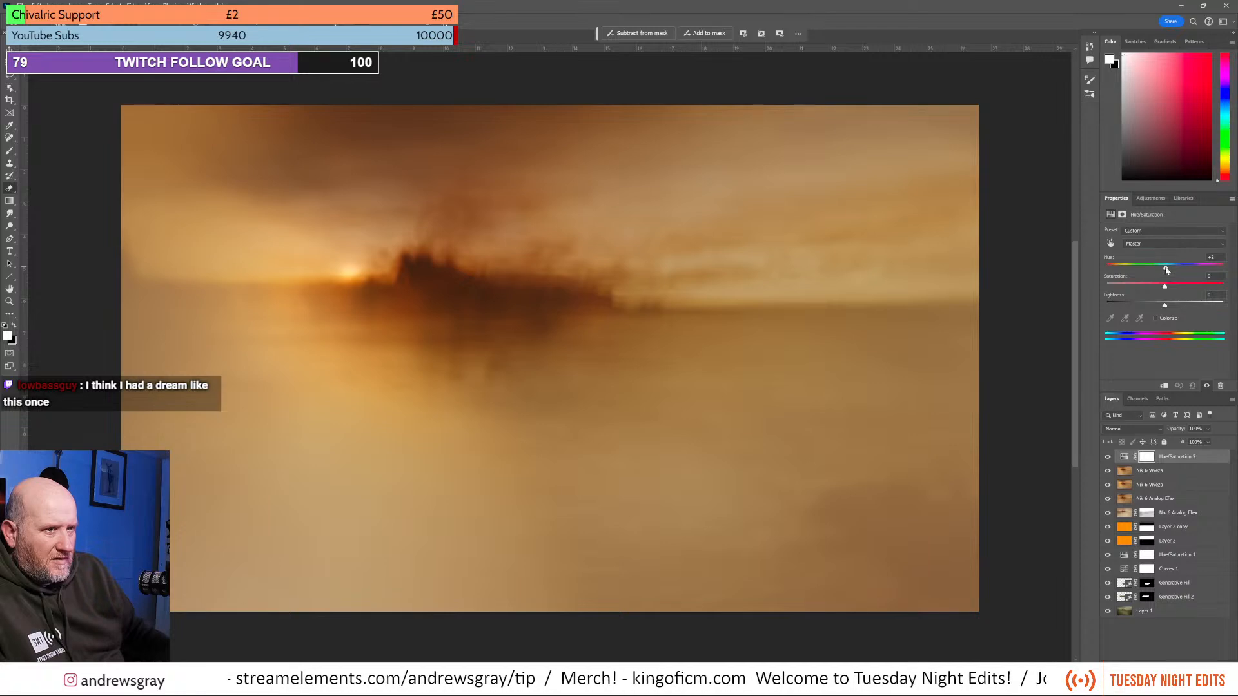
{"action": "left_click_drag", "start_coordinate": [1166, 270], "coordinate": [1165, 270]}
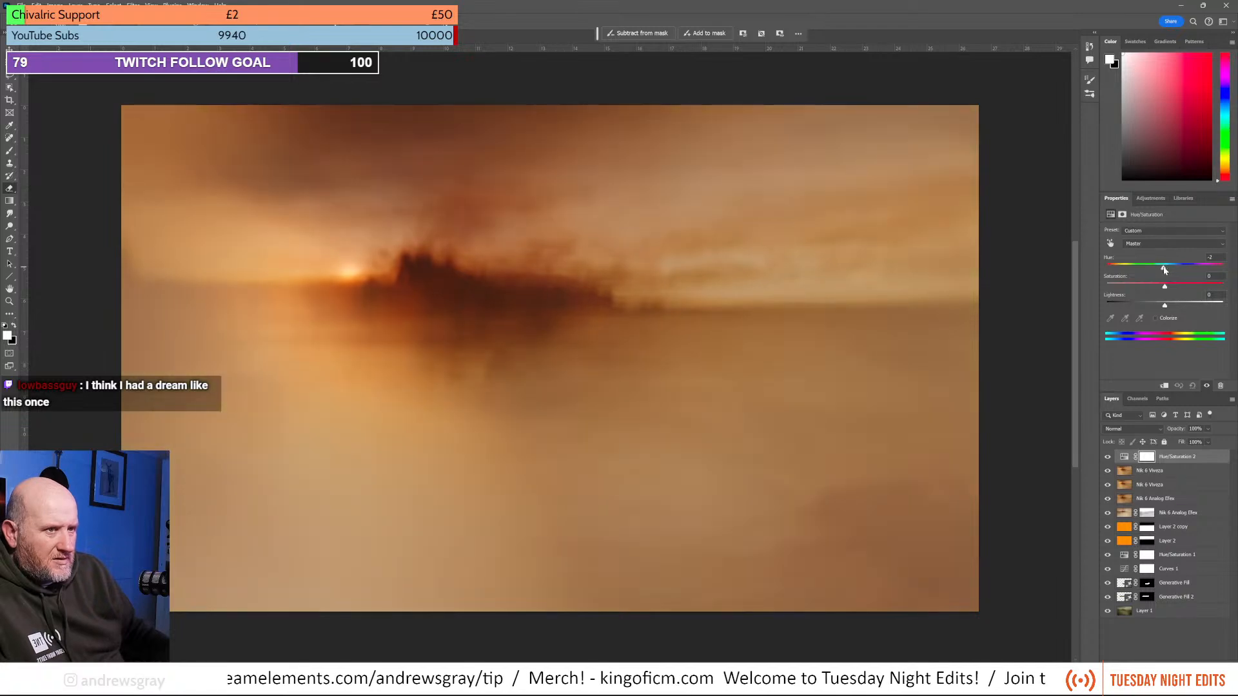
{"action": "left_click_drag", "start_coordinate": [1165, 270], "coordinate": [1162, 270]}
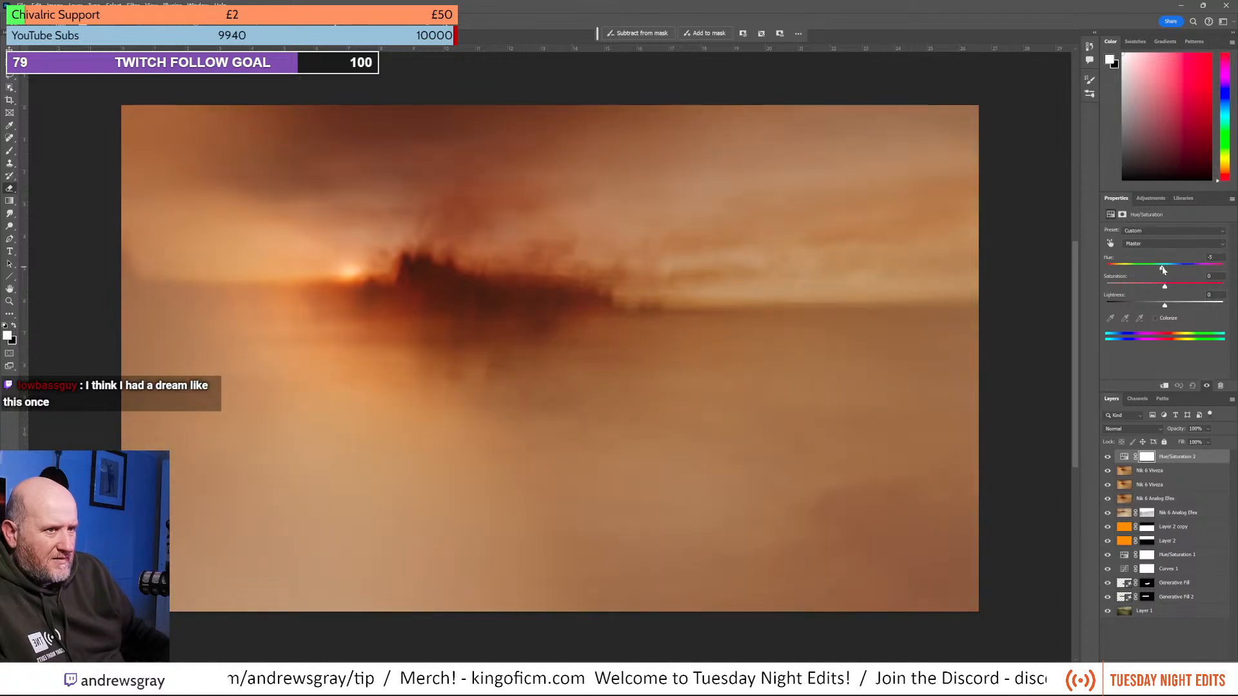
{"action": "left_click_drag", "start_coordinate": [1164, 270], "coordinate": [1168, 270]}
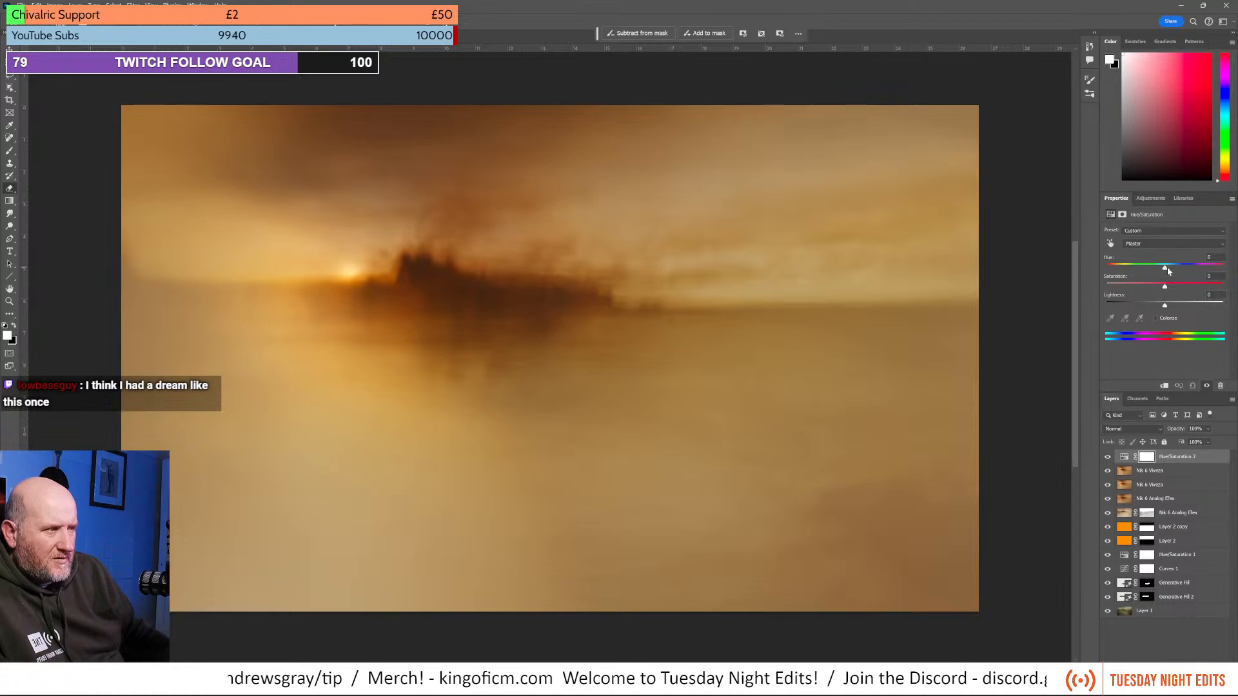
{"action": "left_click_drag", "start_coordinate": [1182, 458], "coordinate": [1215, 659]}
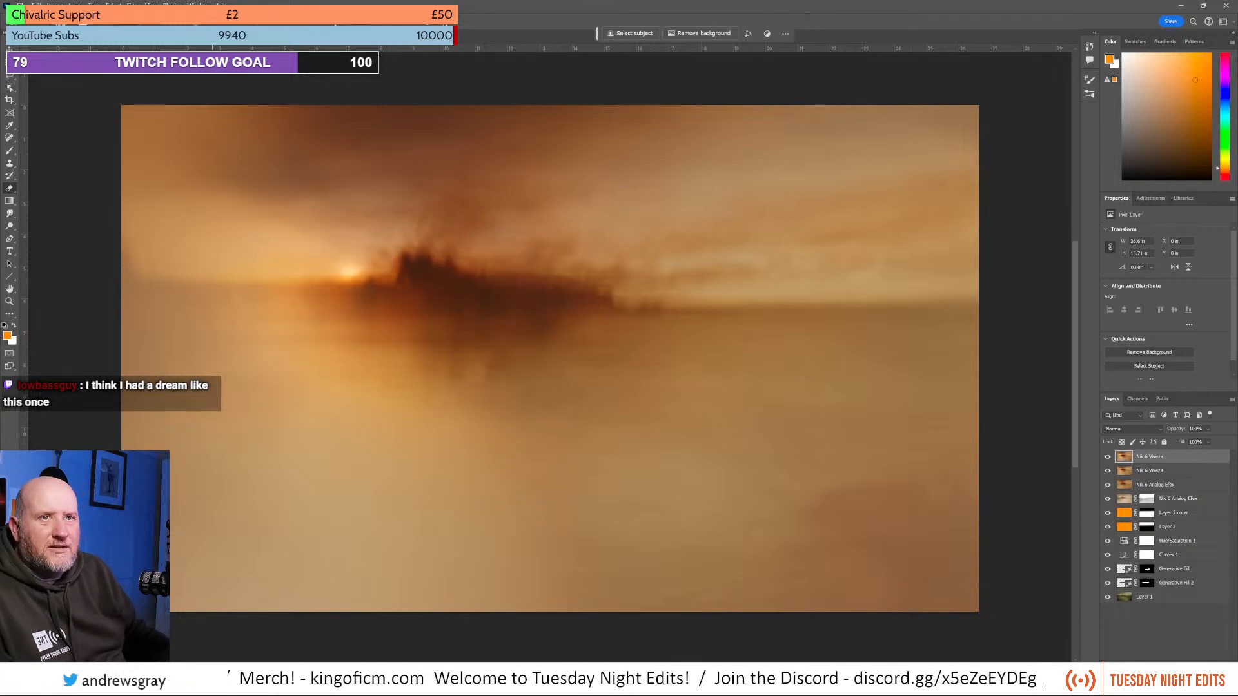
{"action": "left_click", "coordinate": [22, 5]}
{"action": "mouse_move", "coordinate": [37, 6]}
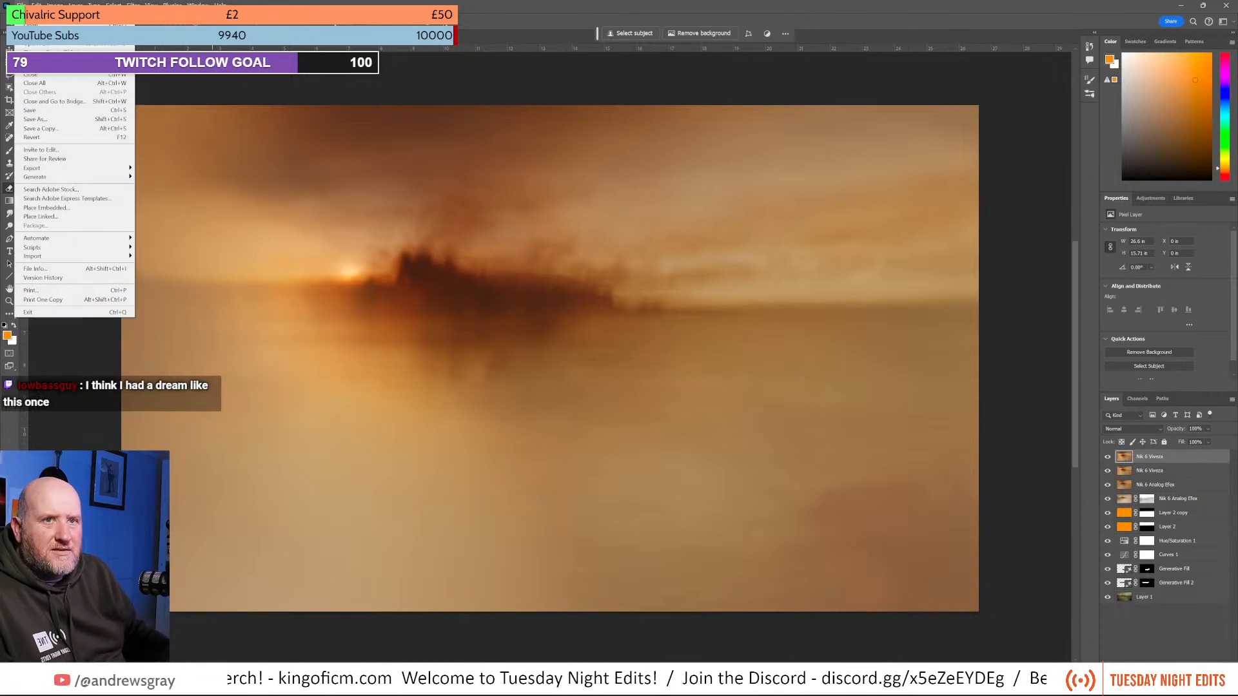
{"action": "left_click", "coordinate": [39, 116]}
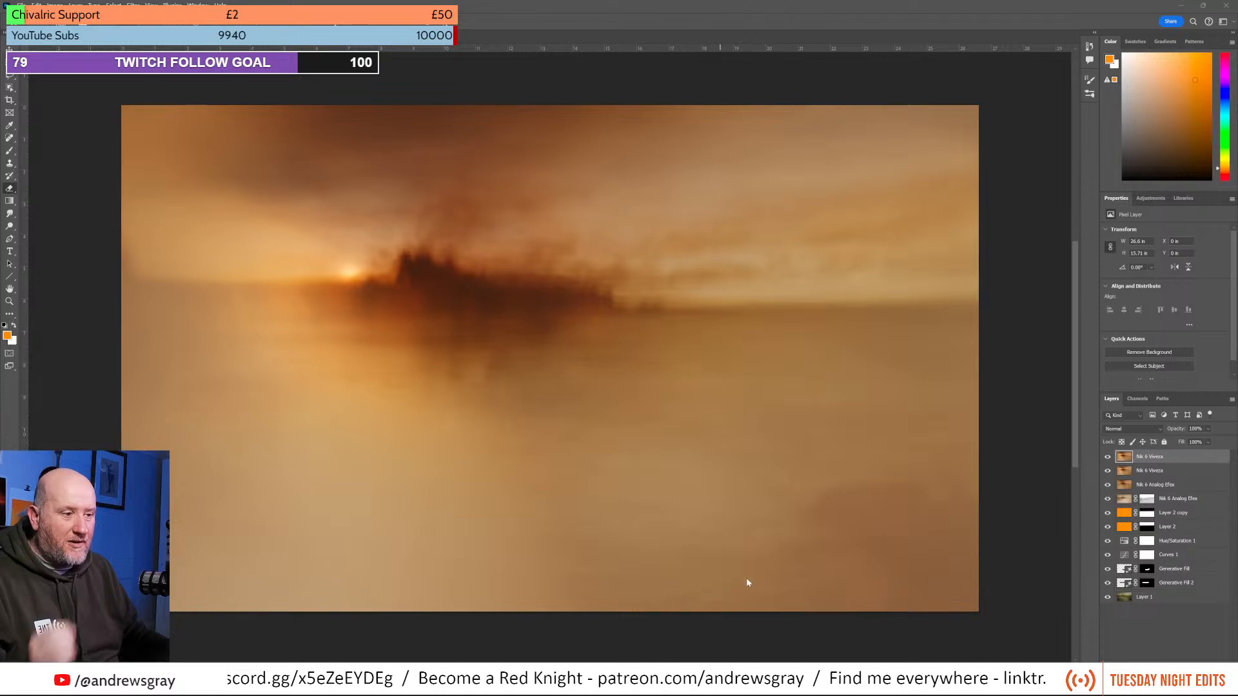
{"action": "key", "text": "alt+Tab"}
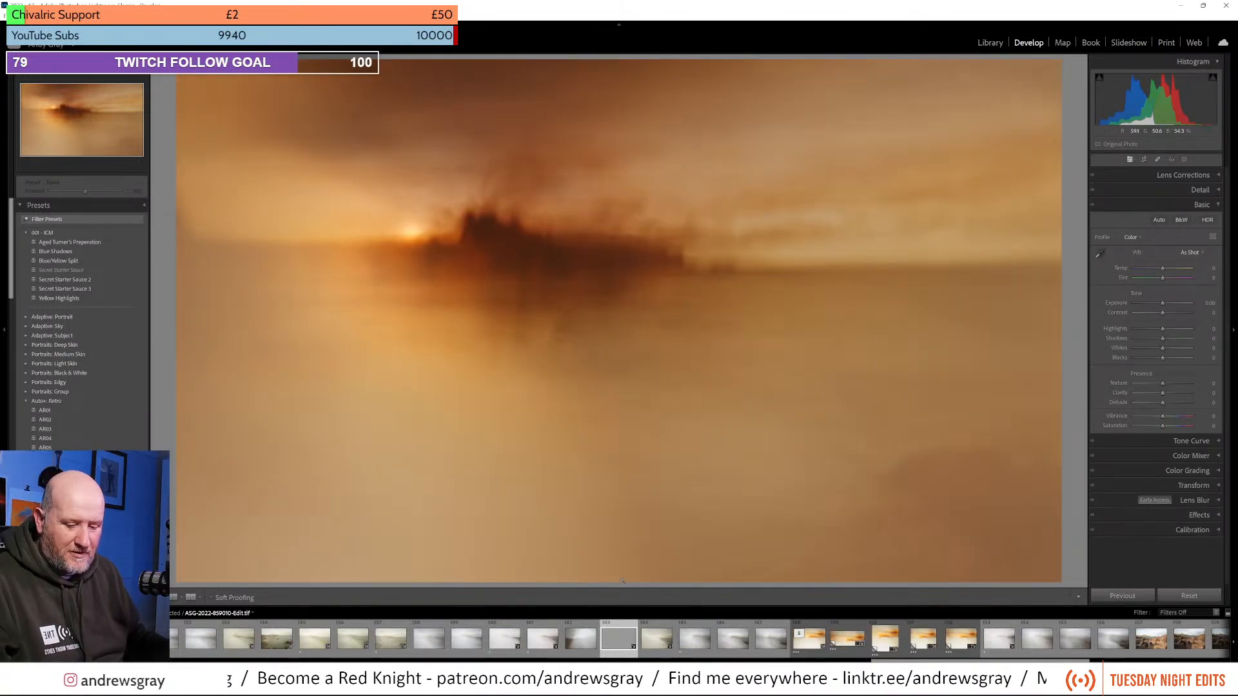
{"action": "key", "text": "3"}
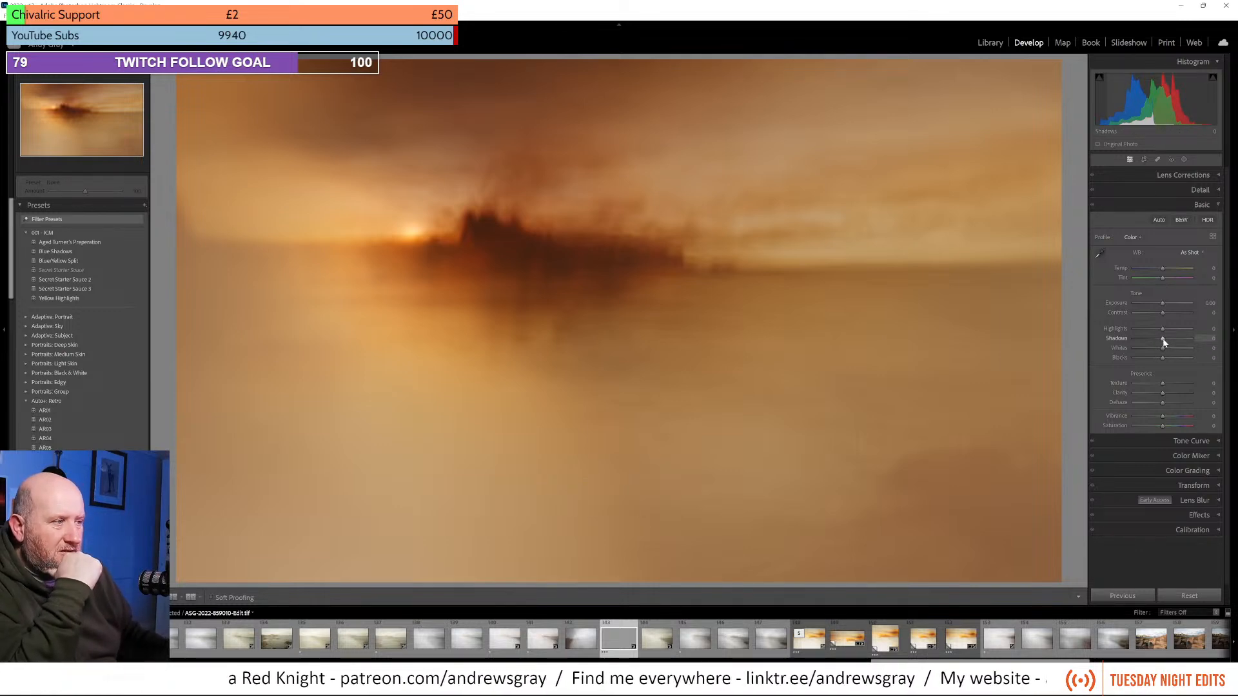
Raise the shadows to +41, checking the dark castle detail both up close and across the whole image.
{"action": "left_click_drag", "start_coordinate": [1167, 340], "coordinate": [1174, 341]}
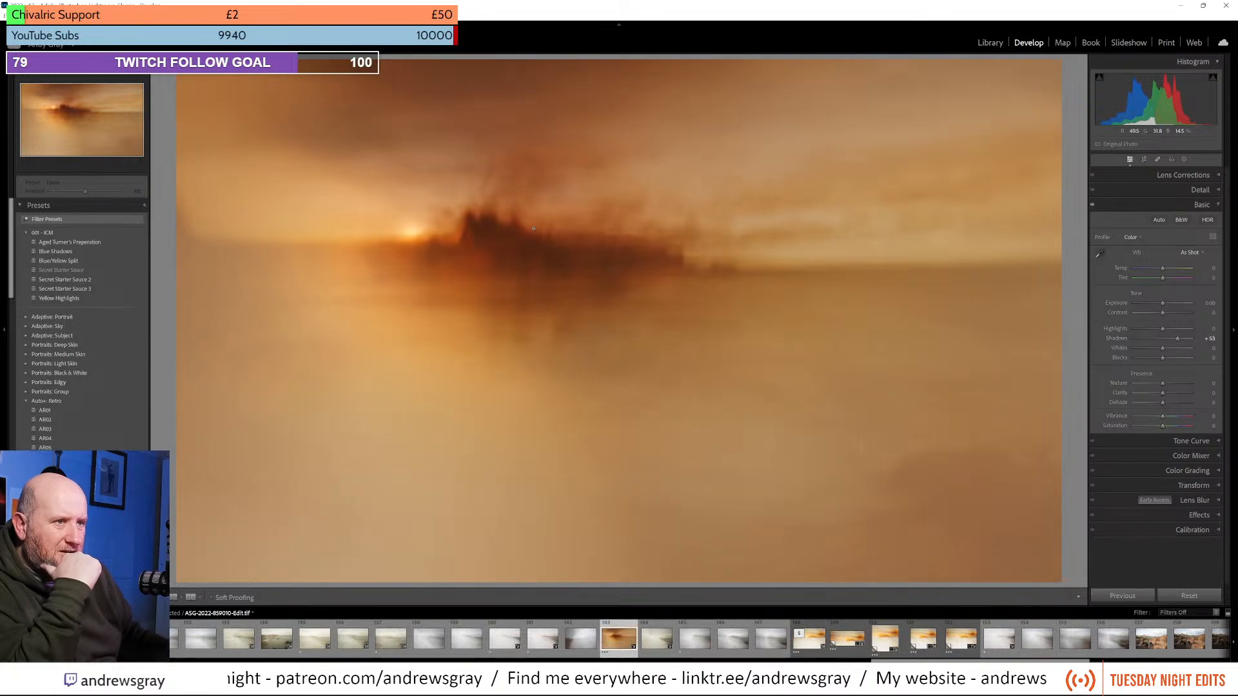
{"action": "left_click", "coordinate": [512, 239]}
{"action": "left_click_drag", "start_coordinate": [480, 272], "coordinate": [731, 258]}
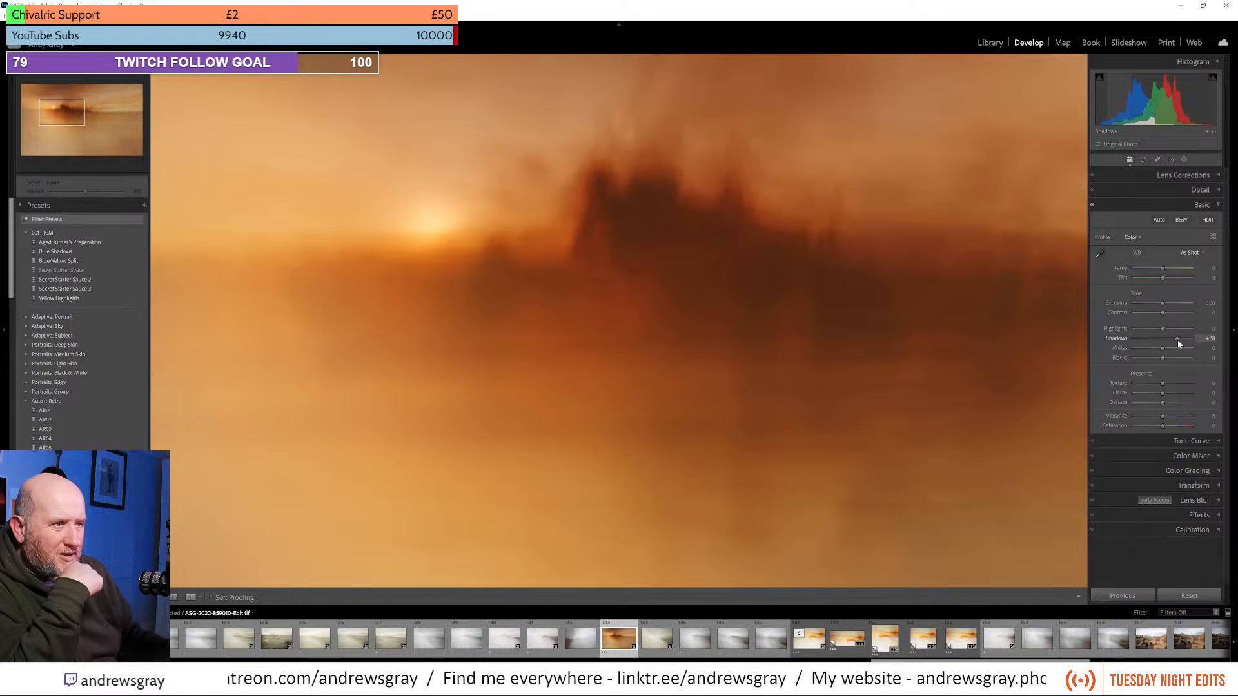
{"action": "mouse_move", "coordinate": [1178, 339]}
{"action": "left_mouse_down"}
{"action": "mouse_move", "coordinate": [1151, 339]}
{"action": "mouse_move", "coordinate": [1171, 342]}
{"action": "left_mouse_up"}
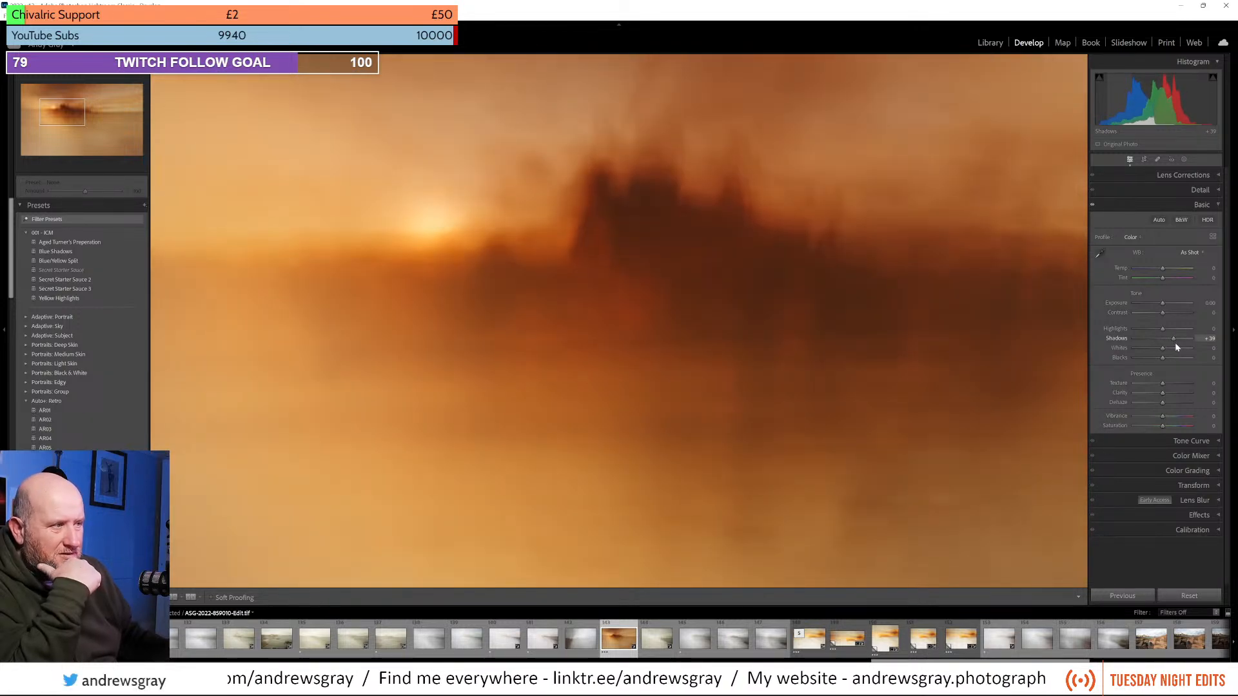
{"action": "left_click", "coordinate": [745, 293]}
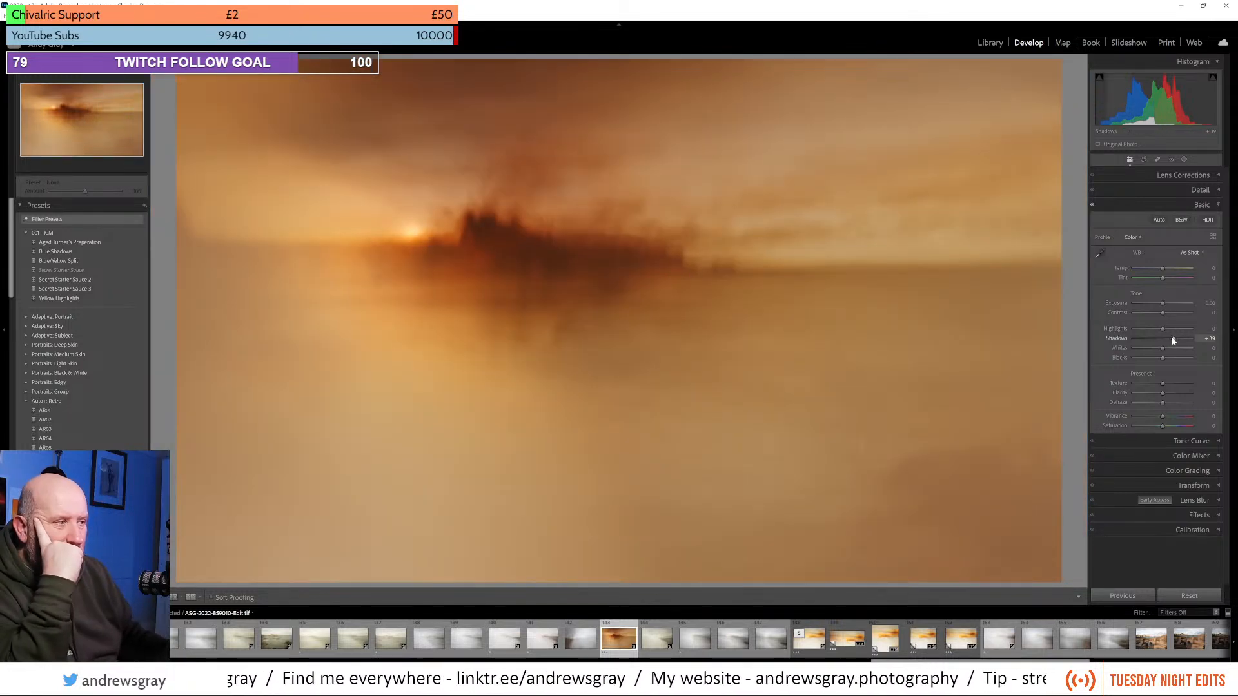
{"action": "mouse_move", "coordinate": [1172, 339]}
{"action": "left_mouse_down"}
{"action": "mouse_move", "coordinate": [1160, 340]}
{"action": "mouse_move", "coordinate": [1174, 344]}
{"action": "left_mouse_up"}
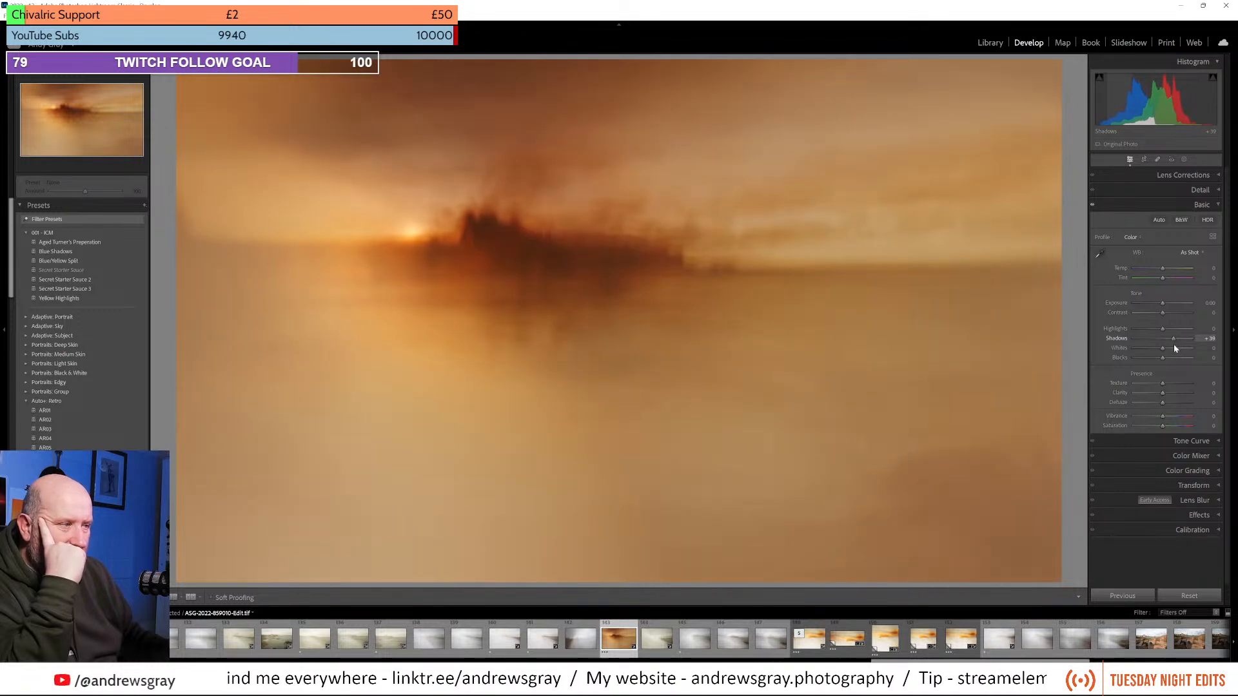
Try slight changes to the contrast, temperature and tint, and reset each of them to 0.
{"action": "mouse_move", "coordinate": [1168, 359]}
{"action": "left_mouse_down"}
{"action": "mouse_move", "coordinate": [1151, 361]}
{"action": "mouse_move", "coordinate": [1162, 362]}
{"action": "left_mouse_up"}
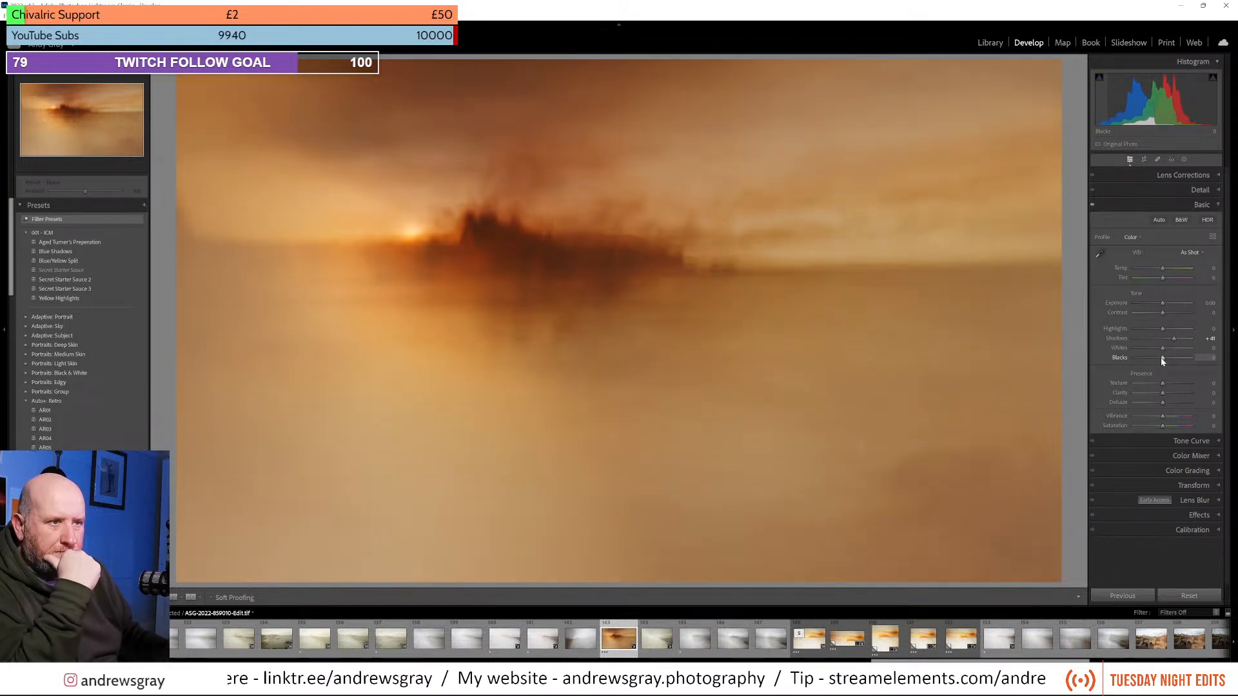
{"action": "left_click_drag", "start_coordinate": [1163, 313], "coordinate": [1166, 316]}
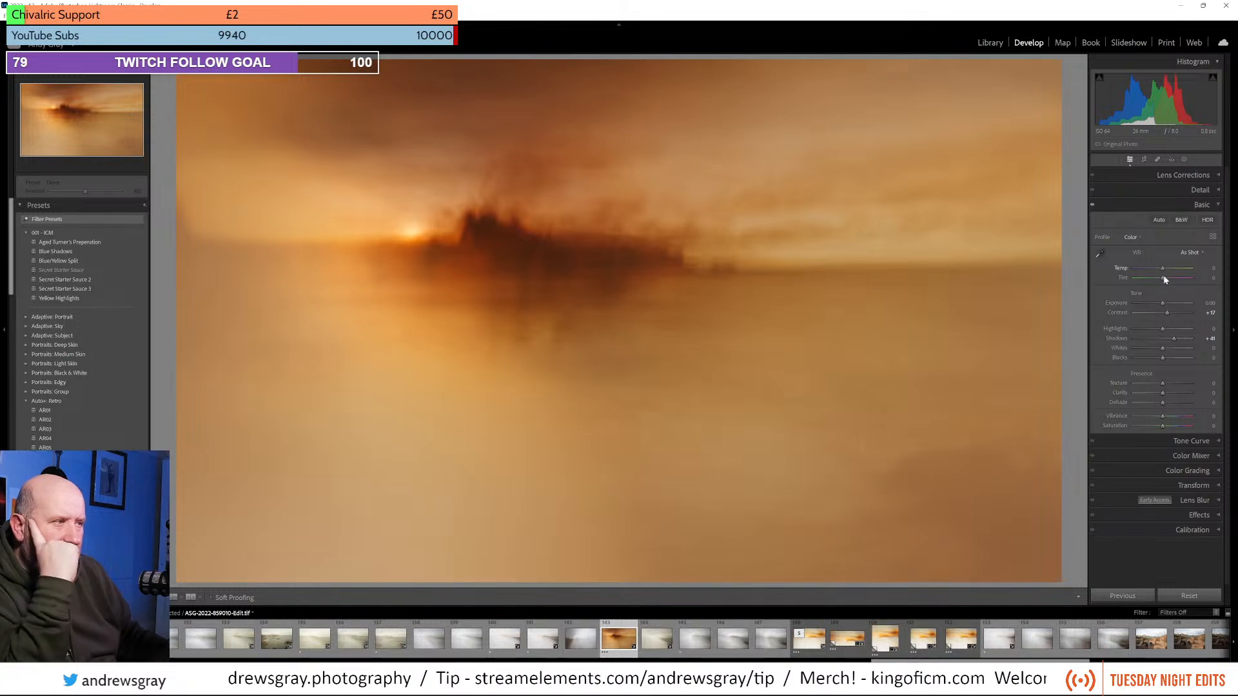
{"action": "left_click_drag", "start_coordinate": [1163, 267], "coordinate": [1158, 270]}
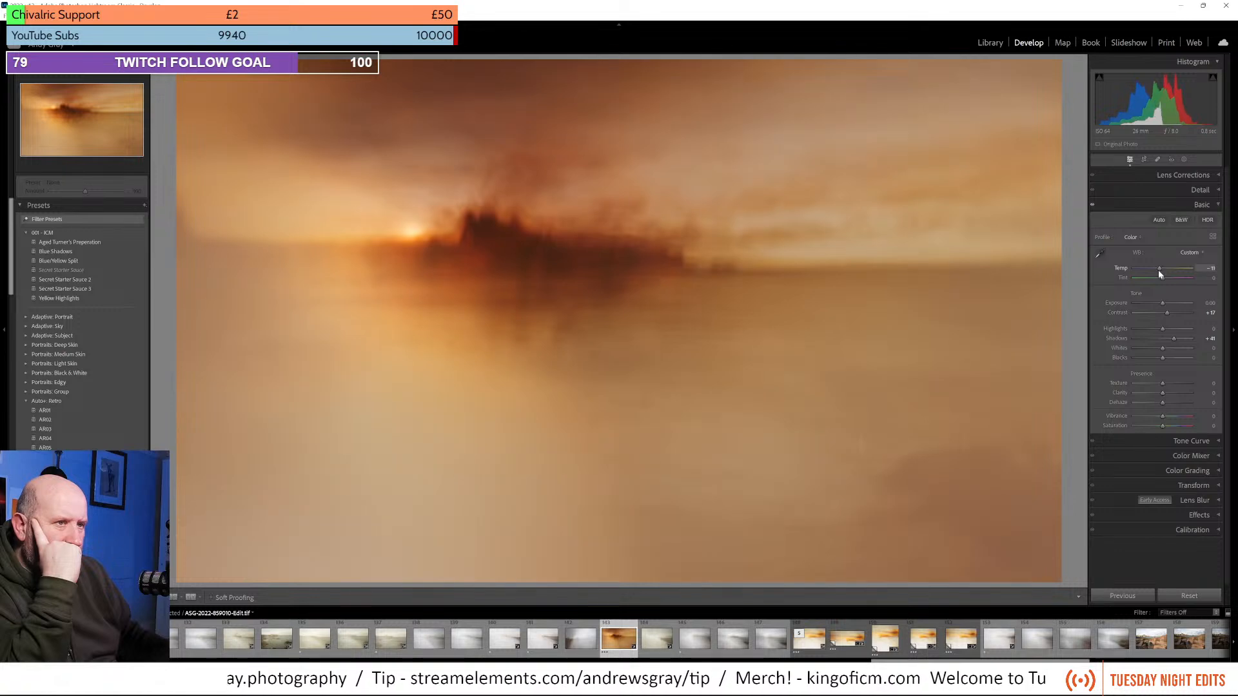
{"action": "double_click", "coordinate": [1159, 270]}
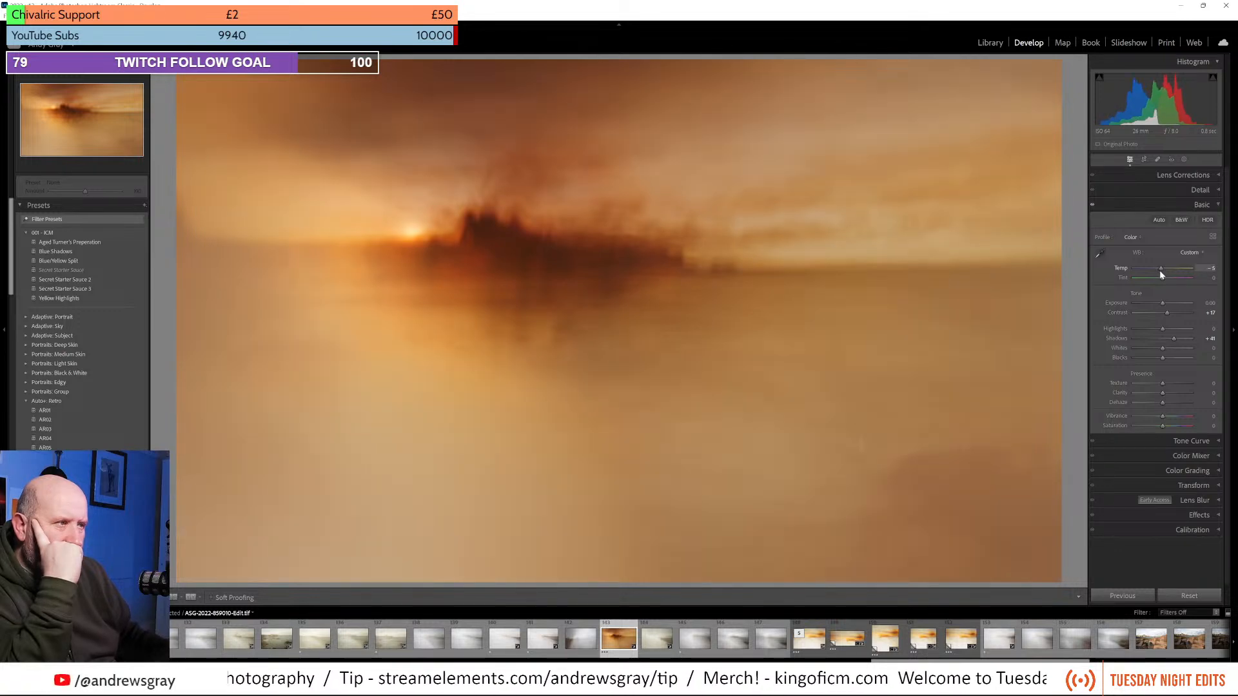
{"action": "left_click_drag", "start_coordinate": [1164, 277], "coordinate": [1167, 281]}
{"action": "double_click", "coordinate": [1167, 282]}
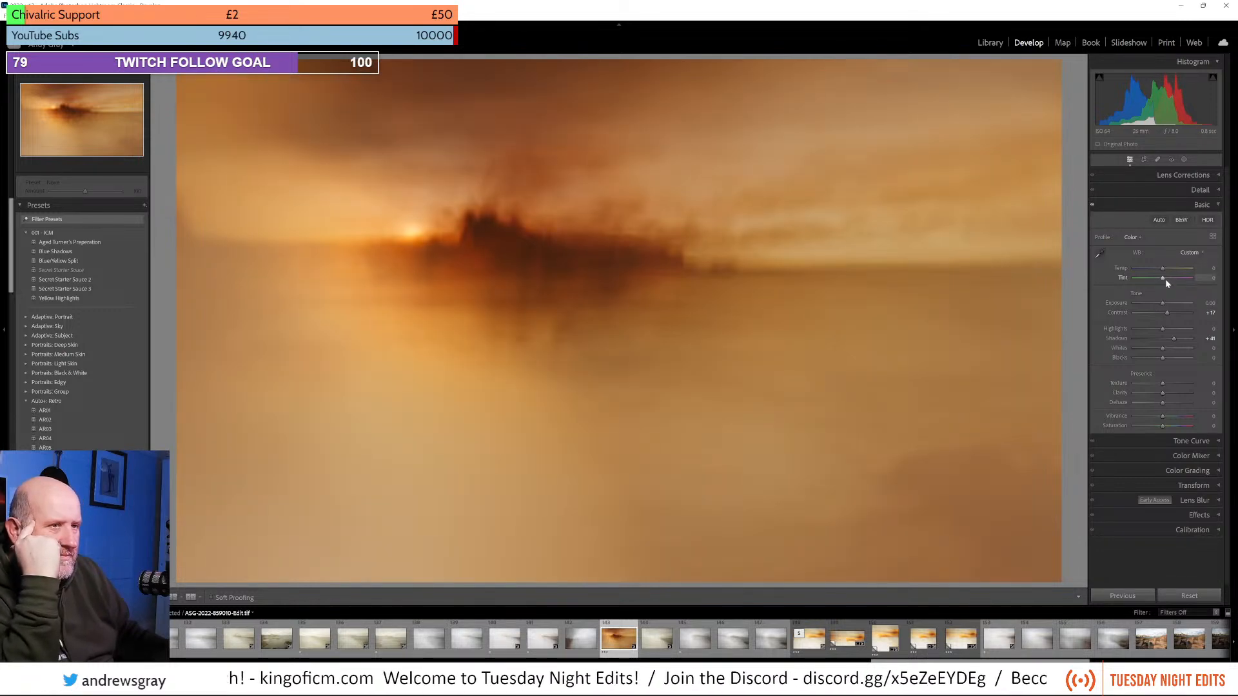
{"action": "double_click", "coordinate": [1167, 313]}
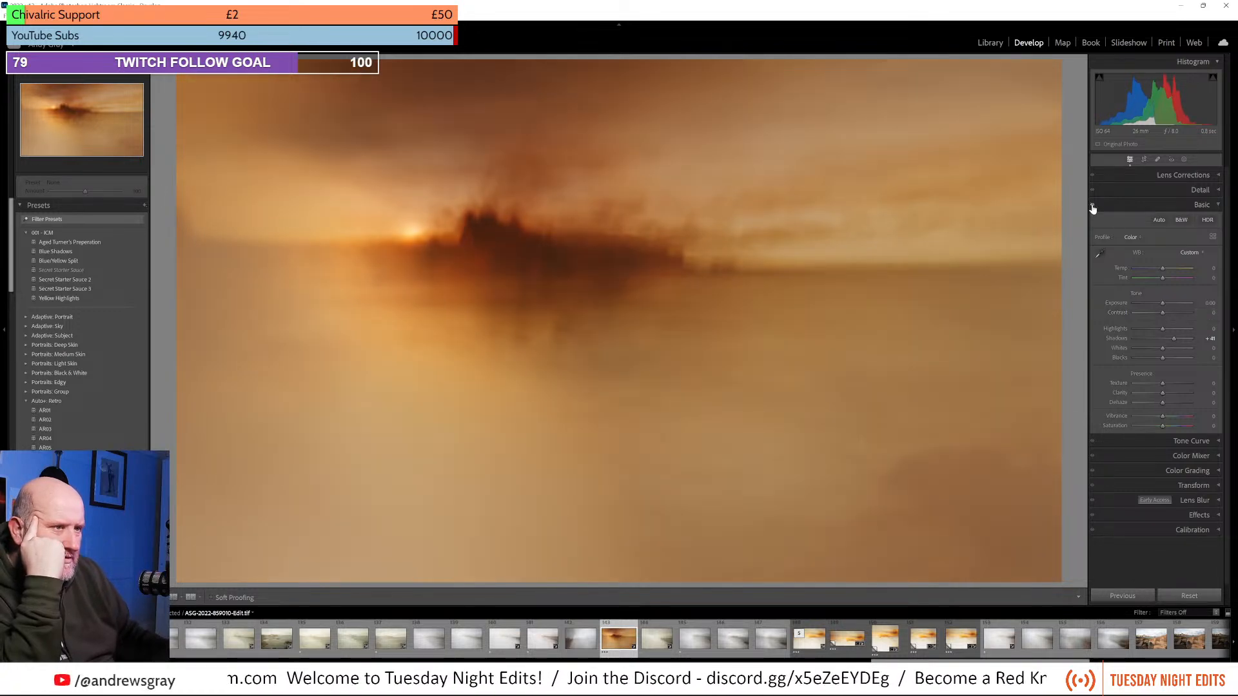
Compare the photo with and without the Basic adjustments and lower the exposure to -0.14.
{"action": "left_click", "coordinate": [1093, 207]}
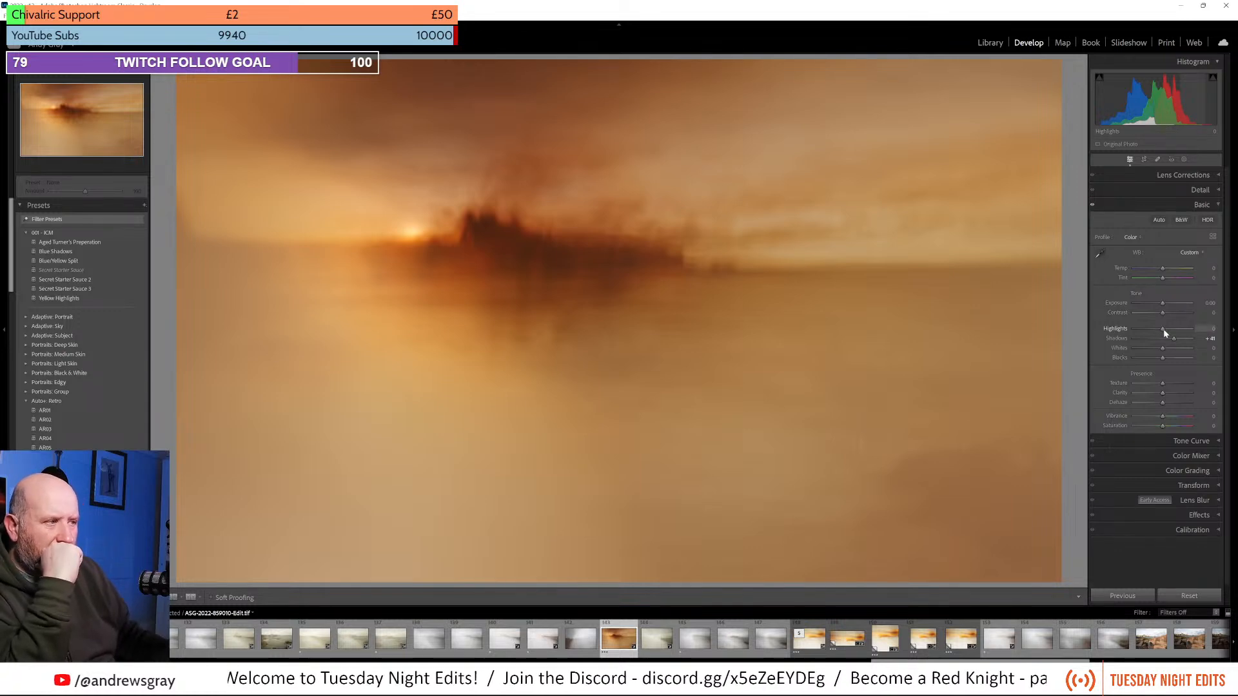
{"action": "left_click_drag", "start_coordinate": [1162, 329], "coordinate": [1162, 331]}
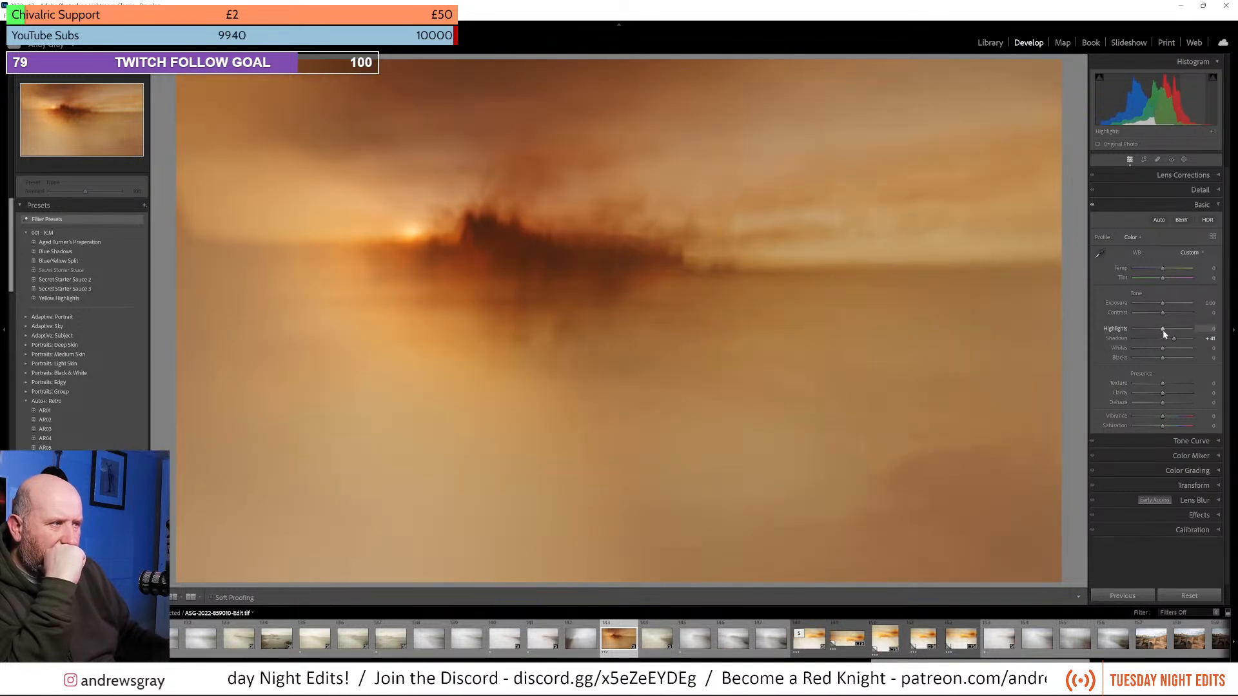
{"action": "double_click", "coordinate": [1163, 330]}
{"action": "left_click_drag", "start_coordinate": [1164, 304], "coordinate": [1161, 305]}
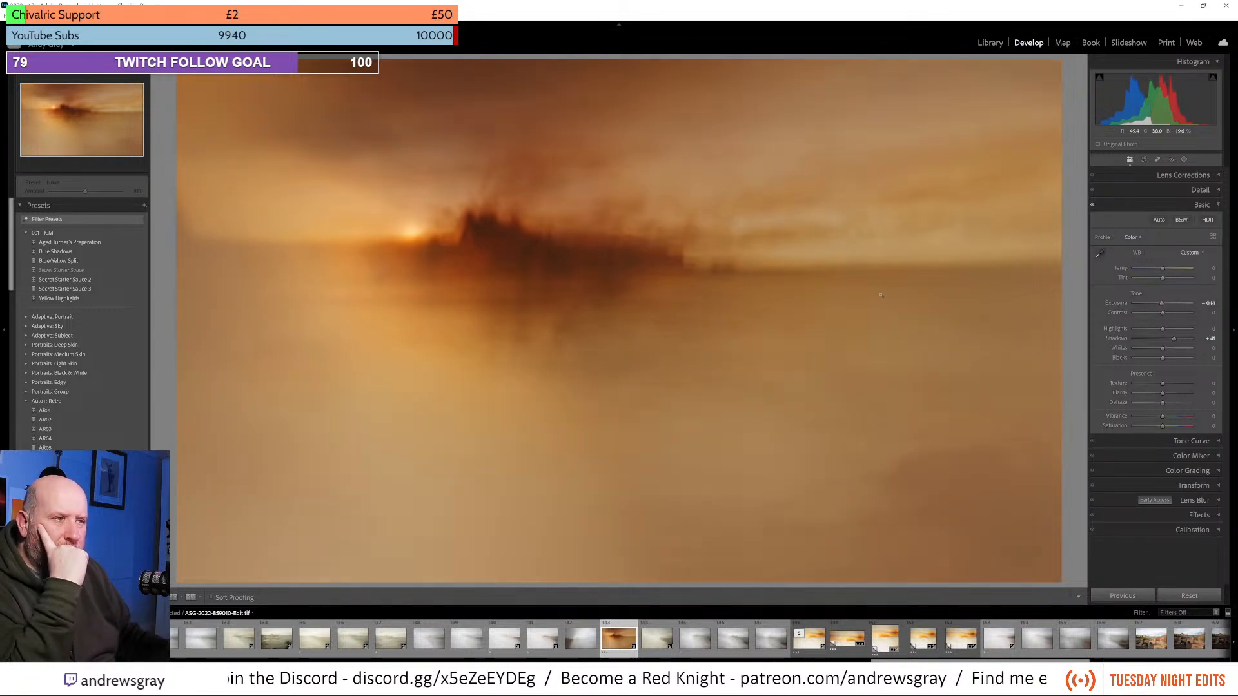
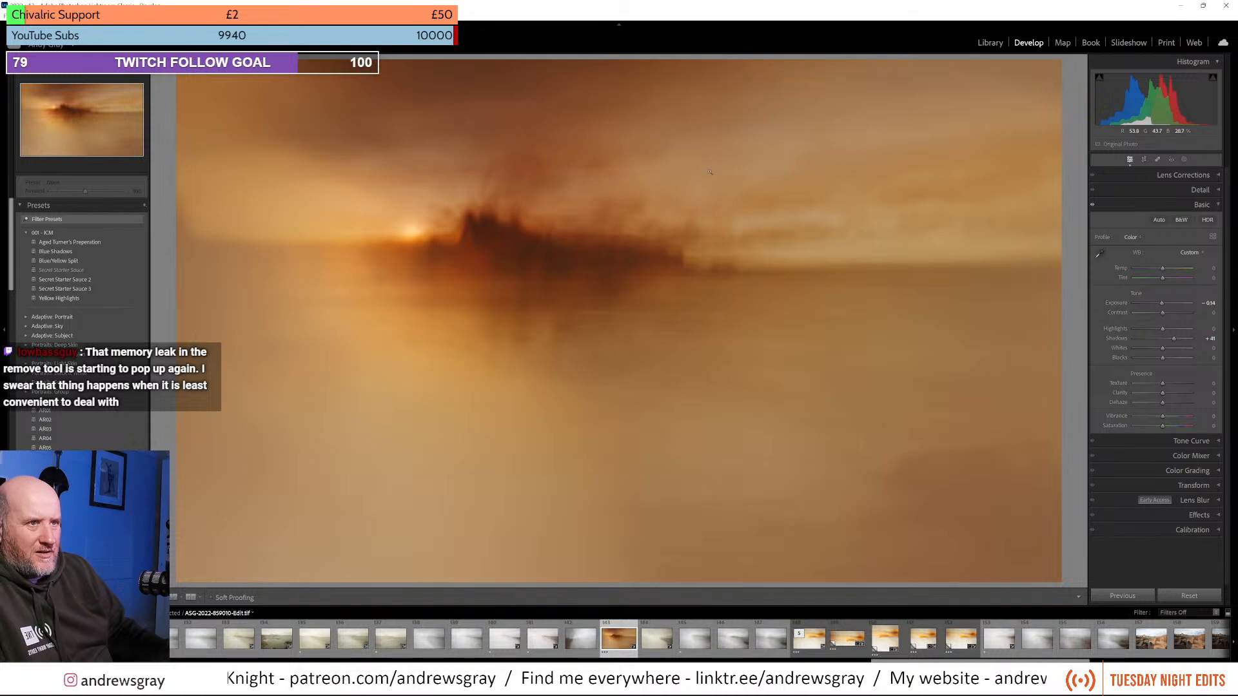
{"action": "left_click", "coordinate": [1201, 206]}
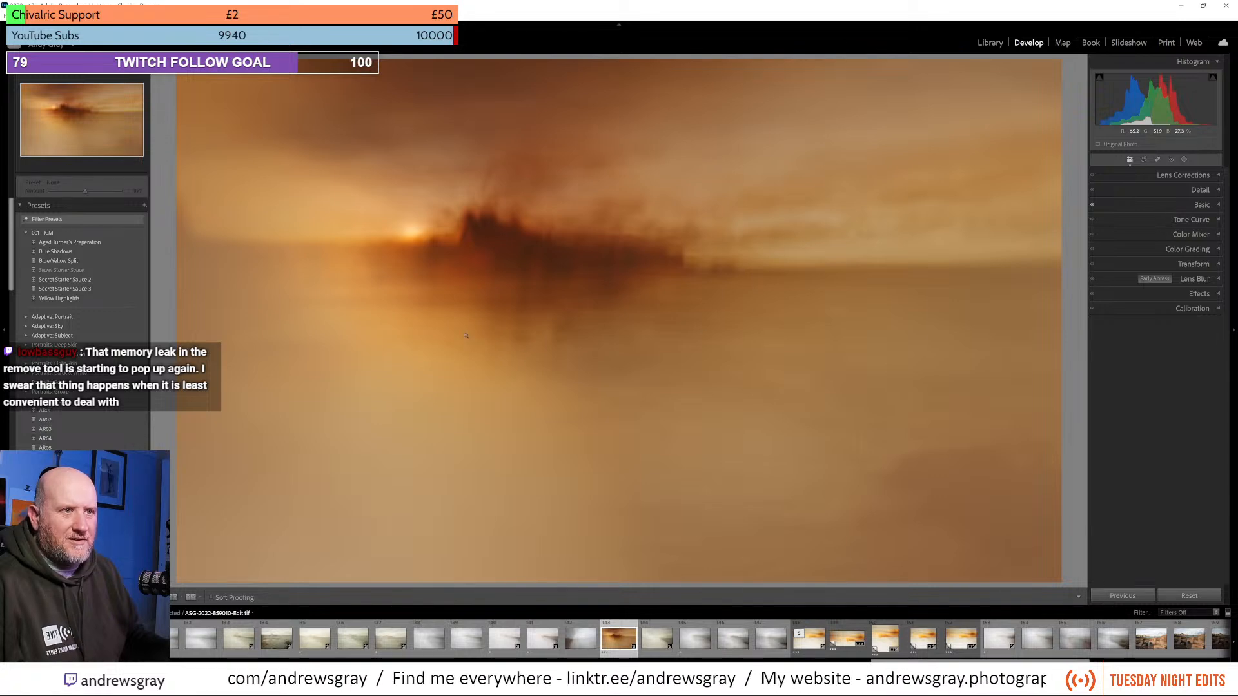
Create a virtual copy of the photo and give it a portrait 4 x 5 / 8 x 10 crop.
{"action": "right_click", "coordinate": [552, 294]}
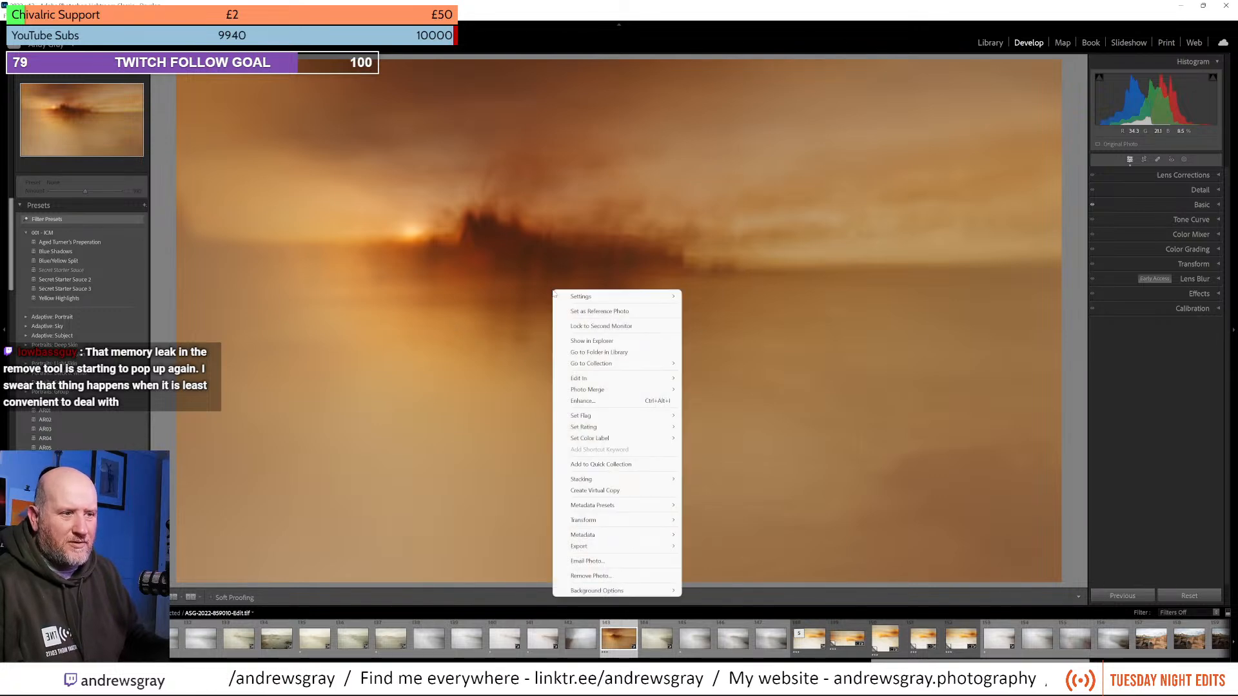
{"action": "left_click", "coordinate": [617, 491]}
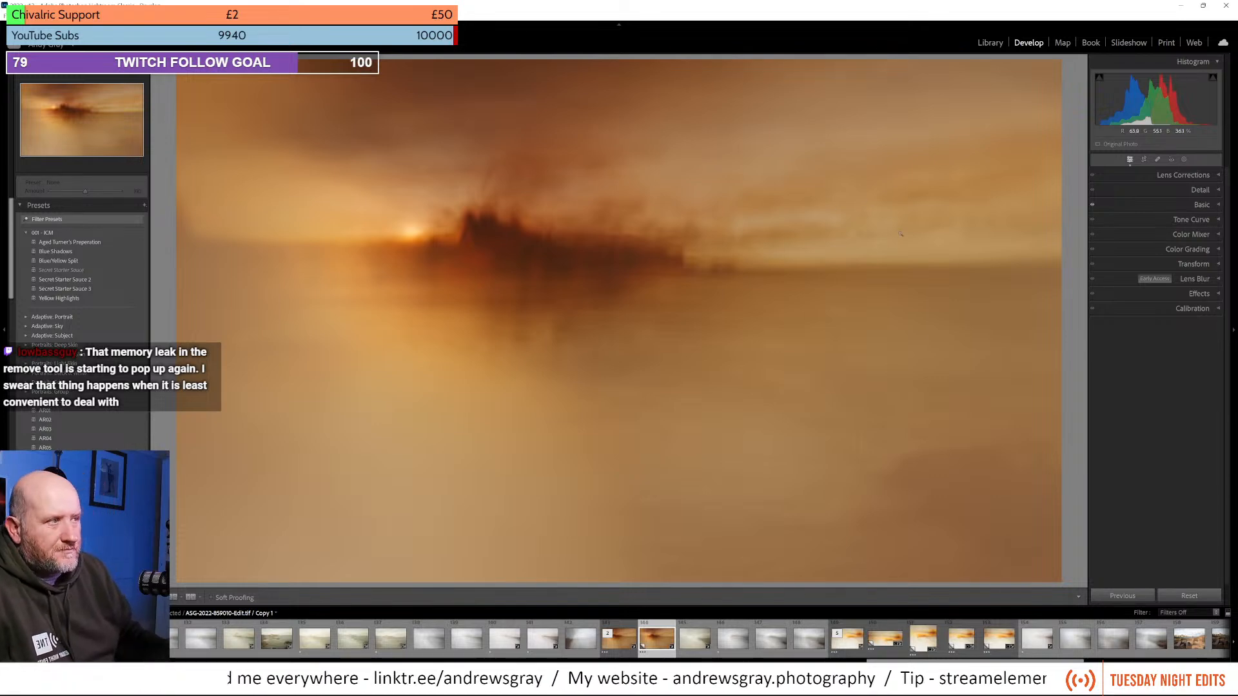
{"action": "left_click", "coordinate": [1144, 160]}
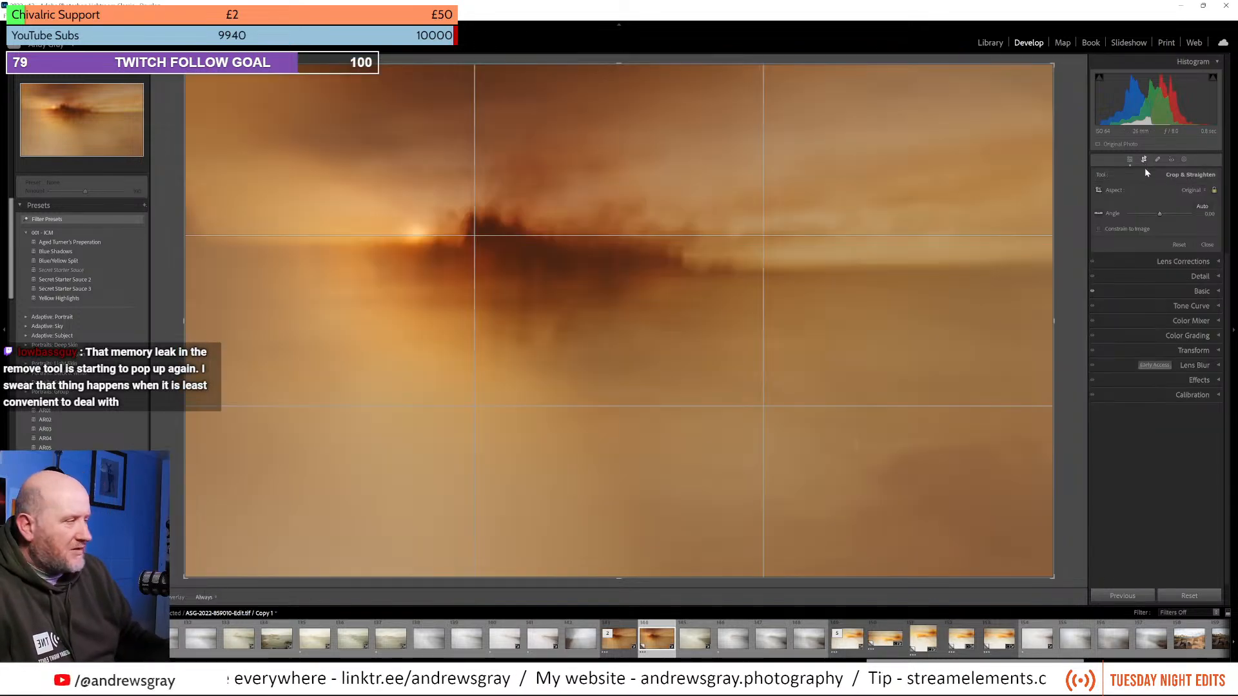
{"action": "left_click", "coordinate": [1190, 190]}
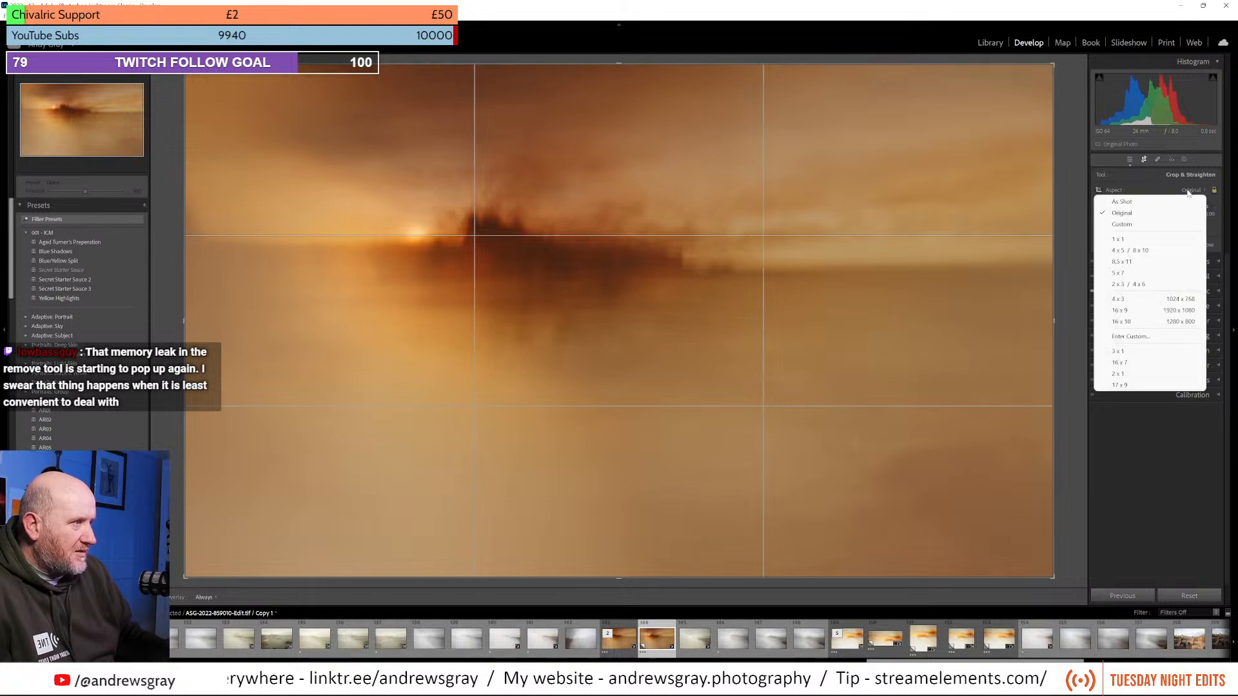
{"action": "left_click", "coordinate": [1143, 249]}
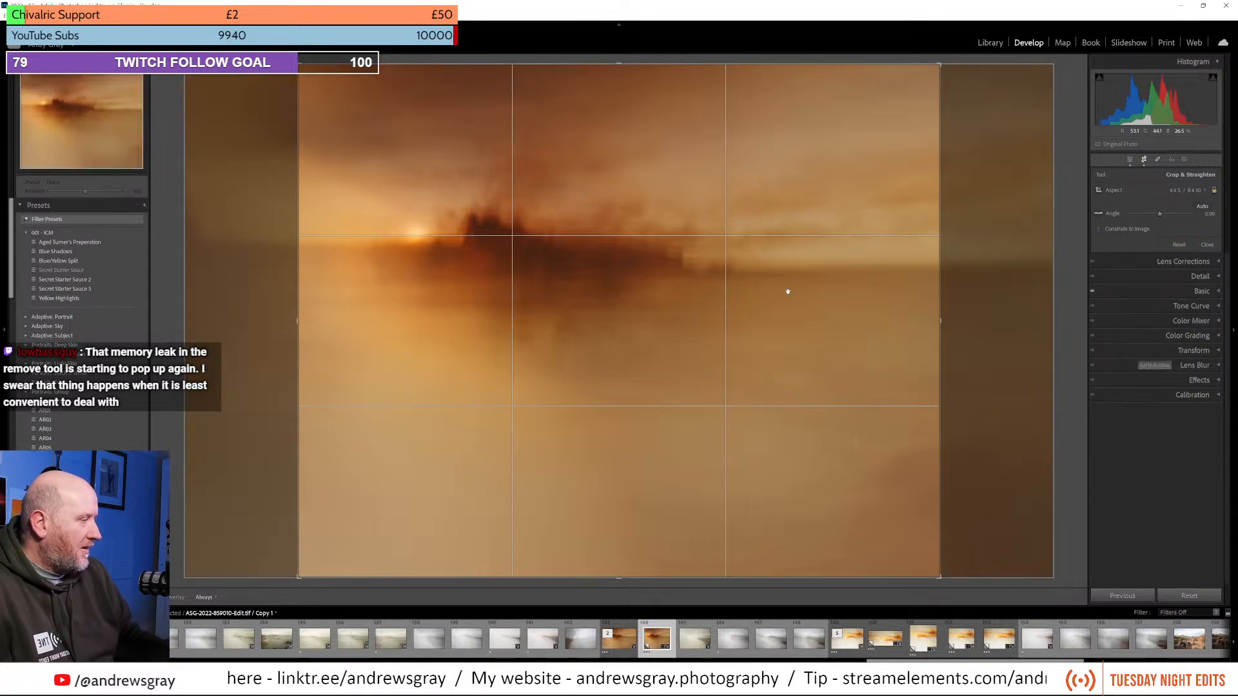
{"action": "key", "text": "x"}
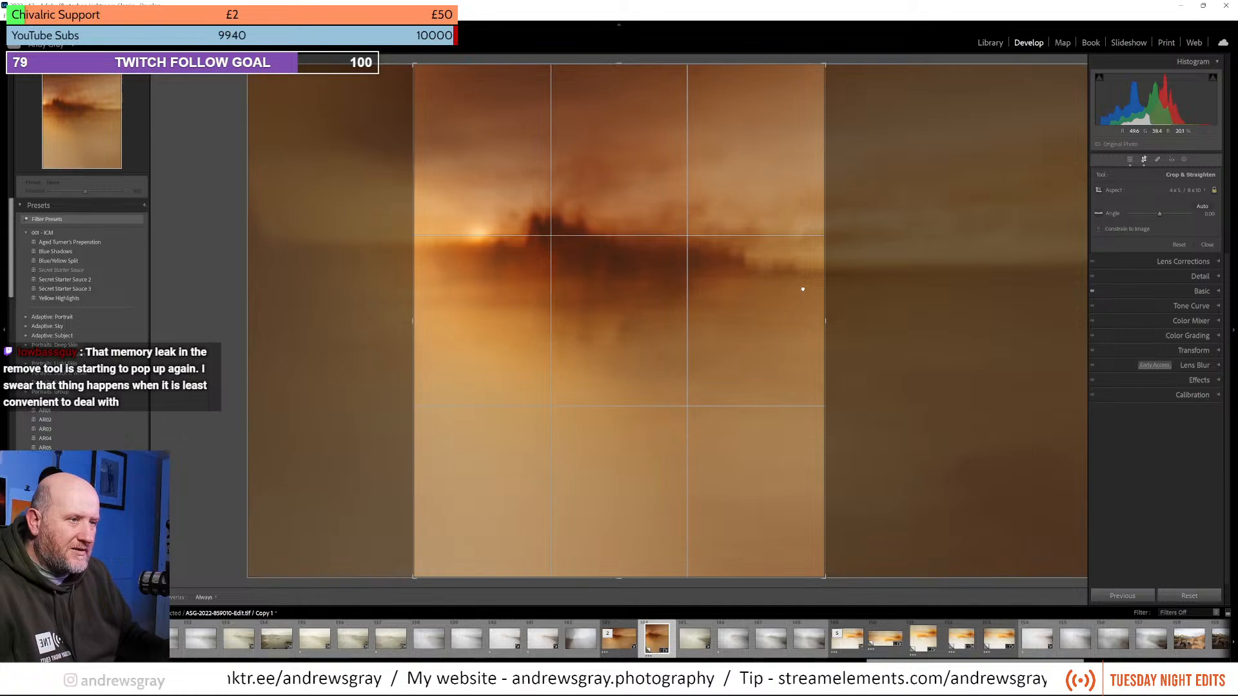
Tighten and reposition the portrait crop around the sun and castle, keeping both in the upper half, and apply it.
{"action": "left_click_drag", "start_coordinate": [632, 578], "coordinate": [619, 544]}
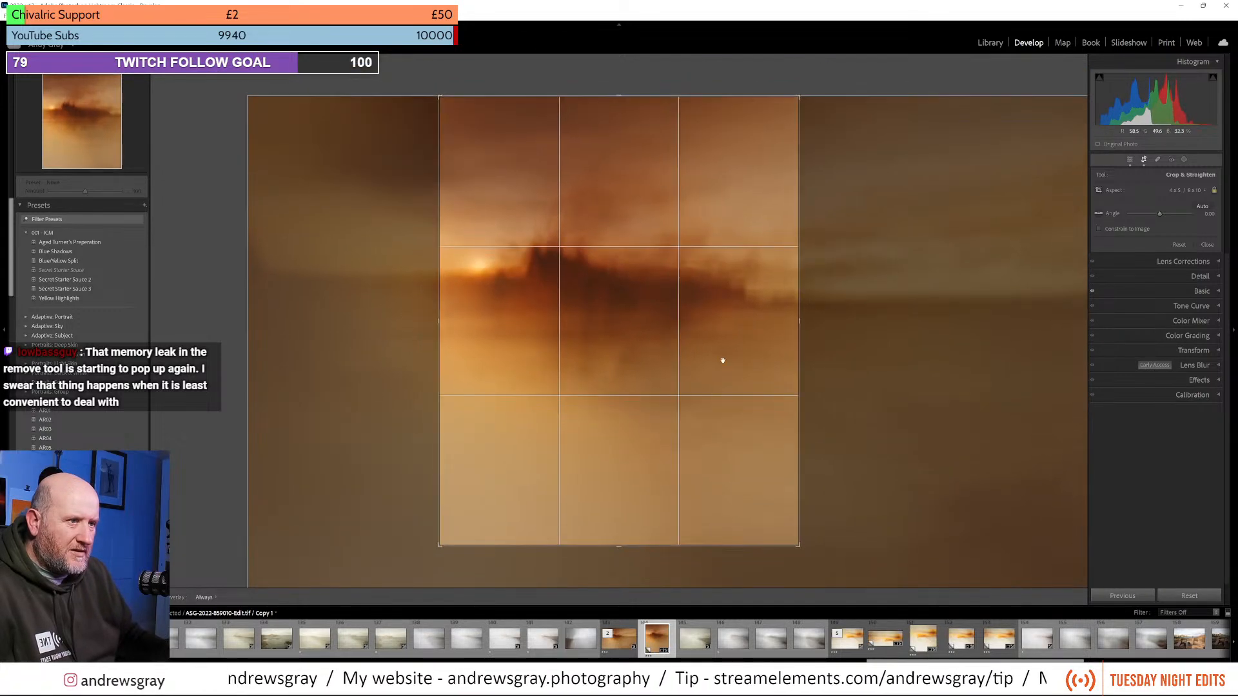
{"action": "left_click_drag", "start_coordinate": [731, 325], "coordinate": [739, 318]}
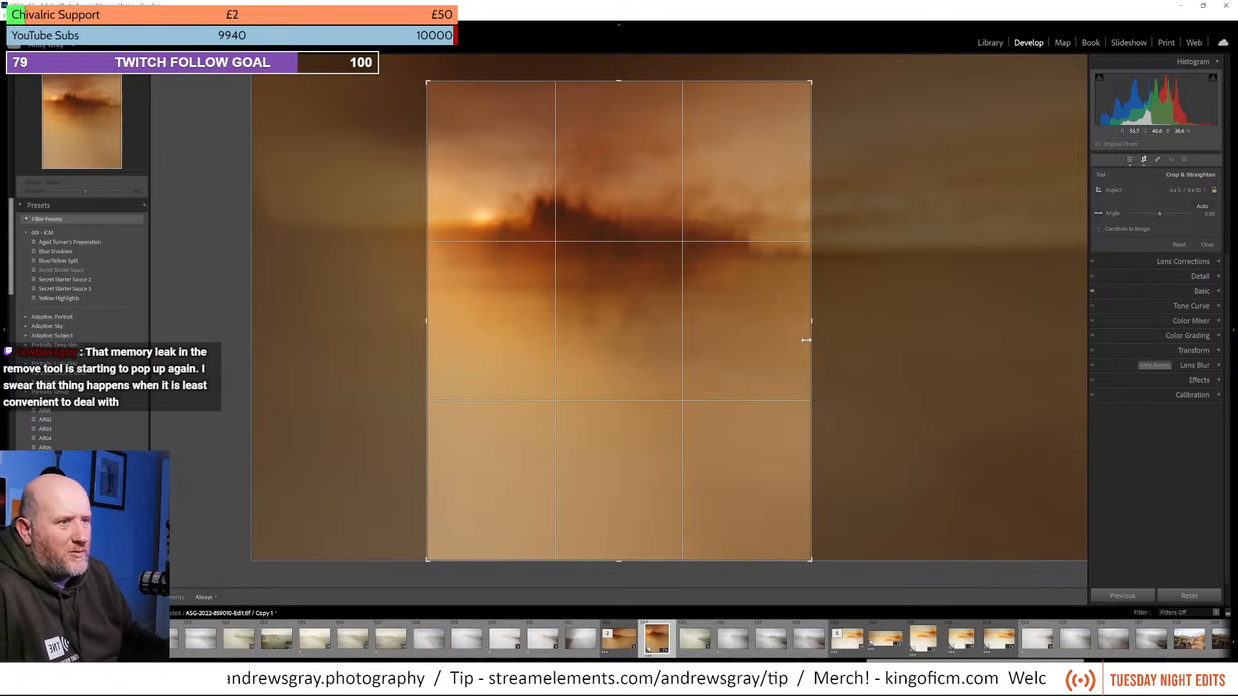
{"action": "mouse_move", "coordinate": [618, 82]}
{"action": "left_mouse_down"}
{"action": "mouse_move", "coordinate": [620, 64]}
{"action": "mouse_move", "coordinate": [622, 82]}
{"action": "left_mouse_up"}
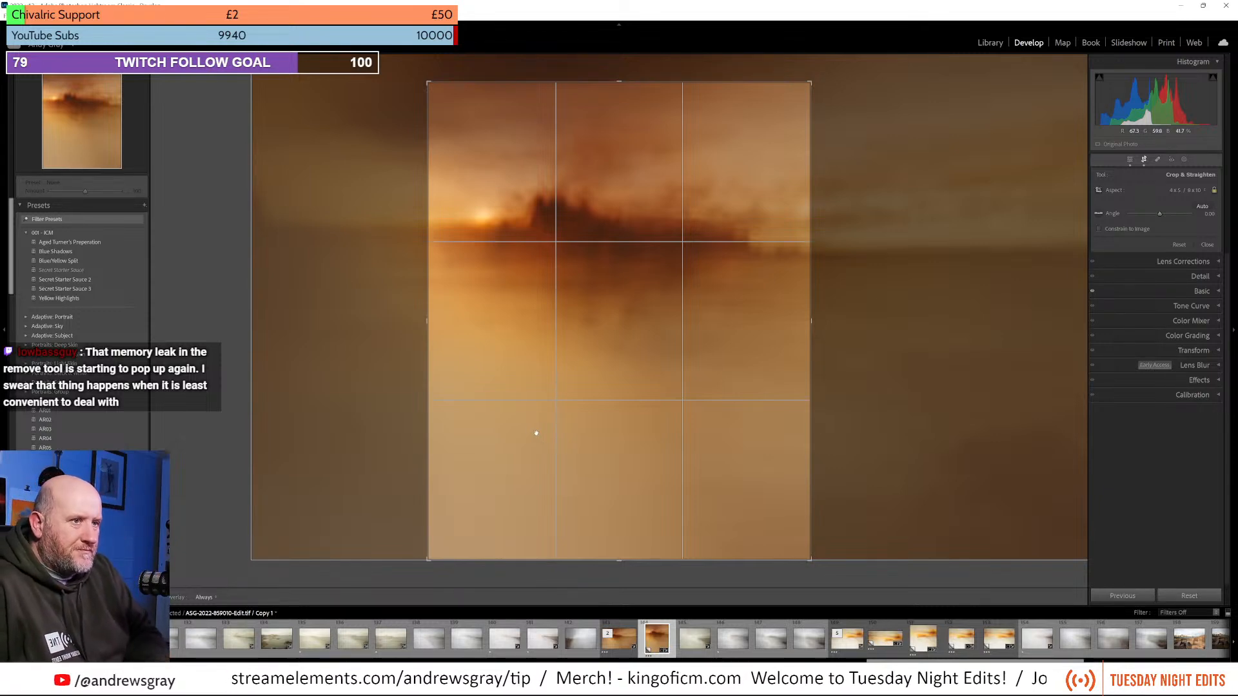
{"action": "key", "text": "Return"}
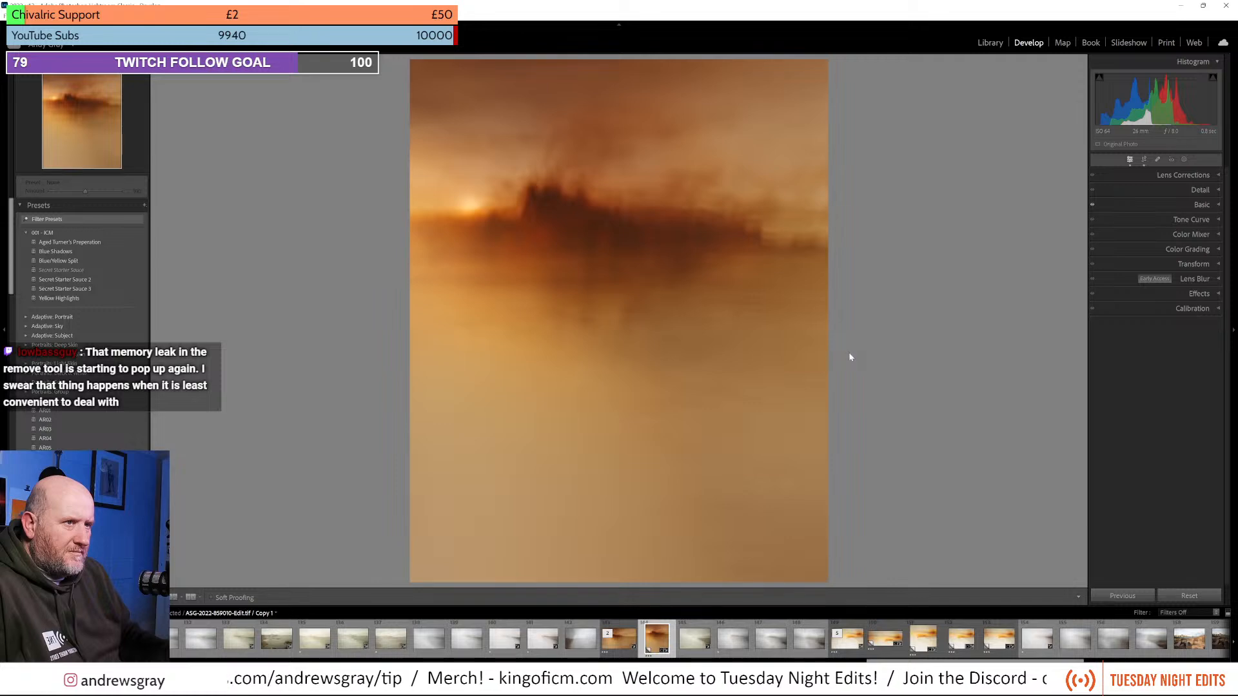
Try a post-crop vignette with an amount of -22, a lower midpoint and a feather of 65.
{"action": "left_click", "coordinate": [1195, 296]}
{"action": "left_click_drag", "start_coordinate": [1163, 328], "coordinate": [1156, 326]}
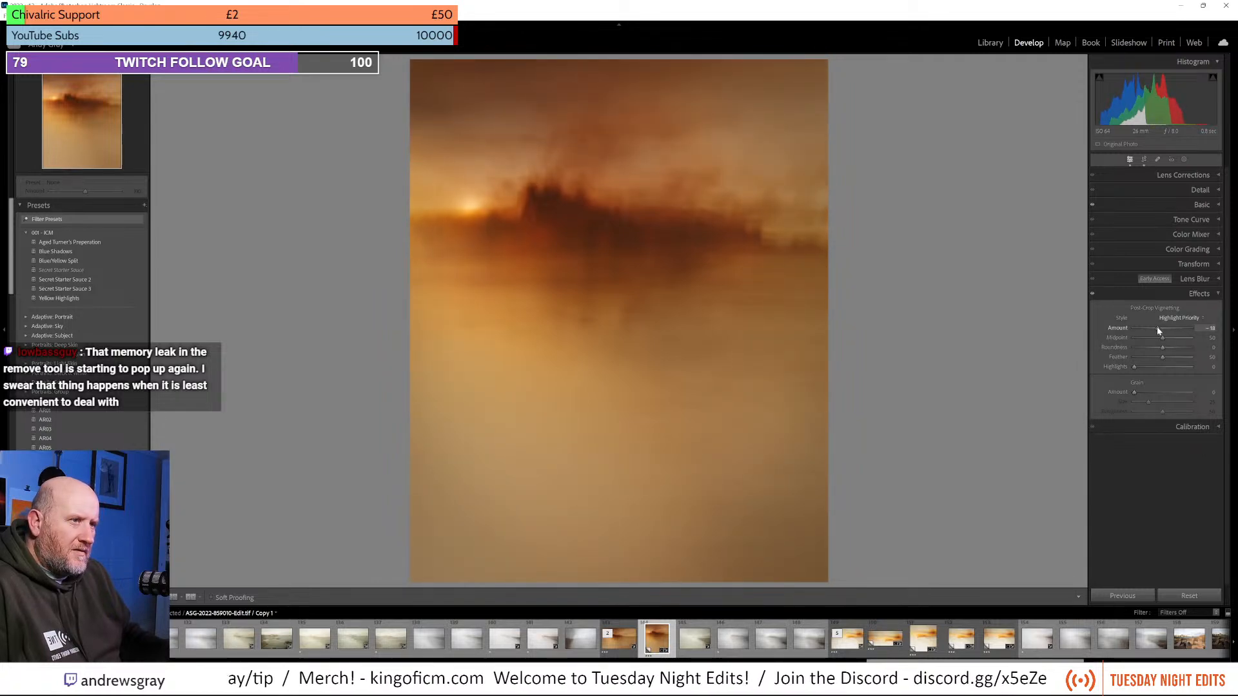
{"action": "left_click", "coordinate": [1154, 337]}
{"action": "left_click_drag", "start_coordinate": [1167, 357], "coordinate": [1155, 330]}
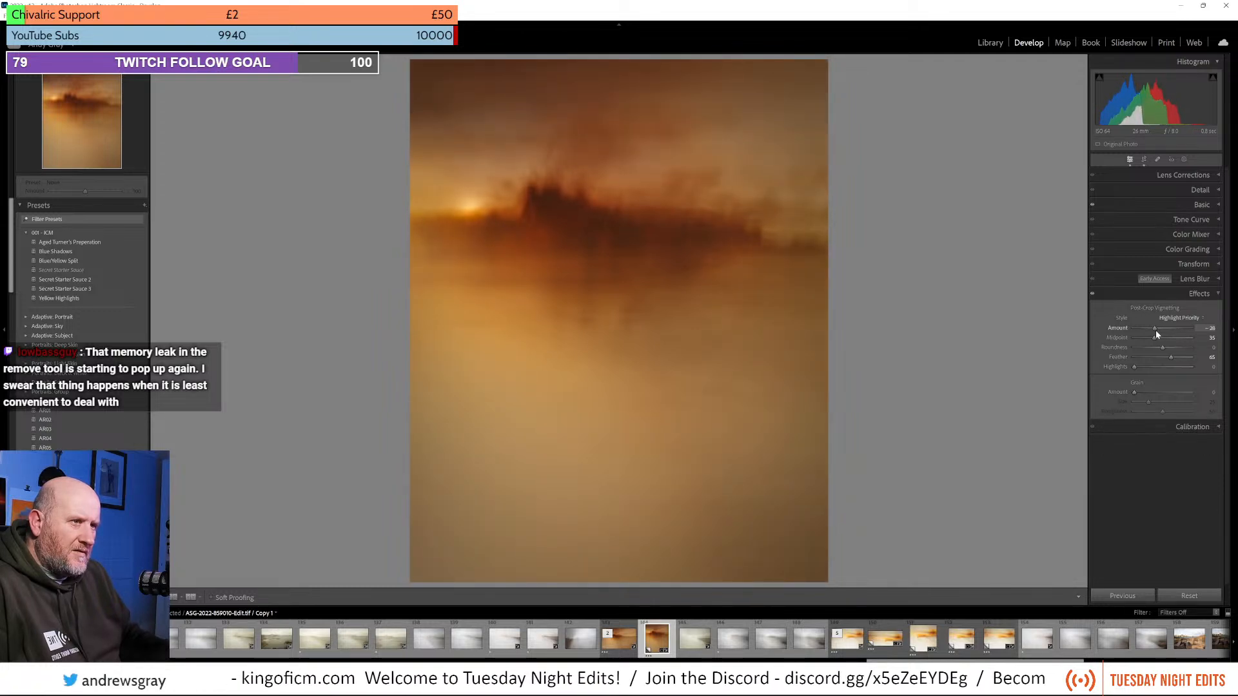
{"action": "left_click_drag", "start_coordinate": [1155, 331], "coordinate": [1159, 330]}
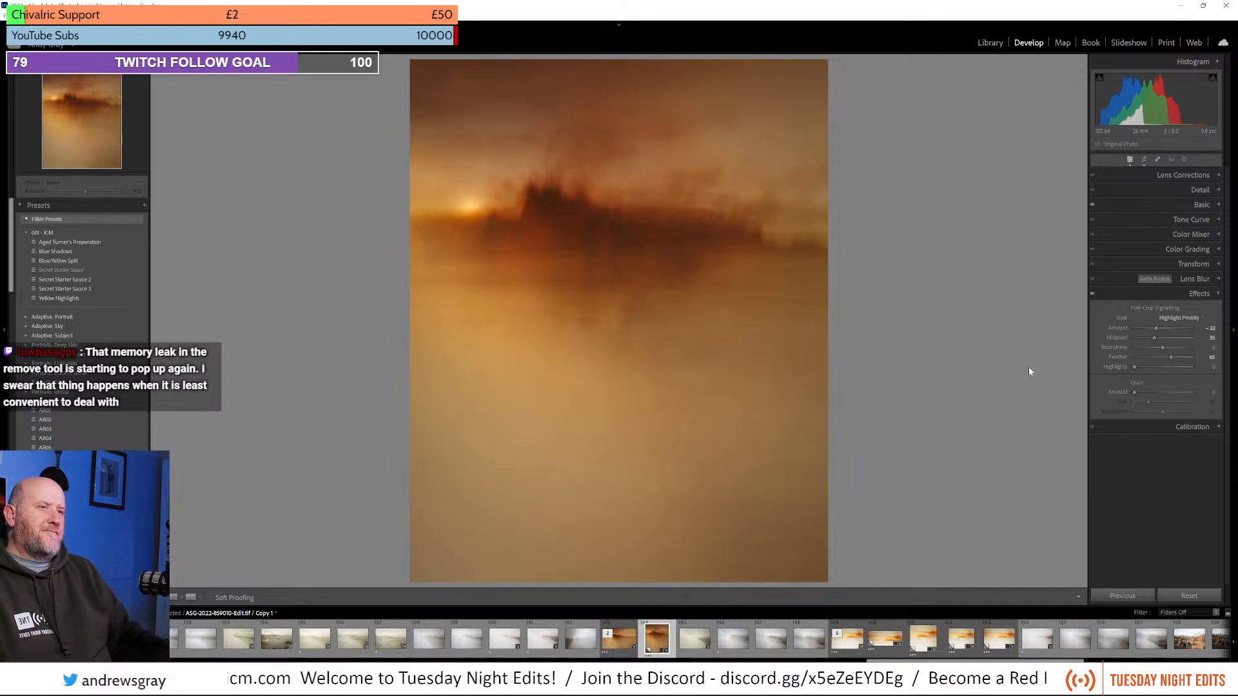
Compare the photo with and without the vignette, and reset all post-crop vignetting settings.
{"action": "left_click", "coordinate": [1092, 295]}
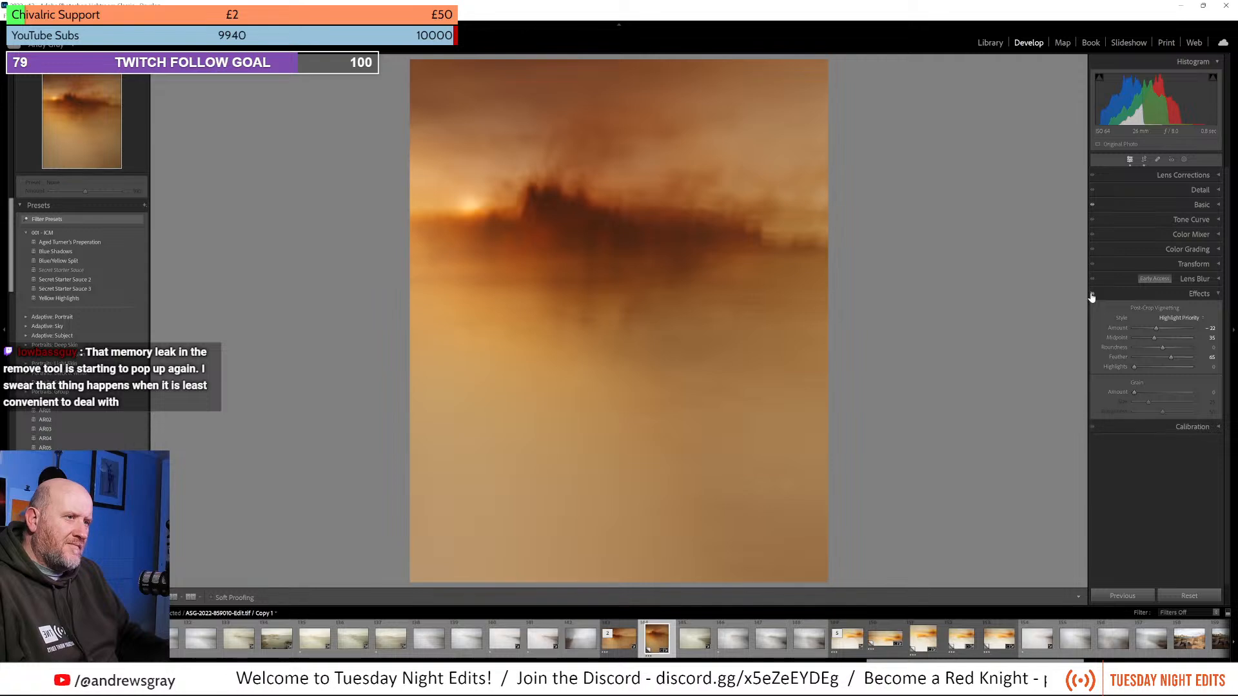
{"action": "left_click", "coordinate": [1091, 295]}
{"action": "left_click", "coordinate": [1092, 296]}
{"action": "left_click", "coordinate": [1092, 295]}
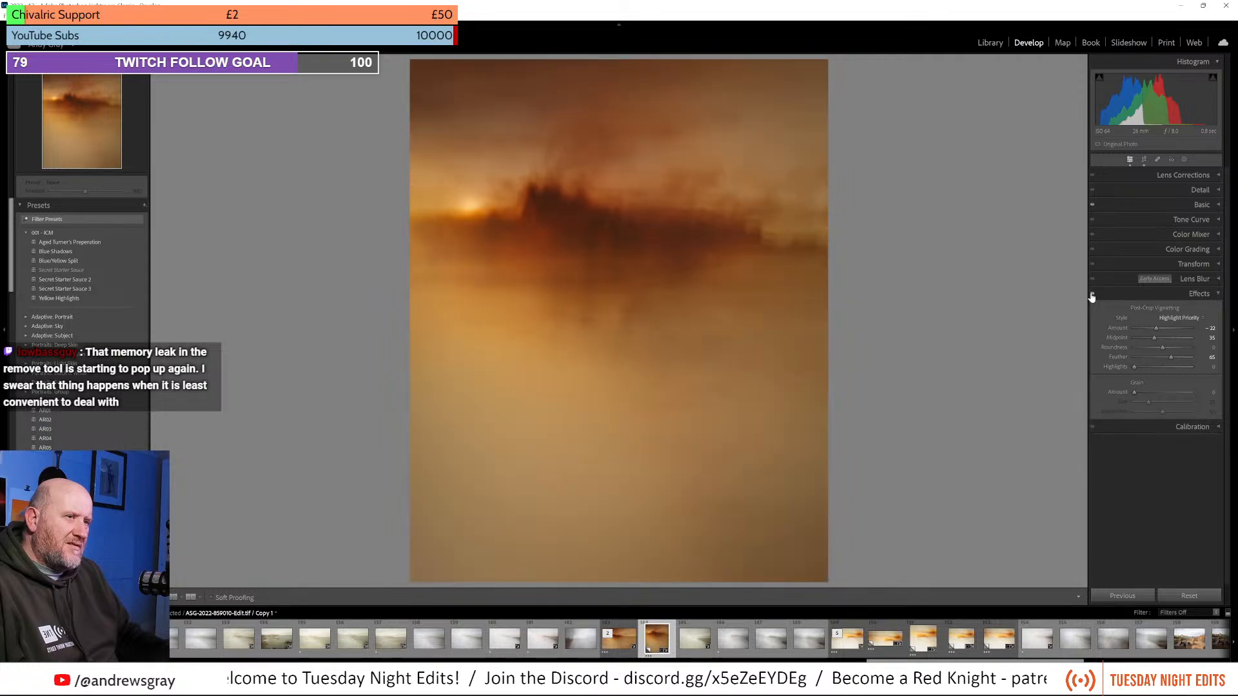
{"action": "left_click", "coordinate": [1091, 295]}
{"action": "left_click", "coordinate": [1092, 295]}
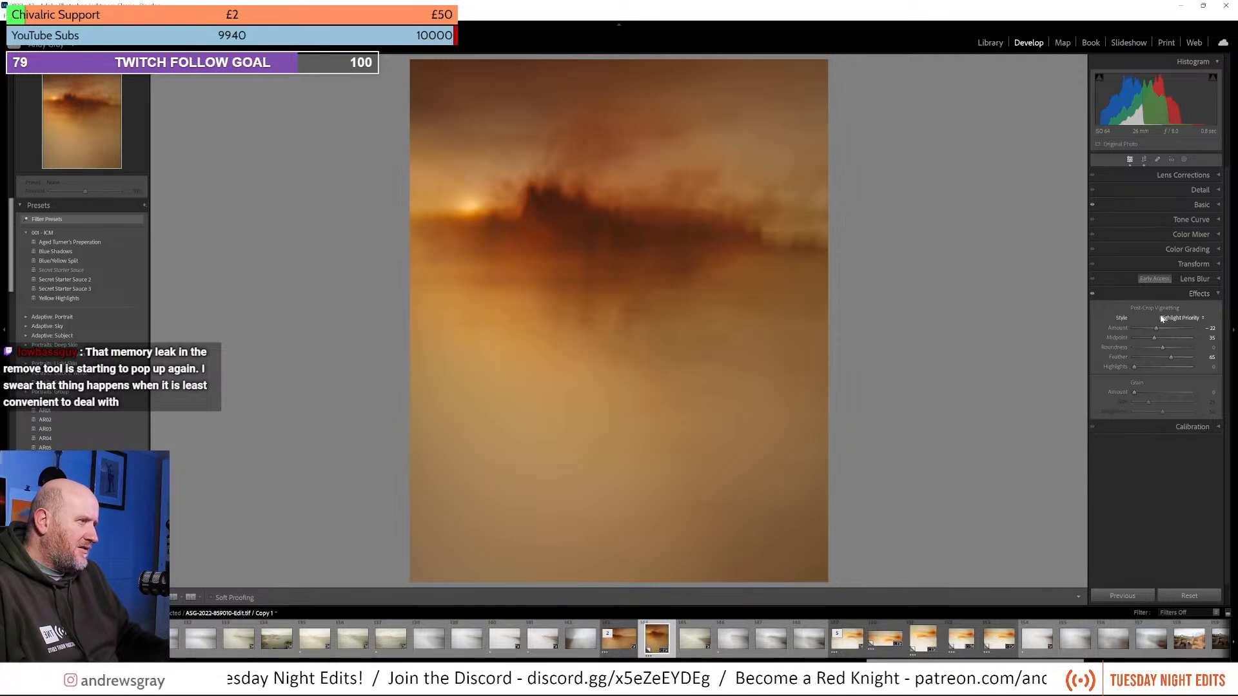
{"action": "double_click", "coordinate": [1143, 308]}
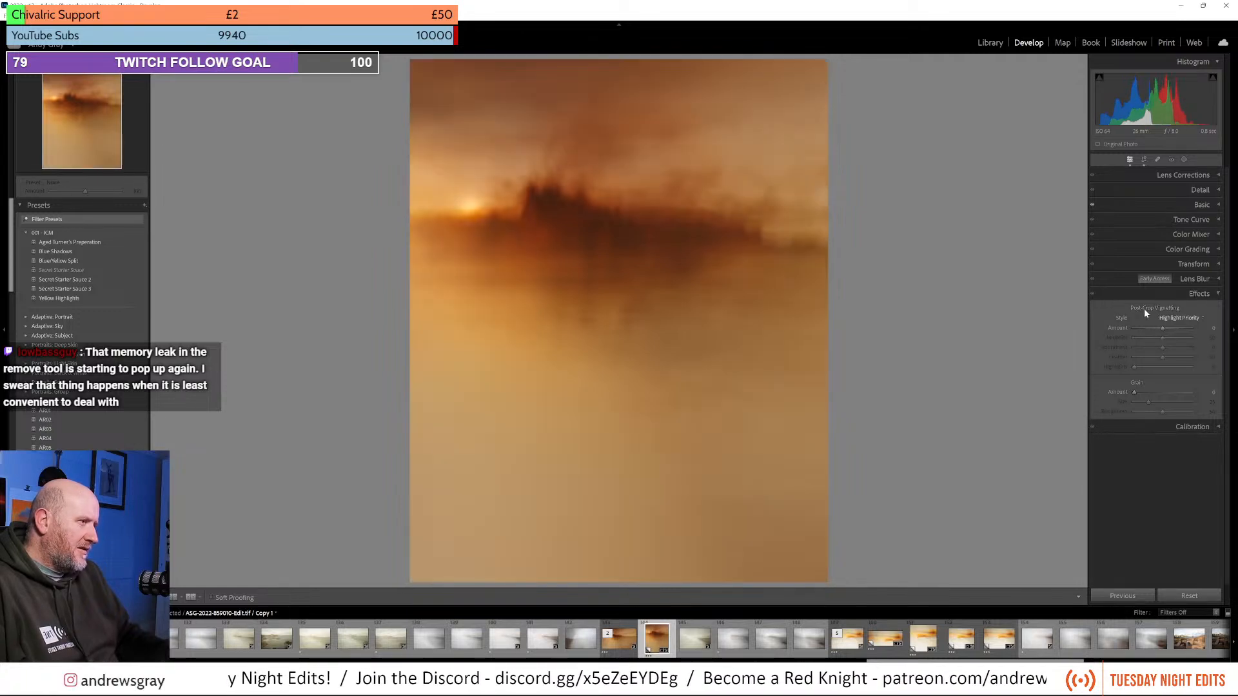
{"action": "left_click", "coordinate": [1200, 295]}
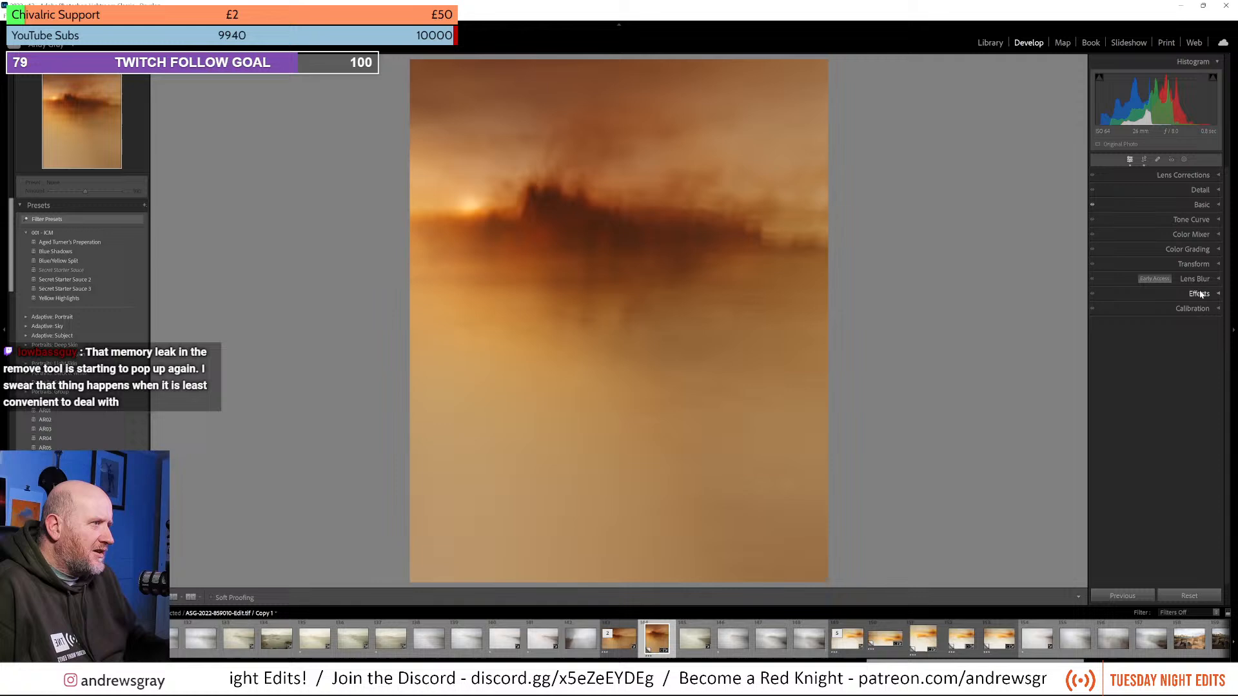
Add a linear gradient mask over the sky, fading out from the upper sky down to the castle.
{"action": "left_click", "coordinate": [1185, 160]}
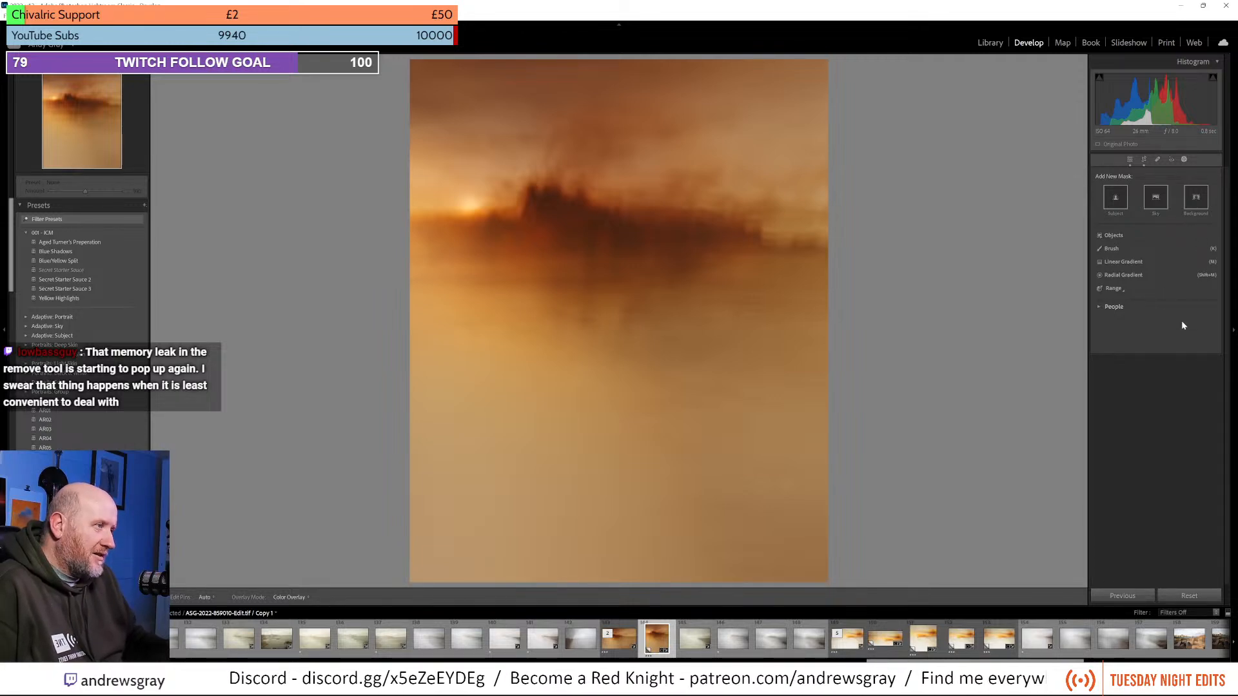
{"action": "left_click", "coordinate": [1135, 263]}
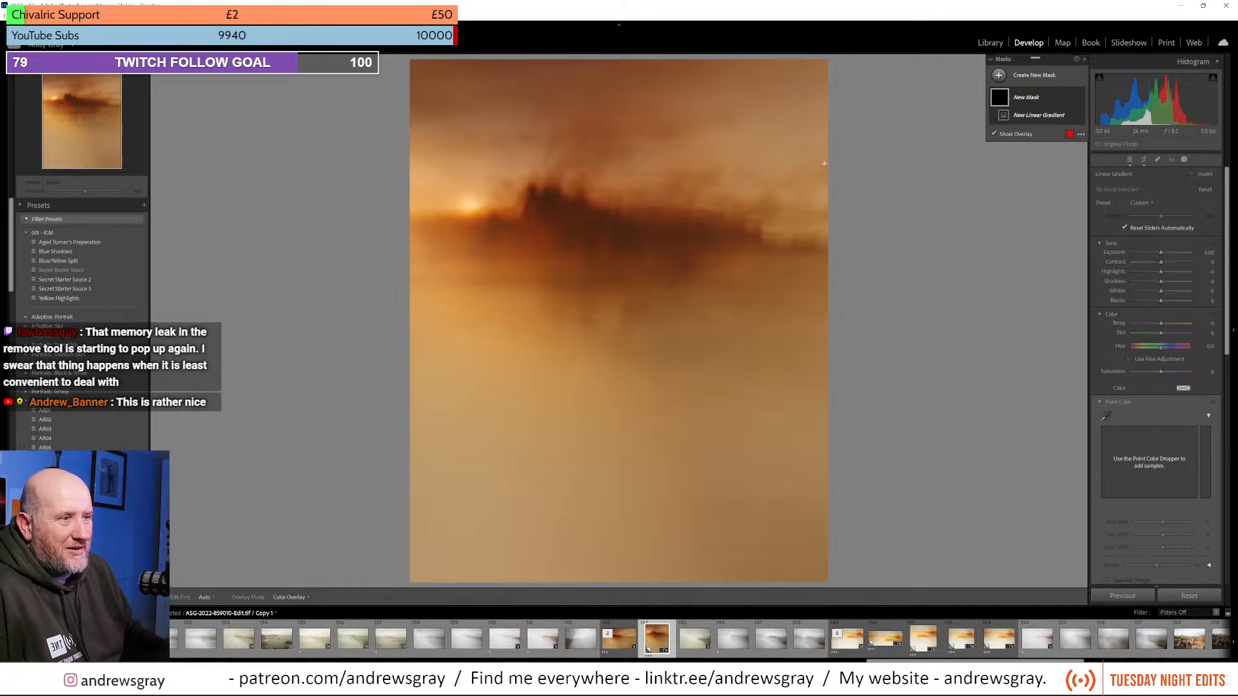
{"action": "left_click_drag", "start_coordinate": [615, 145], "coordinate": [615, 246]}
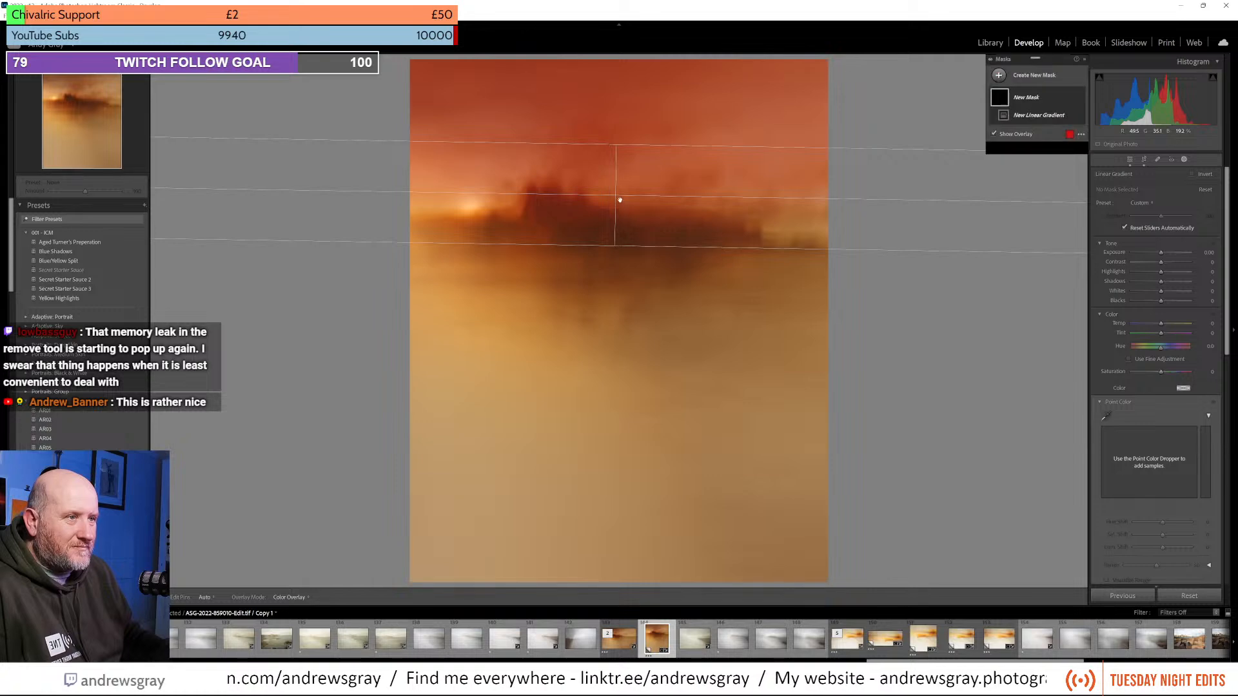
{"action": "left_click_drag", "start_coordinate": [613, 193], "coordinate": [607, 146]}
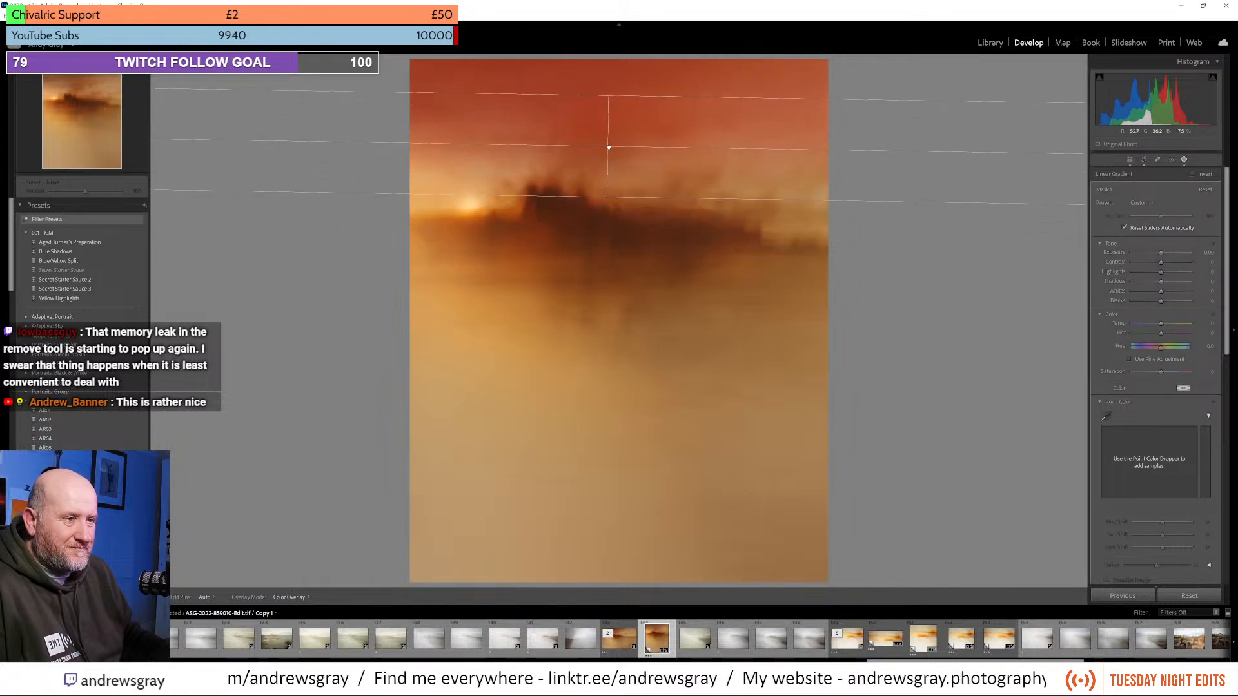
{"action": "left_click_drag", "start_coordinate": [606, 196], "coordinate": [606, 219]}
Darken and cool the masked sky with exposure -0.43 and temperature -21, and raise its contrast to 46.
{"action": "left_click_drag", "start_coordinate": [1163, 254], "coordinate": [1159, 253]}
{"action": "left_click_drag", "start_coordinate": [1162, 327], "coordinate": [1158, 327]}
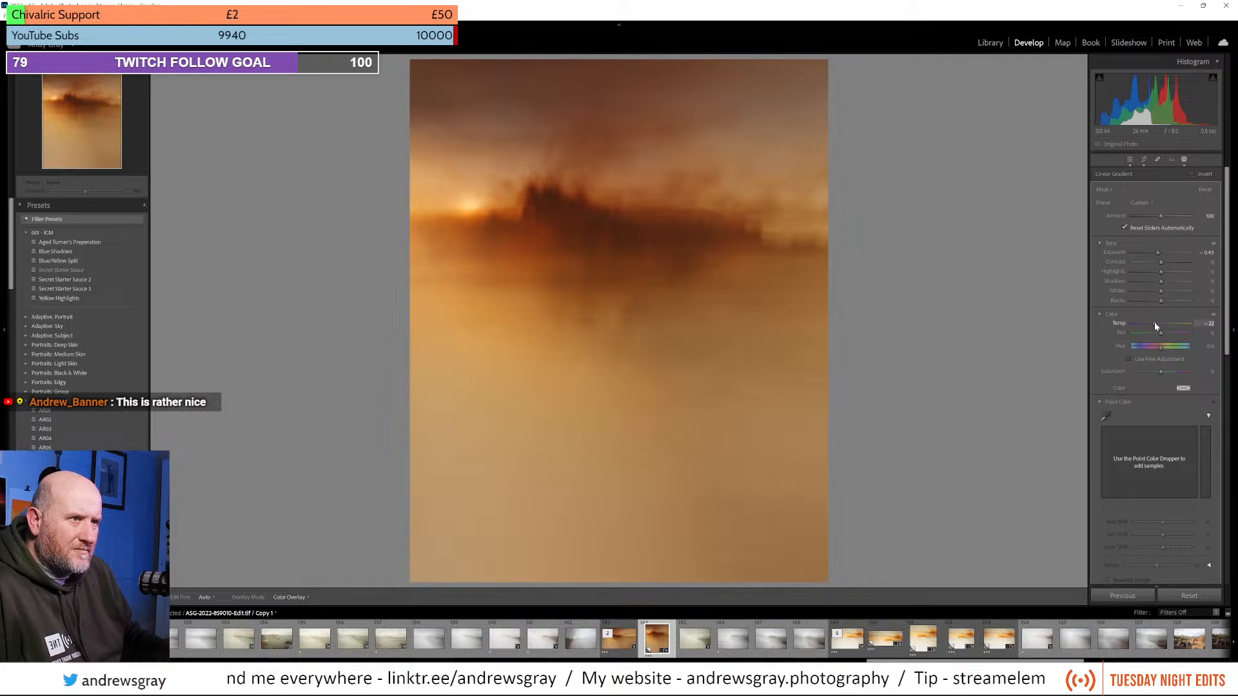
{"action": "left_click_drag", "start_coordinate": [1154, 323], "coordinate": [1154, 322]}
{"action": "mouse_move", "coordinate": [1162, 262]}
{"action": "left_mouse_down"}
{"action": "mouse_move", "coordinate": [1186, 264]}
{"action": "mouse_move", "coordinate": [1162, 281]}
{"action": "left_mouse_up"}
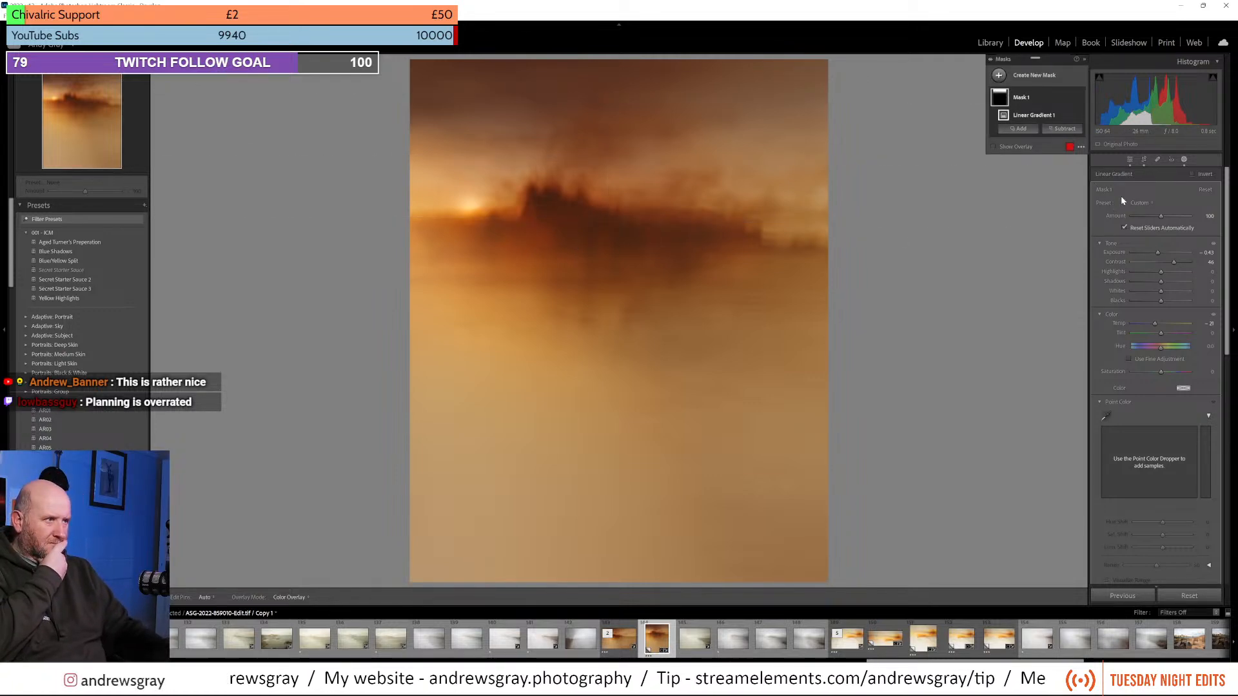
Compare the photo with and without the sky mask, and shorten the gradient so its lower edge ends near the castle's top.
{"action": "left_click", "coordinate": [991, 60]}
{"action": "left_click", "coordinate": [991, 60]}
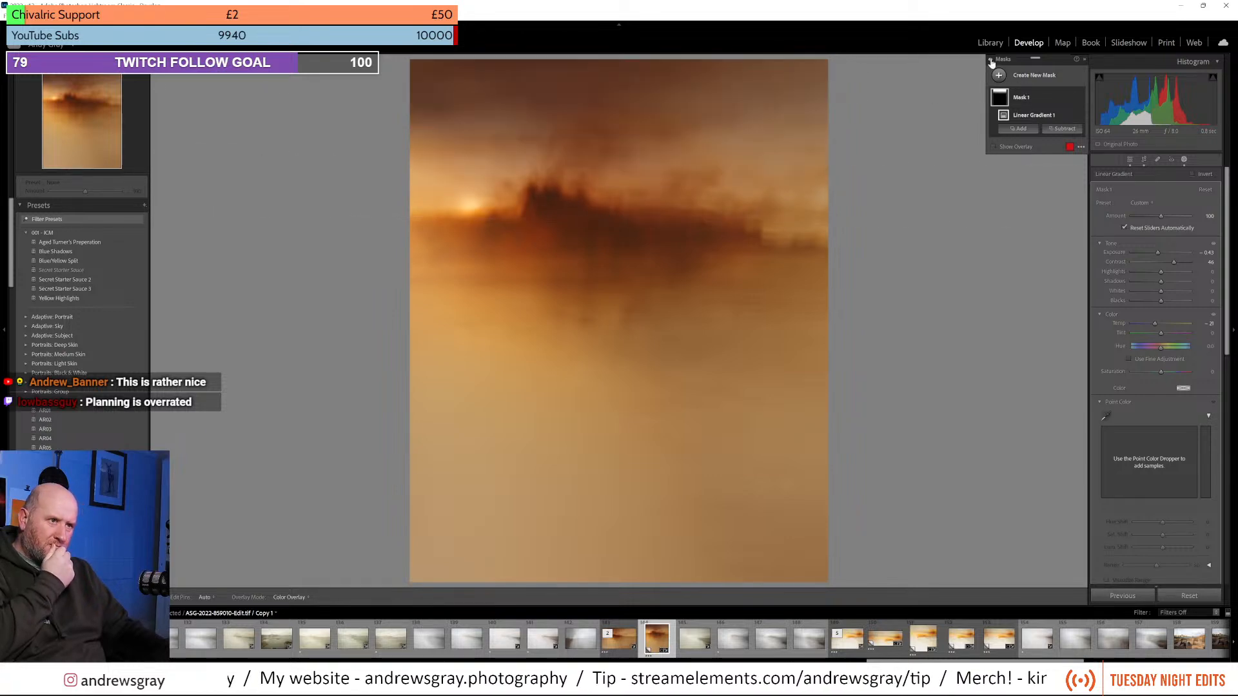
{"action": "left_click", "coordinate": [991, 60]}
{"action": "left_click", "coordinate": [991, 60]}
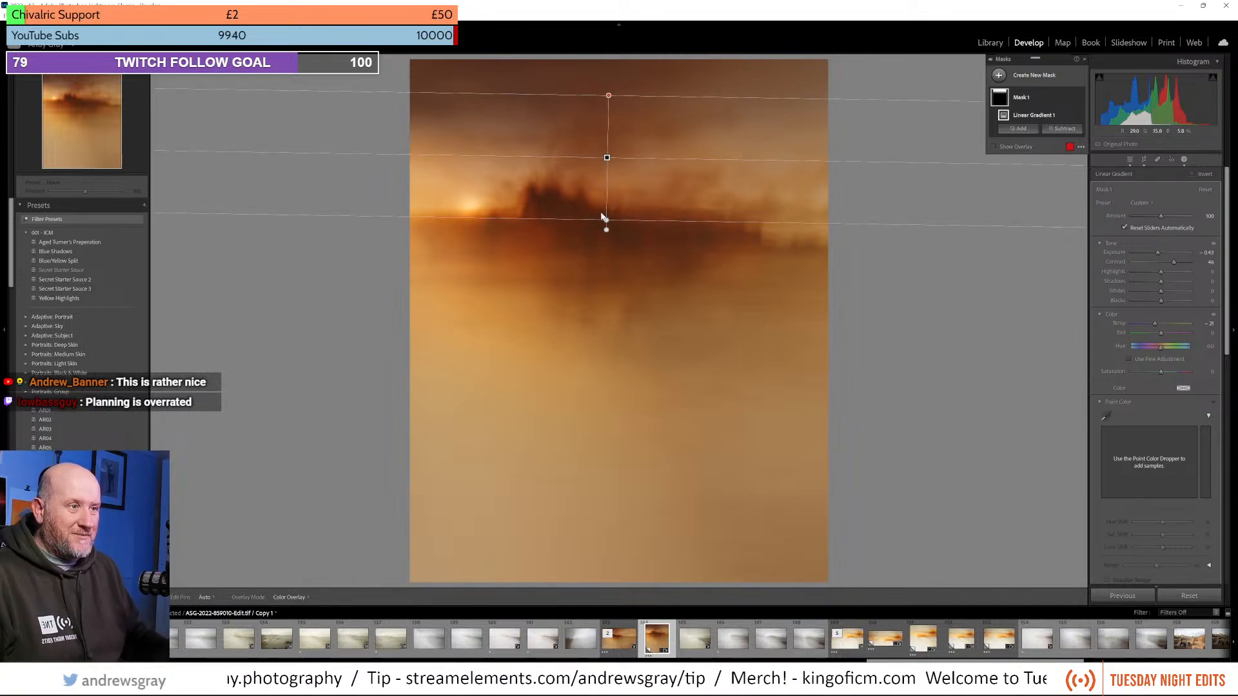
{"action": "mouse_move", "coordinate": [605, 220]}
{"action": "left_mouse_down"}
{"action": "mouse_move", "coordinate": [613, 175]}
{"action": "mouse_move", "coordinate": [591, 257]}
{"action": "mouse_move", "coordinate": [608, 138]}
{"action": "mouse_move", "coordinate": [604, 208]}
{"action": "mouse_move", "coordinate": [607, 198]}
{"action": "left_mouse_up"}
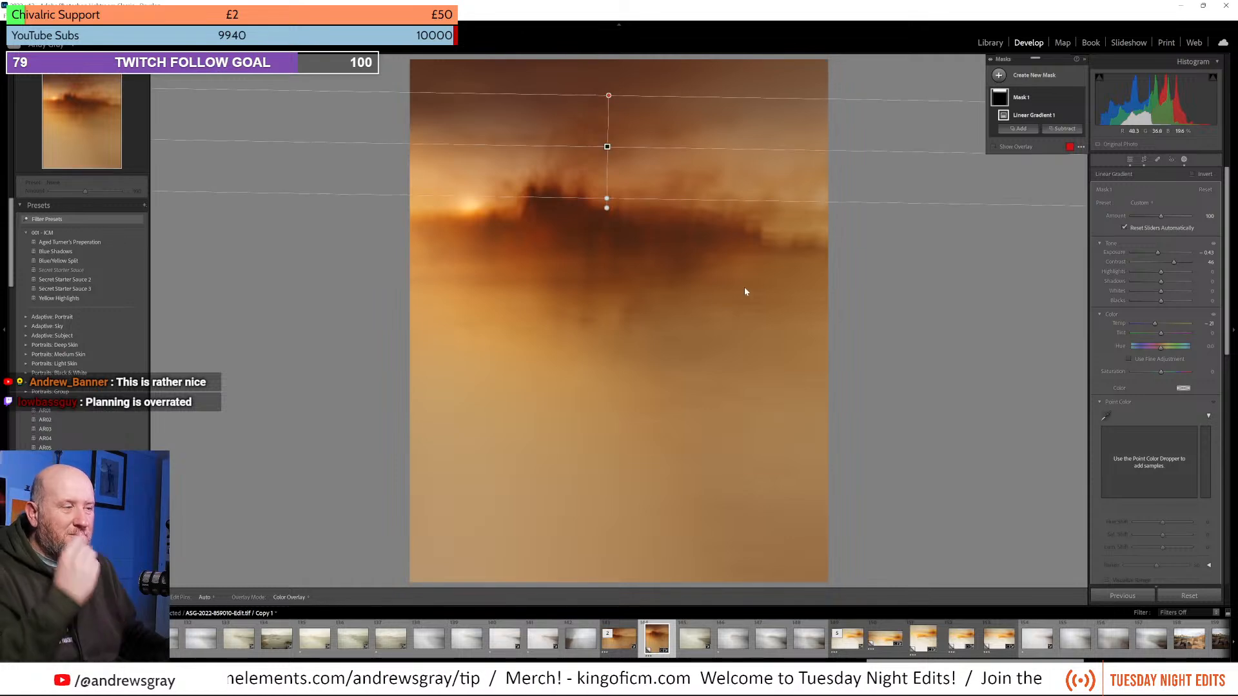
Create another virtual copy of the portrait version and change its crop to 1 x 1.
{"action": "right_click", "coordinate": [677, 351]}
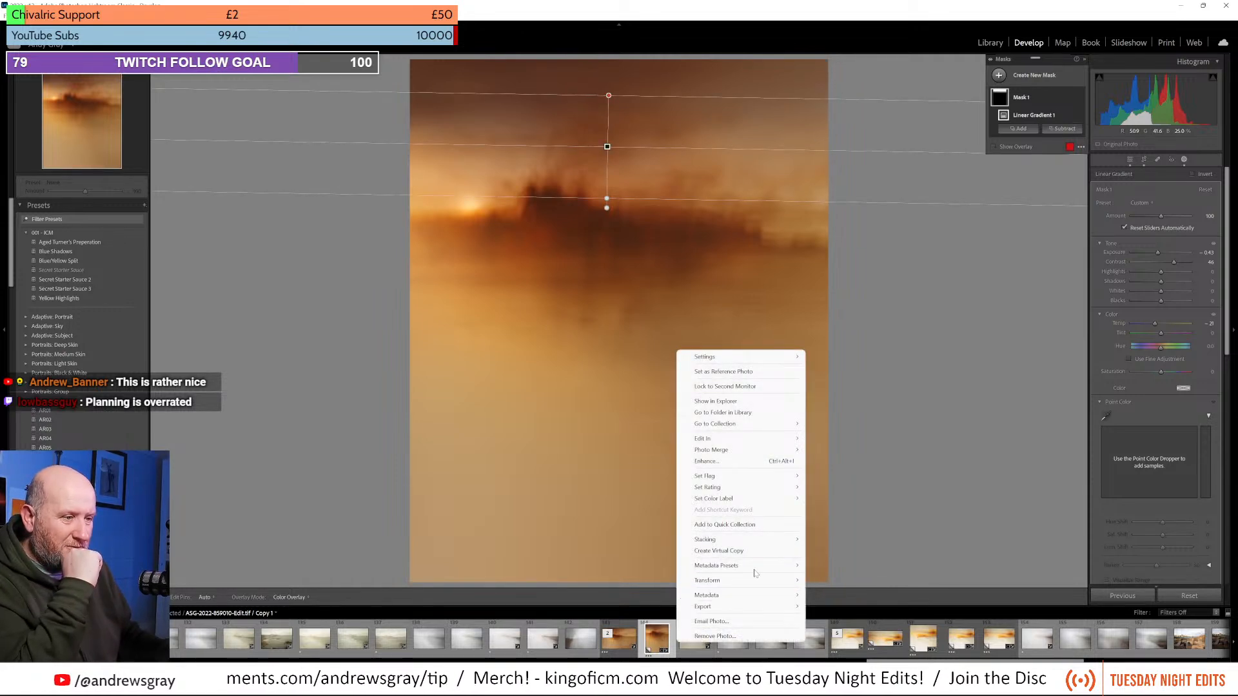
{"action": "left_click", "coordinate": [753, 552]}
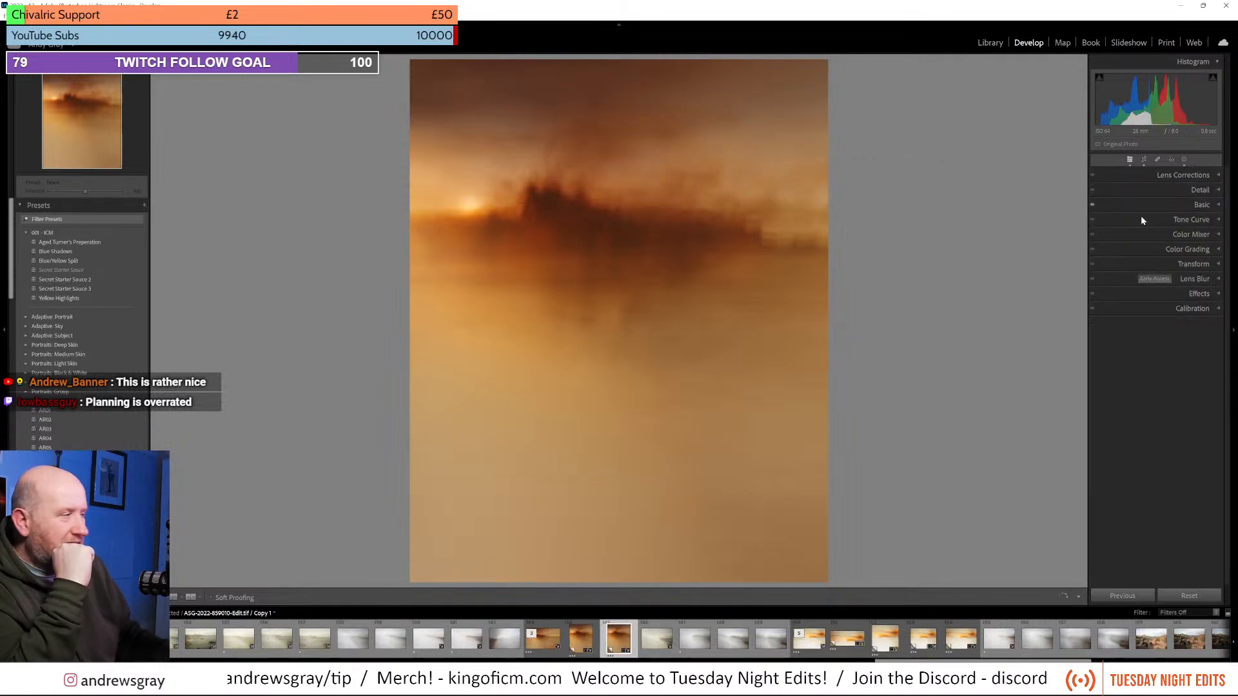
{"action": "left_click", "coordinate": [1145, 160]}
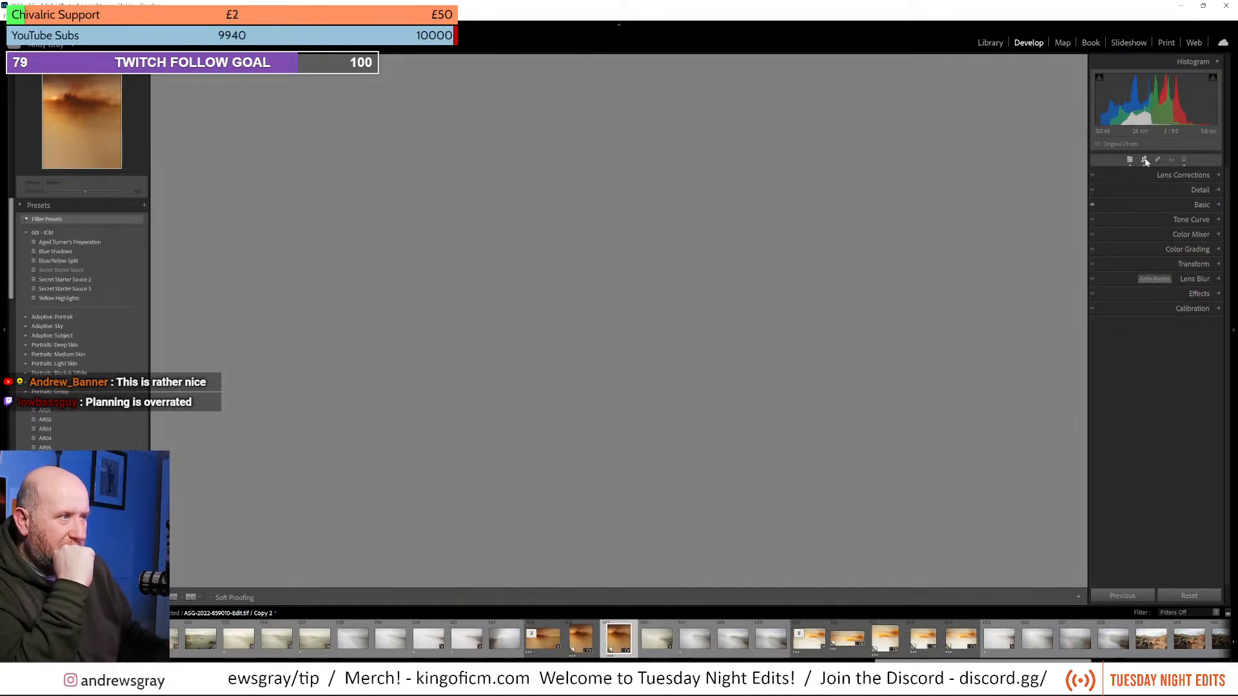
{"action": "left_click", "coordinate": [1176, 189]}
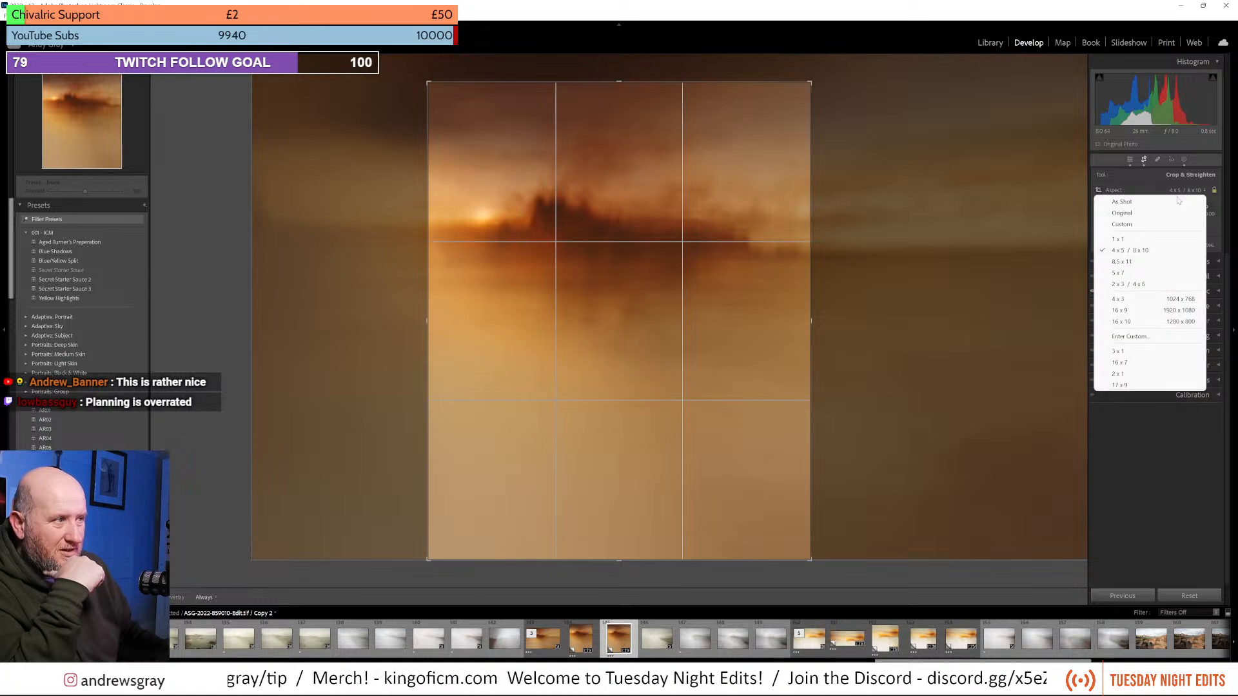
{"action": "left_click", "coordinate": [1162, 243]}
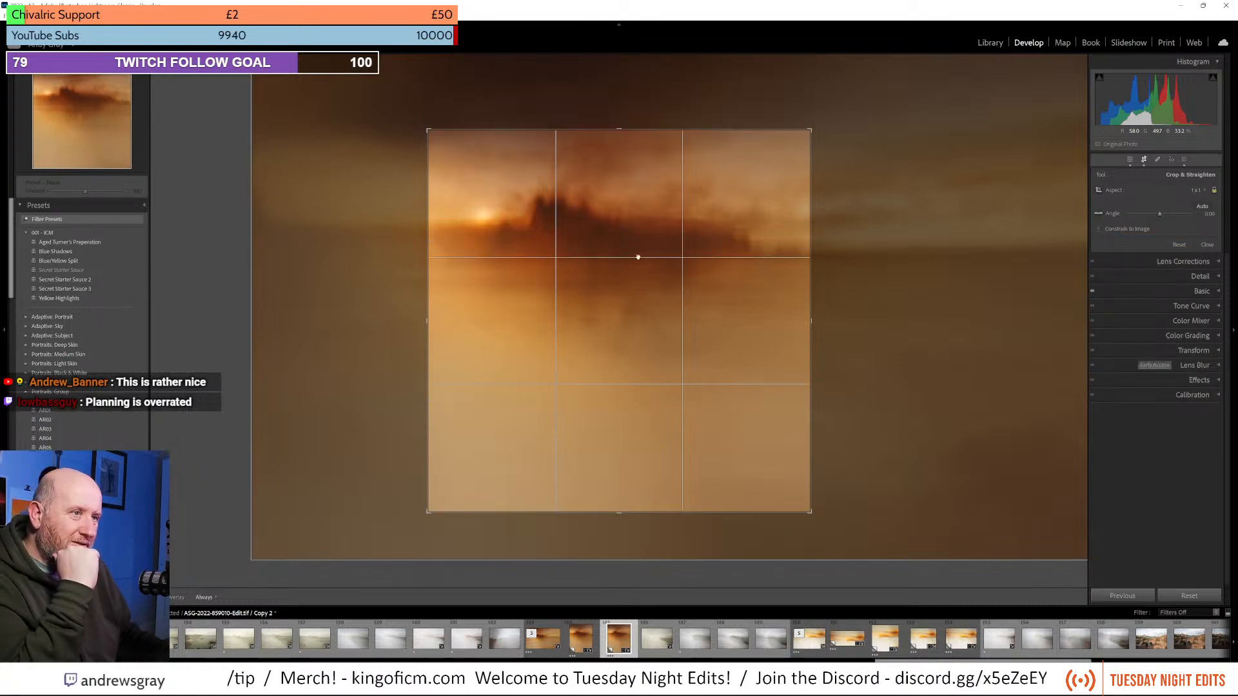
Enlarge the square crop to the photo's full height, shift it to keep the sun and castle left of centre, and apply it.
{"action": "left_click_drag", "start_coordinate": [620, 101], "coordinate": [621, 80]}
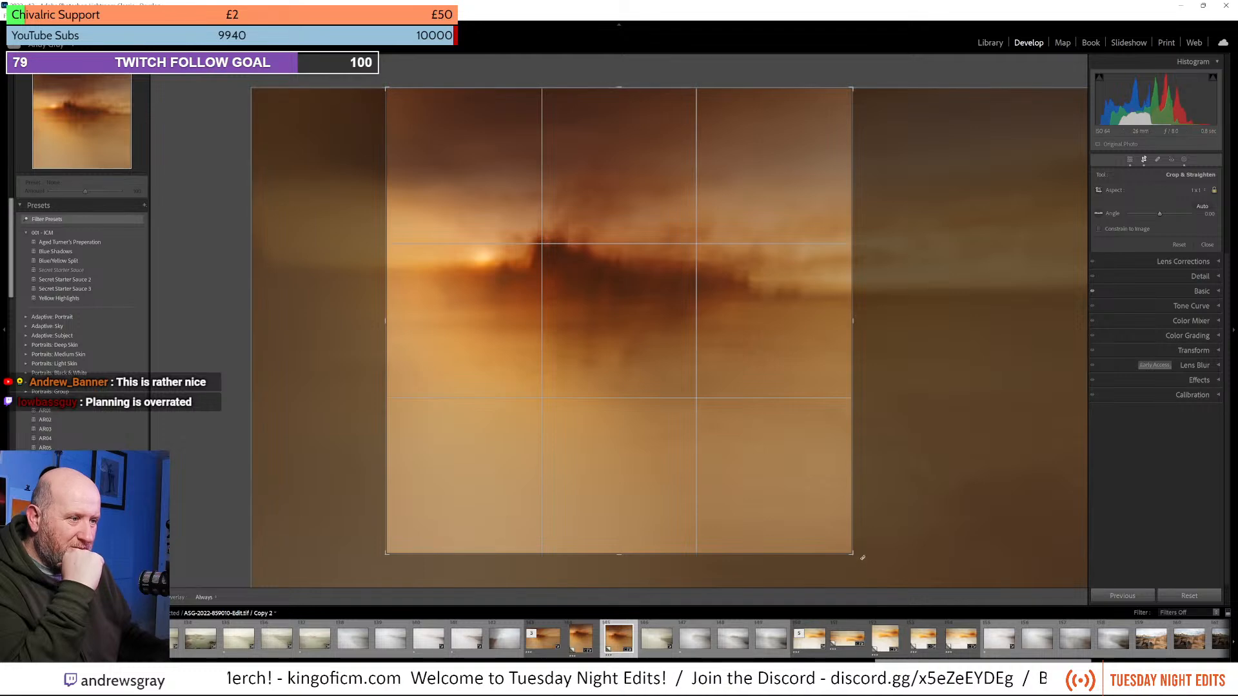
{"action": "left_click_drag", "start_coordinate": [855, 556], "coordinate": [901, 599]}
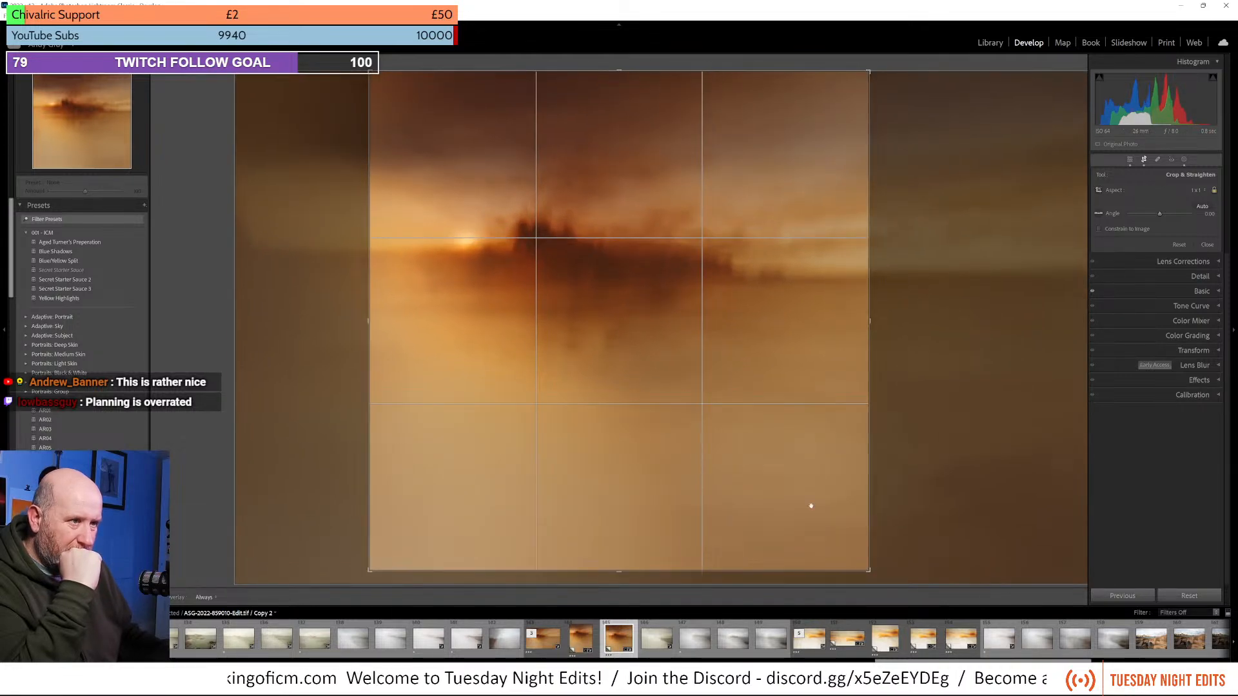
{"action": "left_click_drag", "start_coordinate": [715, 437], "coordinate": [710, 439]}
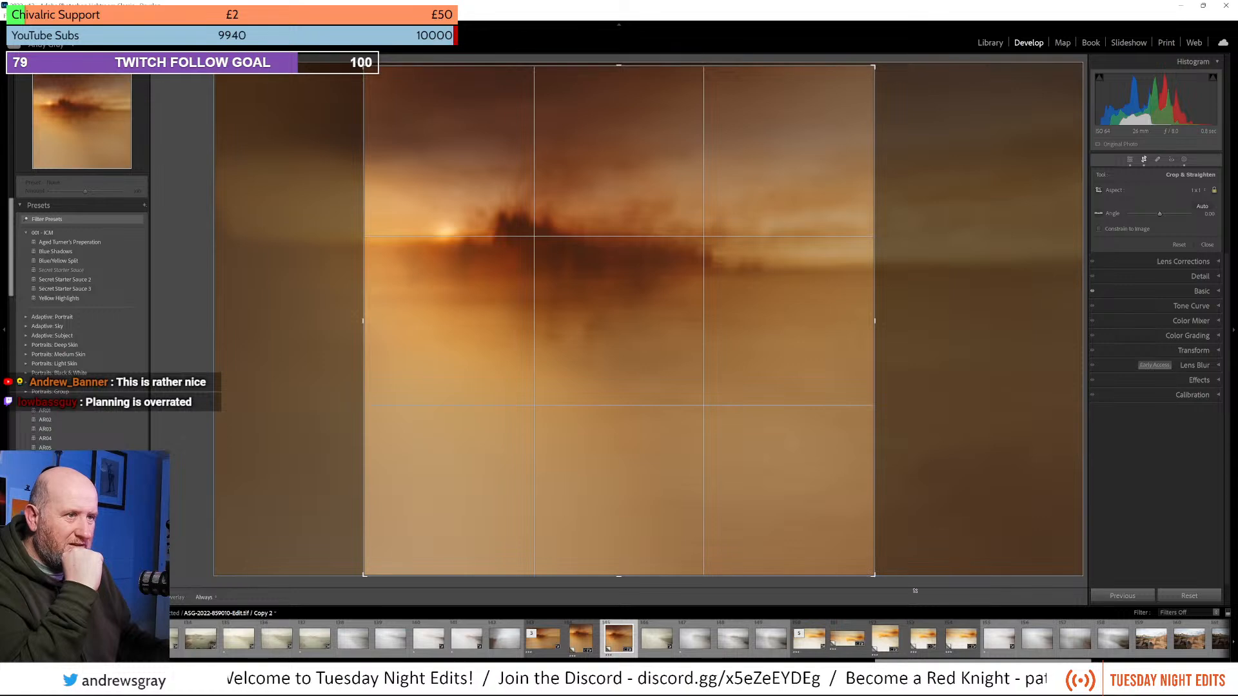
{"action": "left_click_drag", "start_coordinate": [754, 367], "coordinate": [746, 368]}
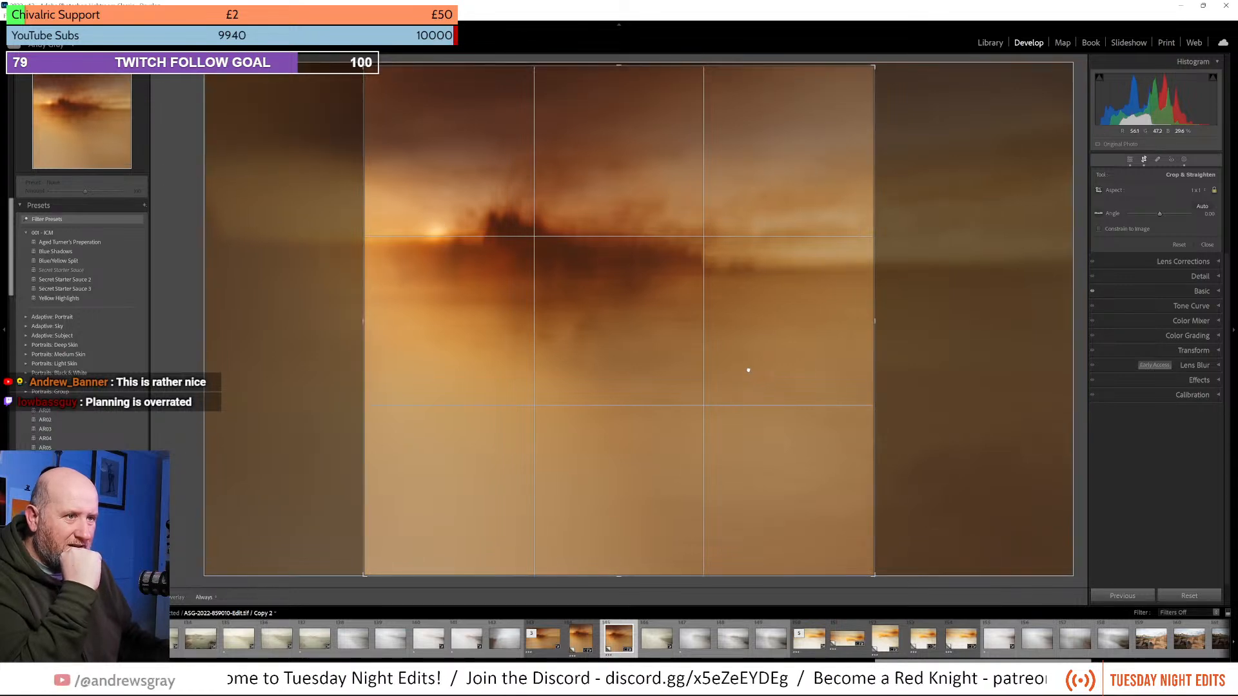
{"action": "key", "text": "Return"}
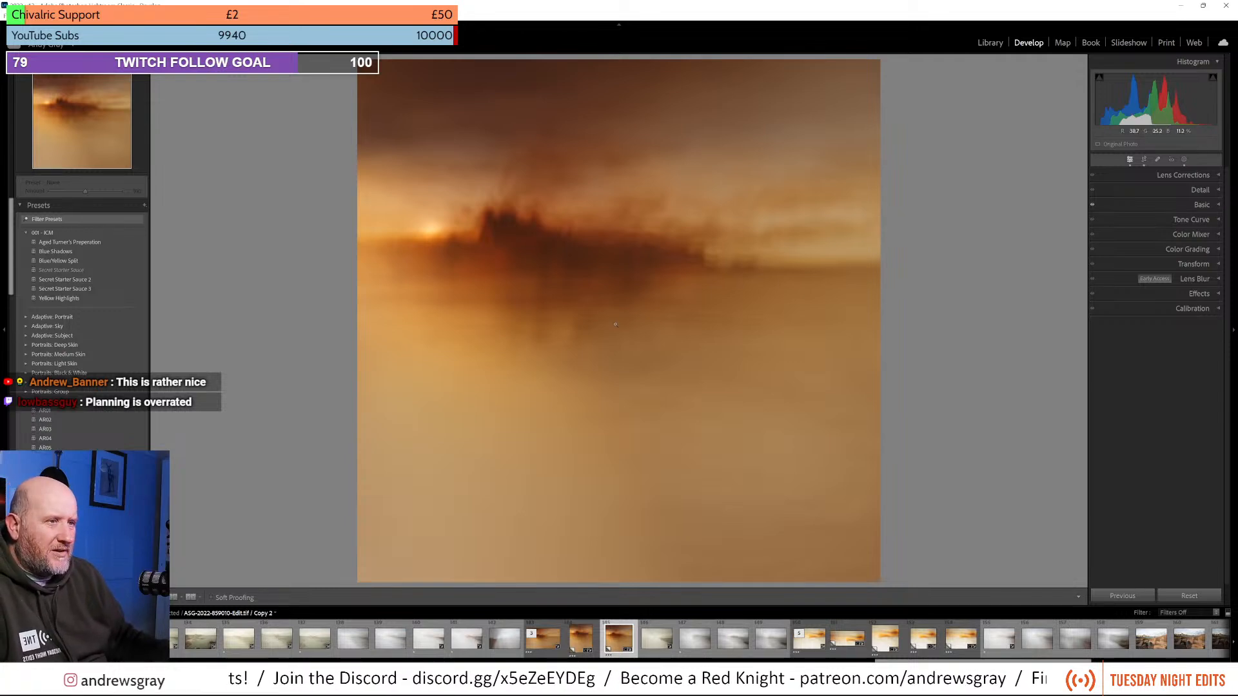
Create a virtual copy of the square version and give it a landscape 16 x 9 crop.
{"action": "right_click", "coordinate": [605, 352]}
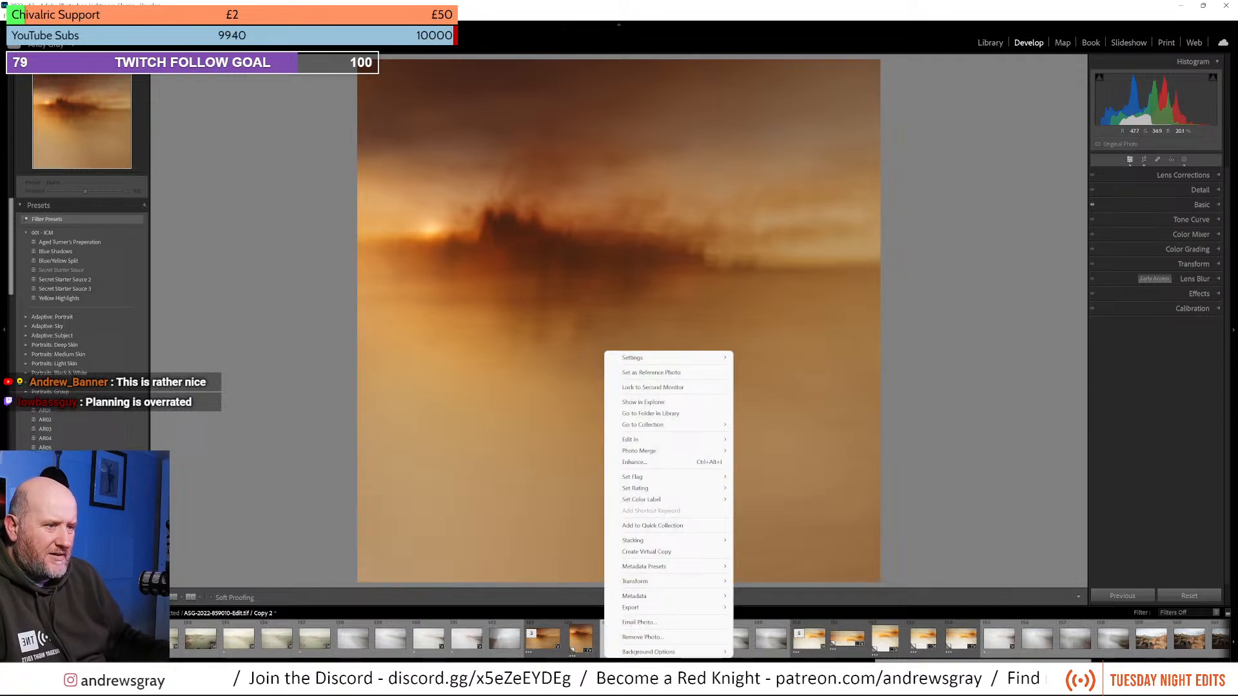
{"action": "left_click", "coordinate": [658, 552]}
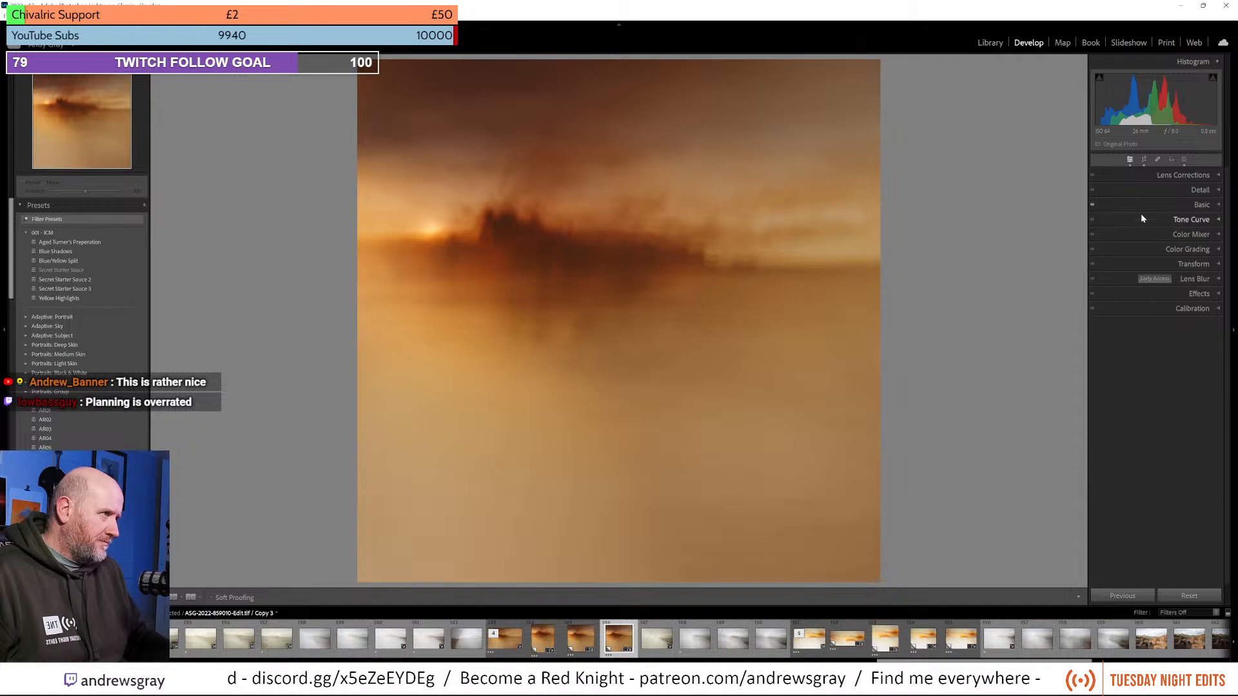
{"action": "left_click", "coordinate": [1144, 160]}
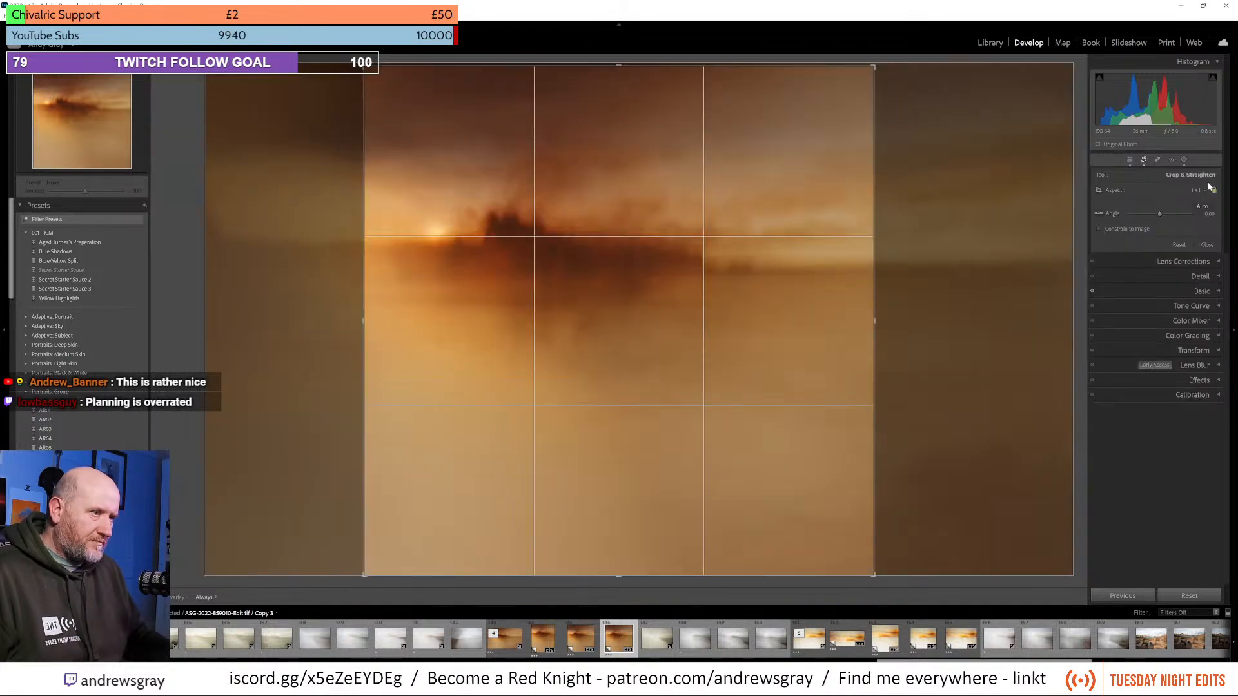
{"action": "left_click", "coordinate": [1200, 190]}
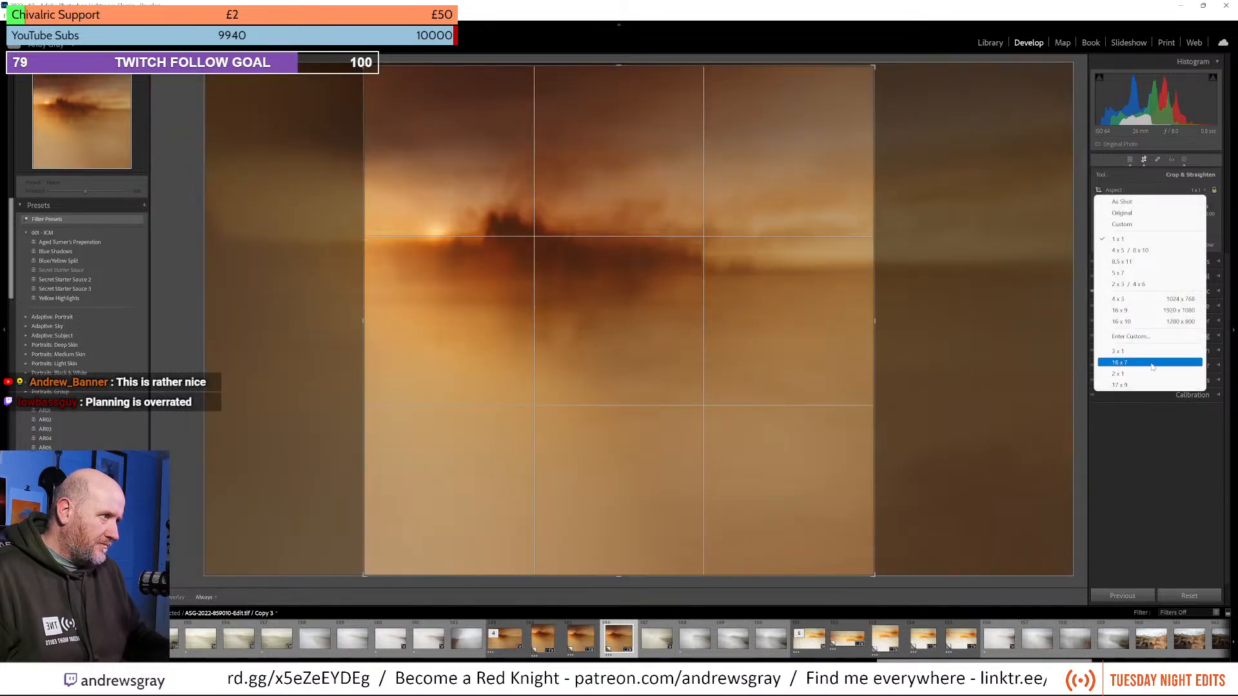
{"action": "left_click", "coordinate": [1130, 310]}
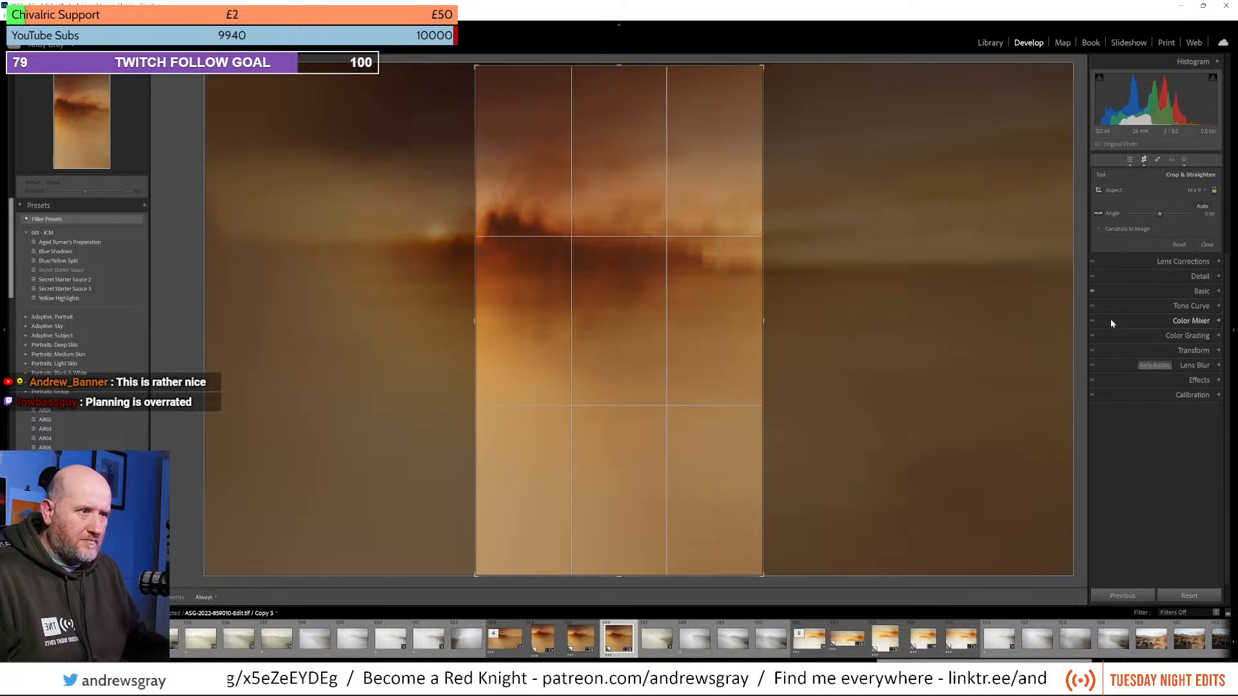
{"action": "key", "text": "x"}
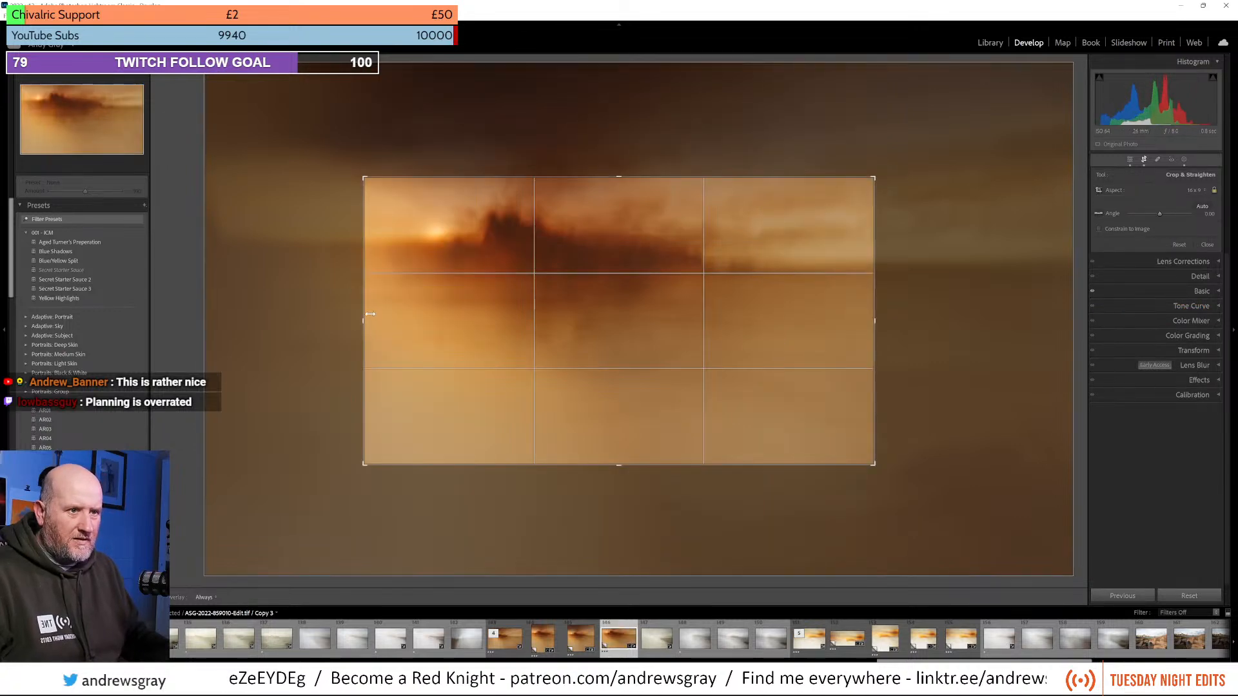
Widen the 16 x 9 crop on both sides, reposition it with the sun and castle in the upper left, and apply it.
{"action": "left_click_drag", "start_coordinate": [362, 320], "coordinate": [303, 320]}
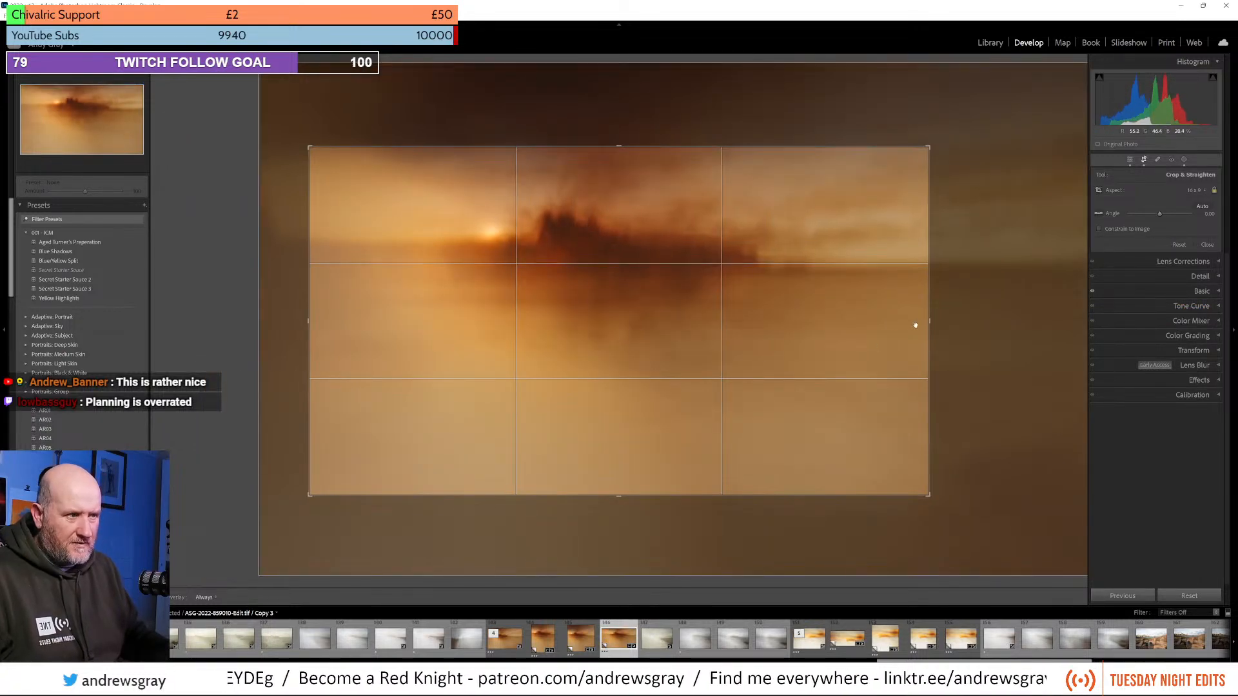
{"action": "left_click_drag", "start_coordinate": [926, 322], "coordinate": [1013, 323]}
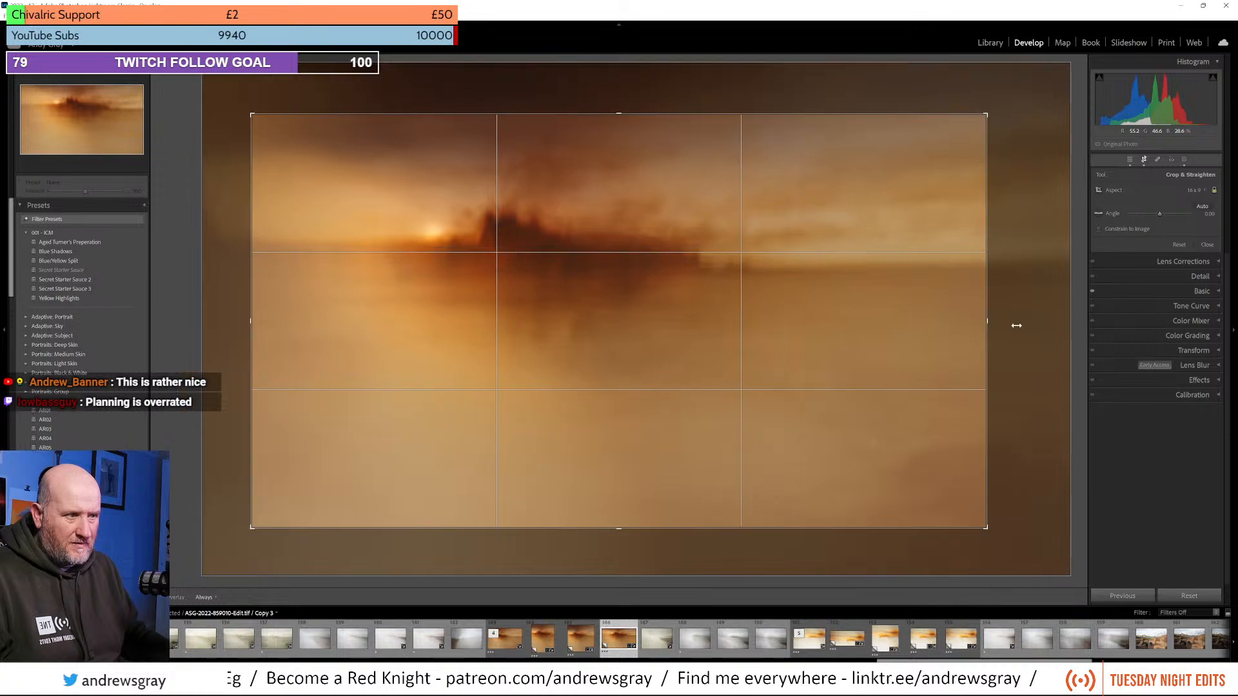
{"action": "left_click_drag", "start_coordinate": [856, 333], "coordinate": [820, 339]}
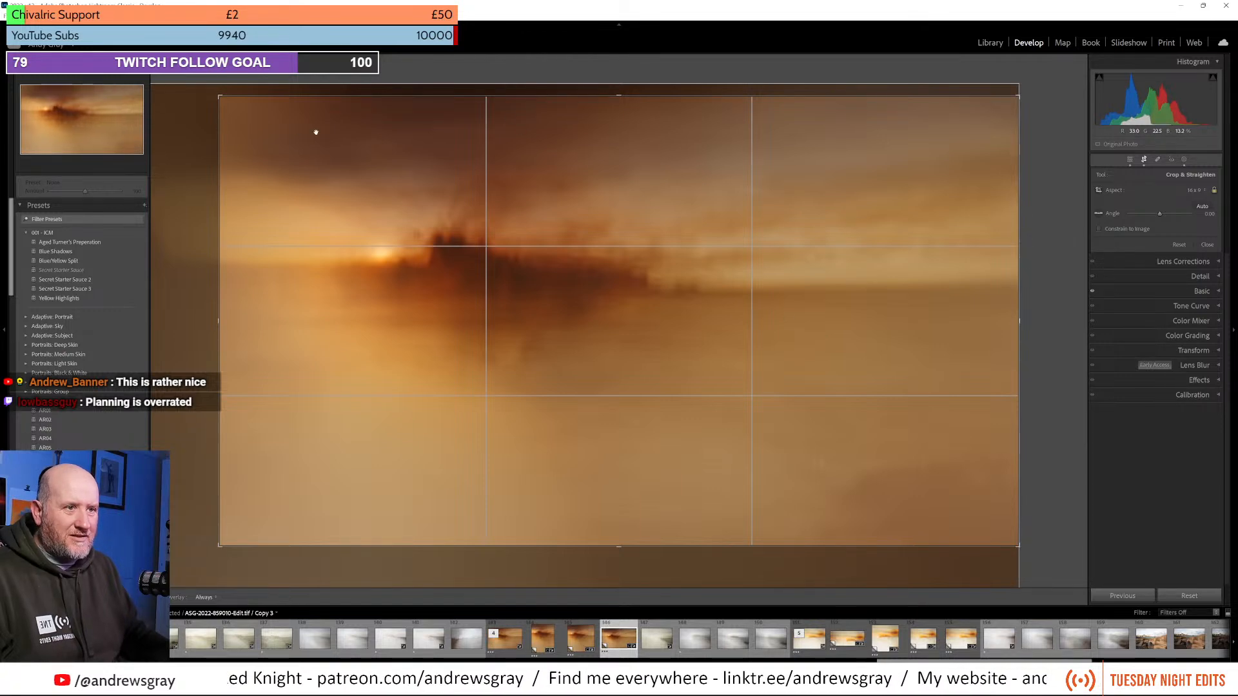
{"action": "double_click", "coordinate": [734, 433]}
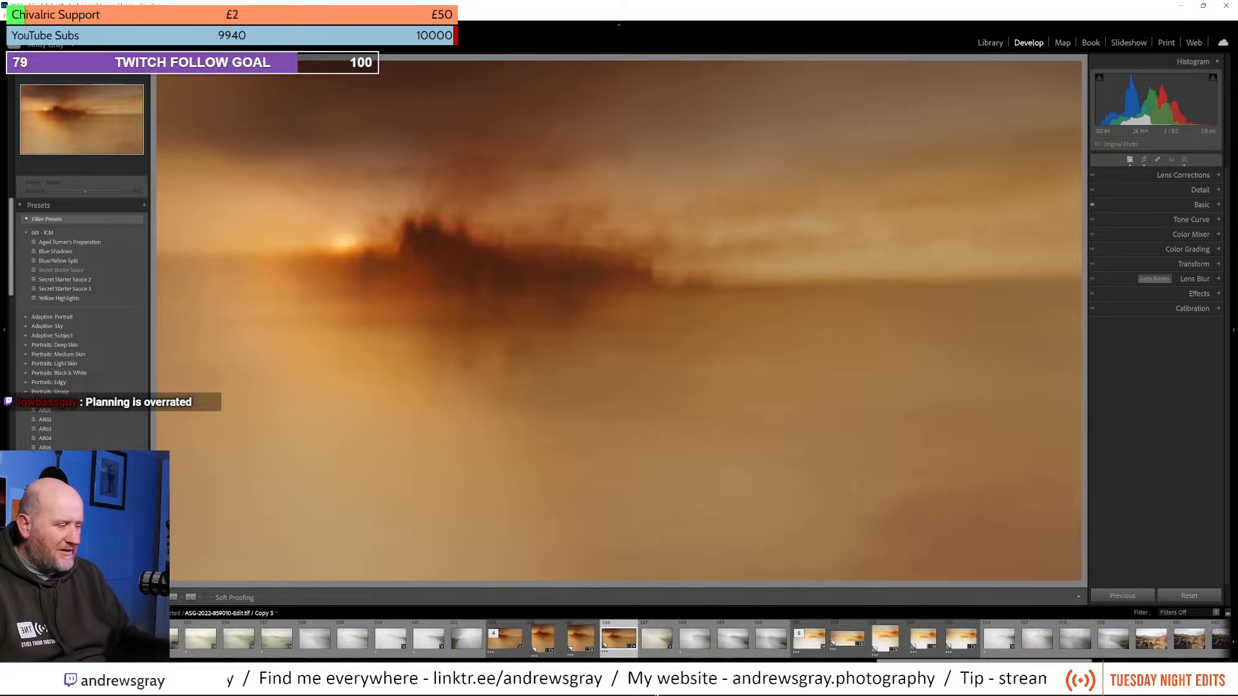
Look at the Flickr photo of the castle at sunset in the browser and switch back to Lightroom Classic.
{"action": "mouse_move", "coordinate": [656, 695]}
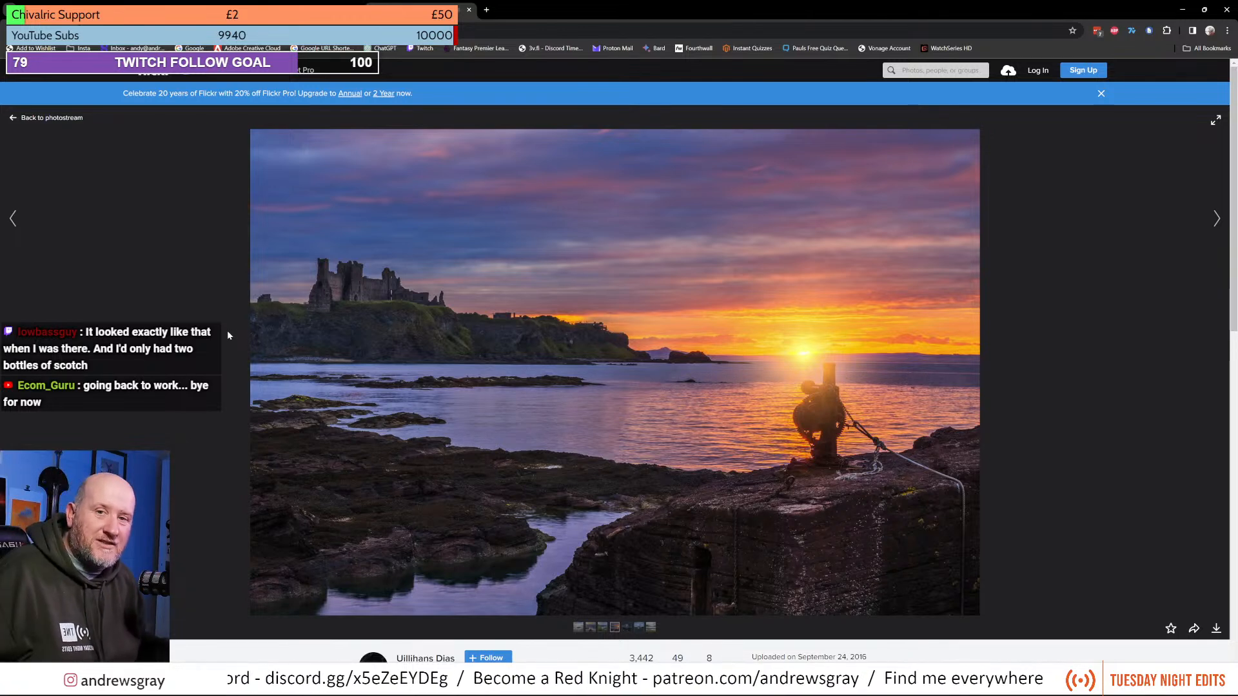
{"action": "mouse_move", "coordinate": [738, 694]}
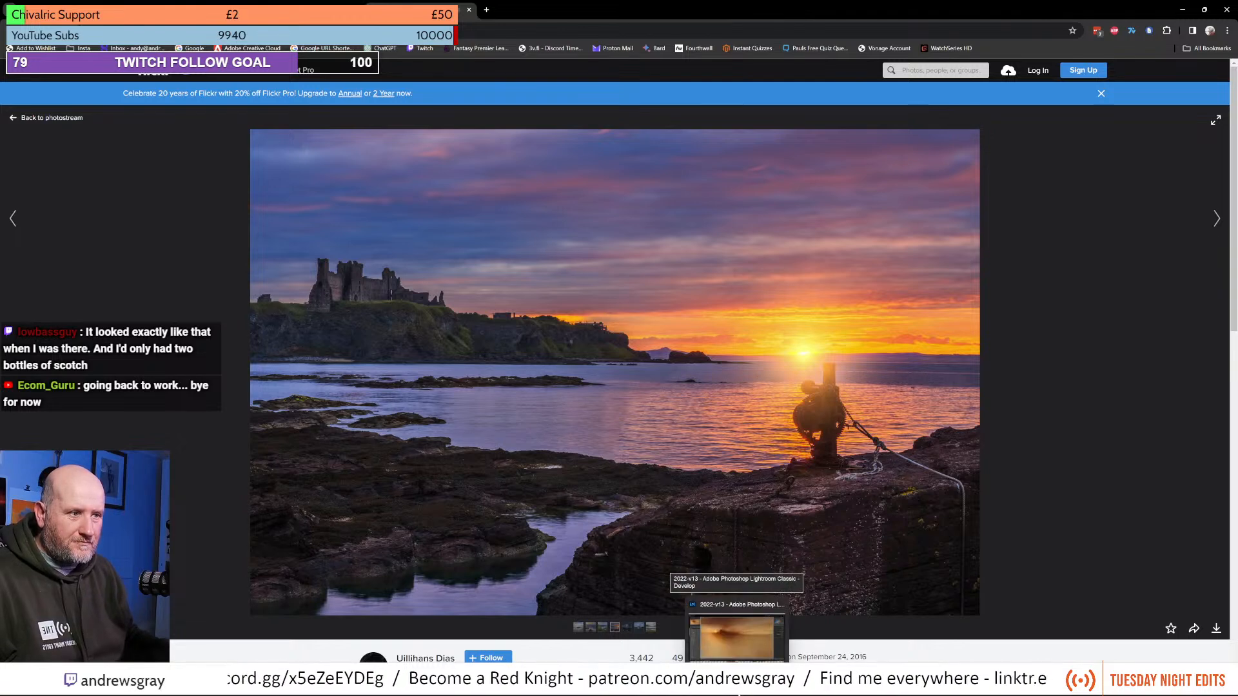
{"action": "left_click", "coordinate": [737, 635]}
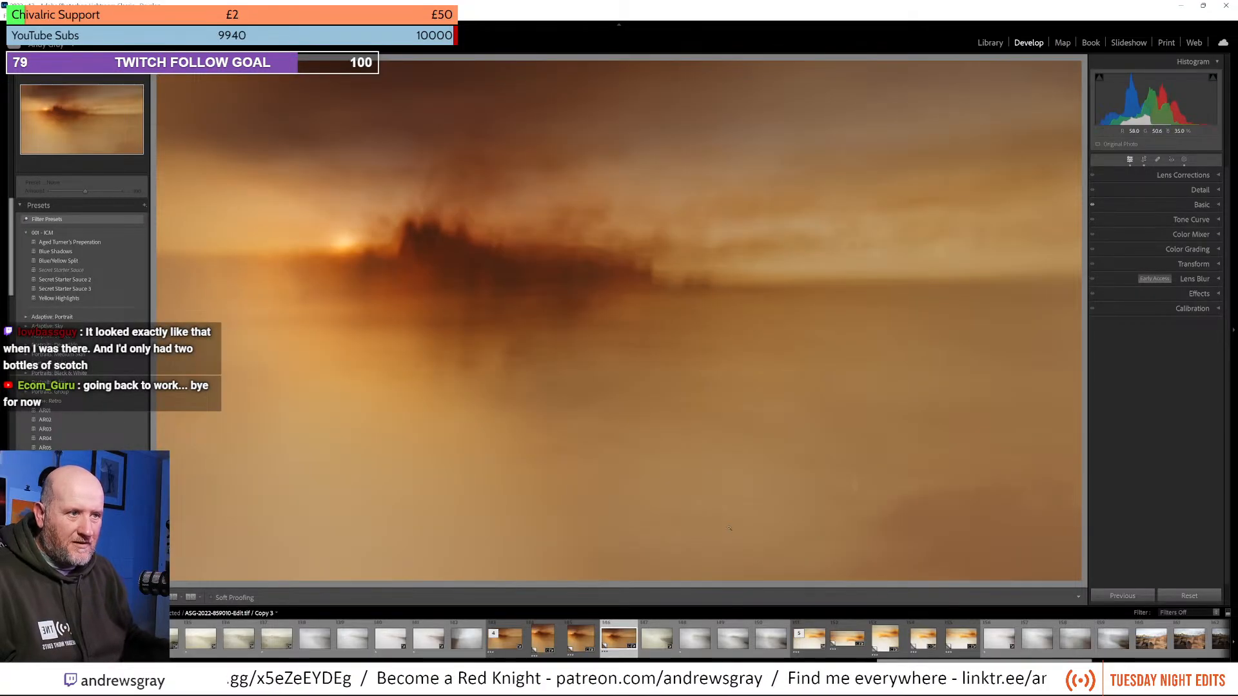